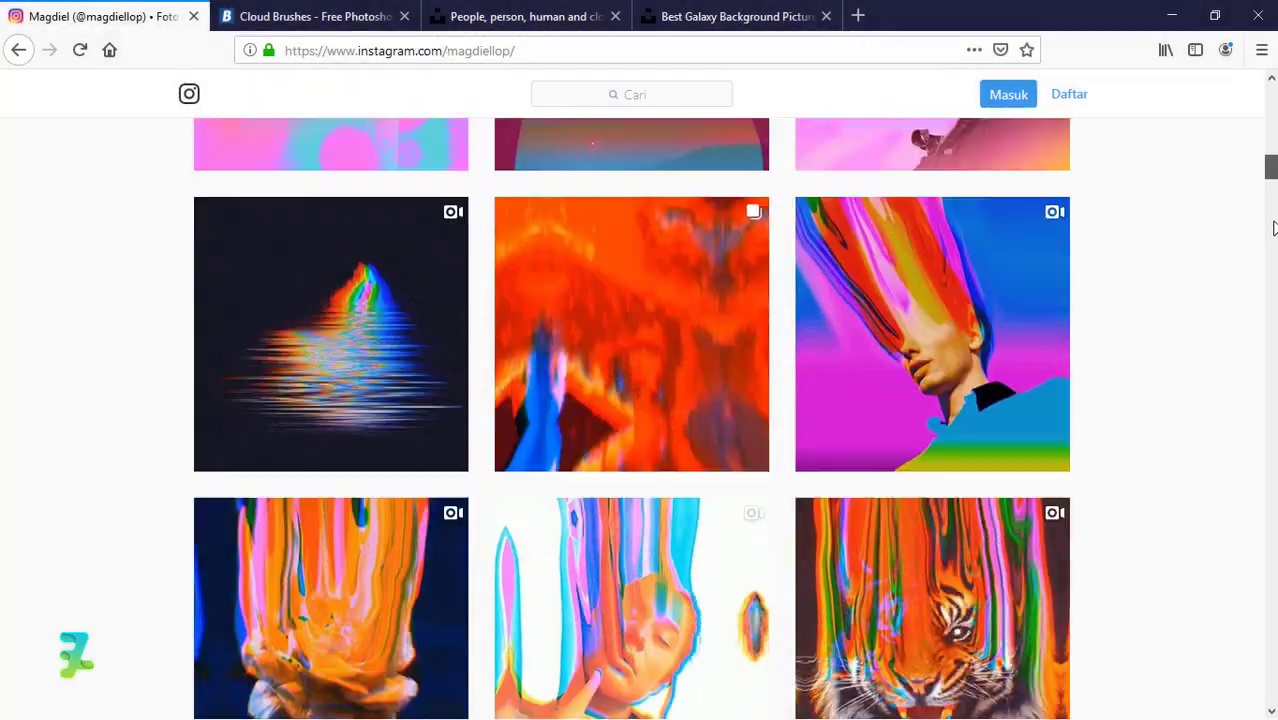
- Browse the artist's Instagram poster feed, open the N.288 poster and examine both images in its post
scroll(632, 400, "down", 15)
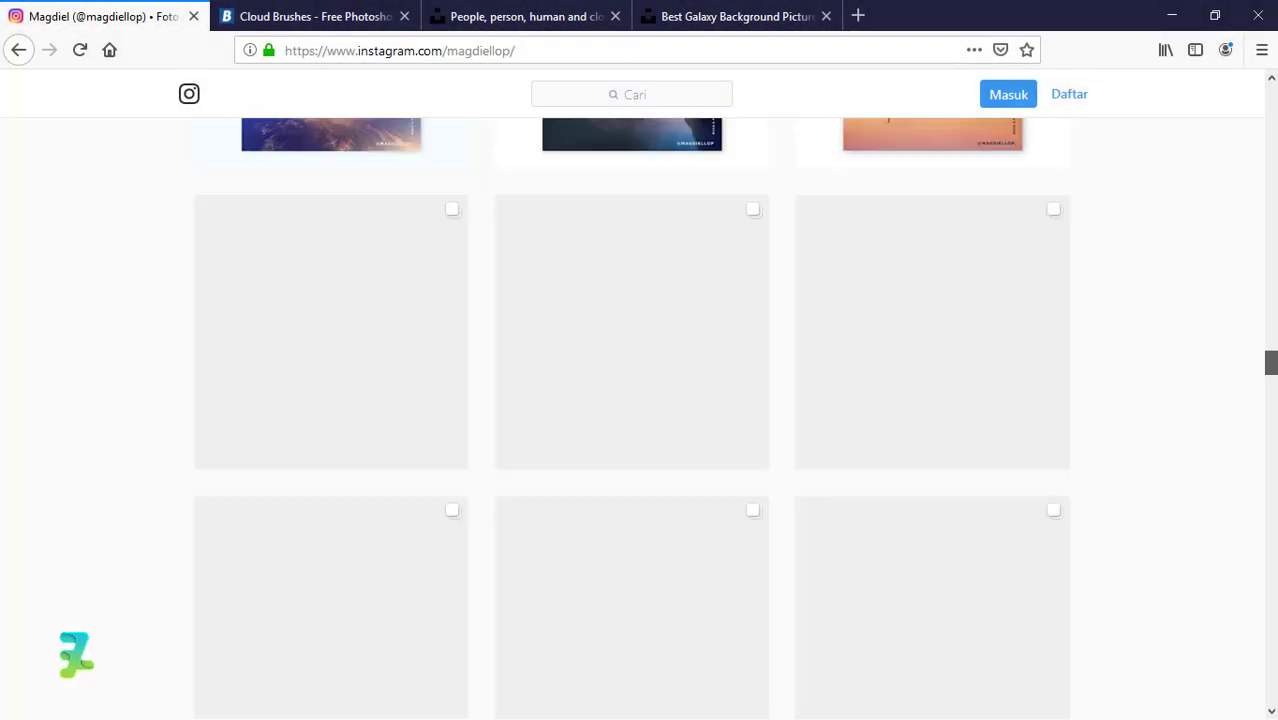
scroll(632, 400, "down", 20)
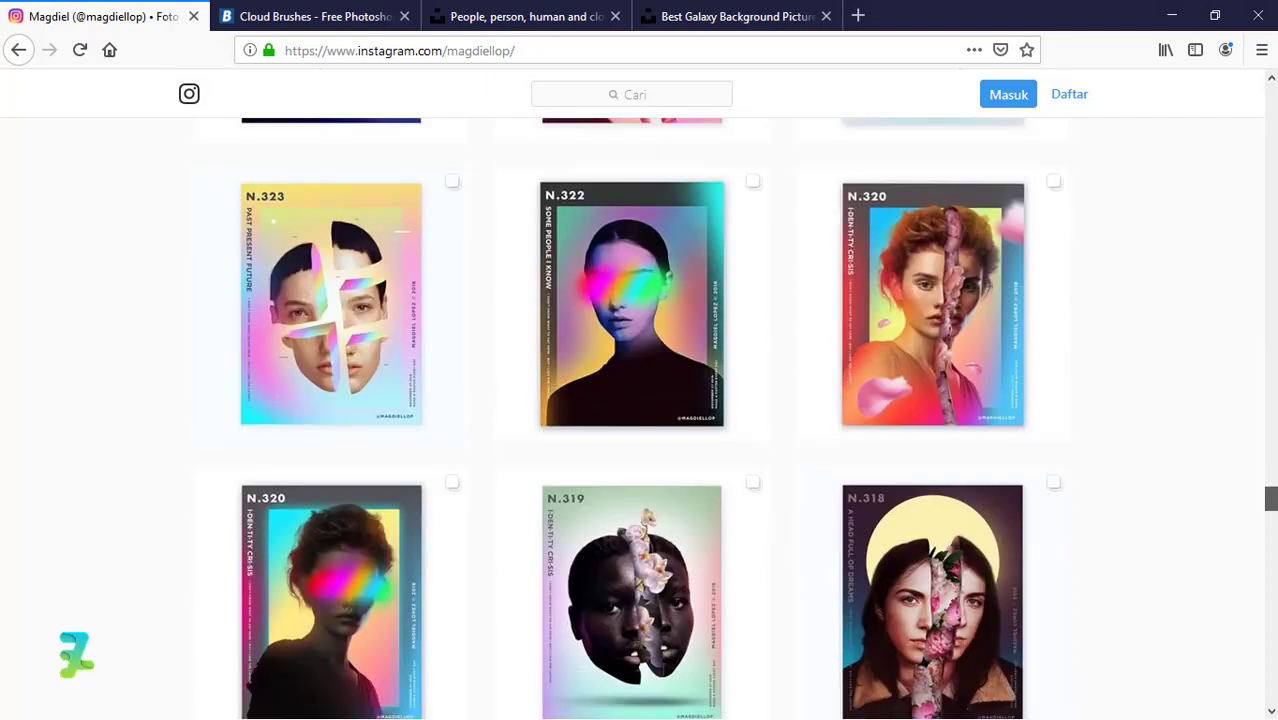
scroll(632, 400, "down", 20)
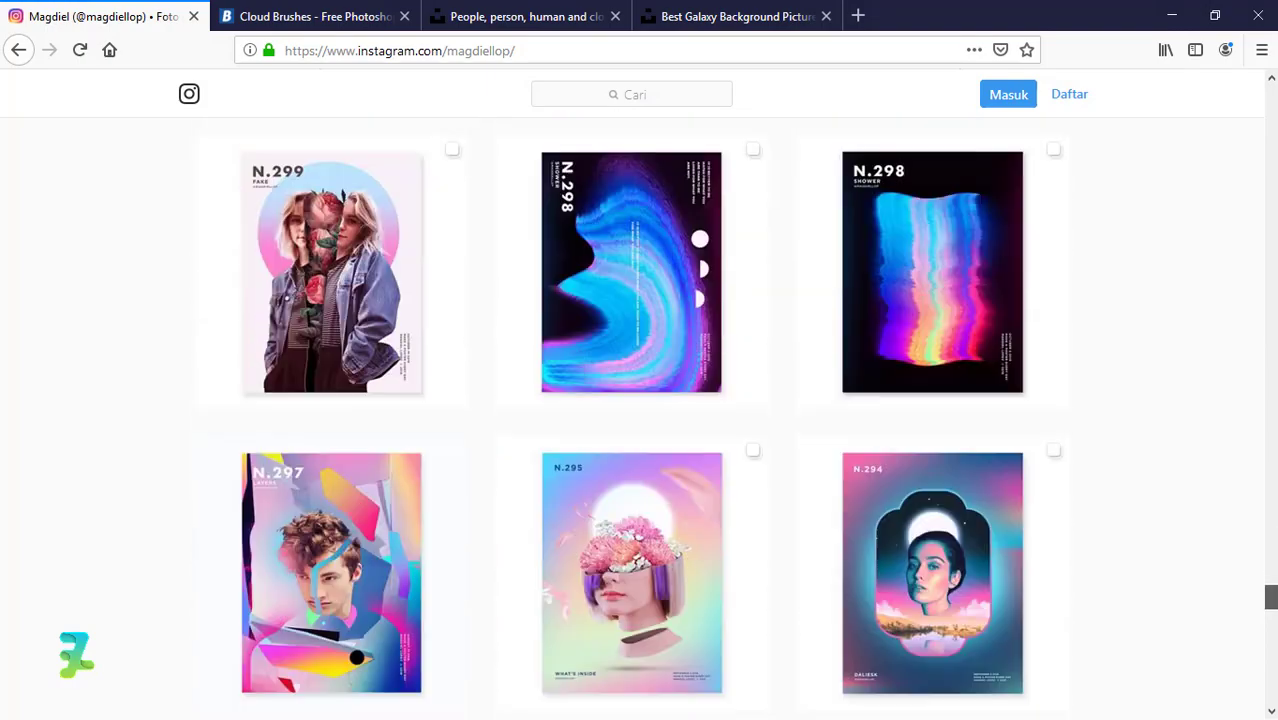
left_click_drag(1273, 597, 1274, 632)
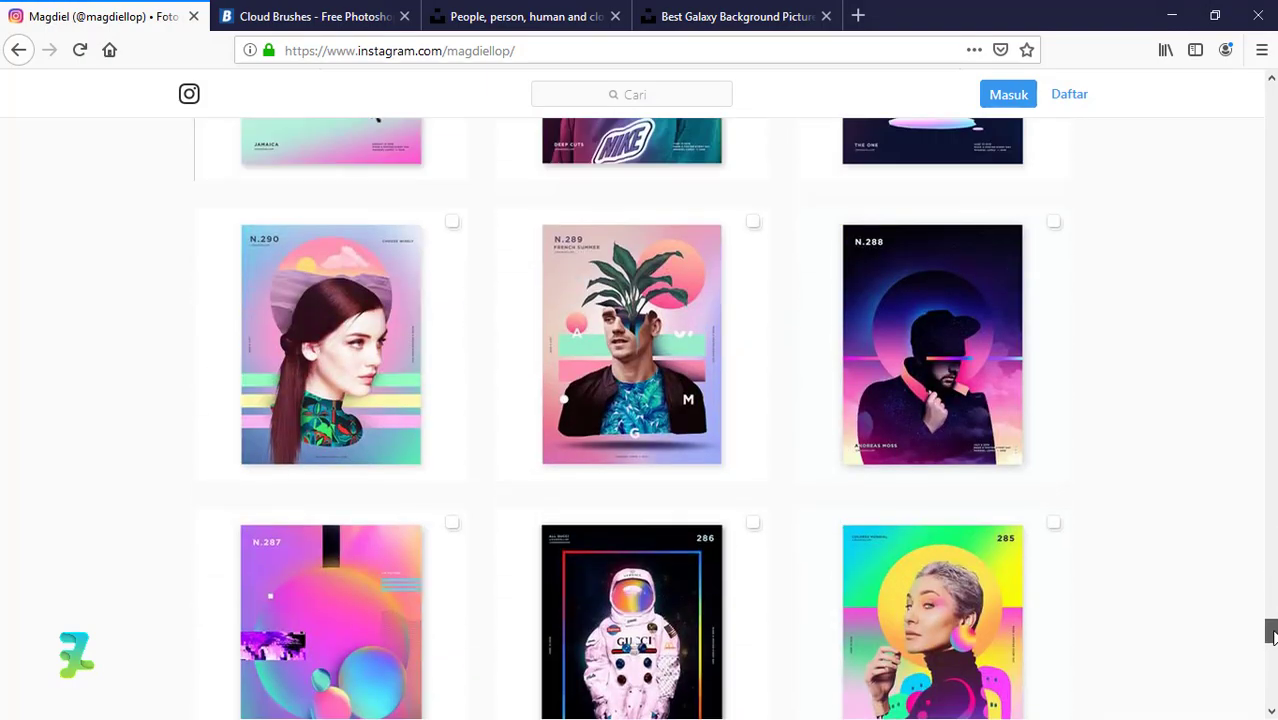
left_click(949, 398)
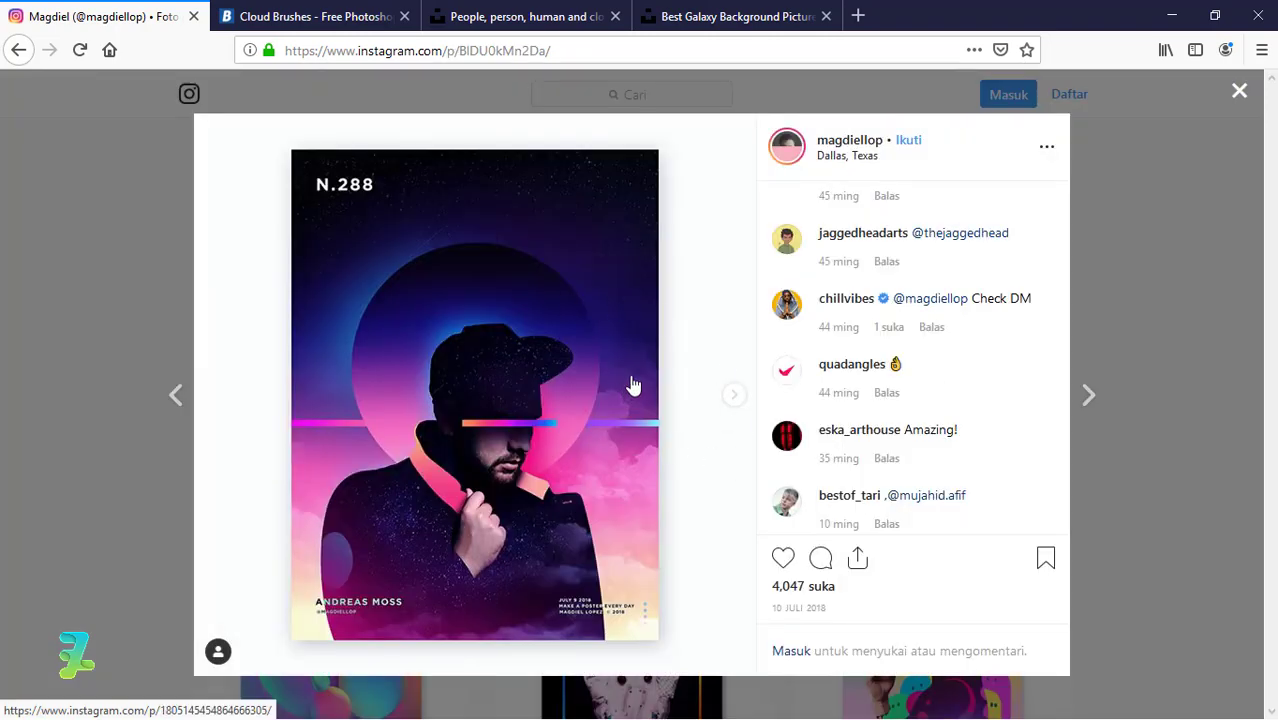
left_click(732, 396)
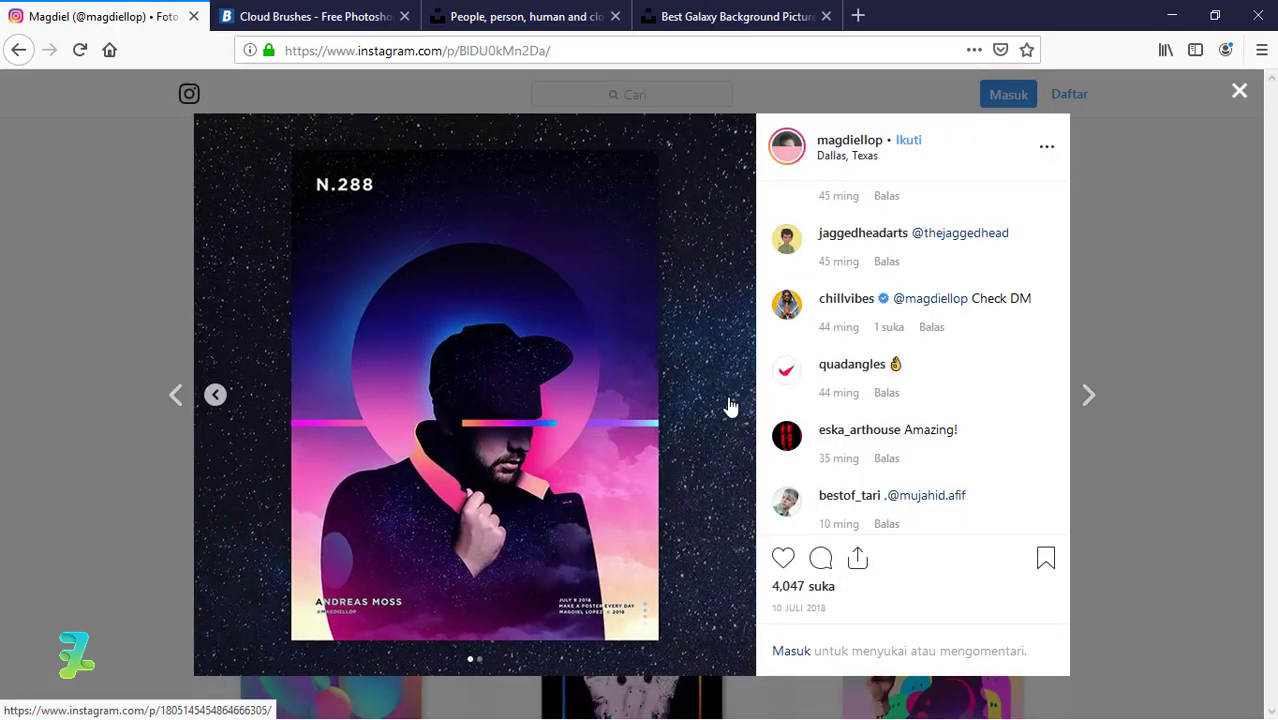
left_click(216, 396)
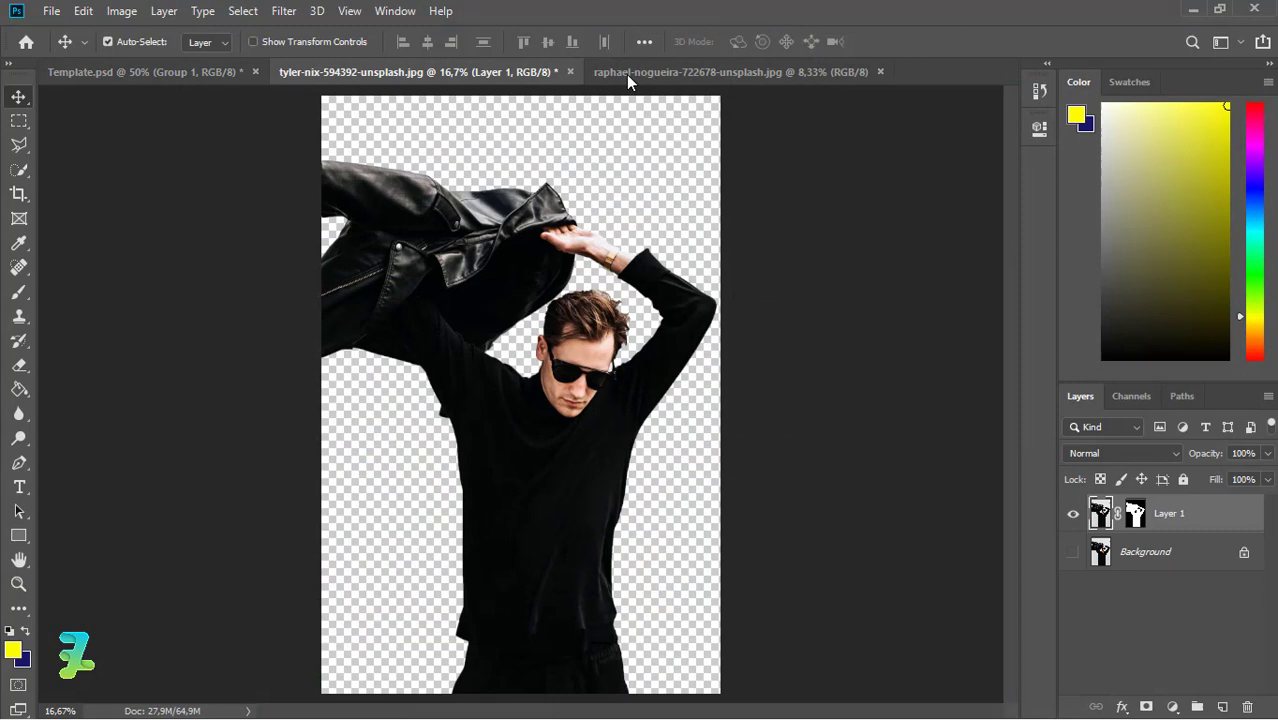
- Switch to Photoshop, copy the starry galaxy photo from a floating window into Template.psd, and dock the photo's window again
left_click(625, 72)
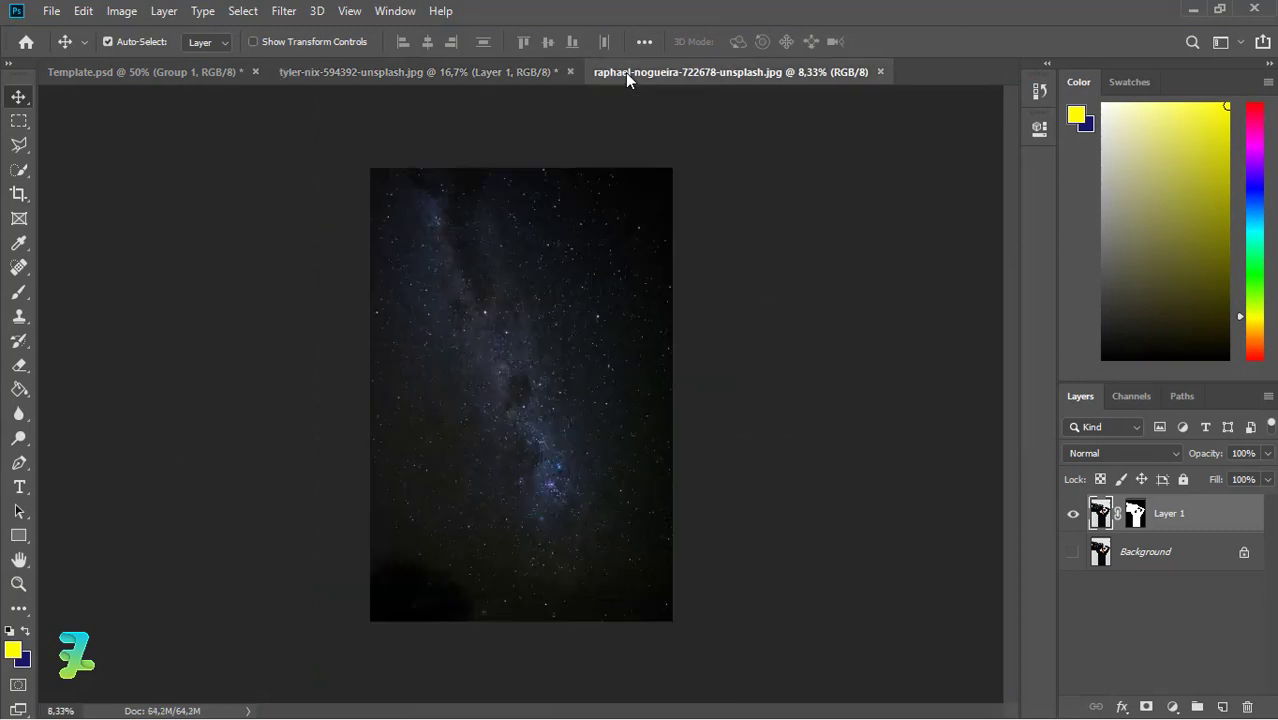
right_click(625, 72)
left_click(712, 146)
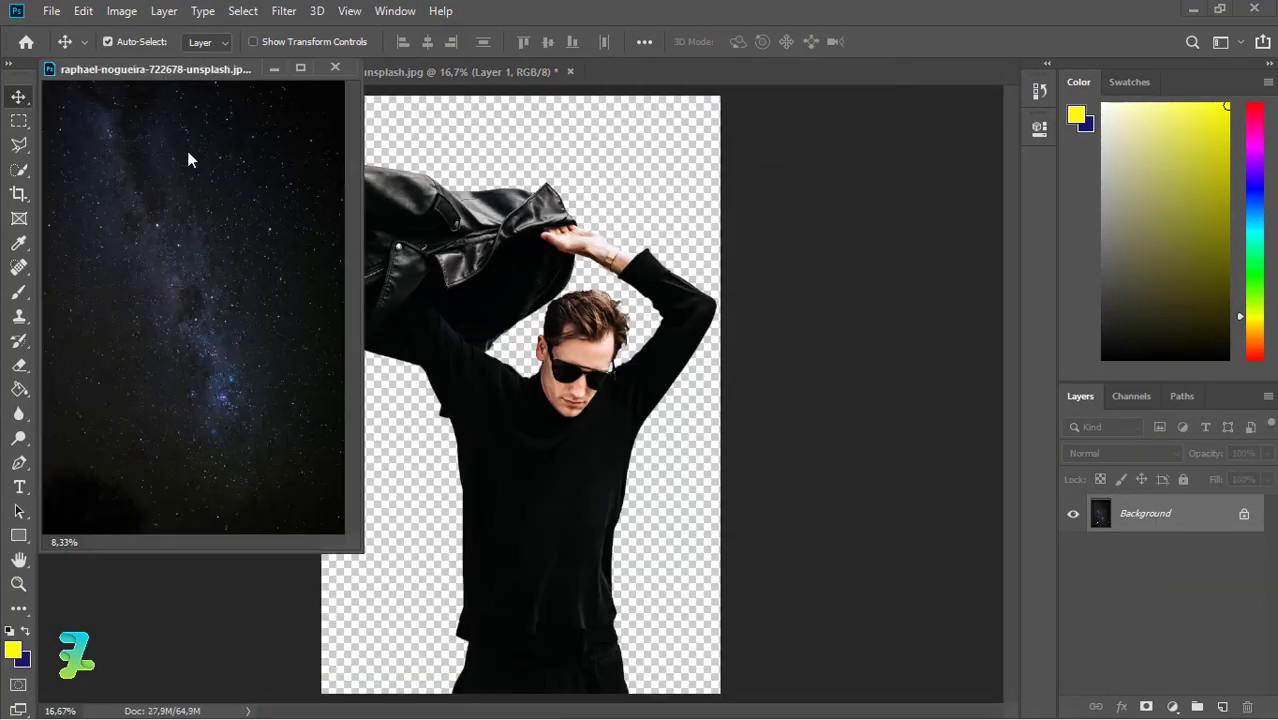
left_click(157, 76)
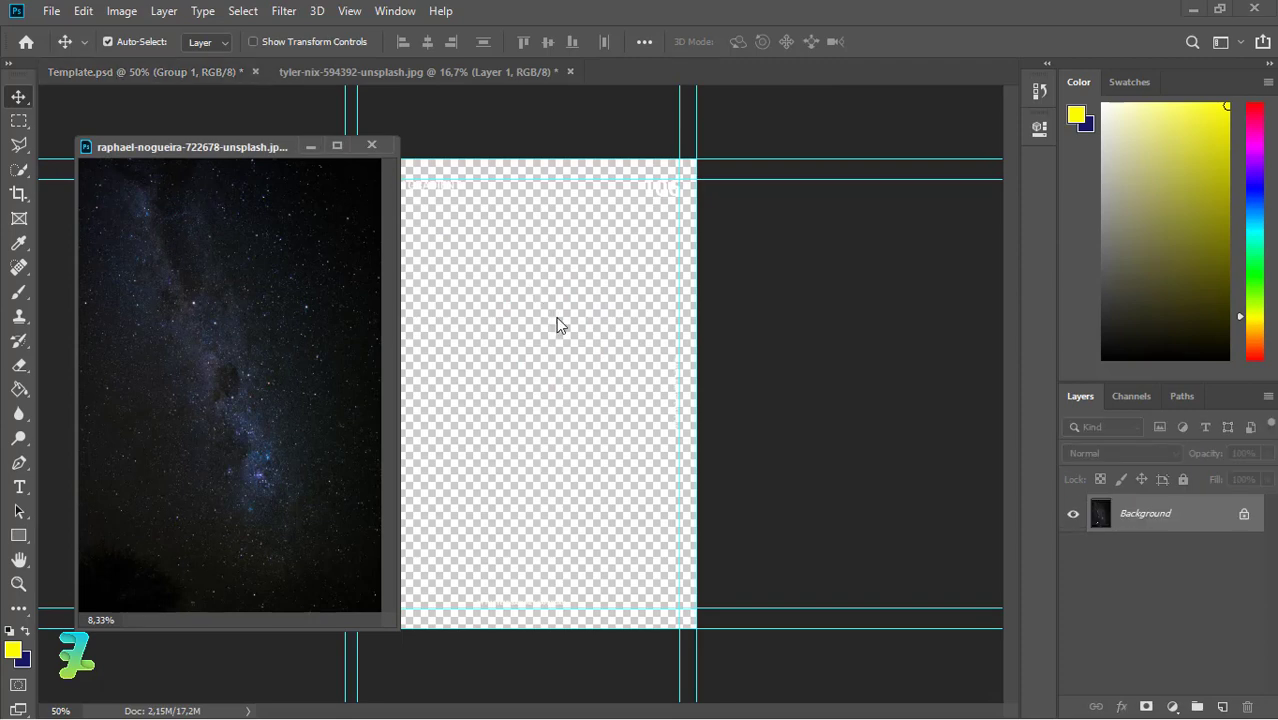
left_click_drag(802, 470, 540, 360)
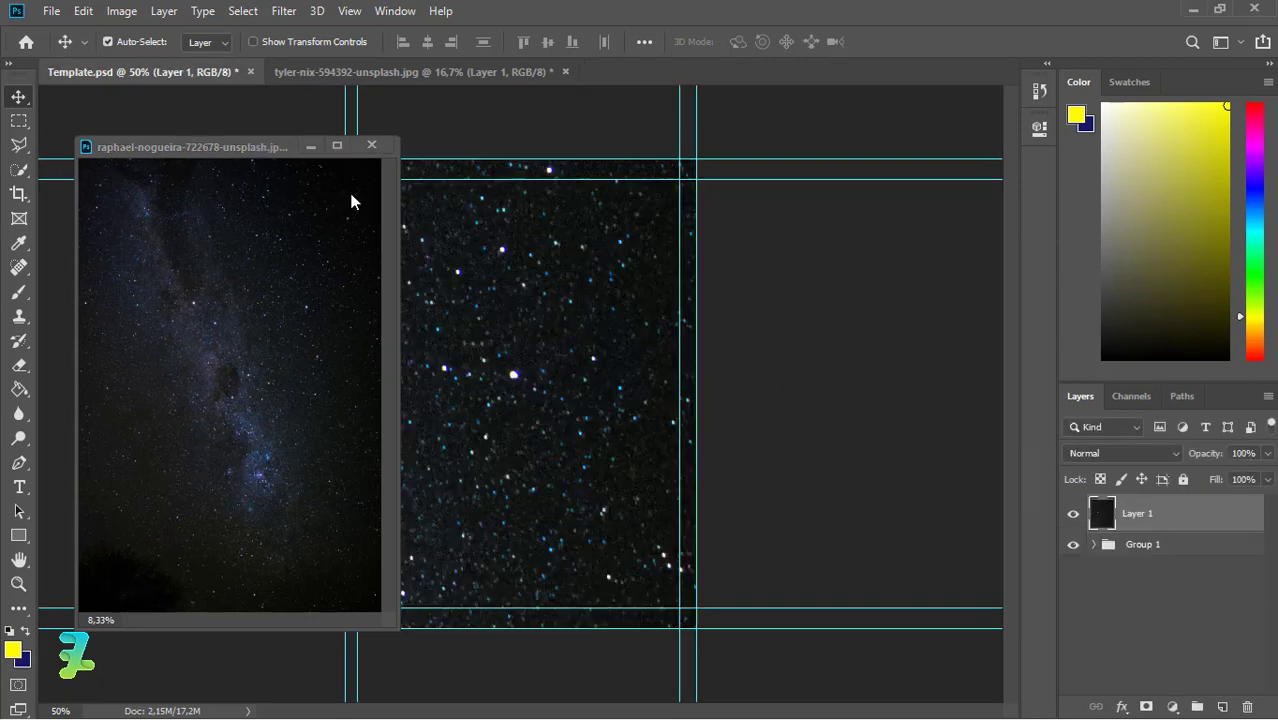
left_click_drag(291, 150, 638, 67)
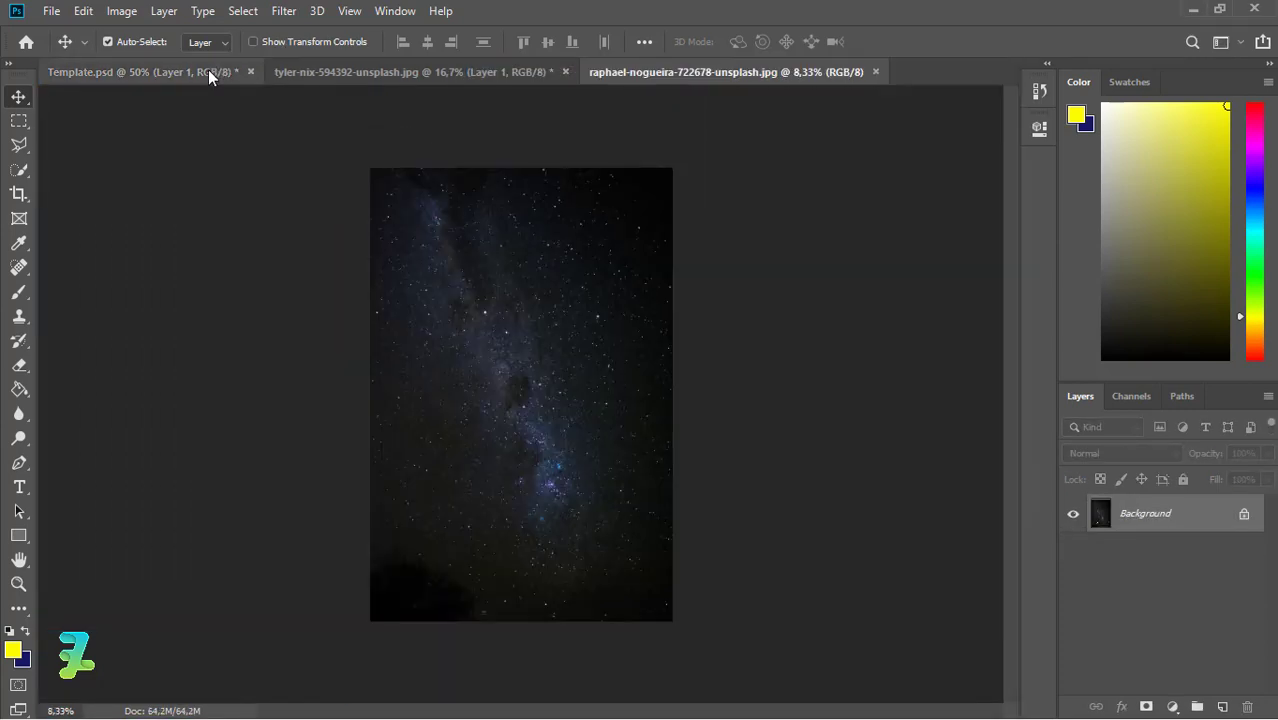
- In Template.psd, scale the galaxy layer down to about 19.44% and position it to cover the poster canvas
left_click(208, 71)
key("ctrl+minus")
key("ctrl+minus")
key("ctrl+minus")
key("ctrl+minus")
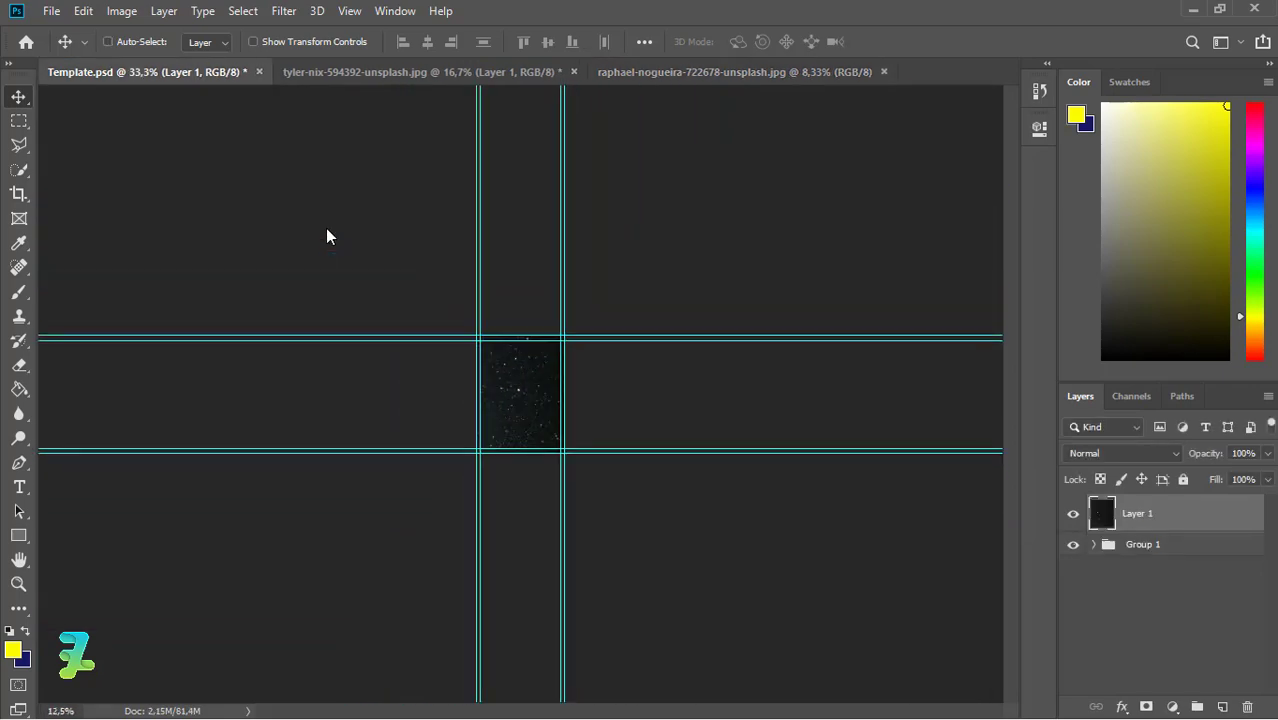
key("ctrl+t")
key("ctrl+minus")
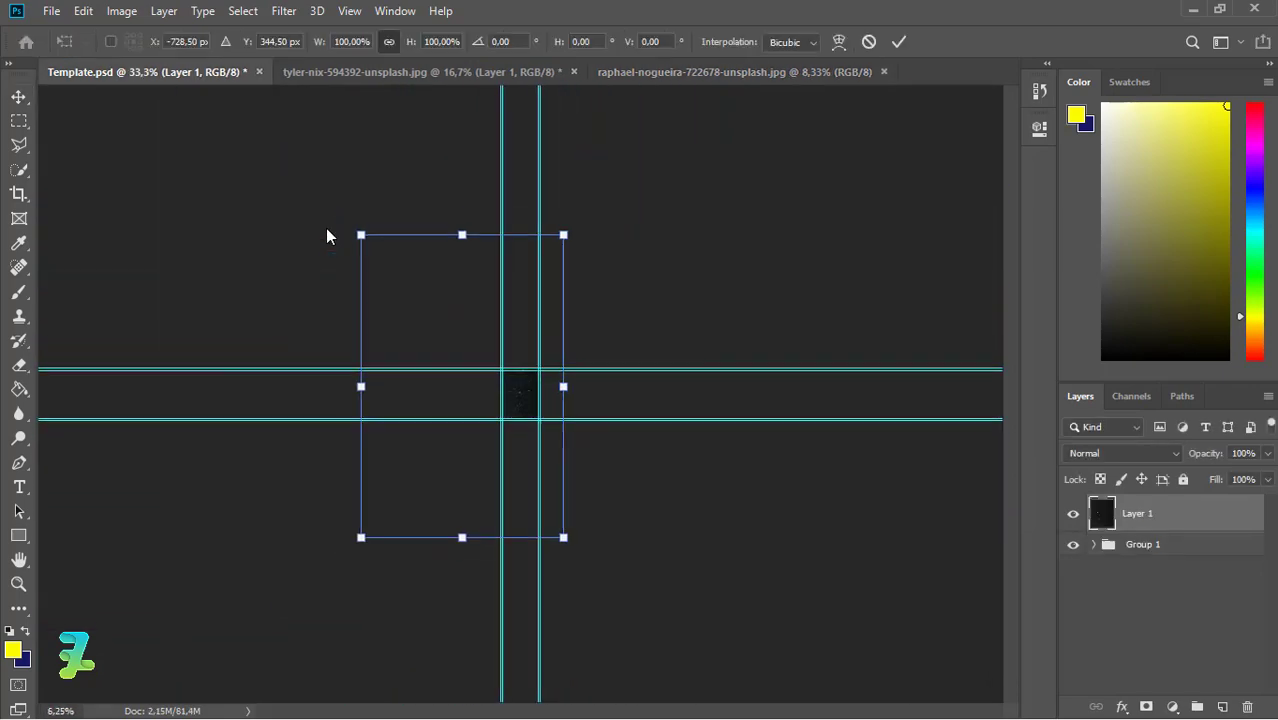
left_click_drag(343, 555, 516, 409)
key("ctrl+plus")
key("ctrl+plus")
key("ctrl+plus")
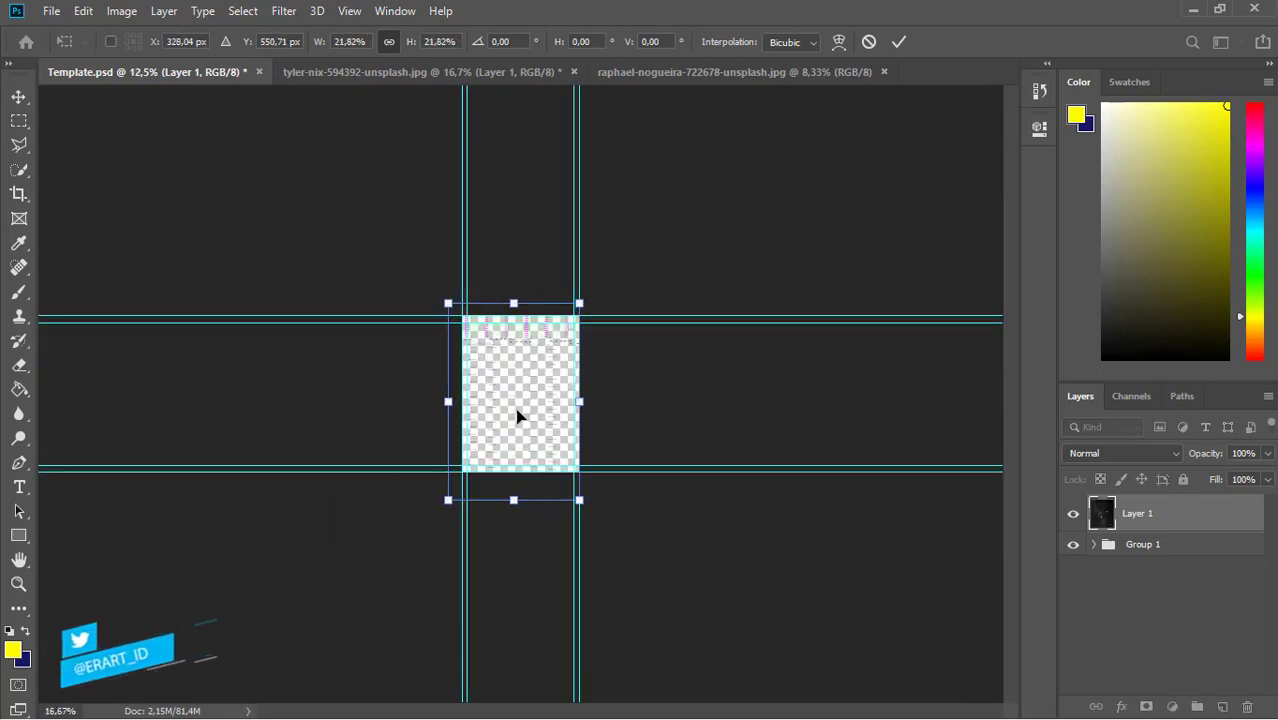
key("ctrl+plus")
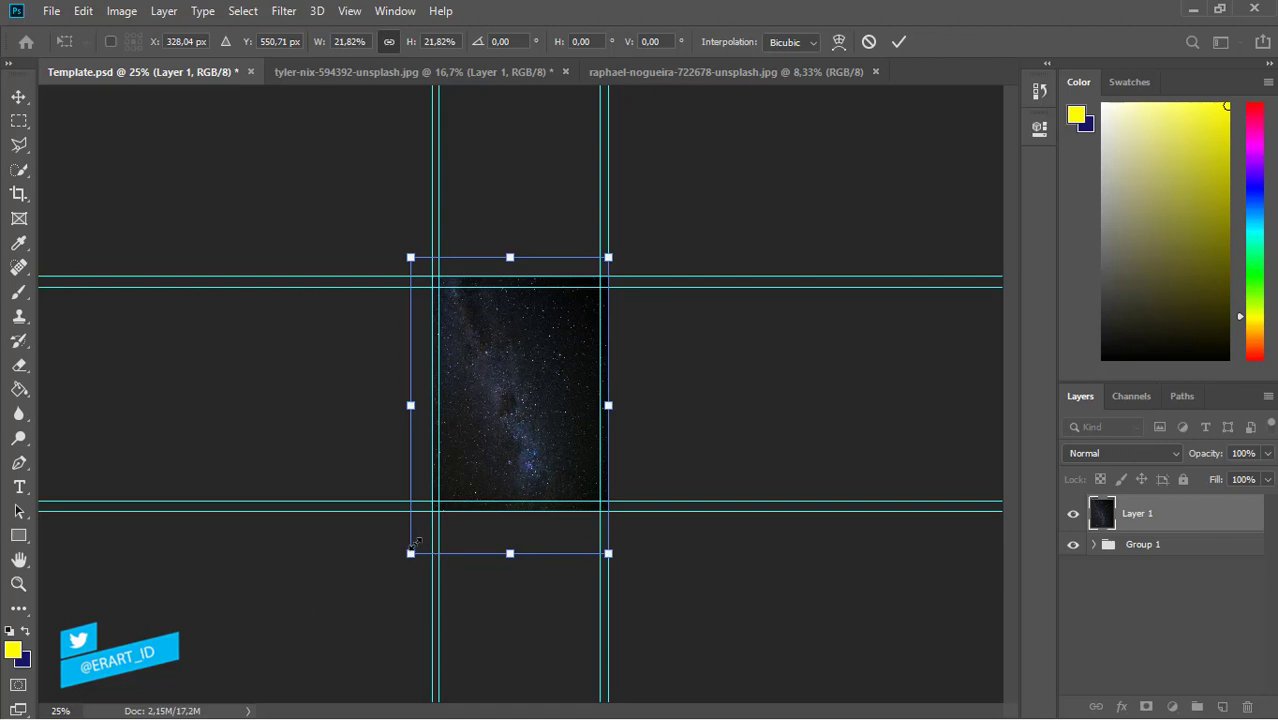
left_click_drag(428, 552, 430, 537)
left_click_drag(539, 434, 546, 413)
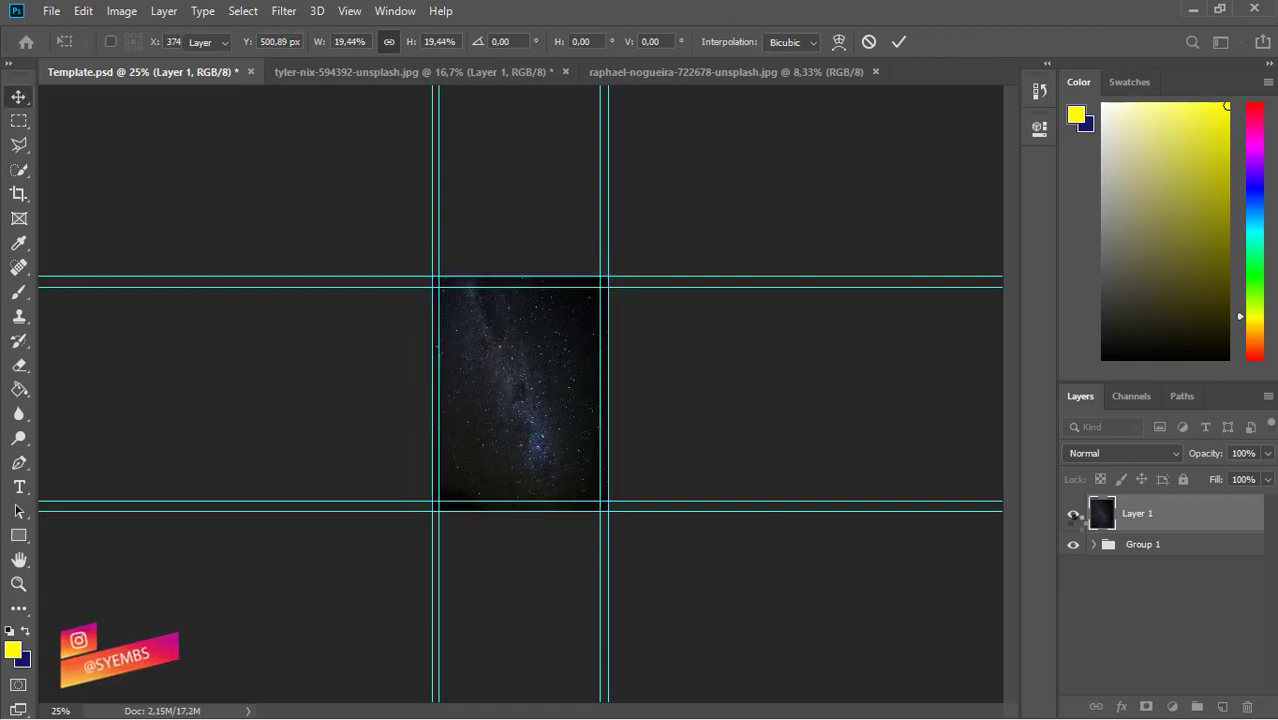
key("Return")
- Move the galaxy layer below Group 1 and shift the photo slightly downward on the poster
left_click_drag(1103, 524, 1106, 553)
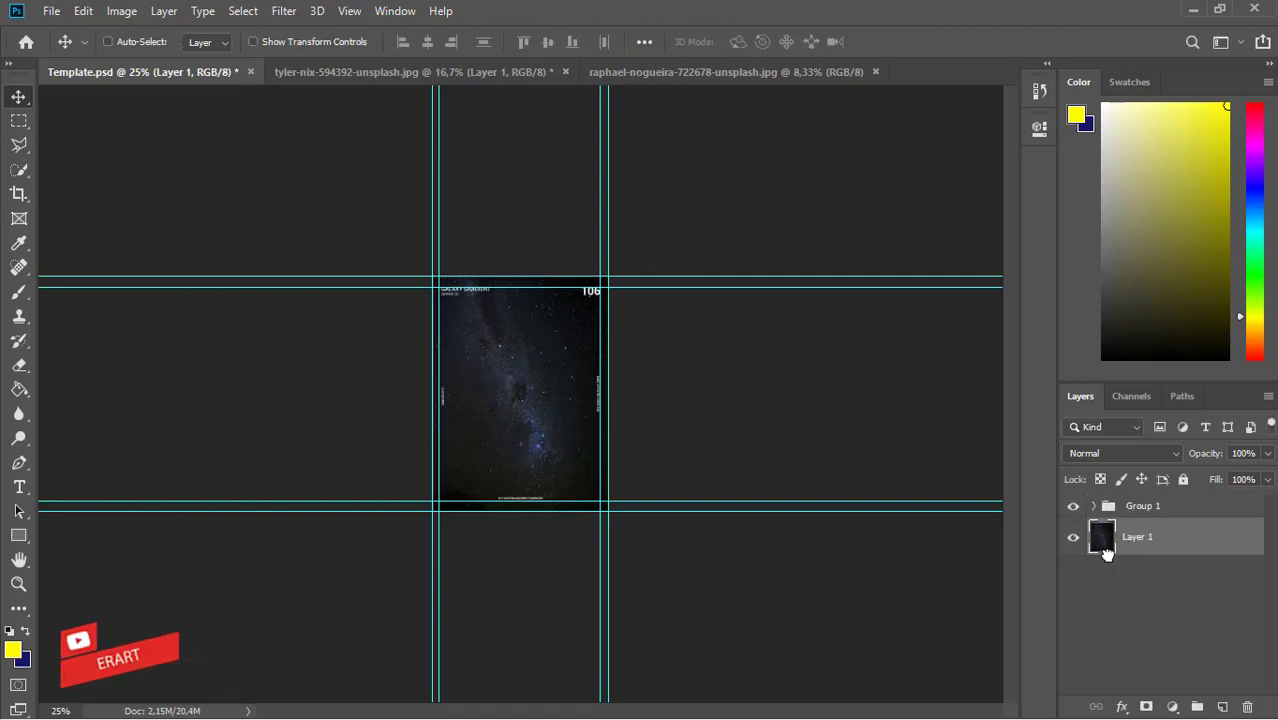
key("ctrl+plus")
key("ctrl+plus")
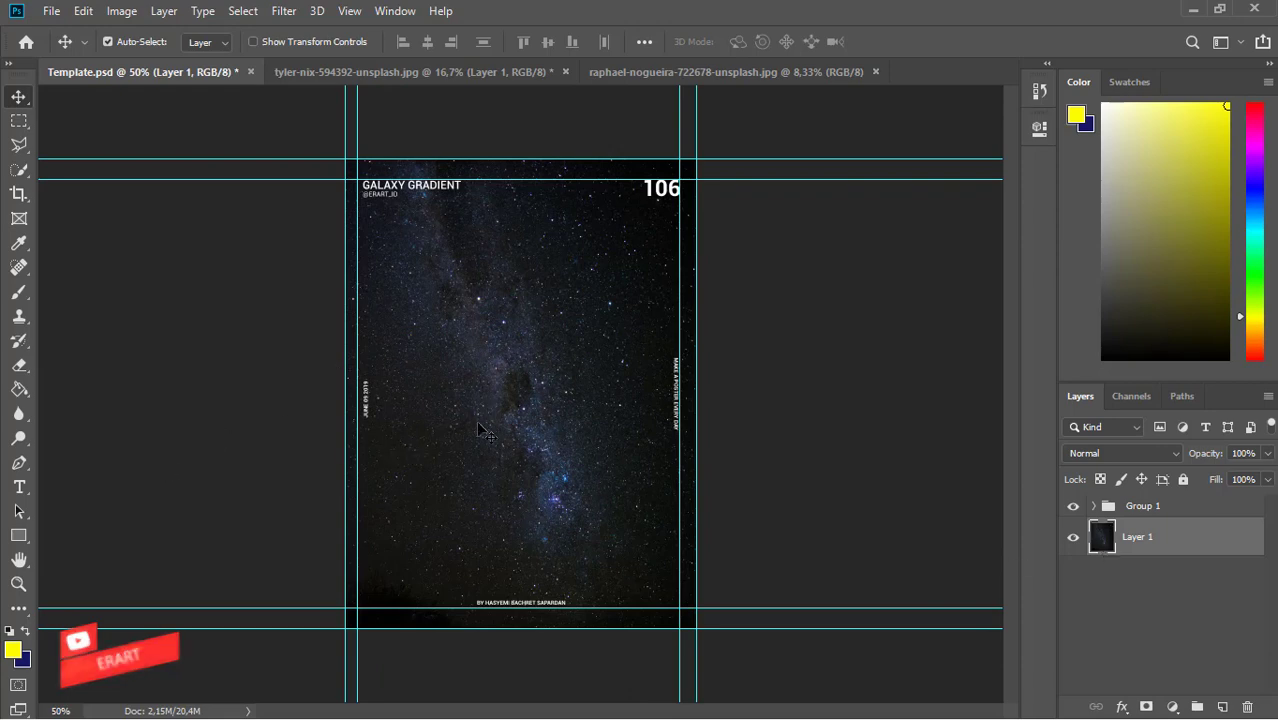
left_click_drag(476, 403, 492, 394)
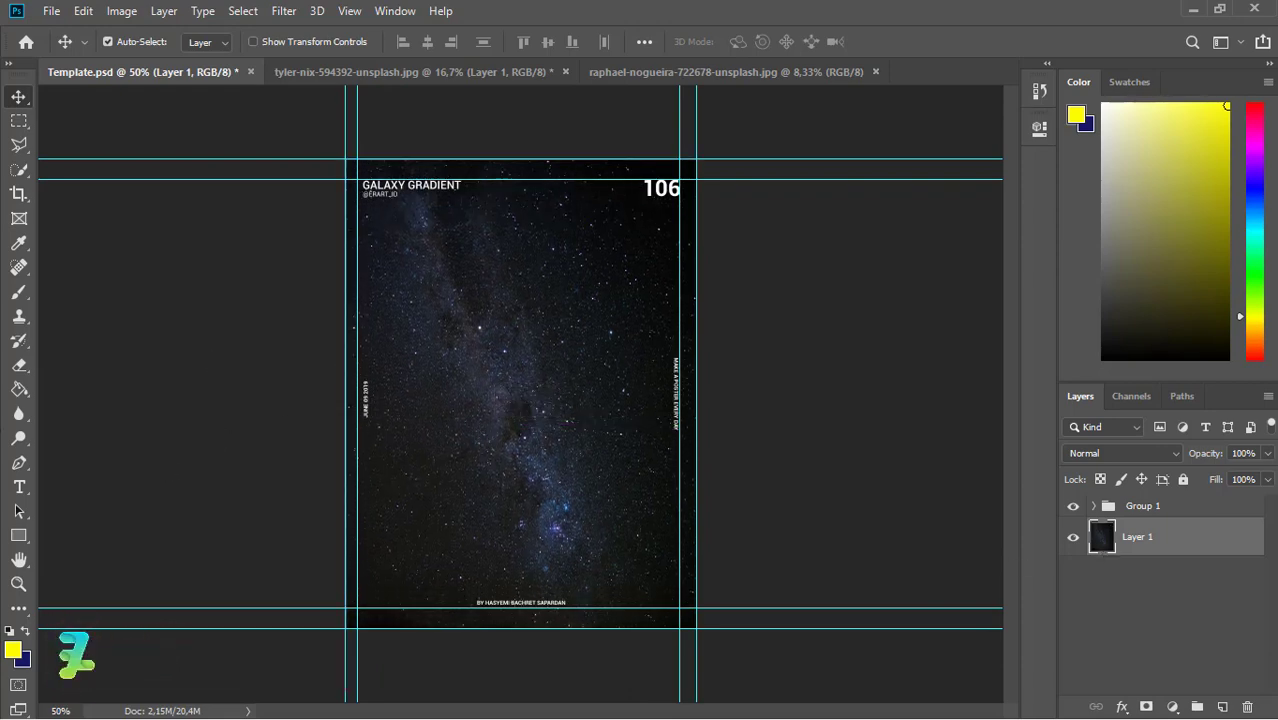
- Set up the Ellipse tool with a linear gradient fill based on the blue, red and yellow preset
left_click(19, 536)
right_click(19, 536)
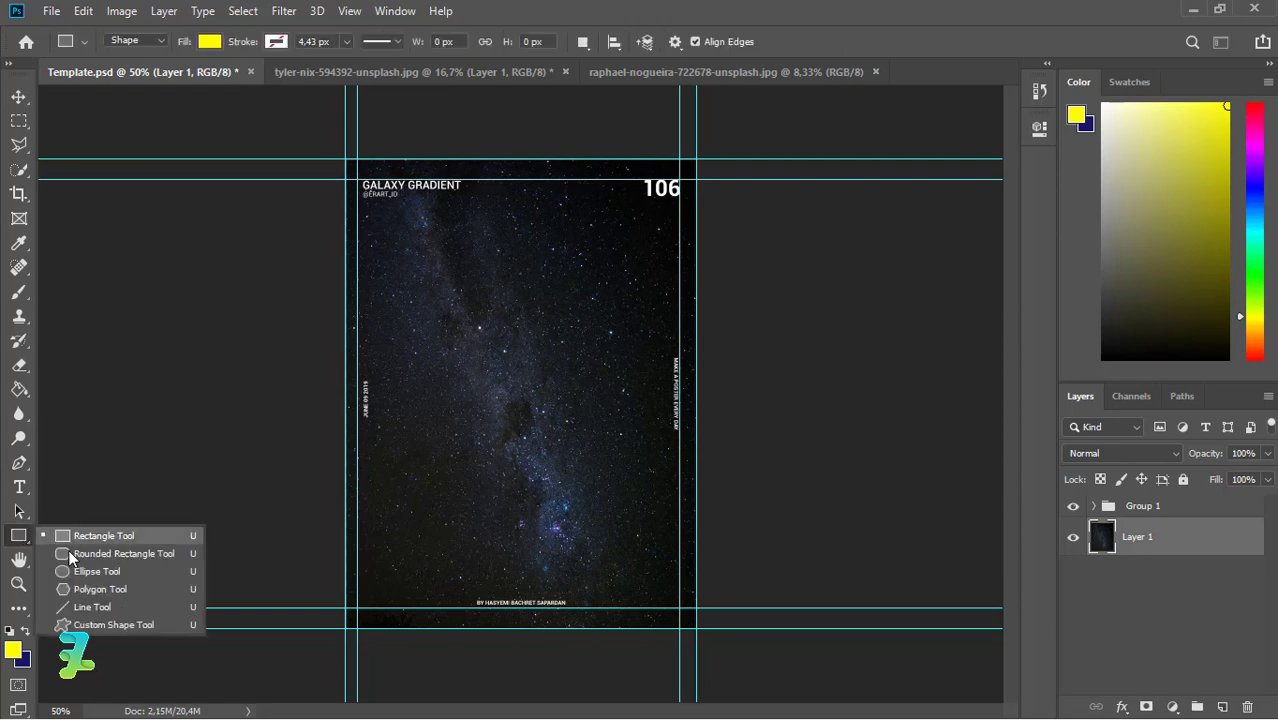
left_click(80, 571)
left_click(210, 44)
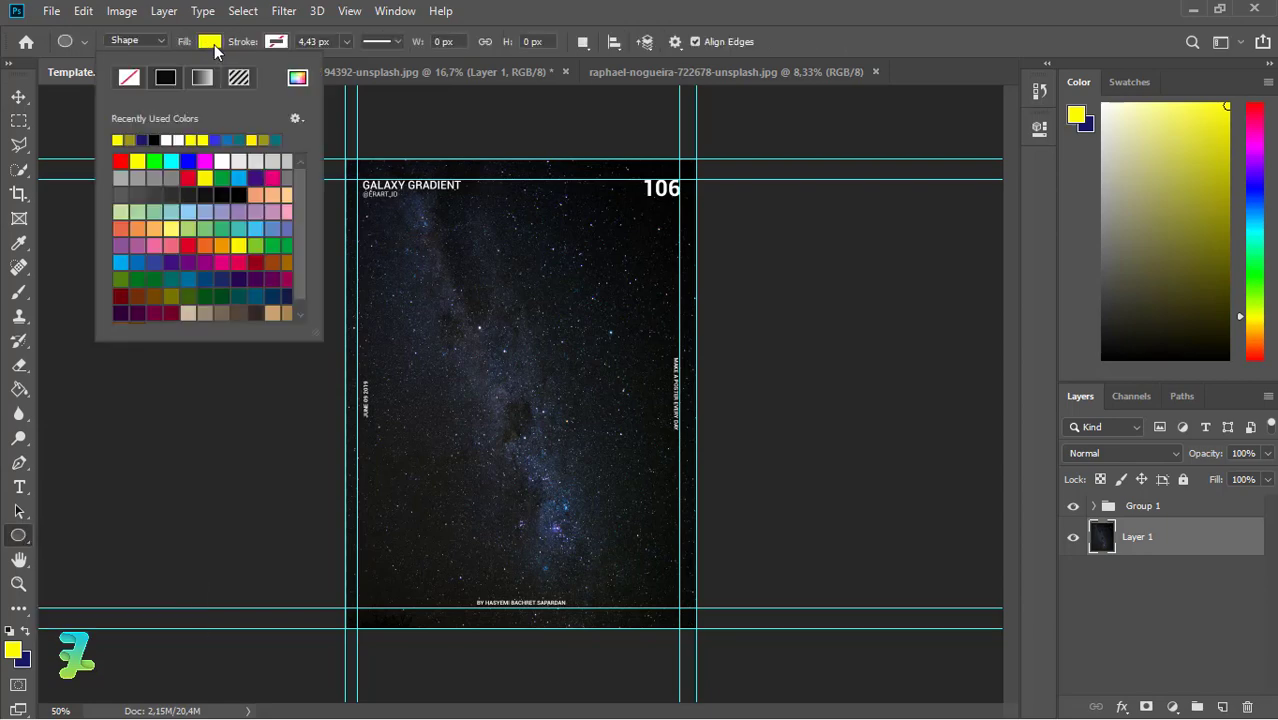
left_click(211, 79)
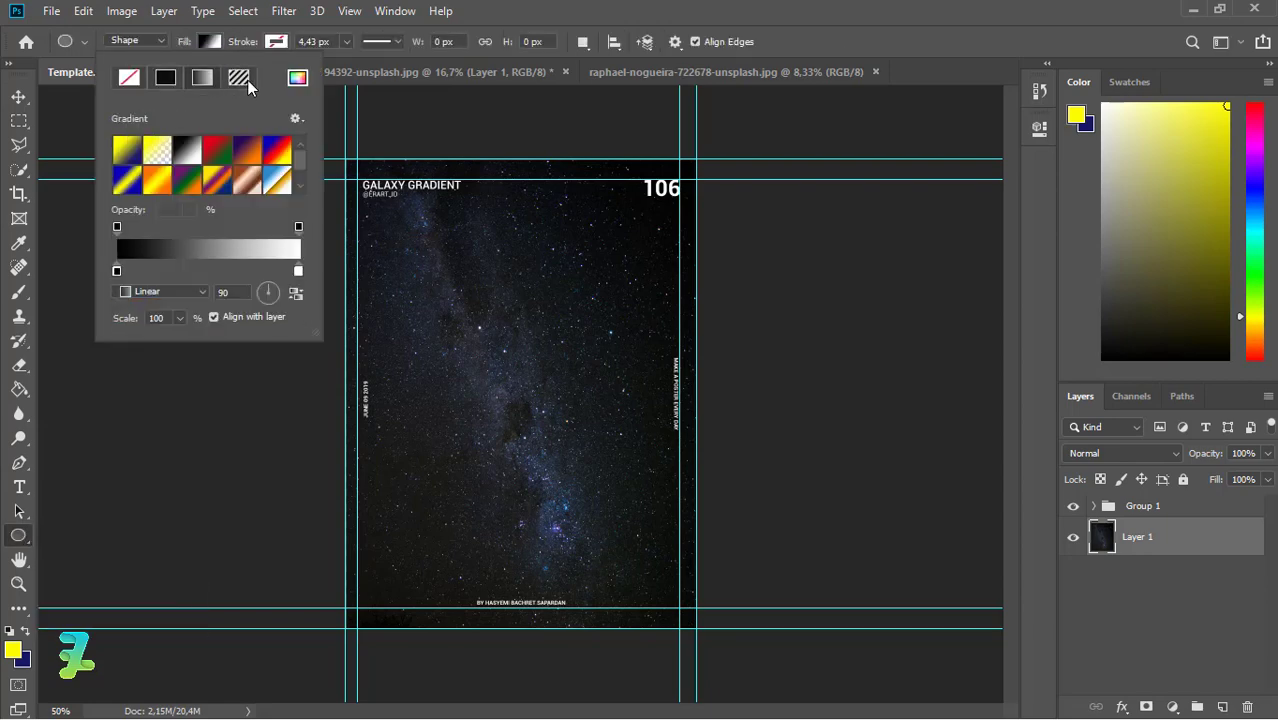
left_click(279, 152)
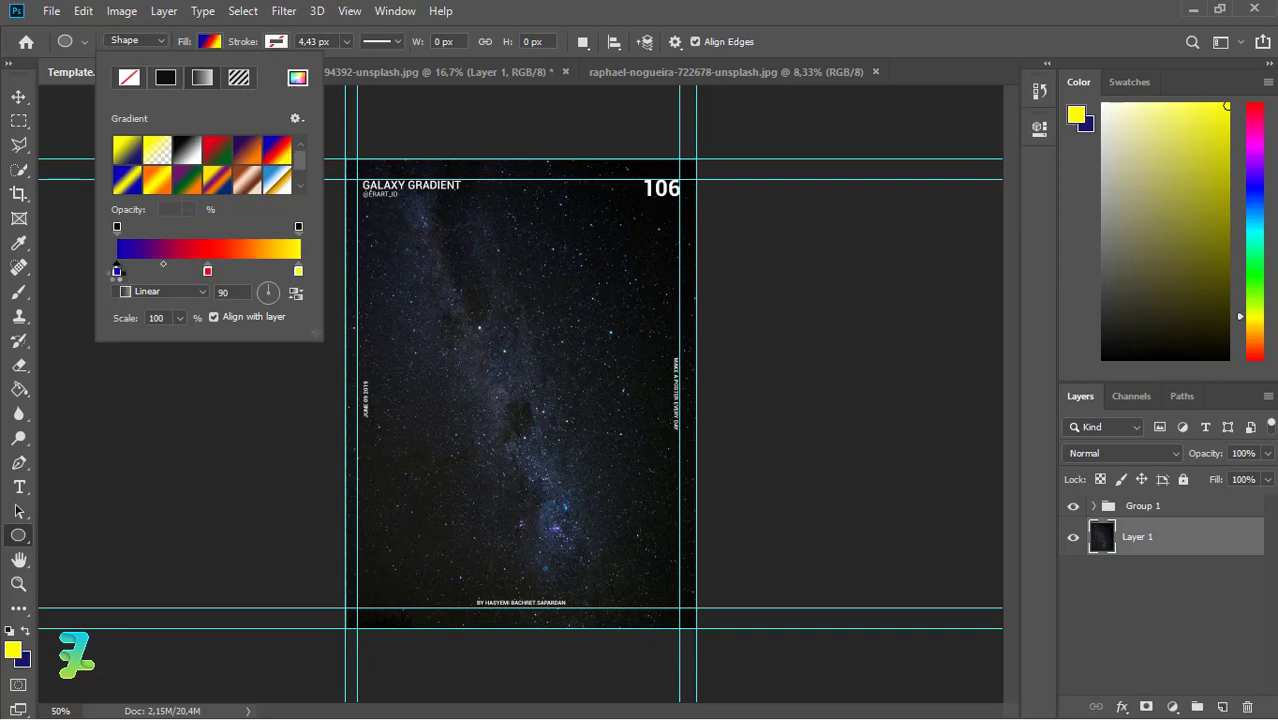
- Recolour the gradient's blue starting stop to a pale cream
double_click(117, 270)
left_click_drag(652, 199, 651, 179)
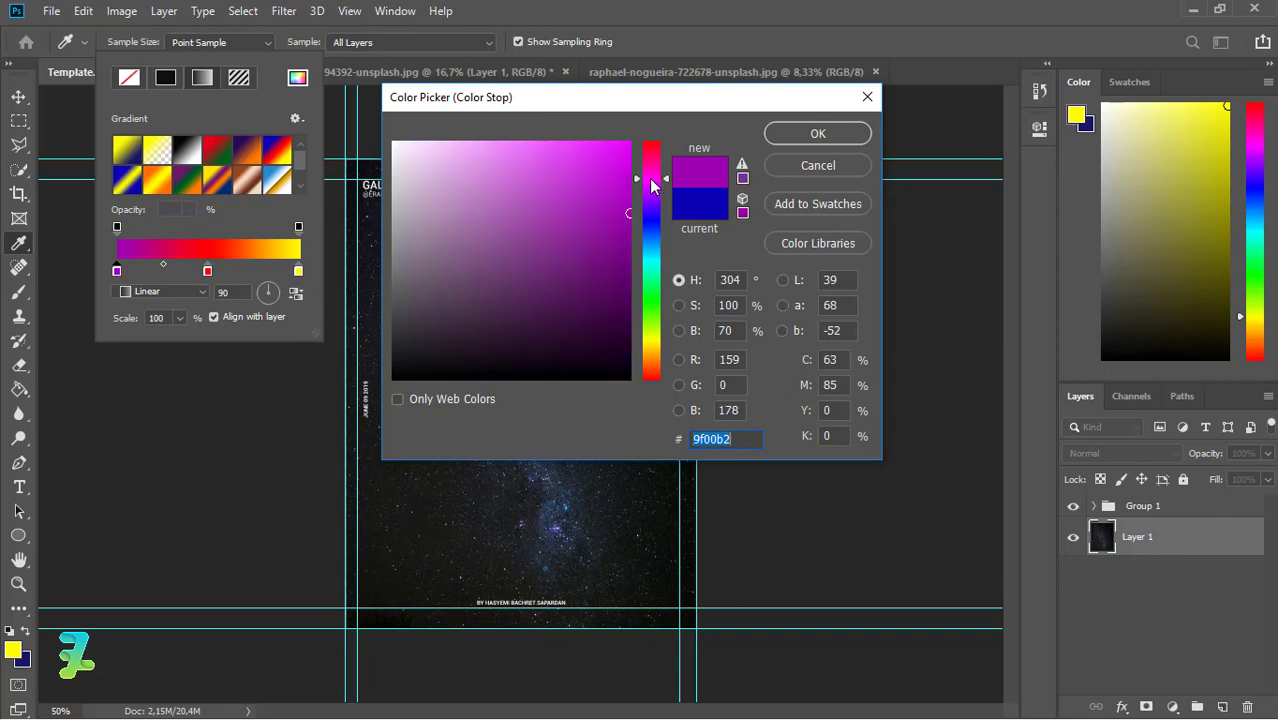
left_click_drag(560, 150, 445, 141)
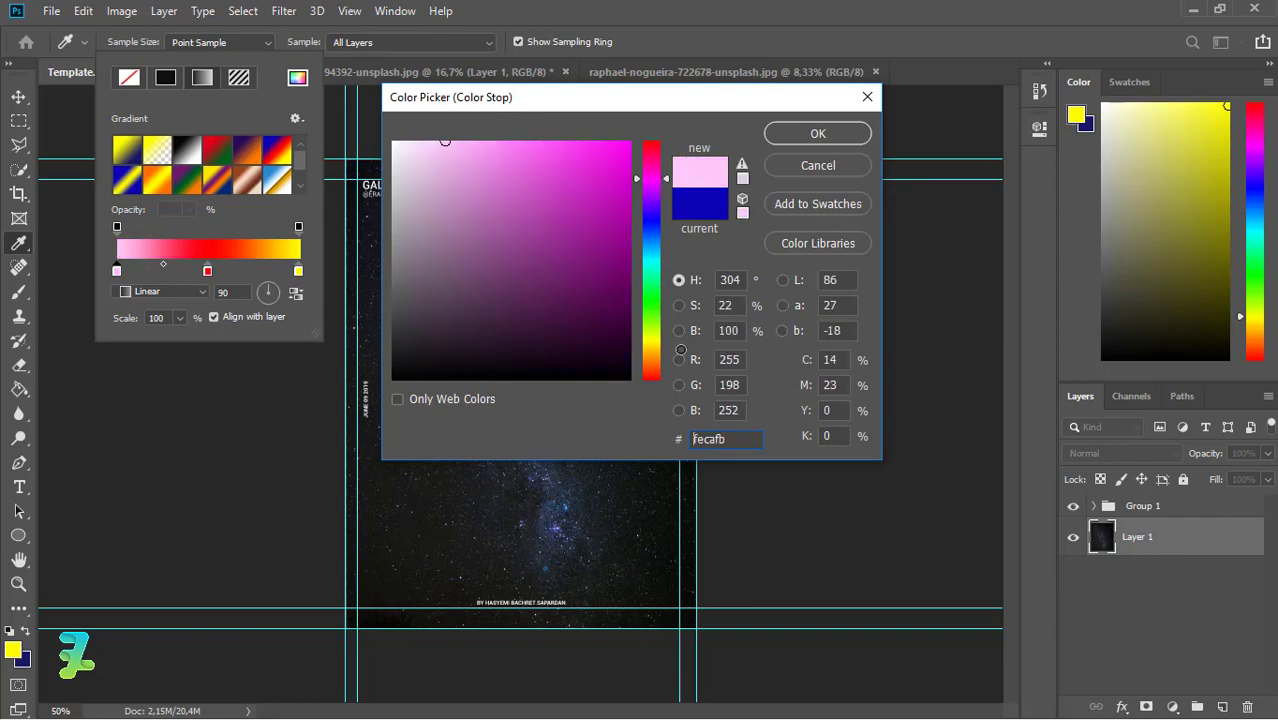
left_click_drag(652, 338, 654, 357)
left_click(818, 133)
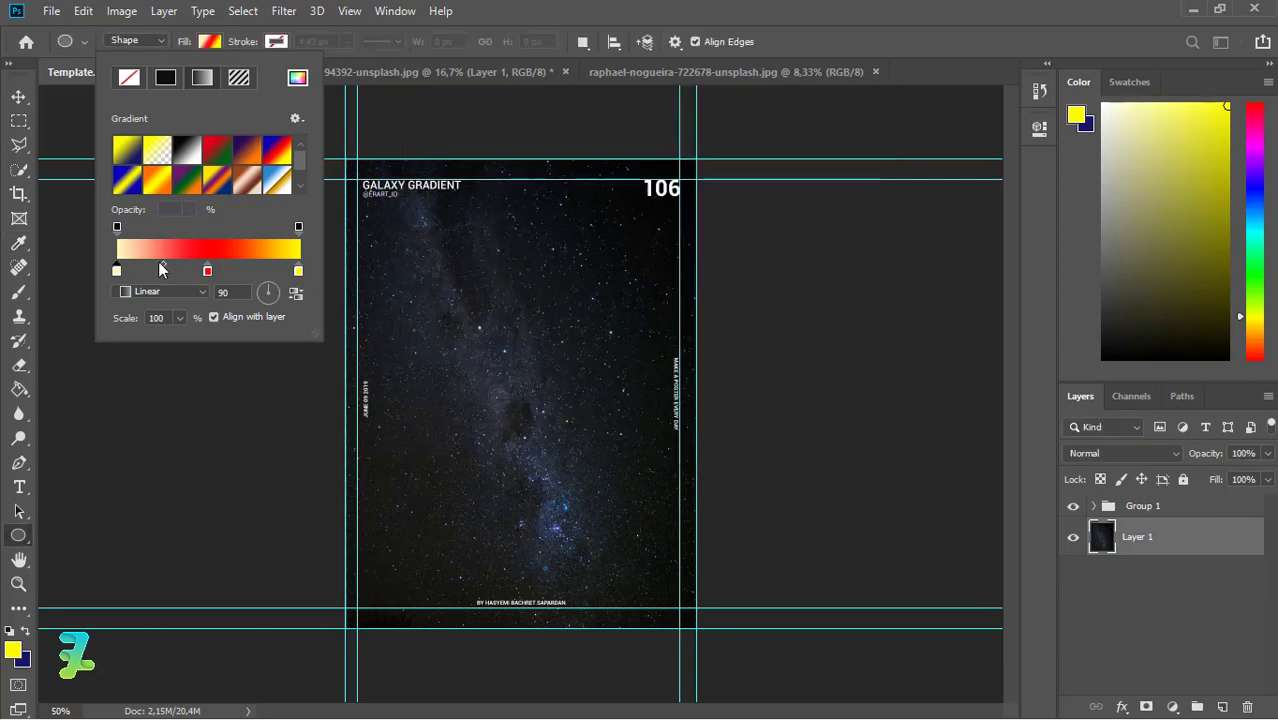
- Add a pink f880ff stop between the cream and red stops, and shift the red and pink stops toward the yellow end
left_click(159, 269)
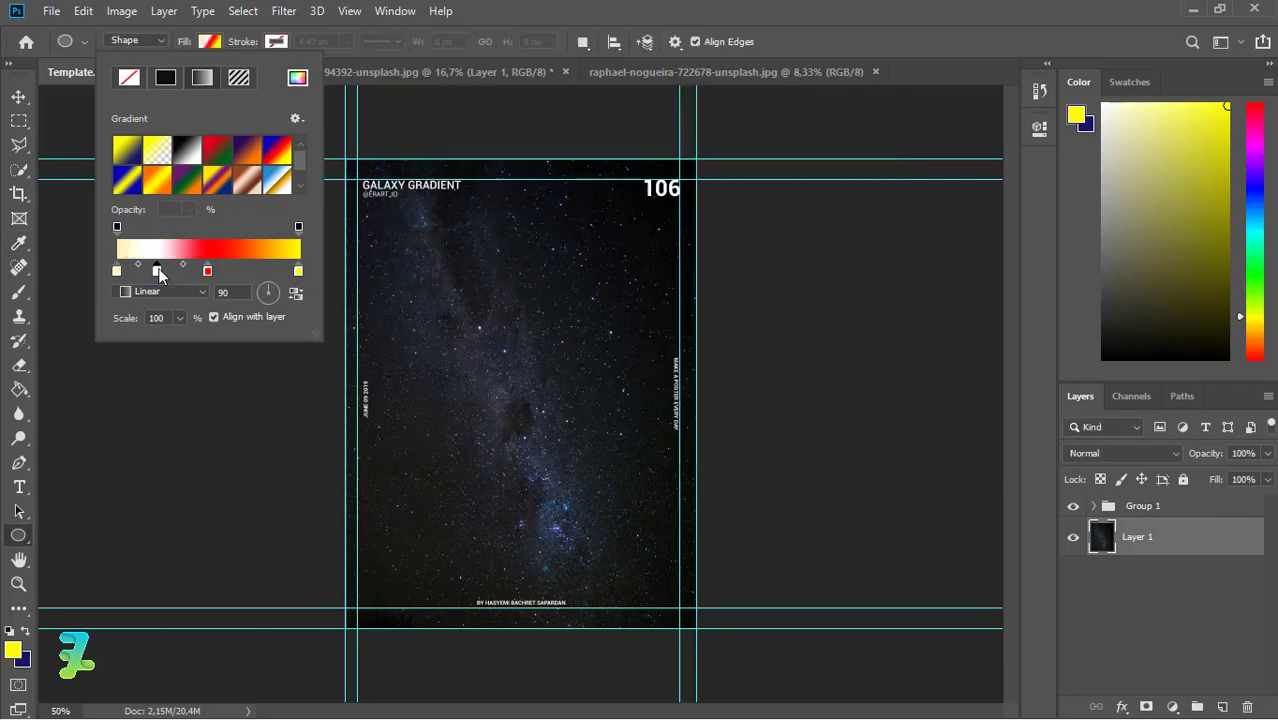
double_click(158, 270)
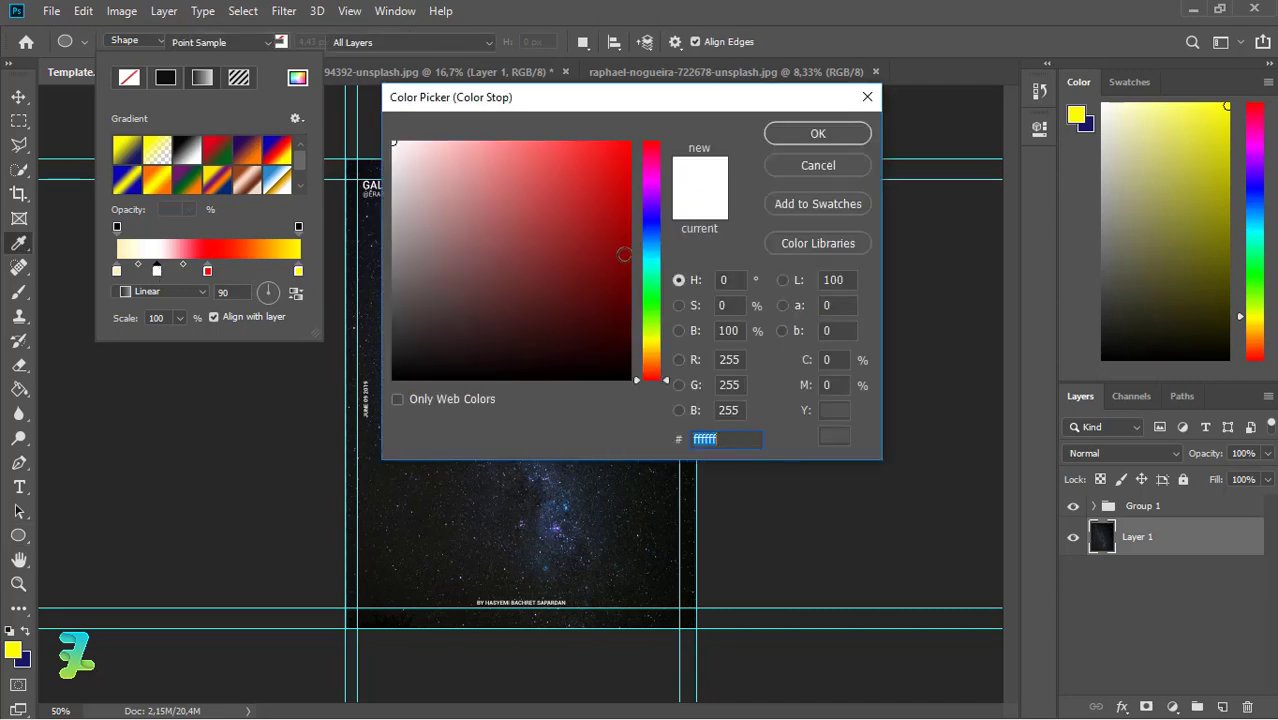
left_click(647, 184)
left_click_drag(511, 150, 511, 95)
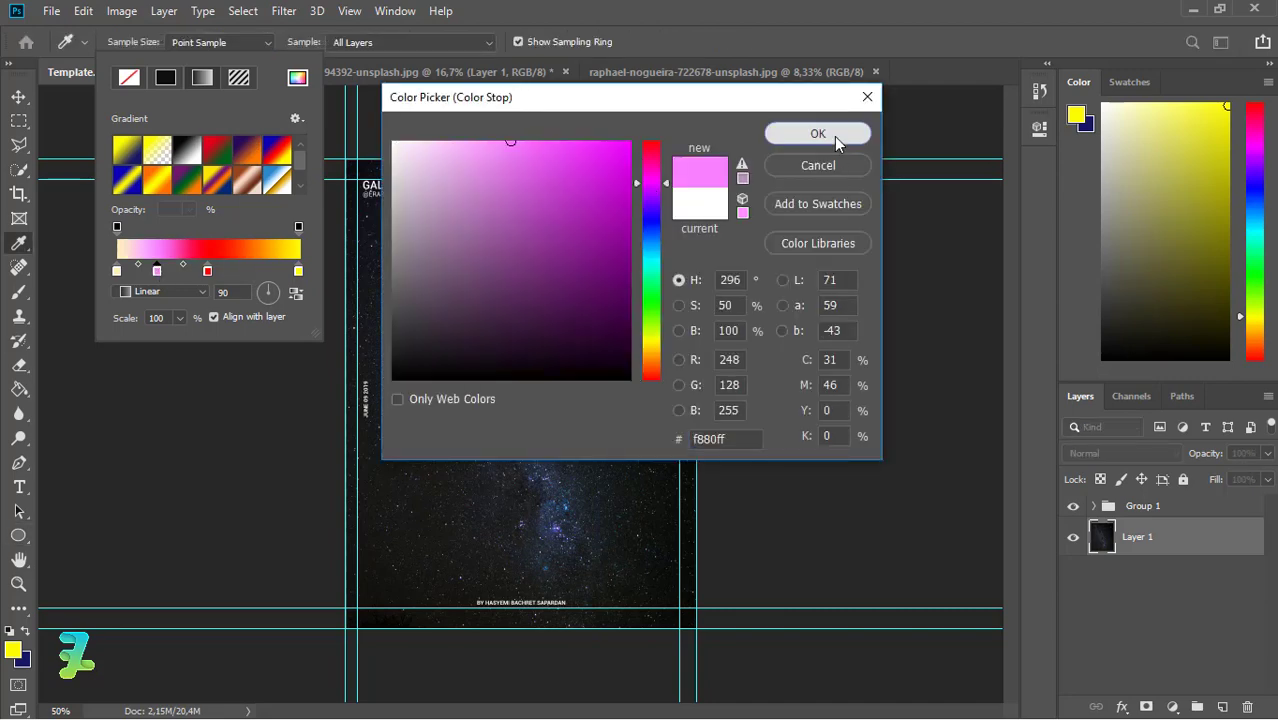
left_click(834, 136)
left_click_drag(212, 268, 250, 268)
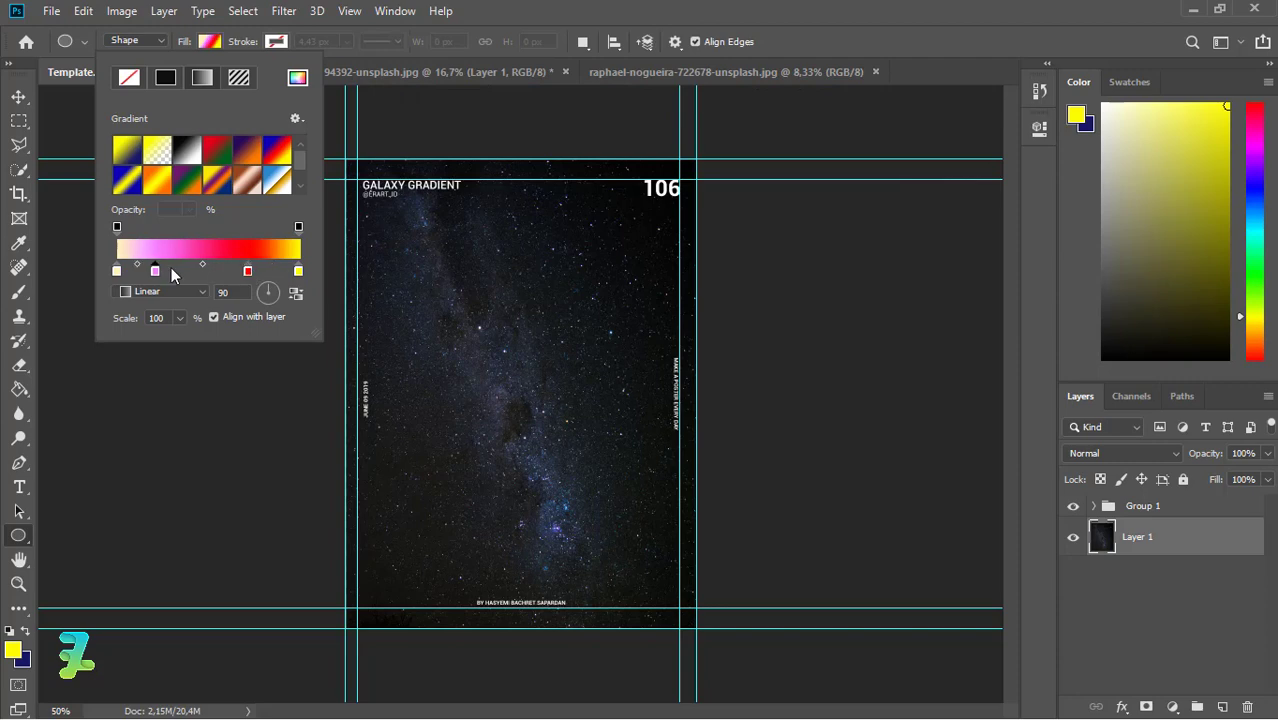
left_click_drag(155, 270, 181, 270)
- Recolour the gradient's red stop to the muted blue 3f44a8
double_click(249, 272)
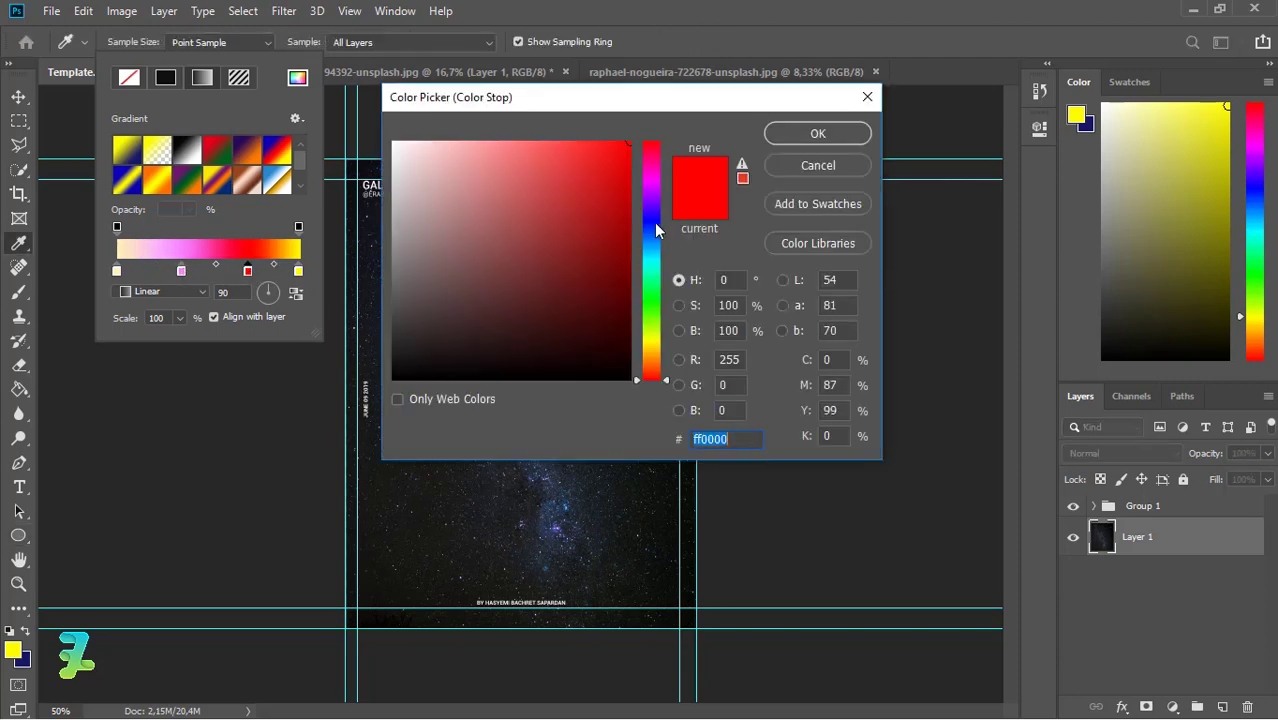
left_click(655, 223)
mouse_move(622, 227)
left_mouse_down()
mouse_move(535, 281)
mouse_move(525, 266)
mouse_move(541, 231)
left_mouse_up()
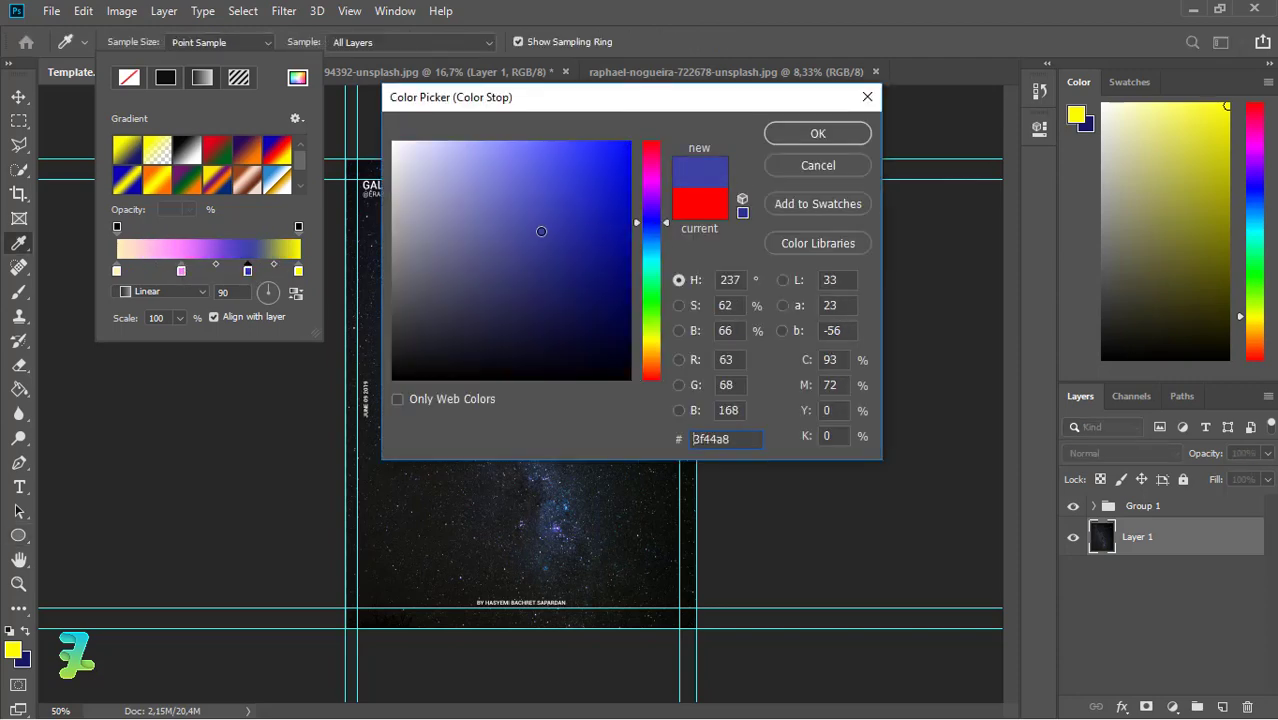
left_click(779, 138)
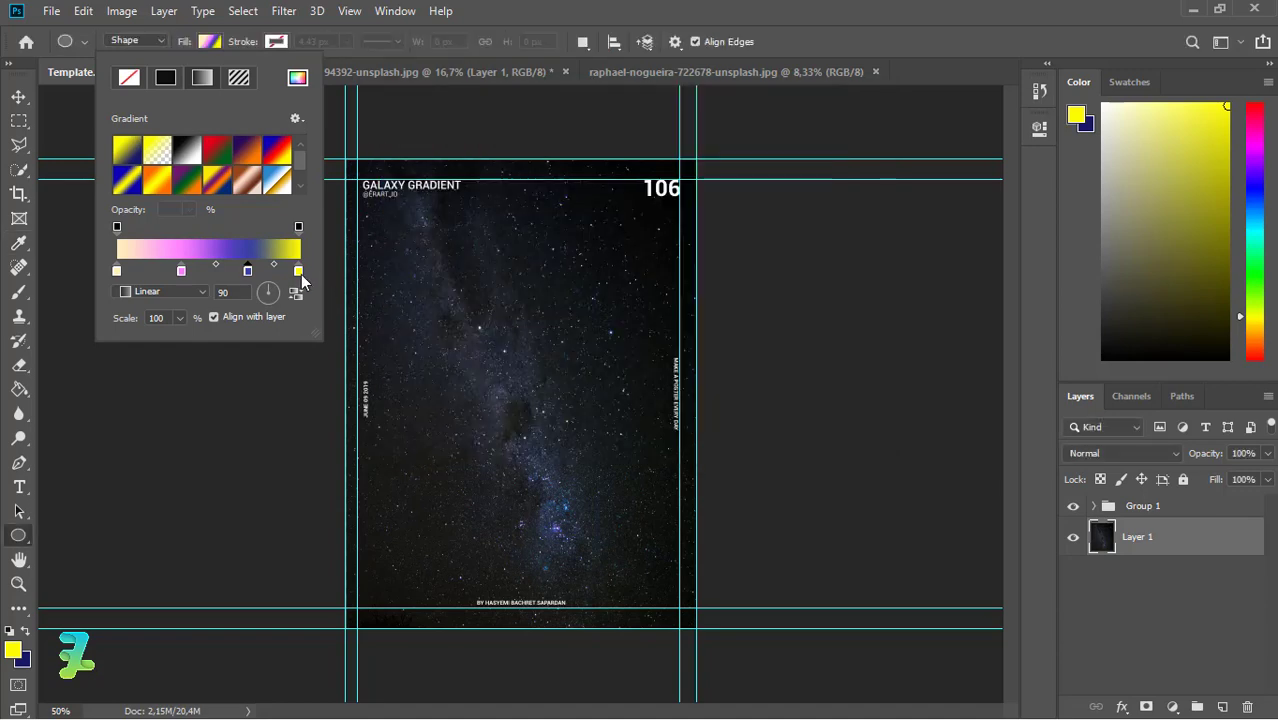
- Recolour the gradient's yellow end stop to the dark blue-black 15181f and shift the blue and pink stops toward the cream end
double_click(298, 270)
left_click(365, 210)
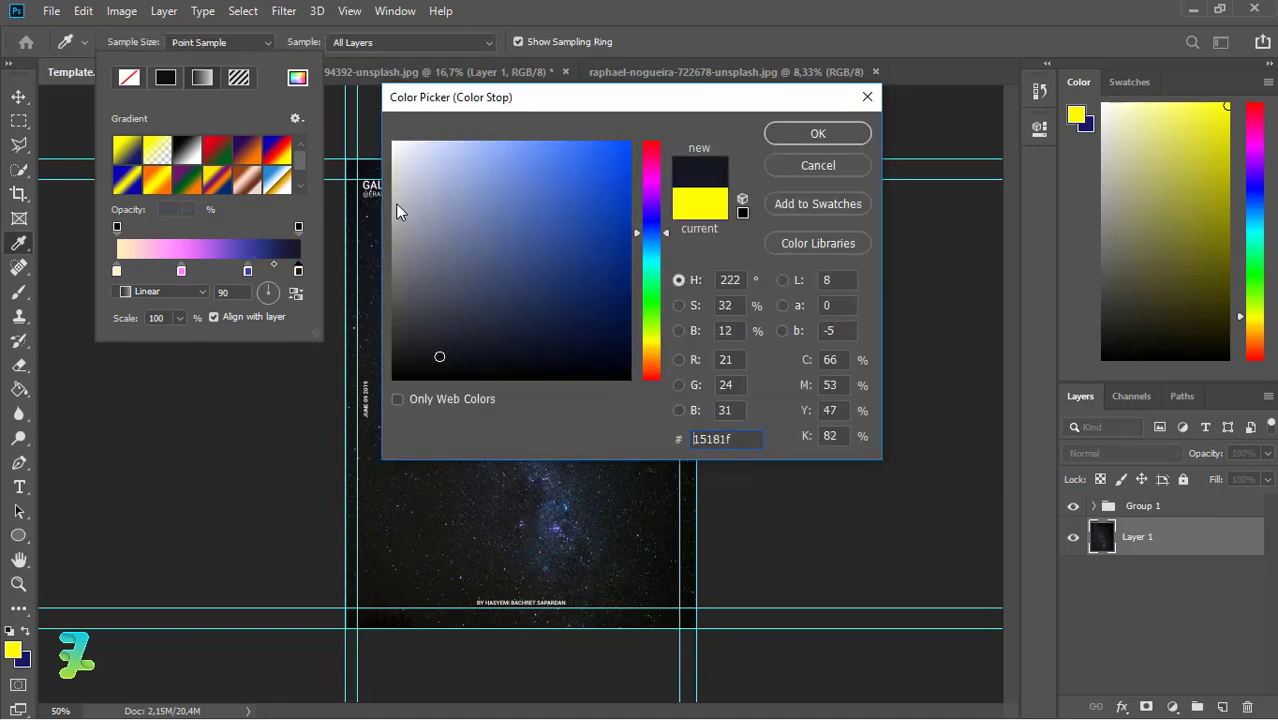
left_click(770, 140)
left_click_drag(247, 272, 156, 274)
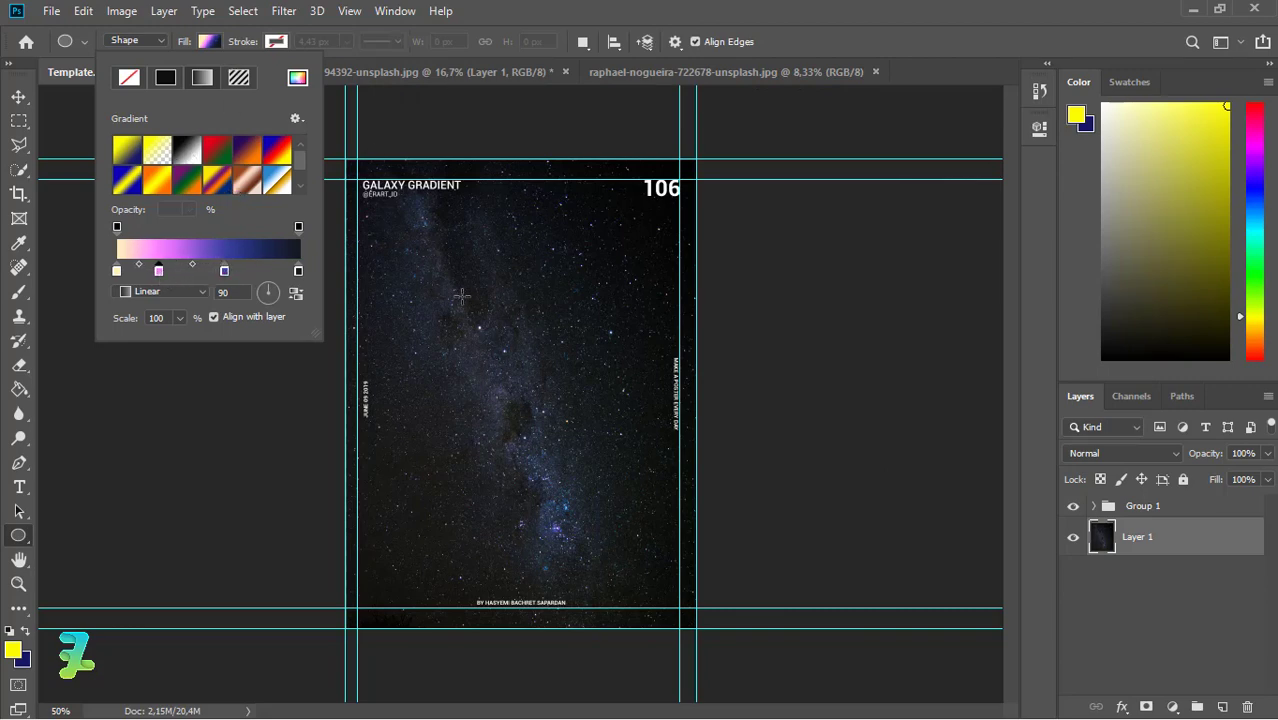
- Draw a circle about 378 px wide over the starry background and fill it with the blue, red and yellow gradient preset
left_click_drag(461, 296, 666, 474)
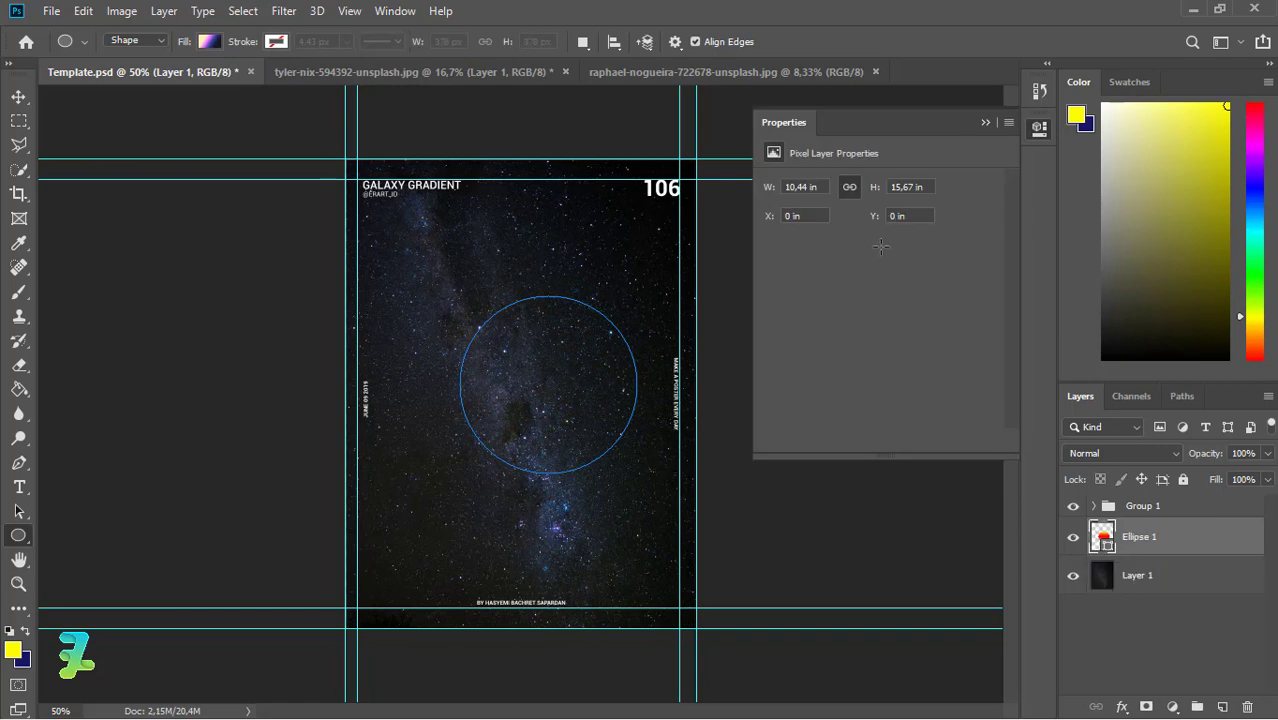
left_click(773, 272)
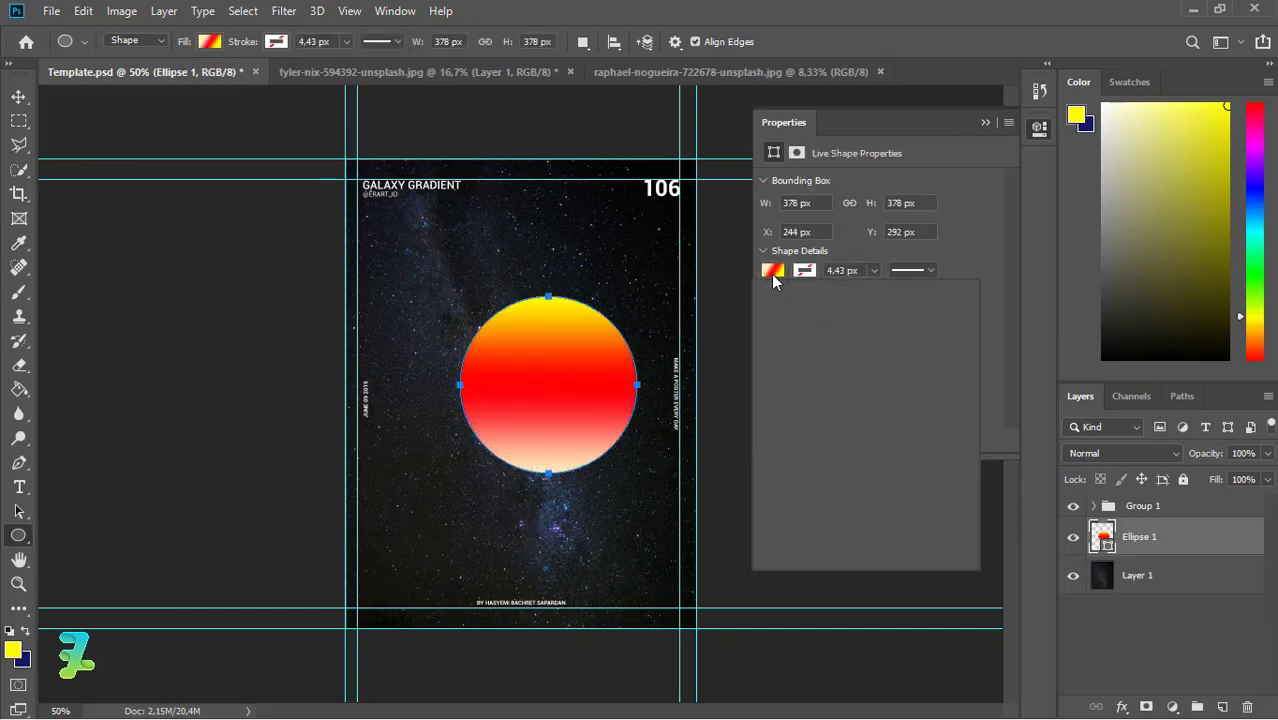
left_click(901, 380)
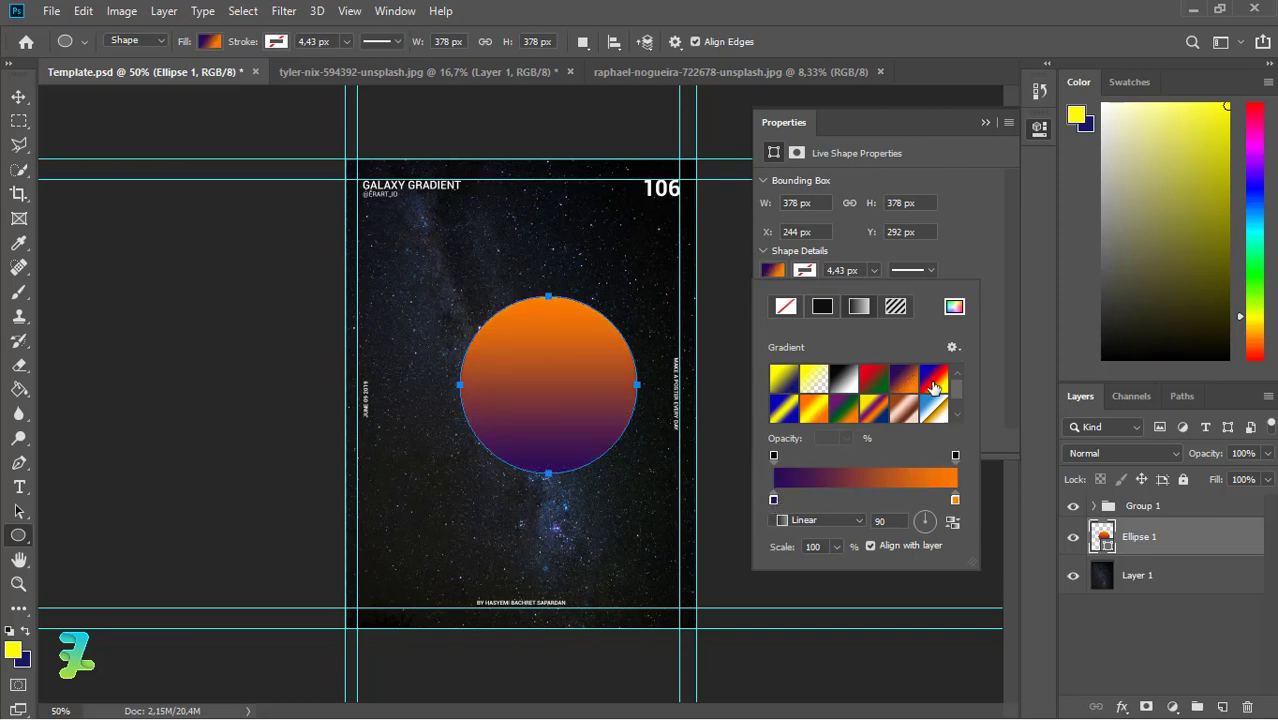
left_click(931, 382)
- Recolour the blue starting stop of the circle's gradient to the pale yellow ffe88a
left_click(773, 502)
double_click(773, 502)
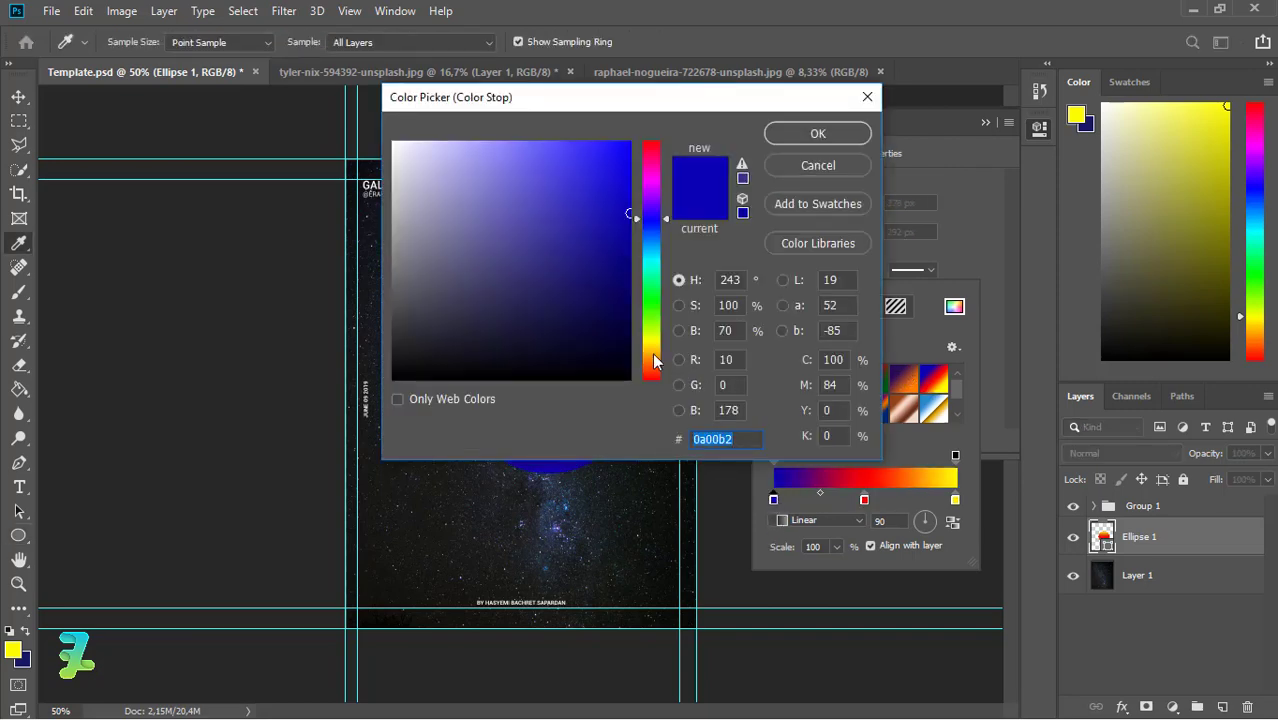
left_click_drag(656, 357, 656, 349)
left_click_drag(589, 238, 501, 141)
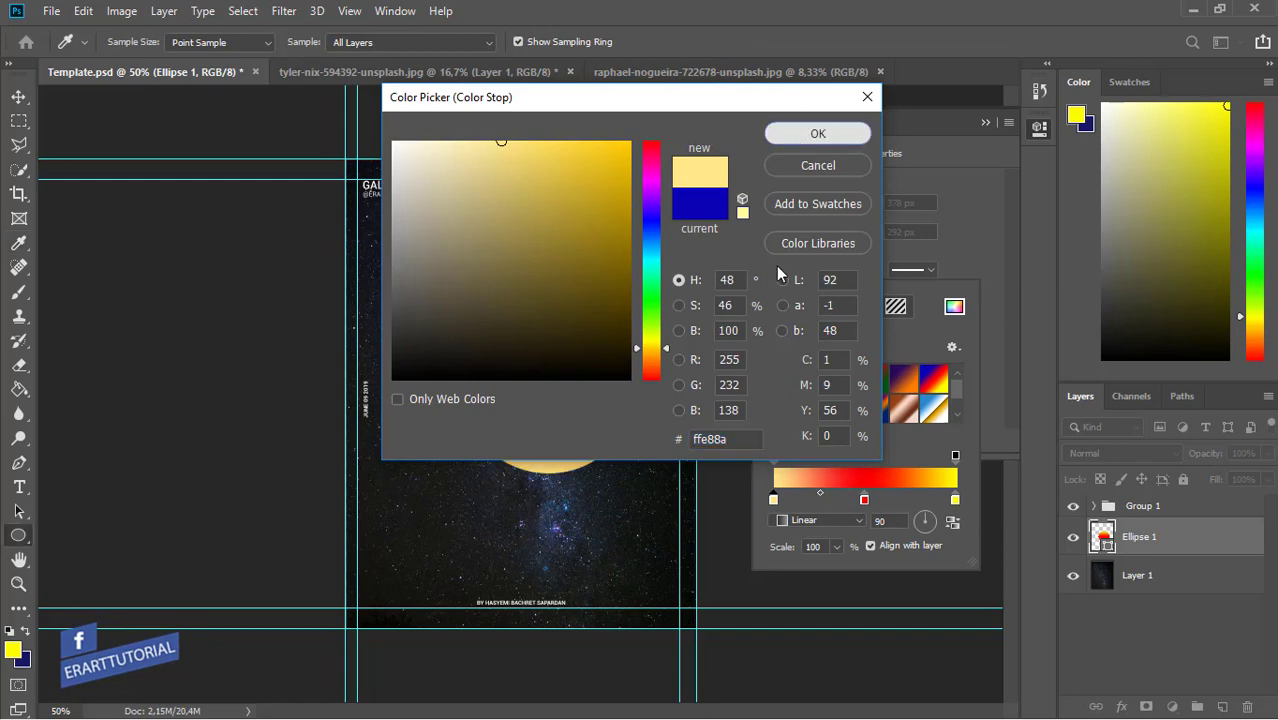
left_click(817, 133)
- Add a vivid magenta stop midway between the pale yellow and red stops of the circle's gradient
left_click(820, 499)
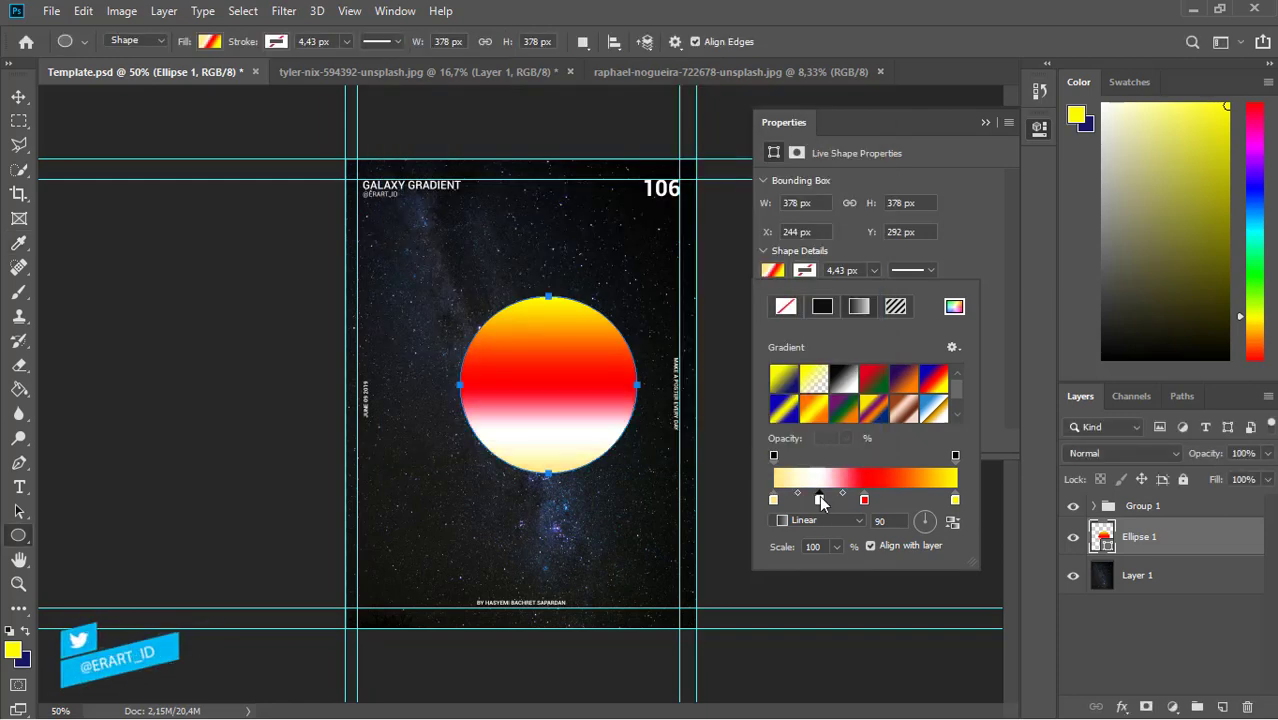
double_click(820, 501)
left_click(651, 179)
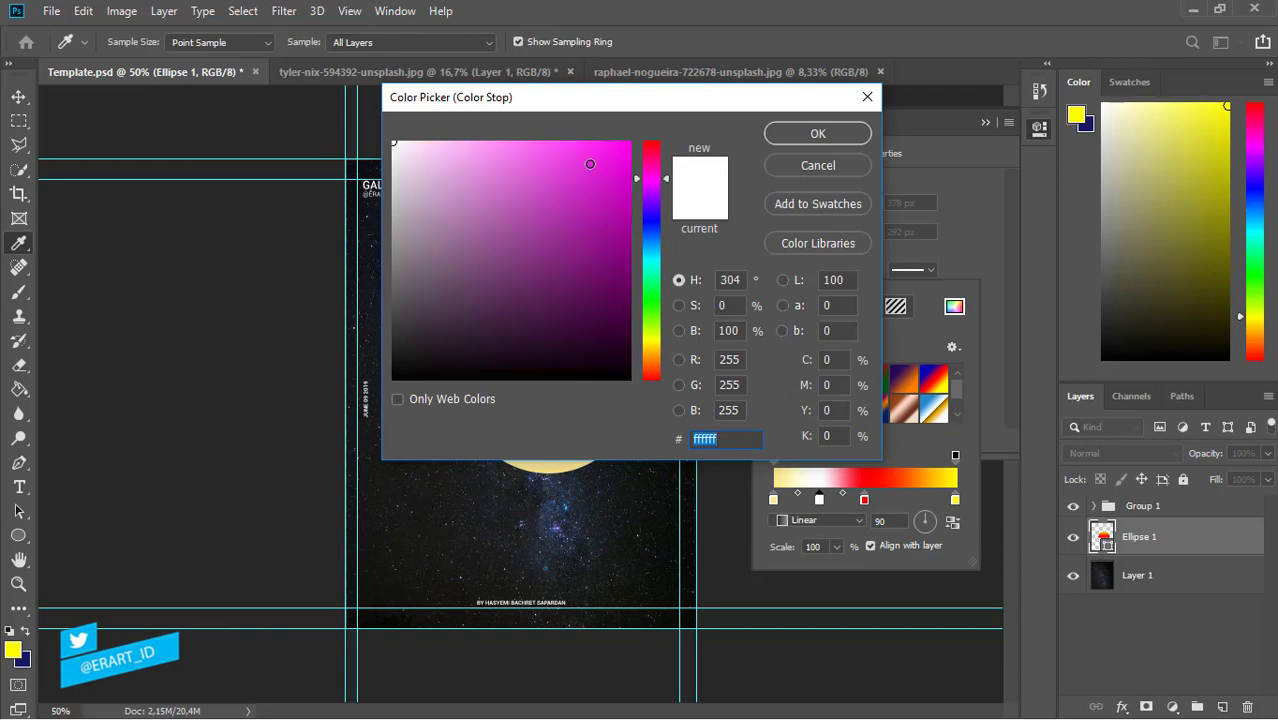
left_click(594, 141)
left_click(817, 134)
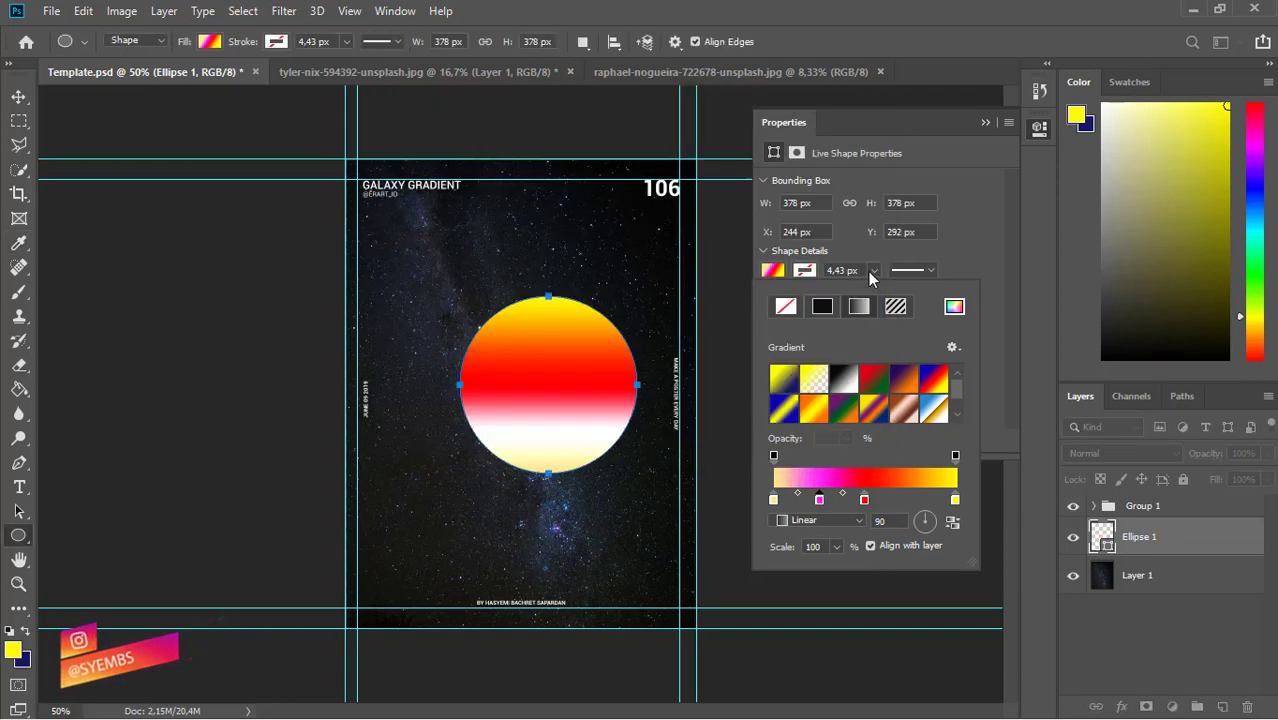
- Recolour the gradient's red middle stop to the navy blue 171967
double_click(865, 500)
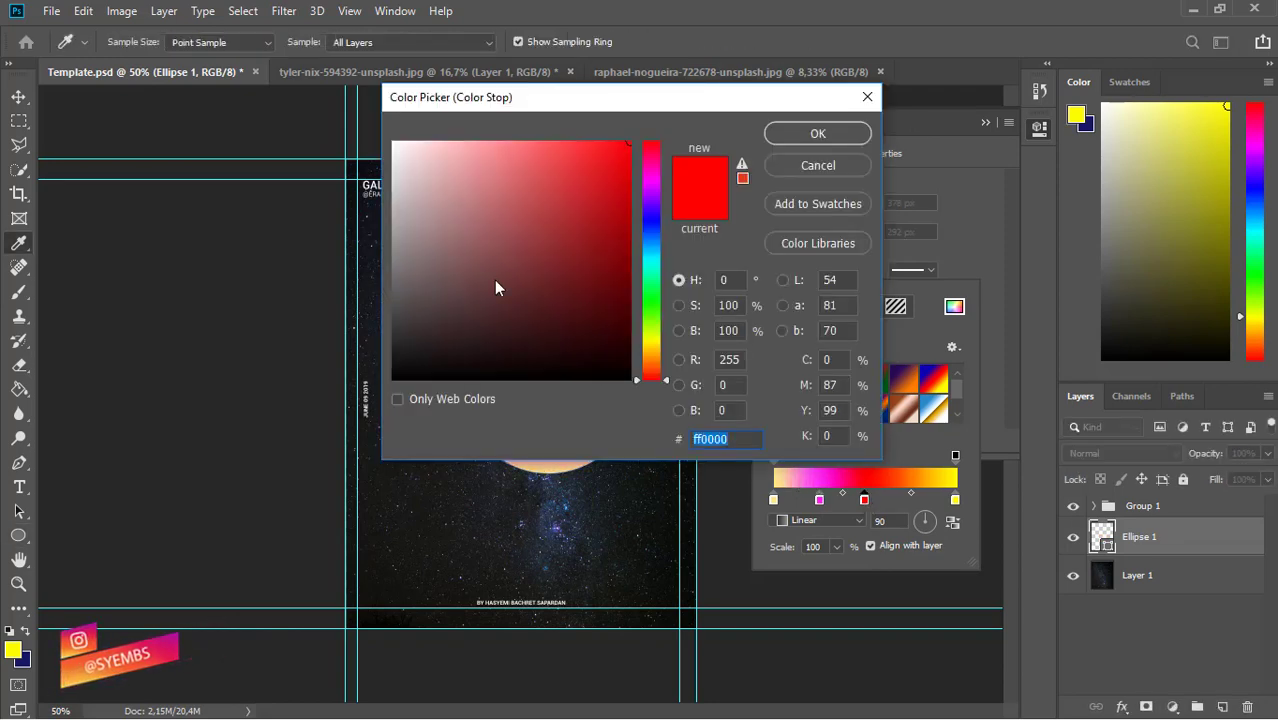
type("171967")
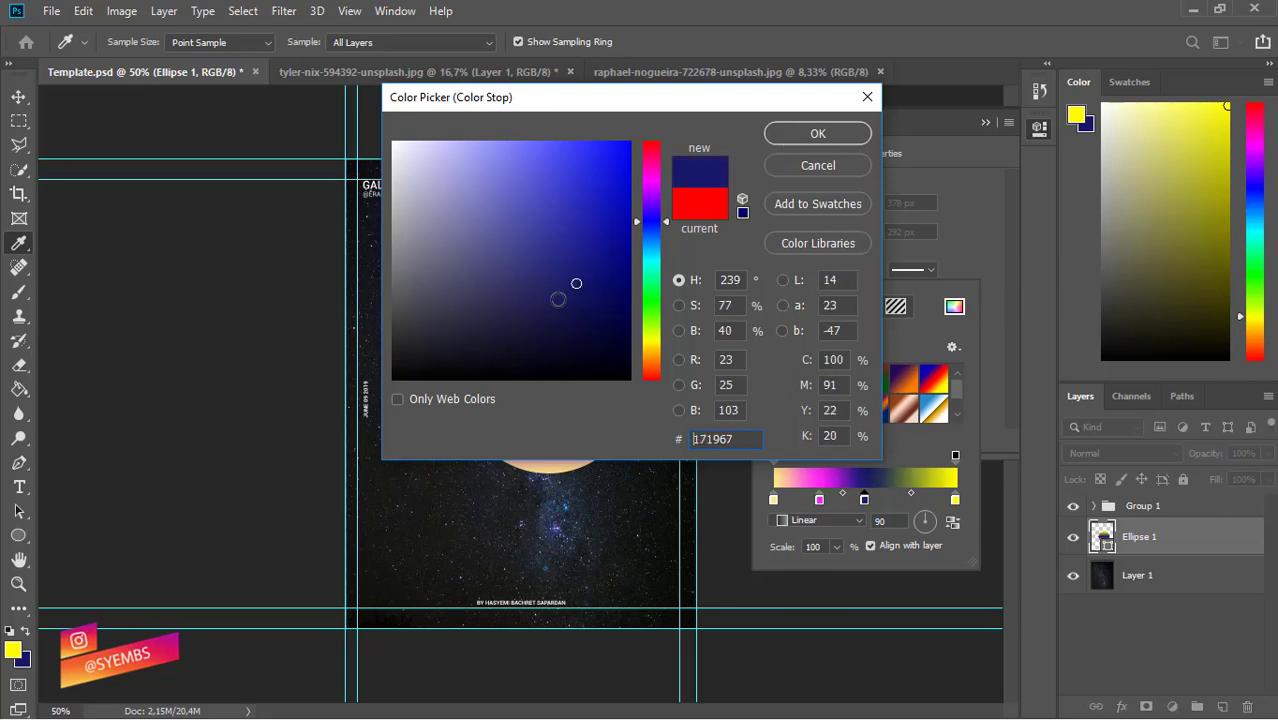
left_click(813, 134)
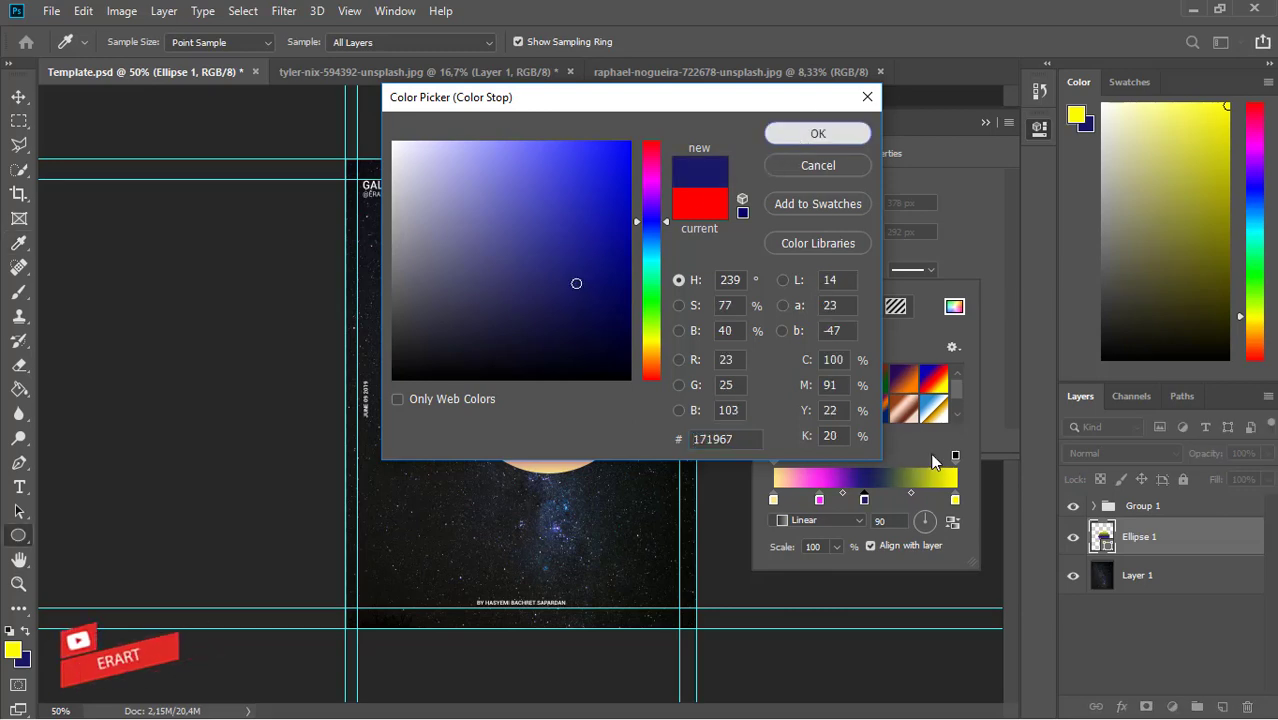
- Recolour the gradient's bright yellow end stop to a near-black sampled from the starry background
double_click(955, 500)
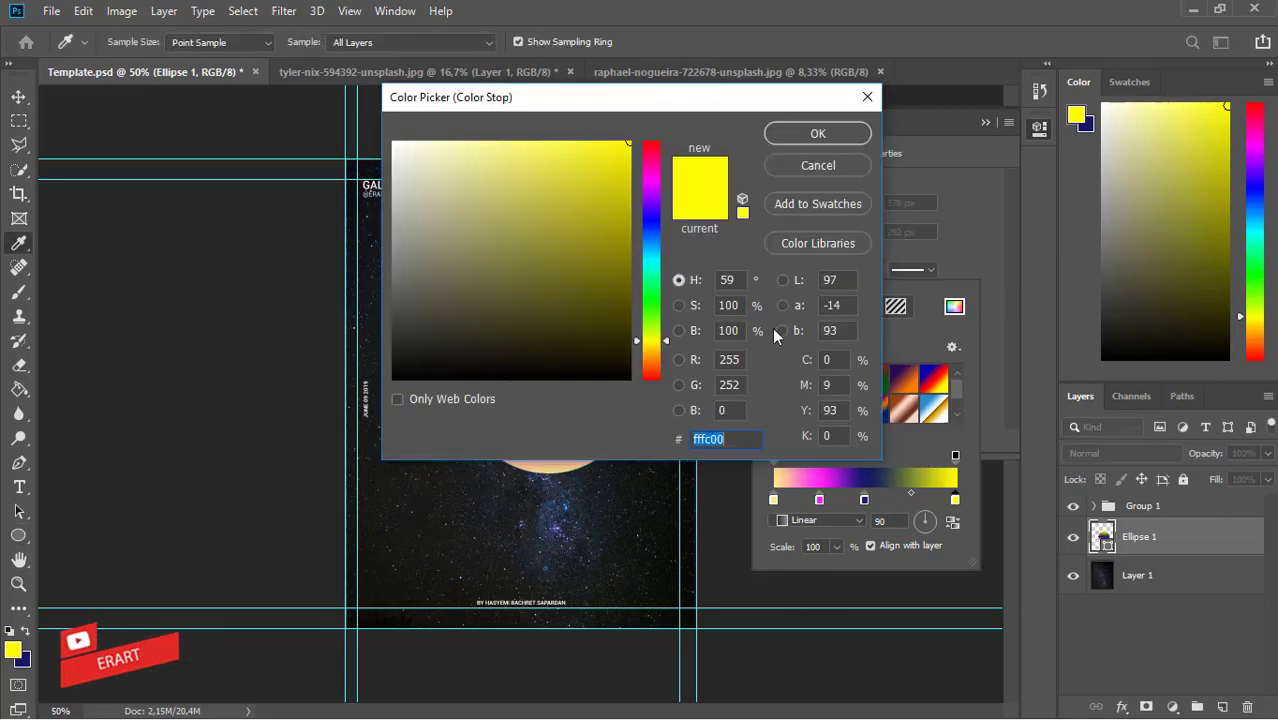
mouse_move(631, 249)
left_mouse_down()
mouse_move(455, 250)
mouse_move(388, 339)
left_mouse_up()
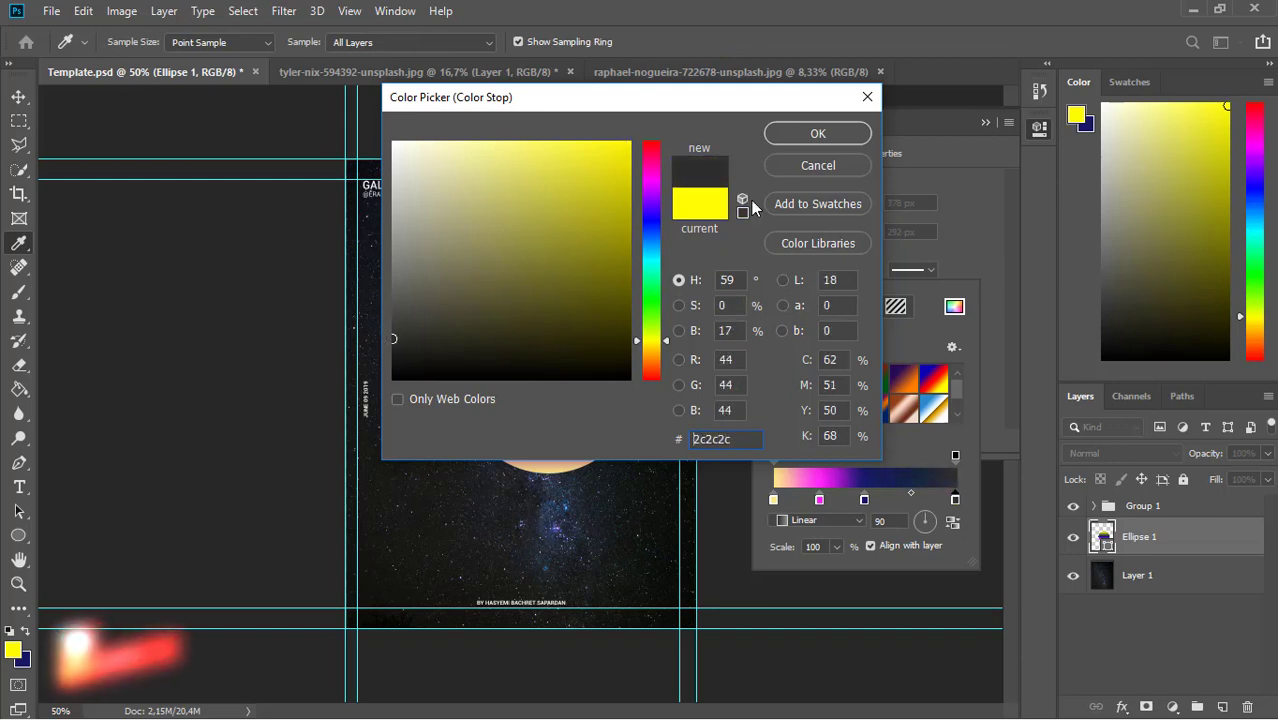
left_click(425, 581)
left_click(786, 141)
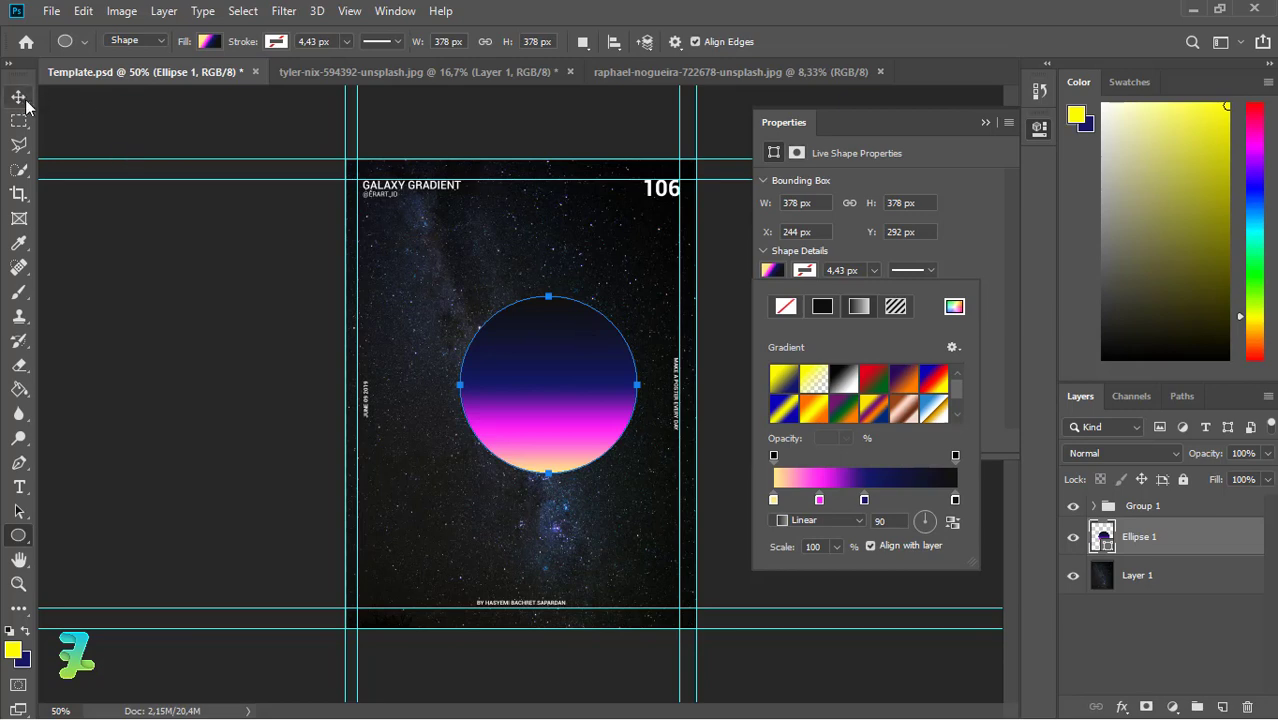
- Shift the magenta stop toward the pale yellow end and the navy stop toward the dark end, then finish editing the fill
left_click_drag(861, 500, 805, 500)
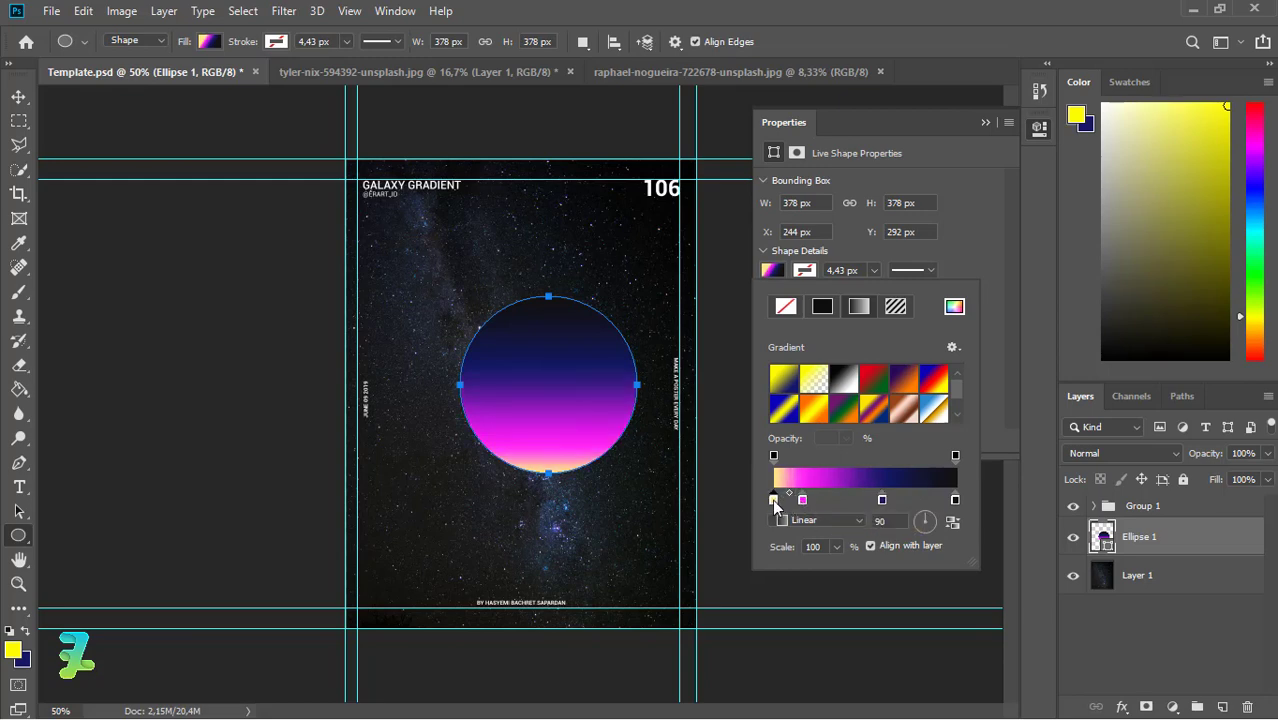
key("Escape")
left_click(19, 96)
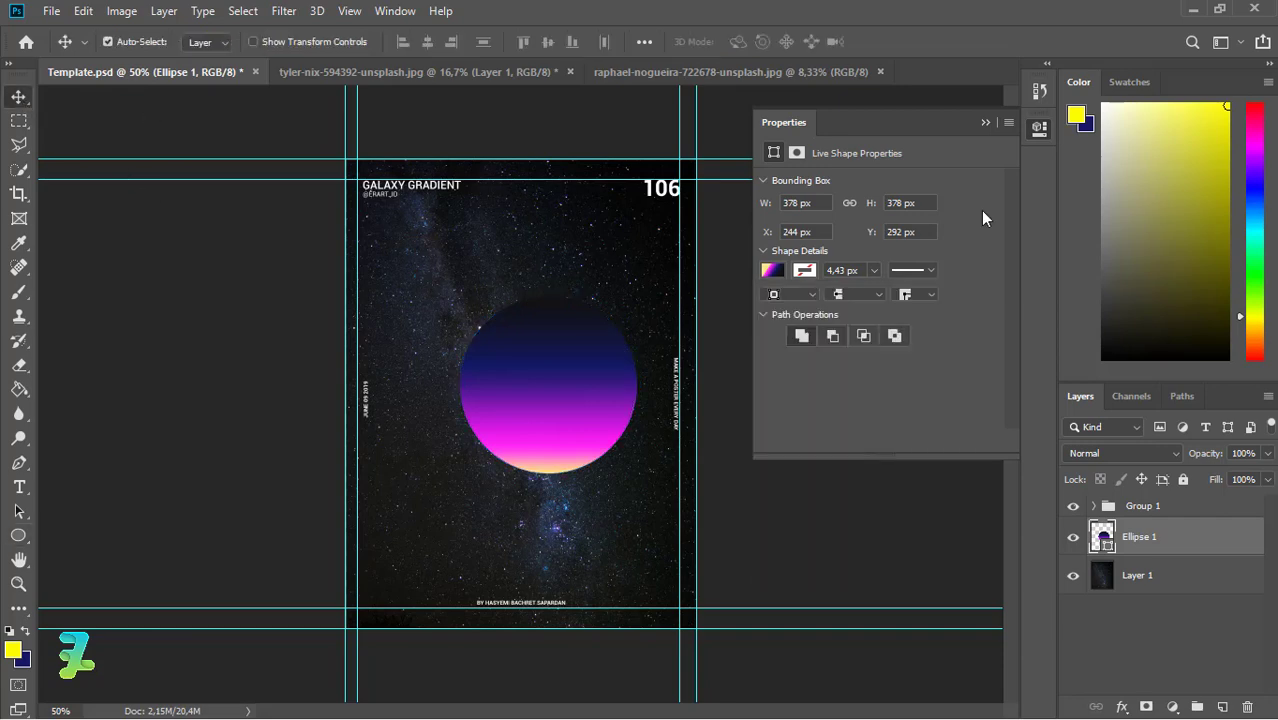
left_click(985, 123)
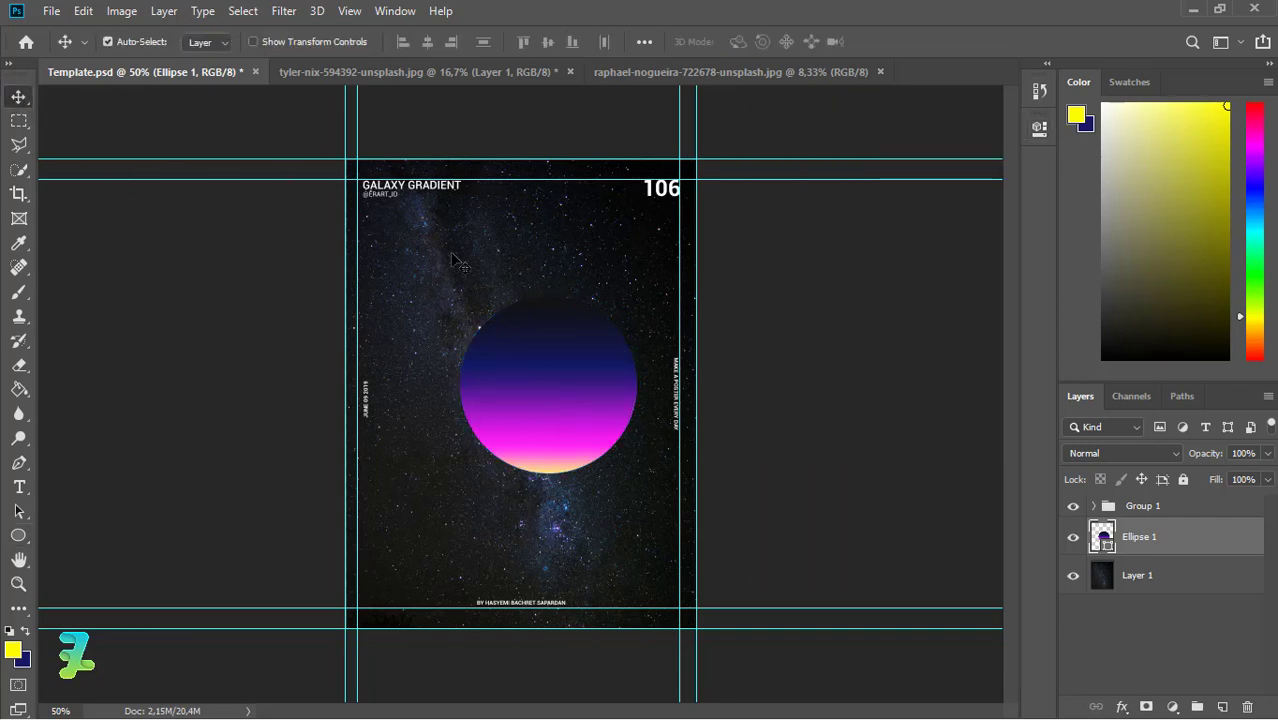
- Centre the circle horizontally on the whole canvas and move it straight up by about 1.65 in
key("ctrl+a")
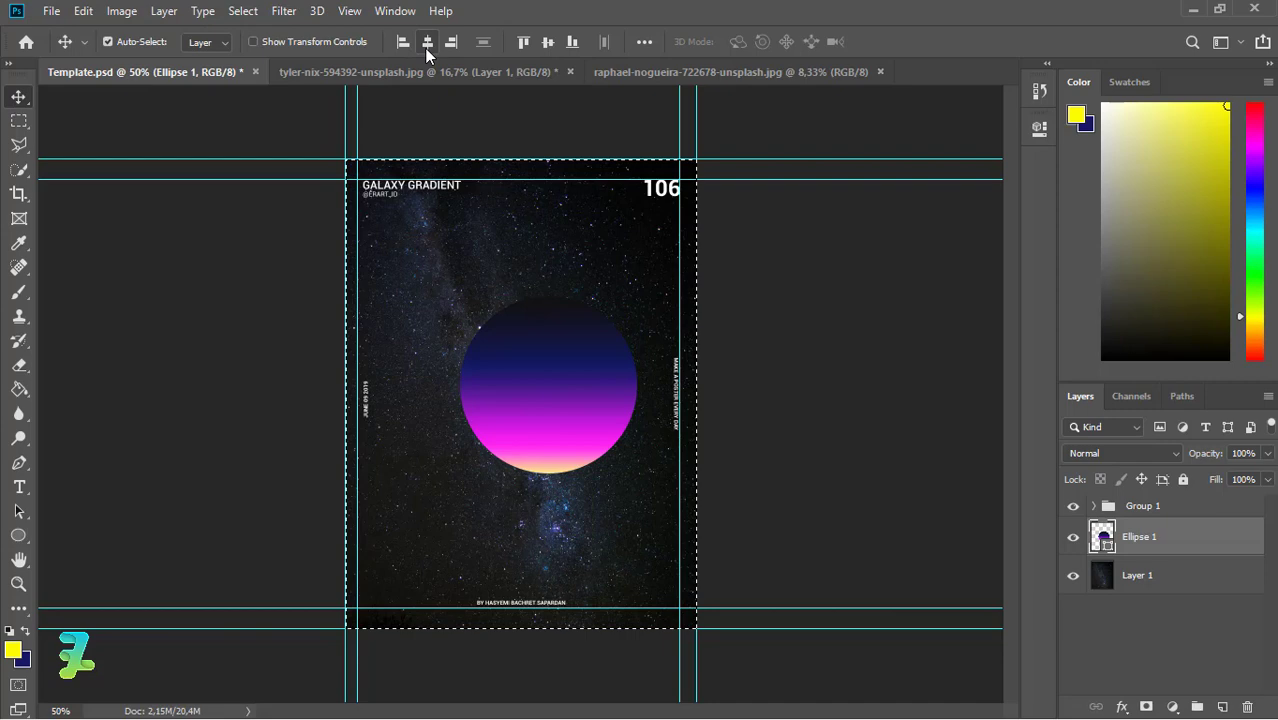
left_click(427, 44)
key("ctrl+d")
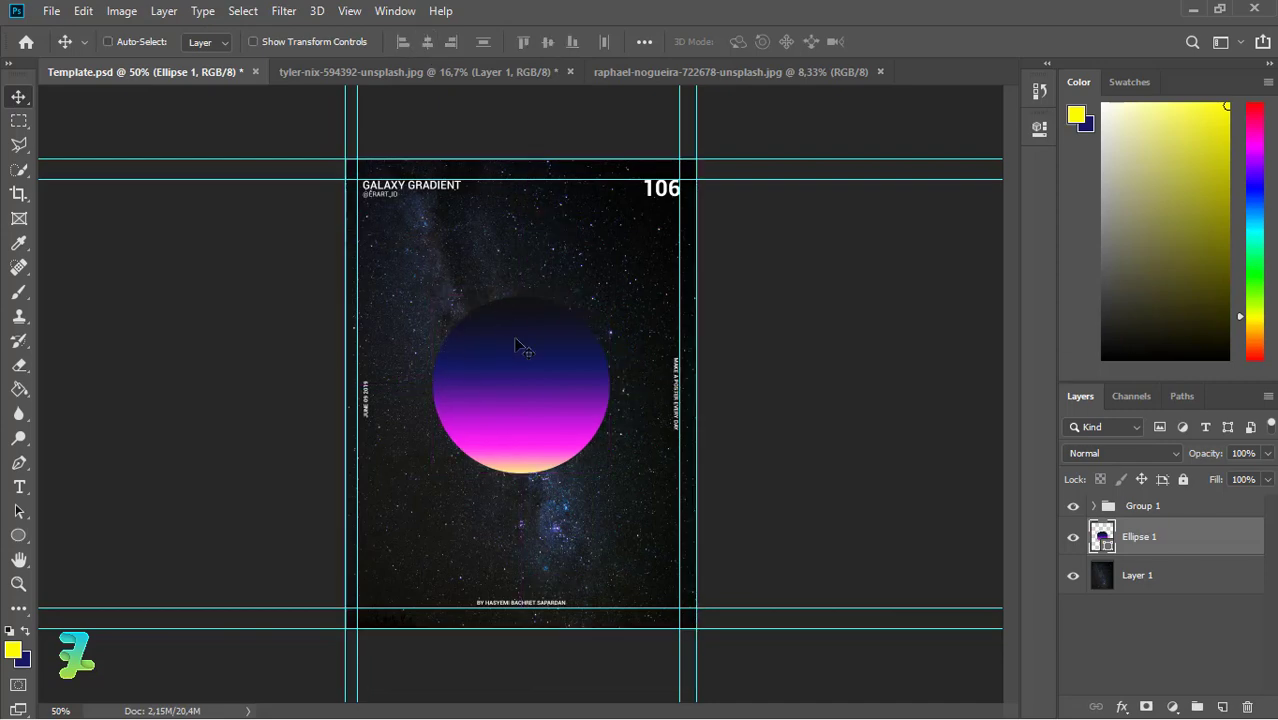
left_click_drag(523, 369, 524, 322)
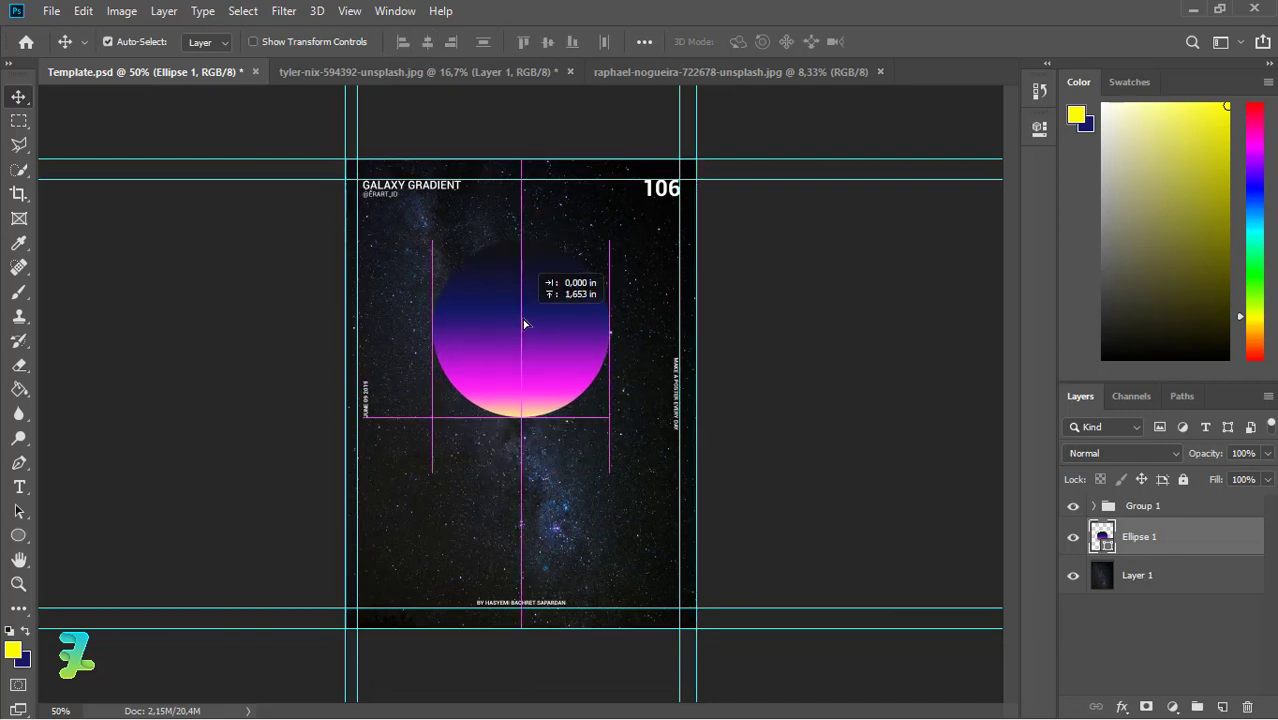
- Enlarge the circle proportionally by about a quarter and centre it horizontally on the canvas again
key("ctrl+t")
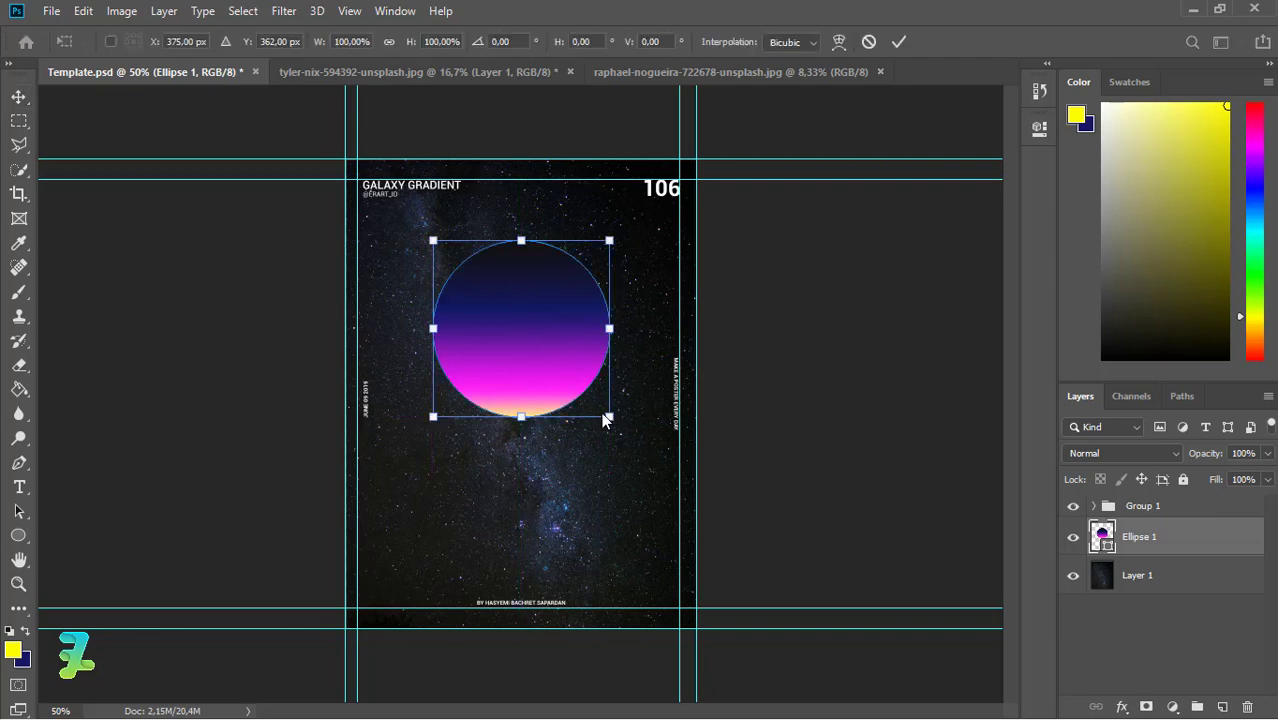
left_click_drag(610, 417, 650, 457)
key("Return")
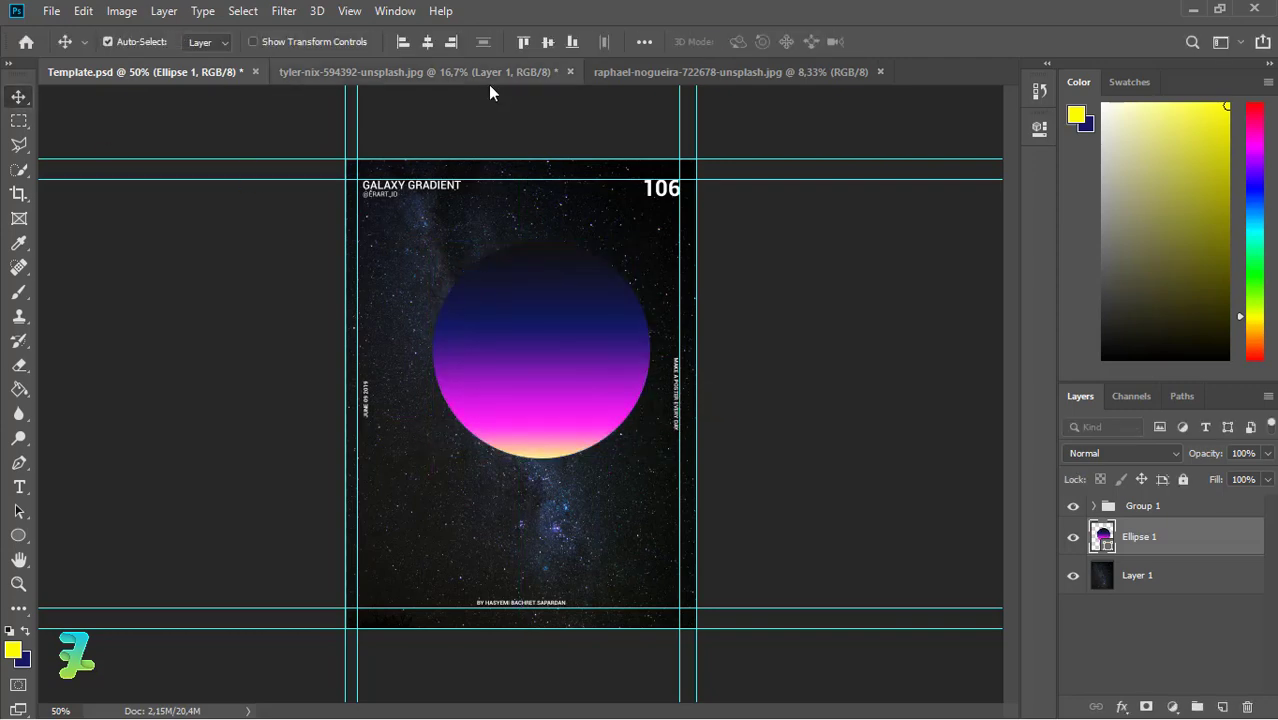
left_click(427, 41)
- Add a Hue/Saturation adjustment clipped to the starry background layer and set its hue to +31
left_click(1105, 578)
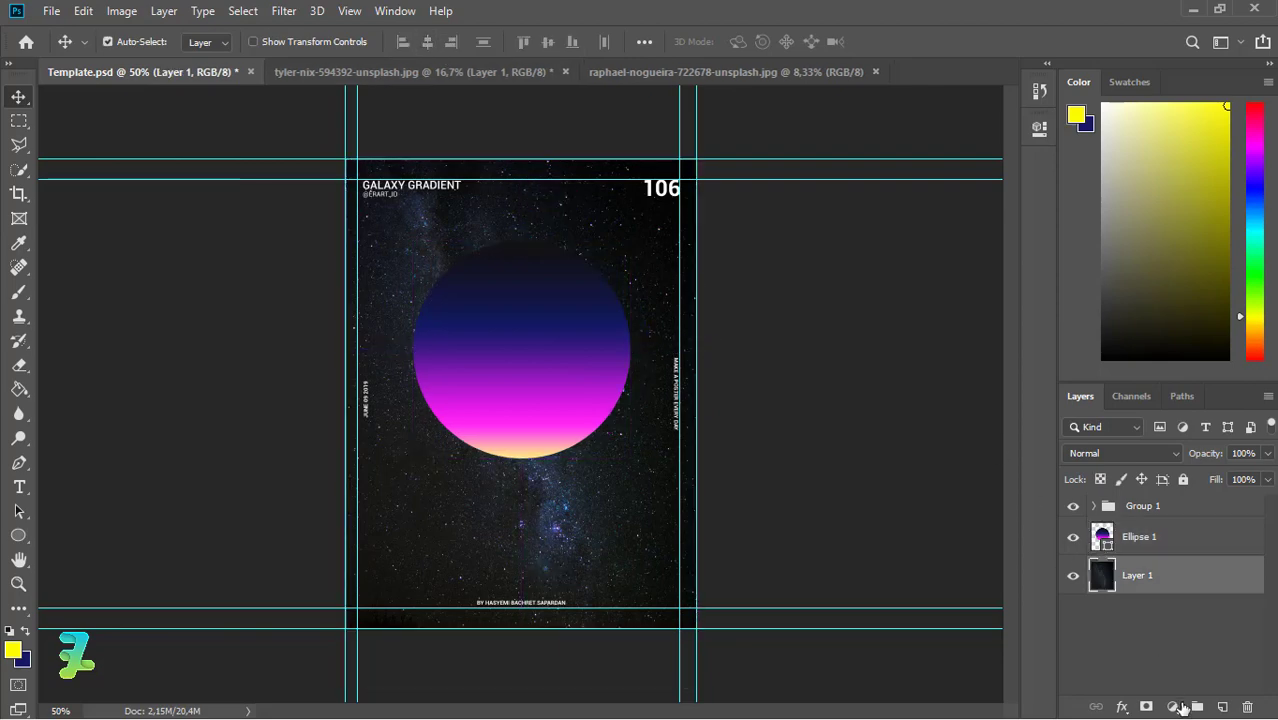
left_click(1173, 707)
left_click(1150, 520)
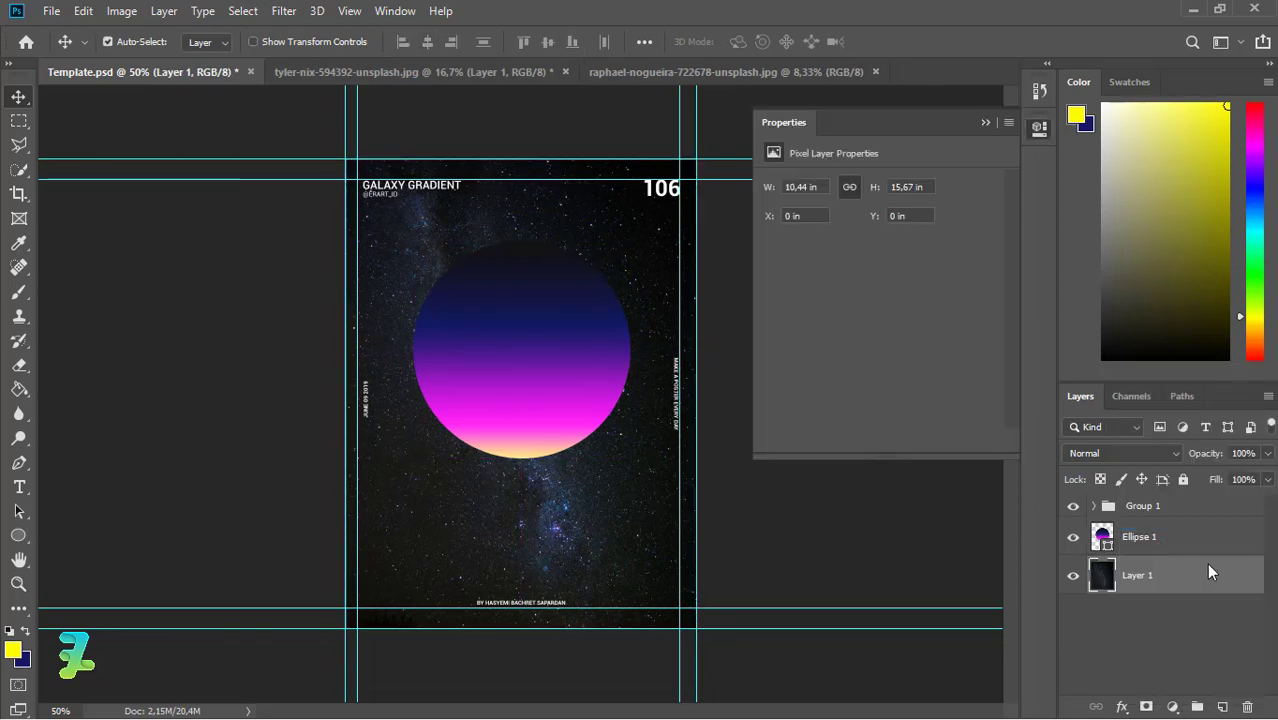
right_click(1230, 572)
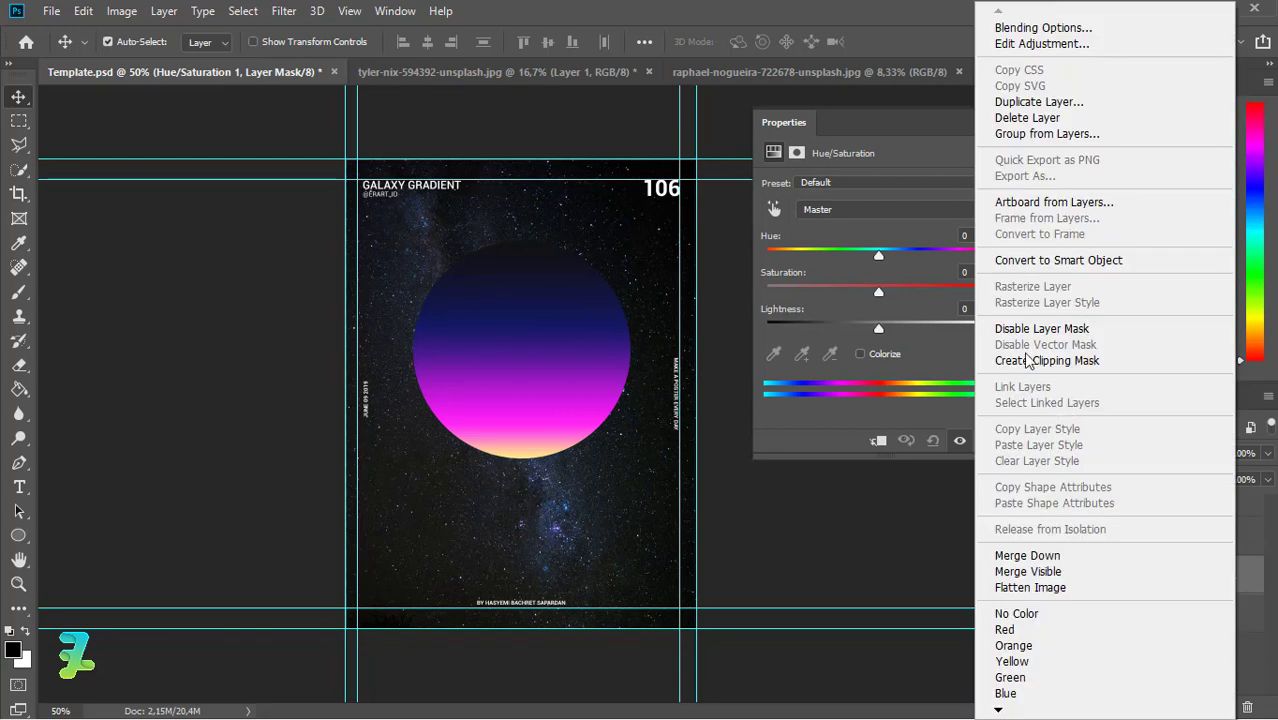
left_click(1022, 360)
mouse_move(894, 257)
left_mouse_down()
mouse_move(937, 263)
mouse_move(913, 262)
left_mouse_up()
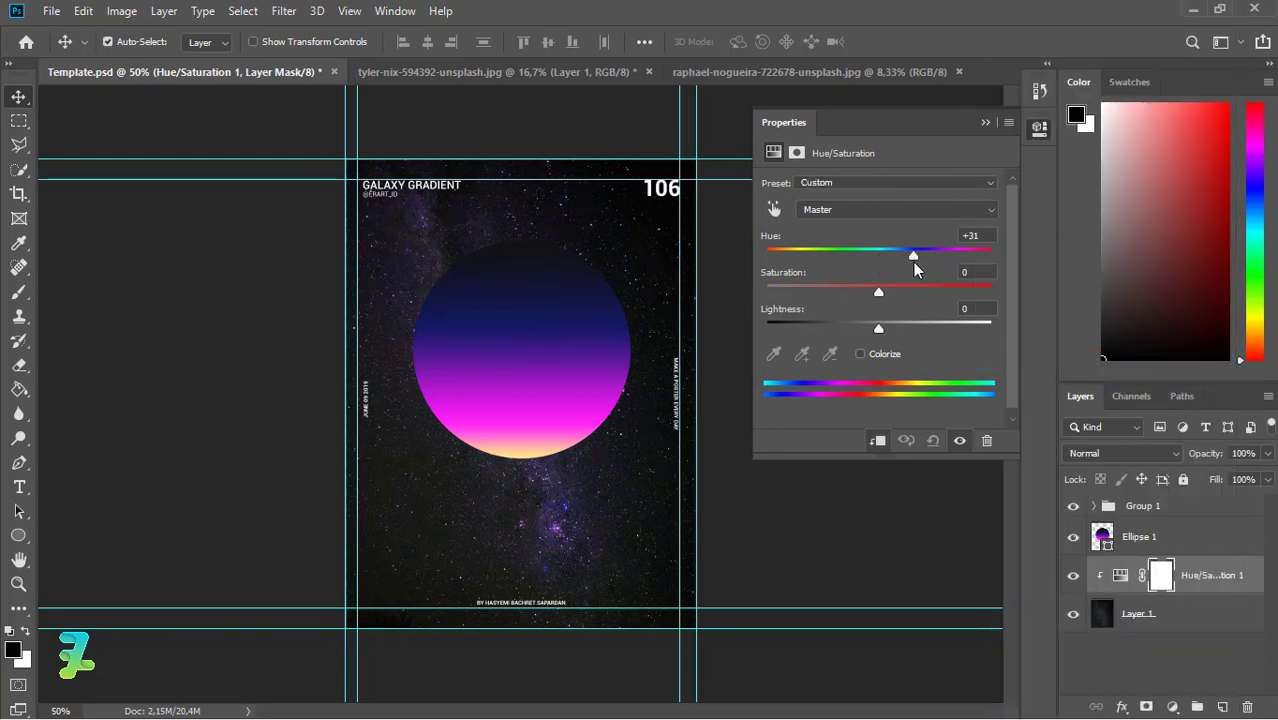
left_click(983, 123)
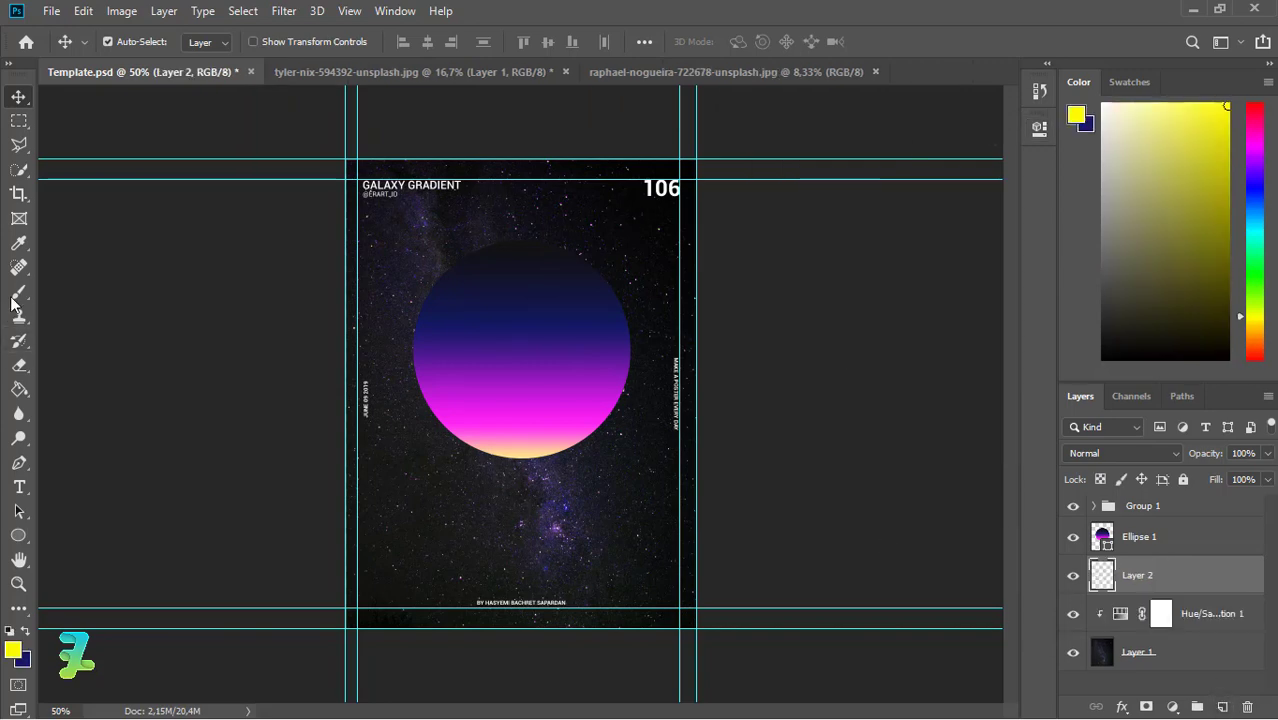
- Choose the Cl1 brush from the Cloud Brushes set for the Brush tool
left_click(12, 300)
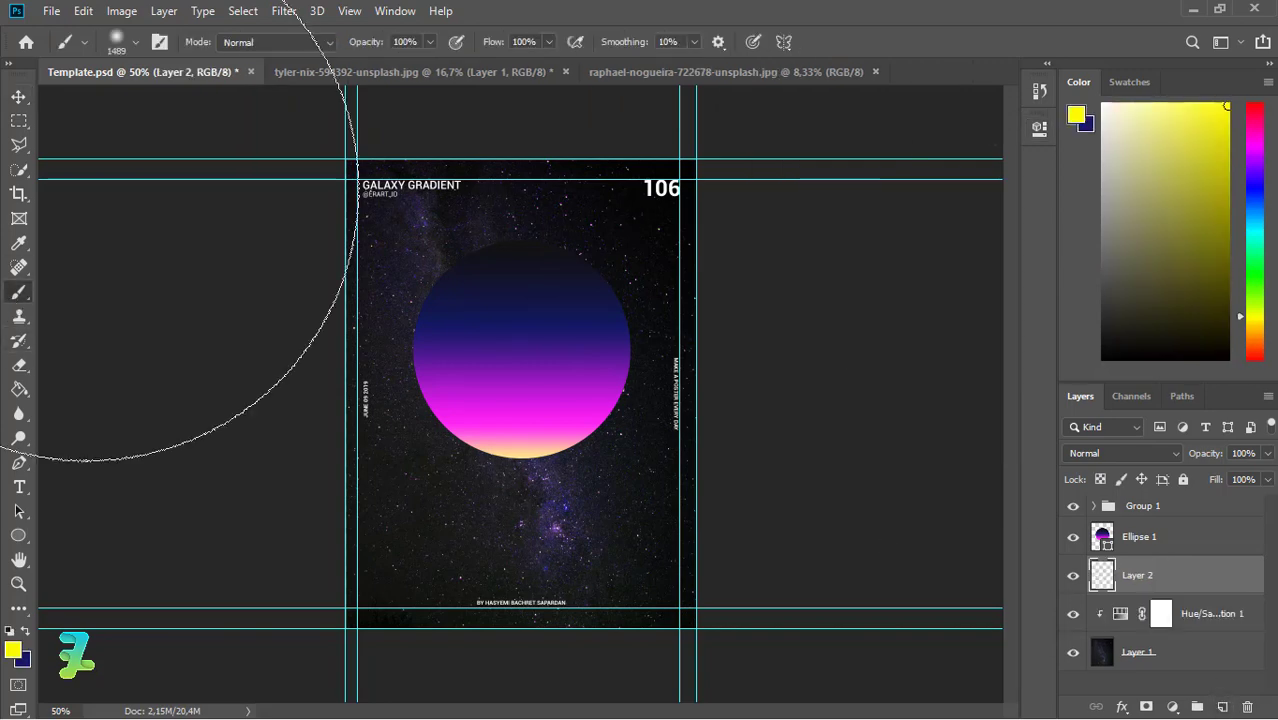
left_click(137, 40)
left_click_drag(227, 268, 231, 321)
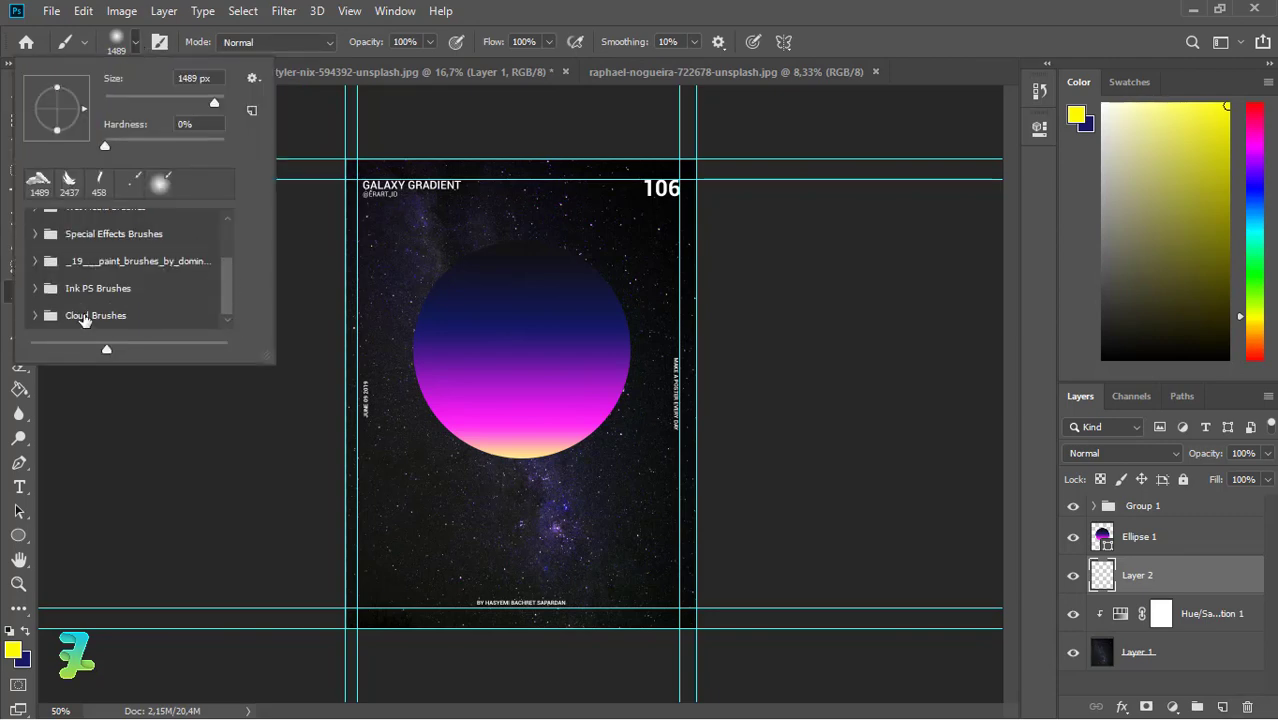
scroll(228, 244, "down", 3)
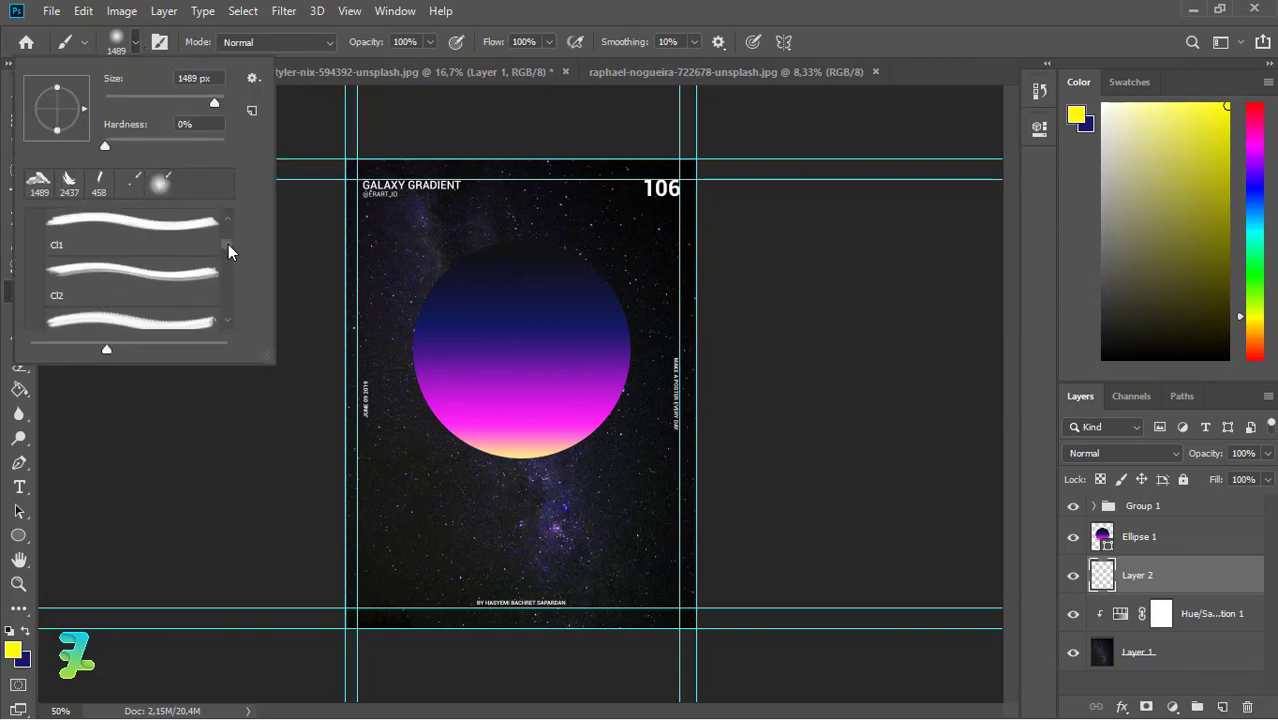
scroll(225, 240, "up", 1)
left_click(170, 275)
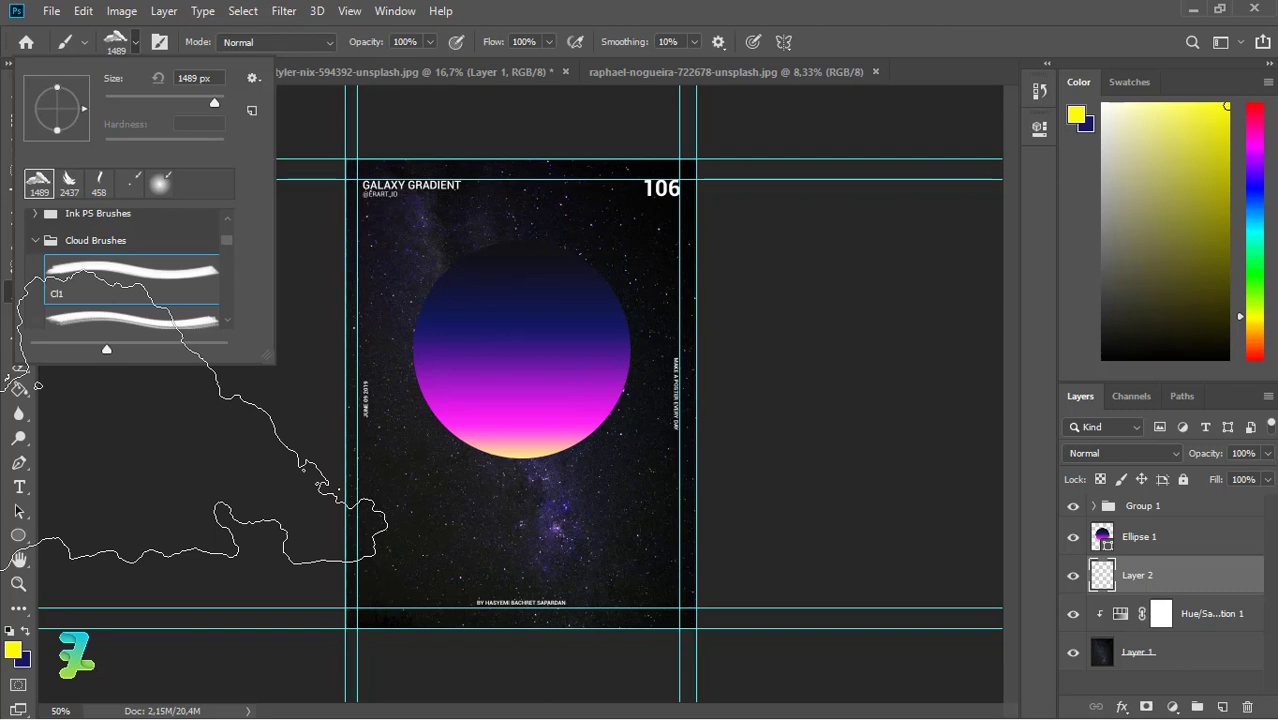
- Set the foreground colour to white and stamp a 1000 px cloud in the poster's lower-right corner on the empty Layer 2
left_click(13, 650)
left_click(816, 131)
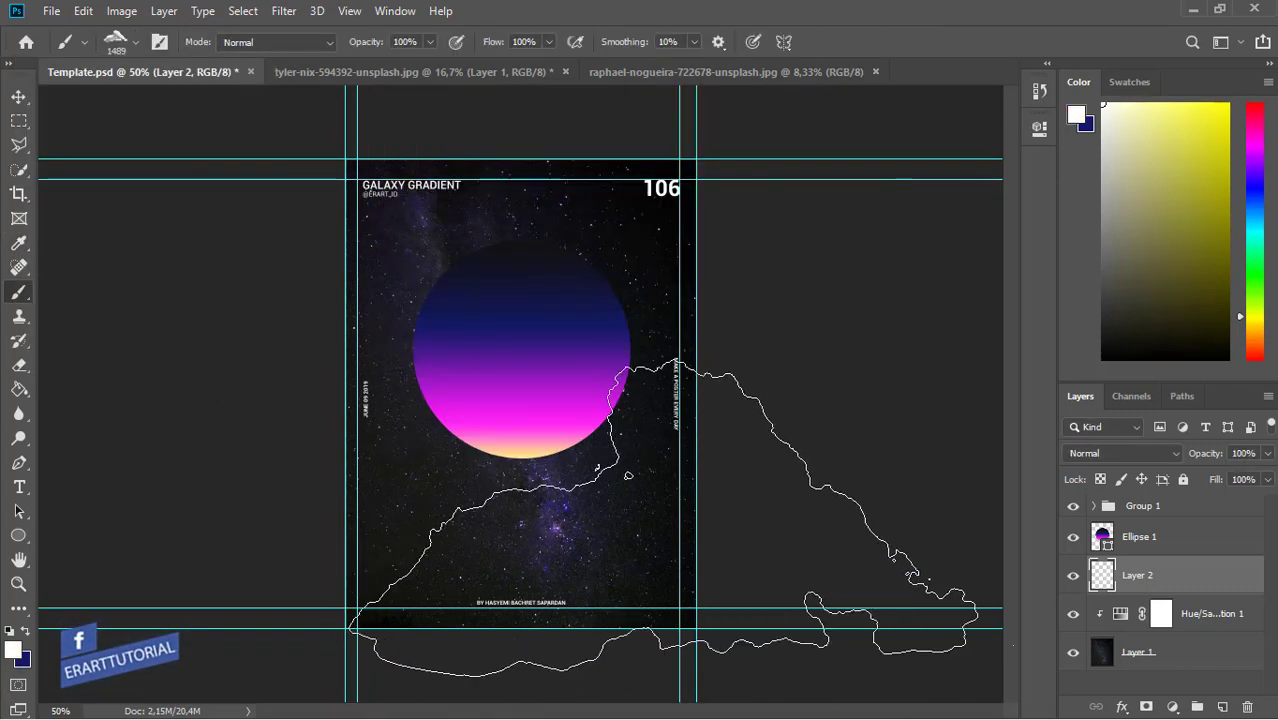
left_click(688, 577)
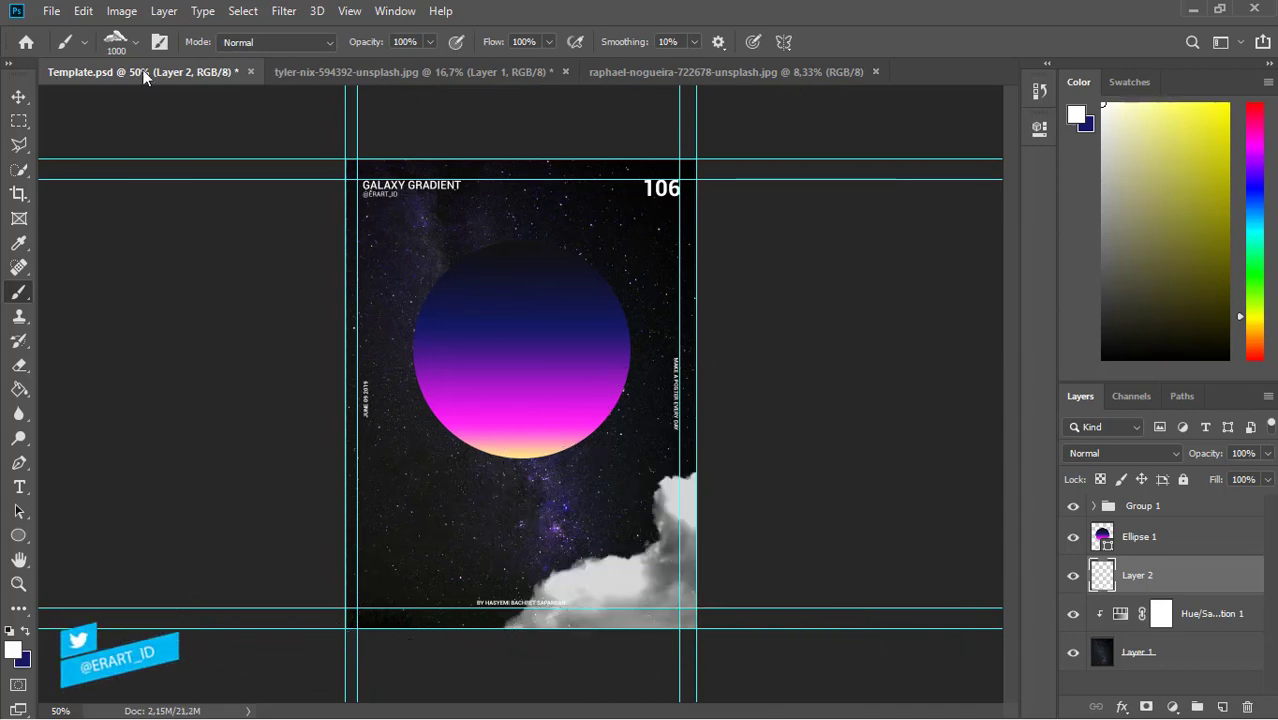
- Switch the Brush tool to the Cl2 cloud brush and stamp a cloud across the poster's lower-left corner on Layer 2
left_click(134, 40)
left_click(153, 320)
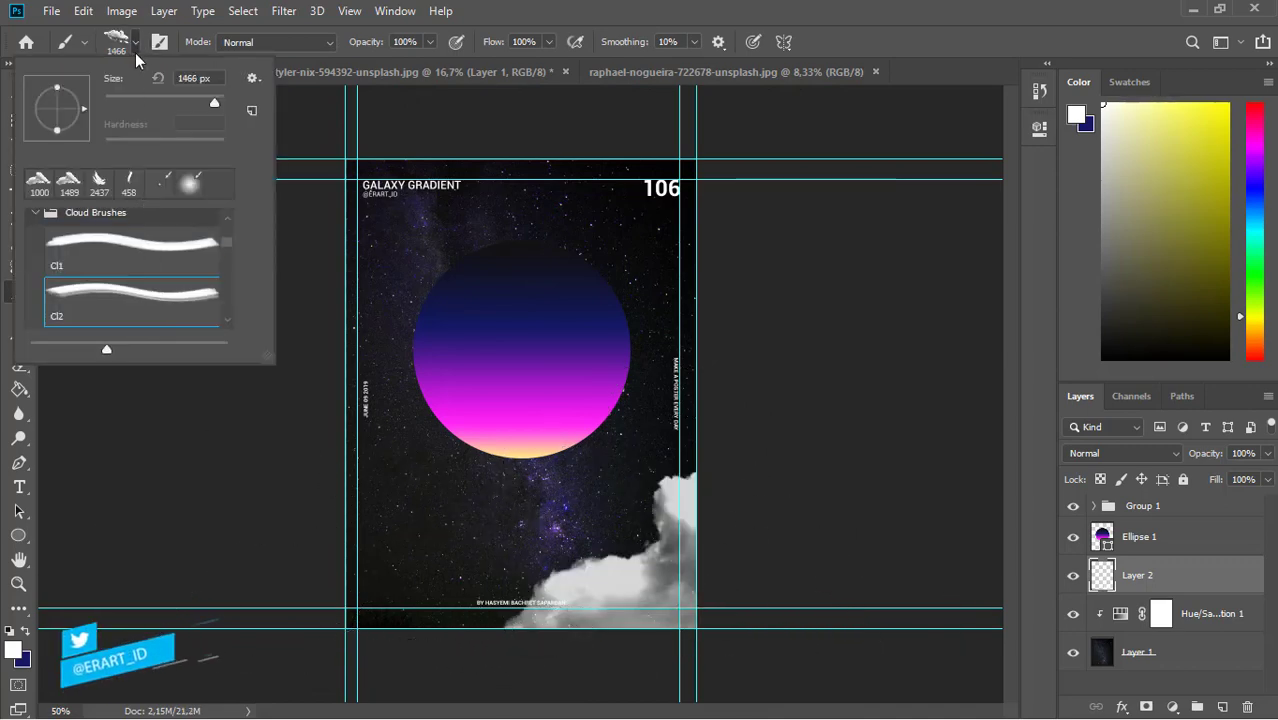
left_click(136, 45)
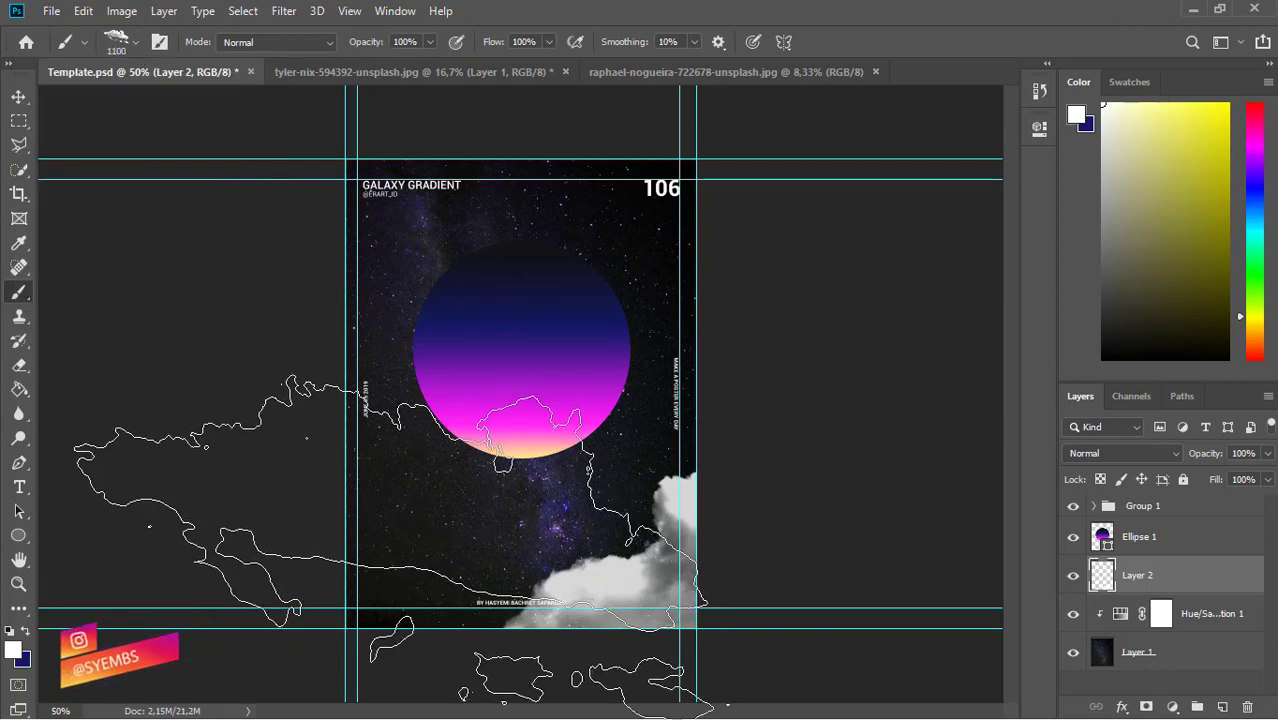
left_click(571, 615)
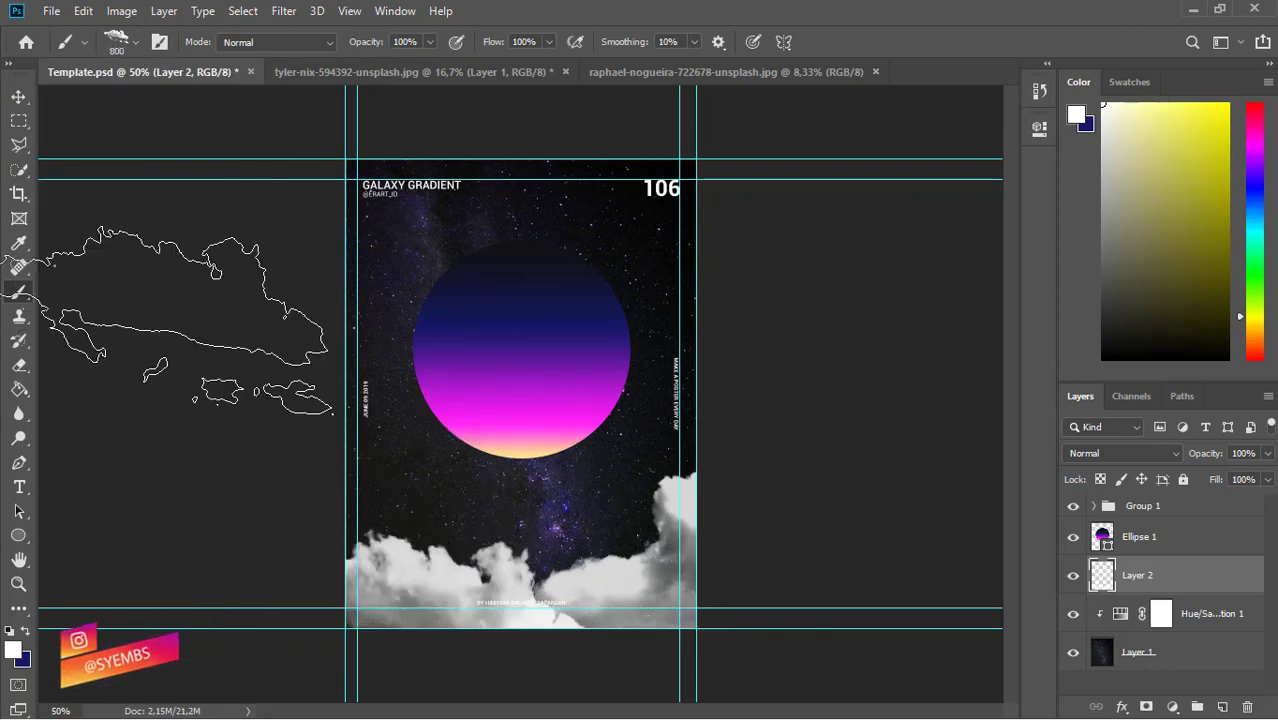
- Pick the Cl3 cloud brush at 600 px and stamp a cloud above the existing one near the poster's lower right
left_click(137, 42)
scroll(228, 318, "down", 1)
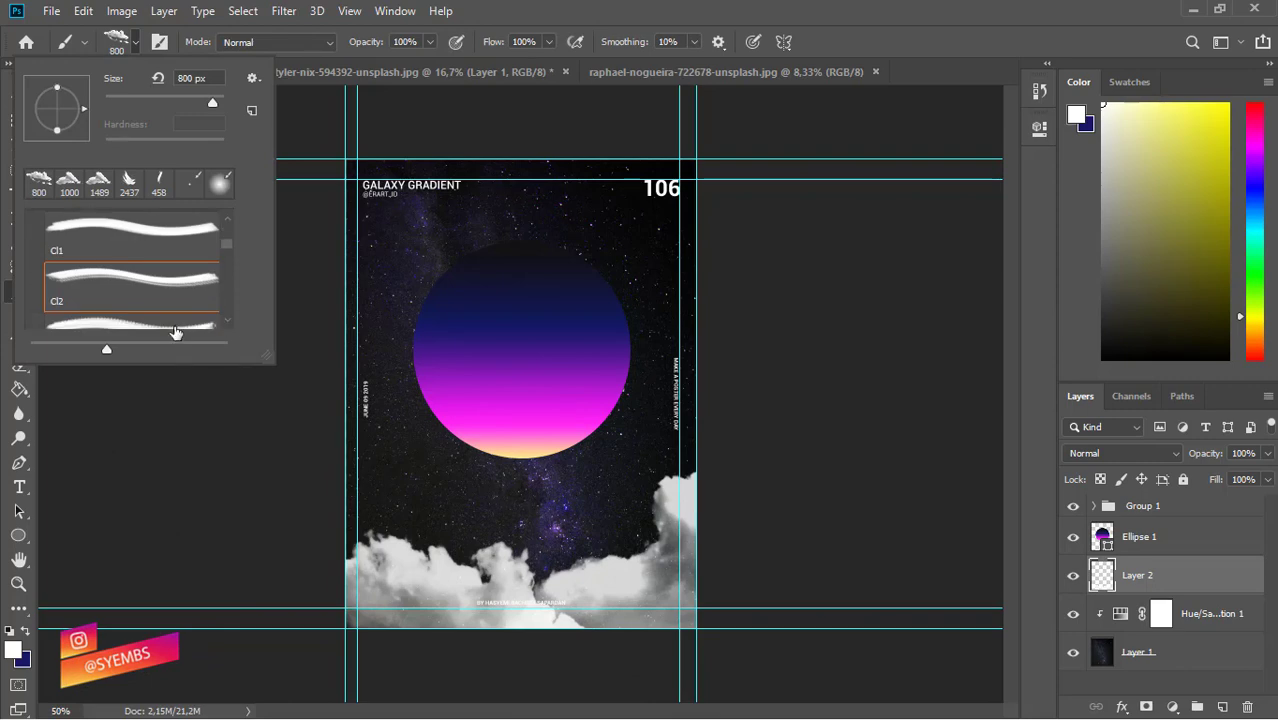
left_click(171, 331)
left_click(136, 42)
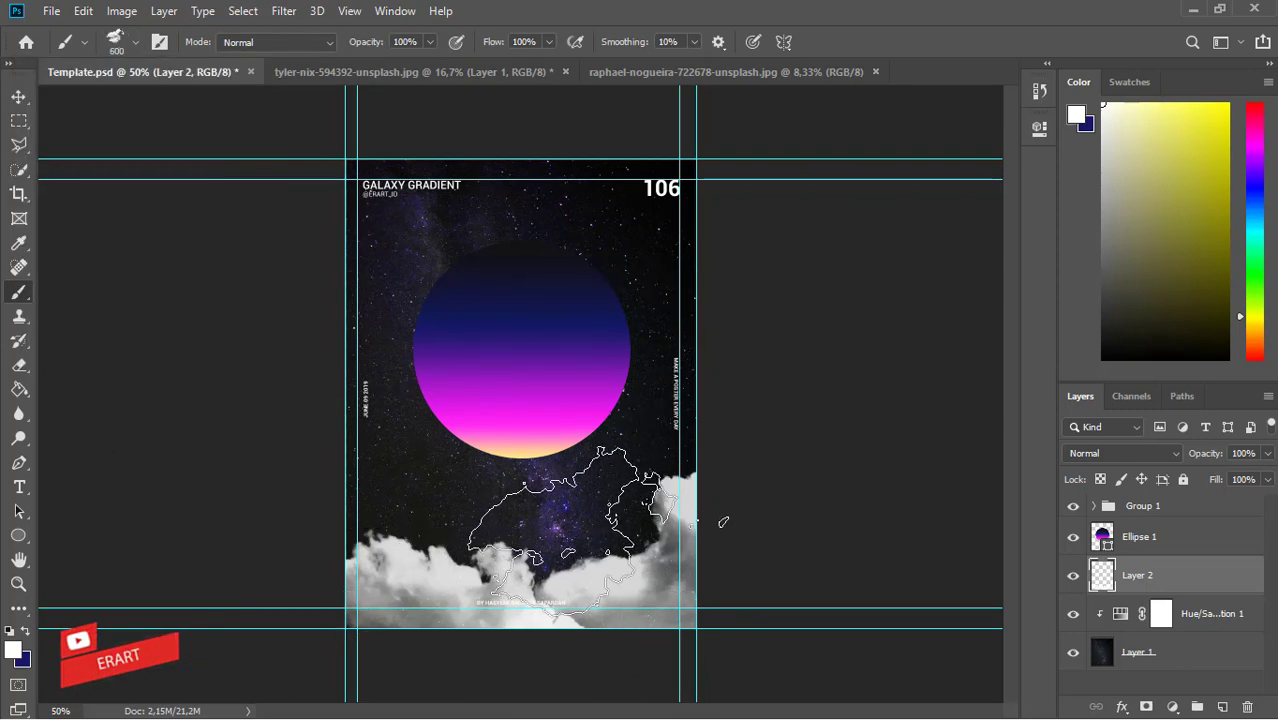
left_click(617, 504)
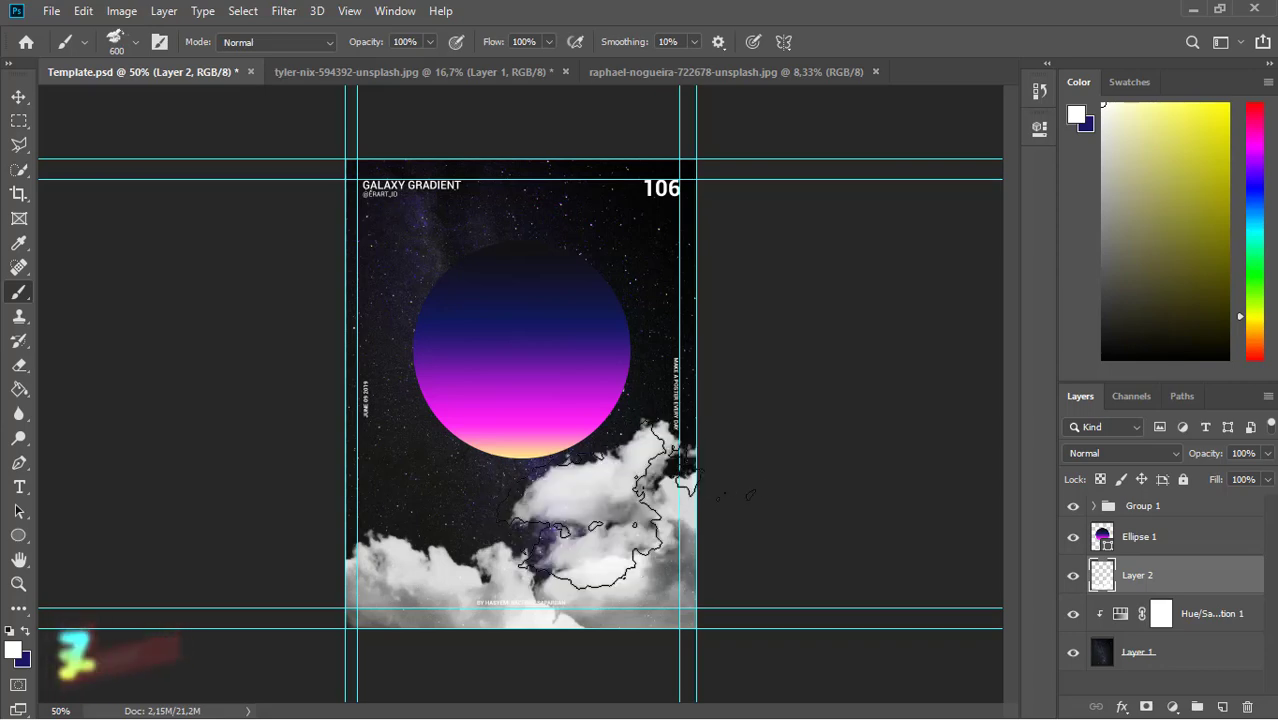
- Pick the Cl4 cloud brush, reduce it to 700 px and stamp a cloud above the lower-left clouds
left_click(135, 42)
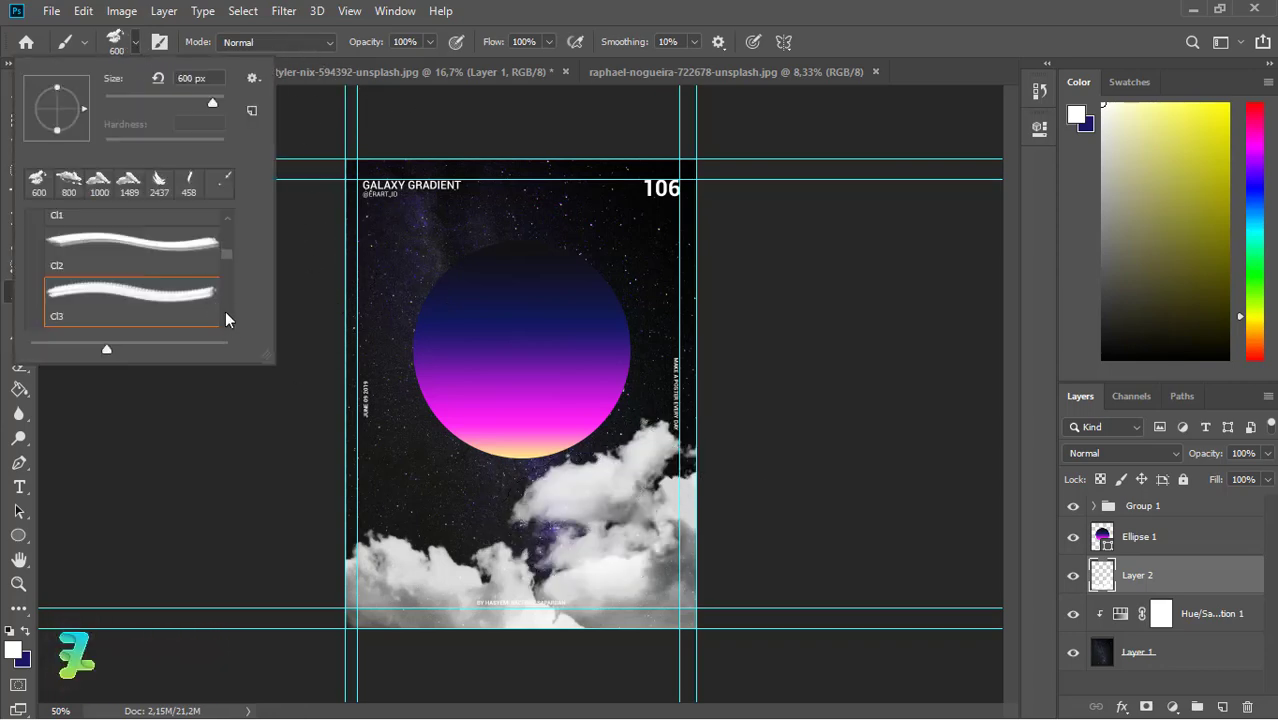
left_click(225, 313)
left_click(147, 243)
left_click(135, 42)
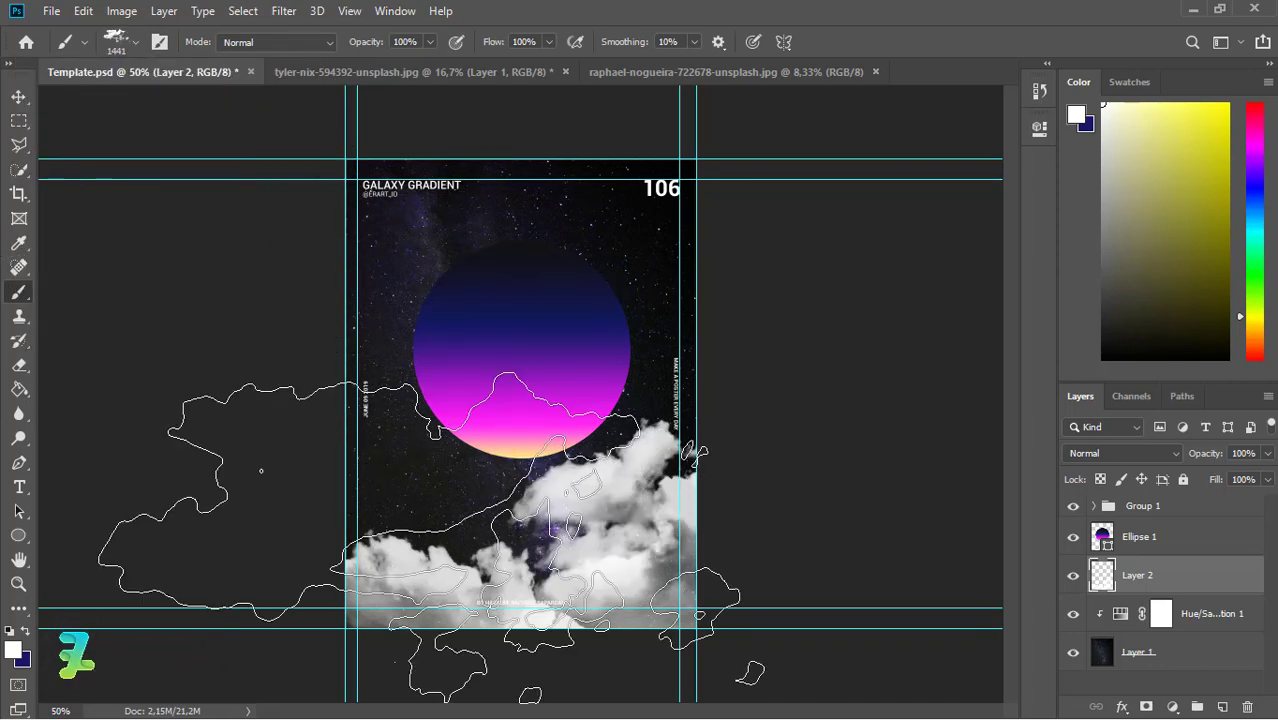
key("bracketleft")
key("bracketleft")
key("bracketleft")
key("bracketleft")
left_click(468, 550)
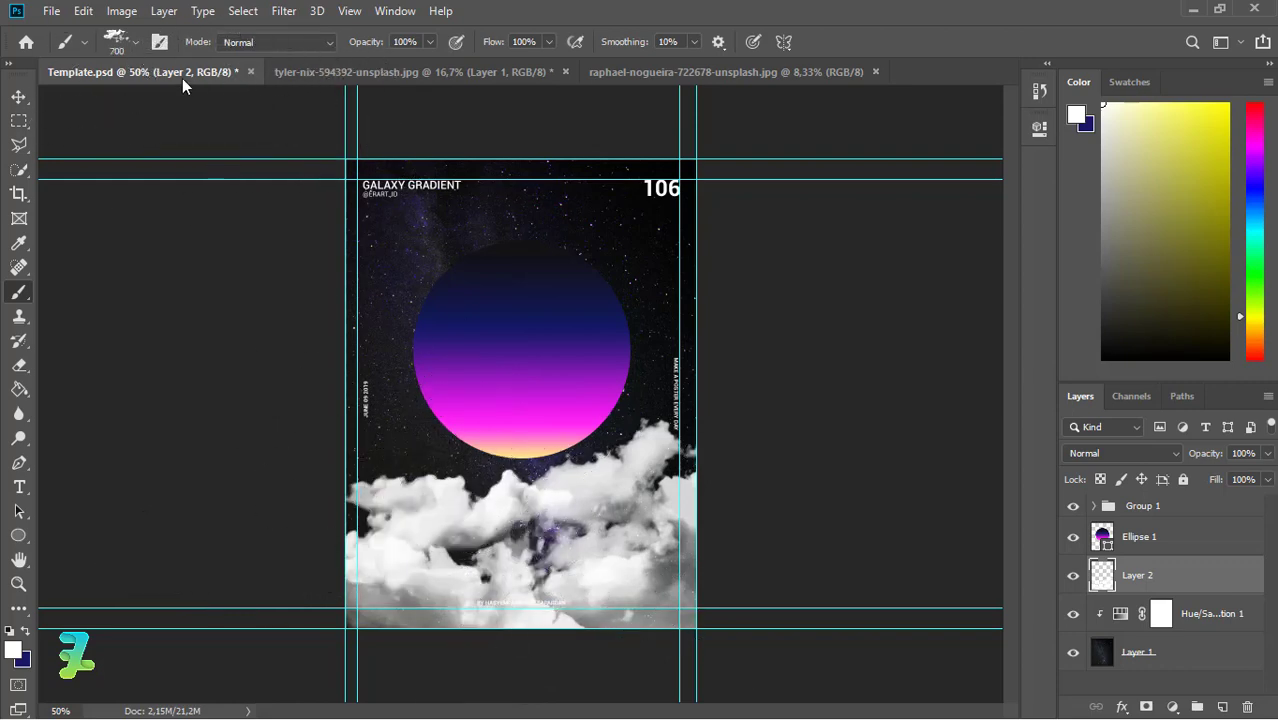
- Pick the Cl5 cloud brush at 500 px and stamp one cloud on each side of the circle's lower part
left_click(137, 42)
double_click(191, 304)
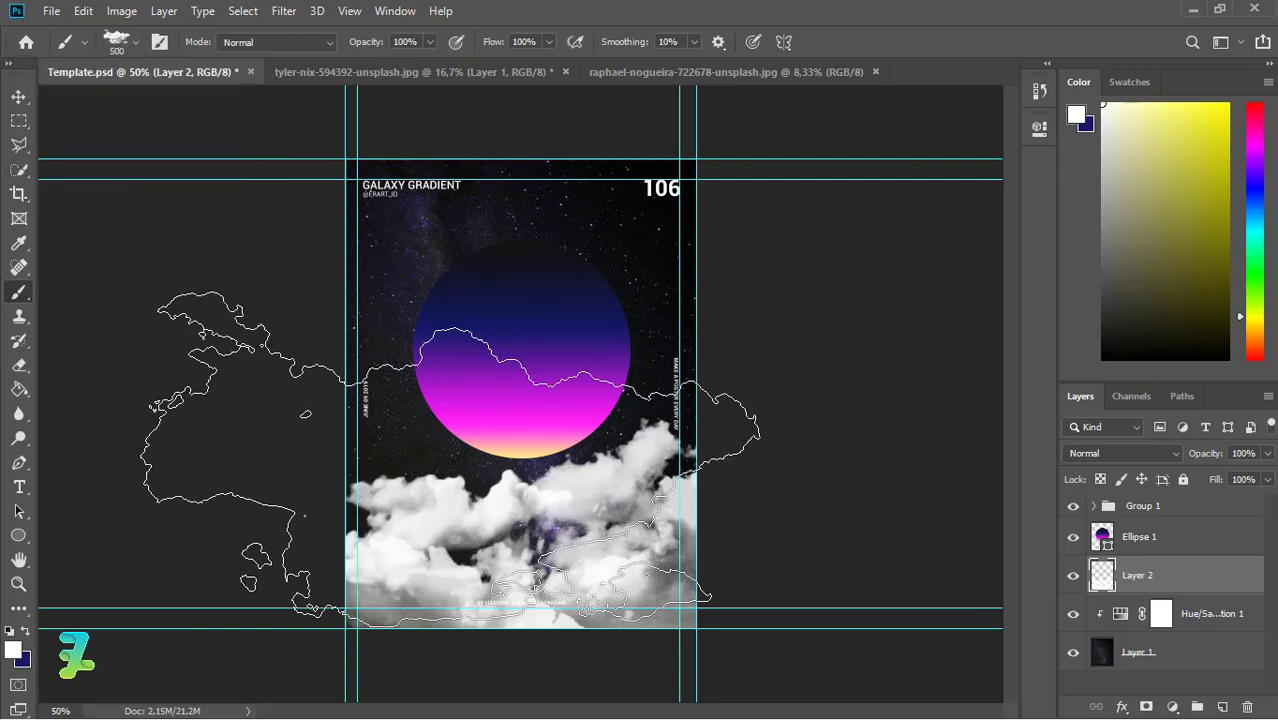
left_click(628, 442)
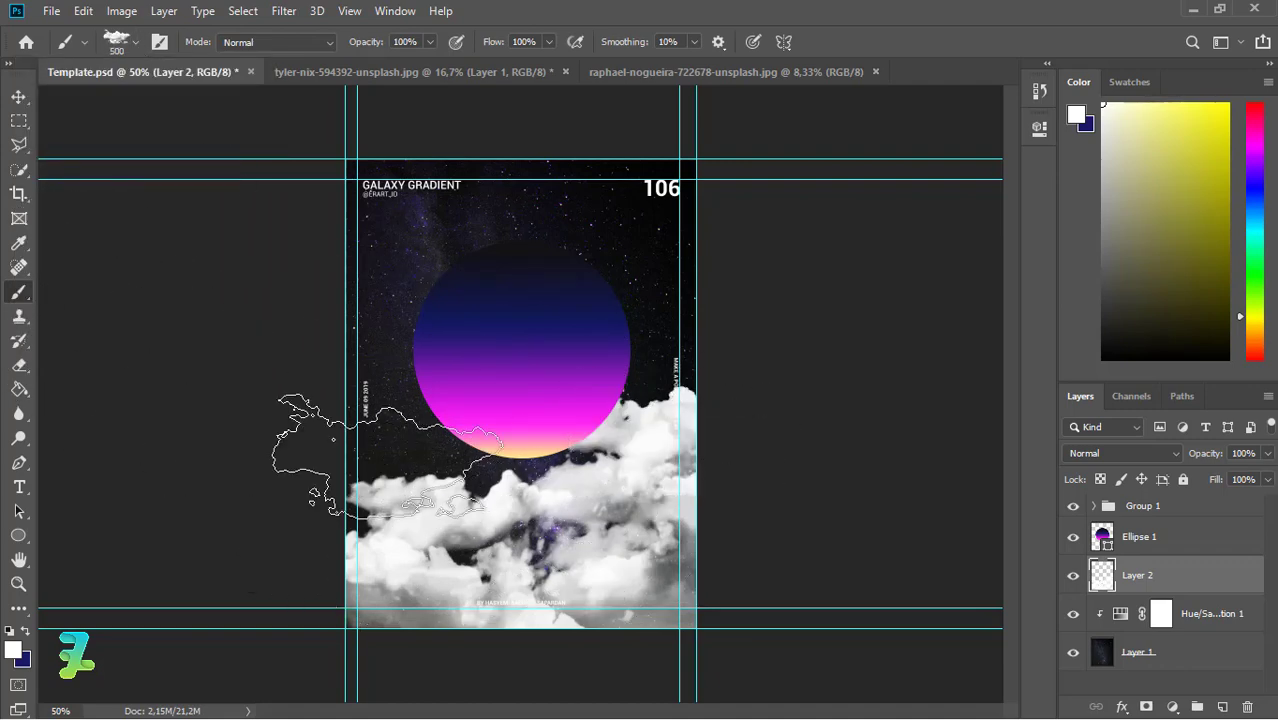
left_click(387, 455)
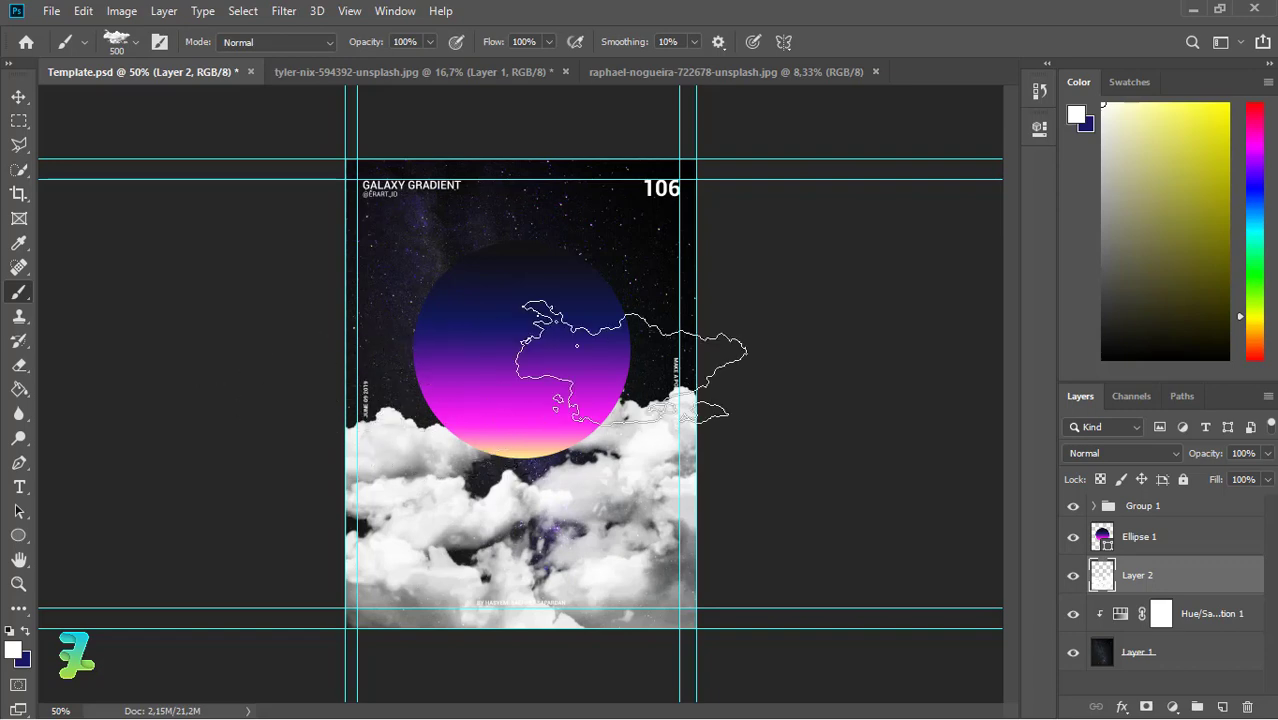
- Pick the cloud brush following Cl5 at 600 px and stamp a cloud rising behind the circle's right side
left_click(128, 41)
left_click(228, 322)
left_click(184, 314)
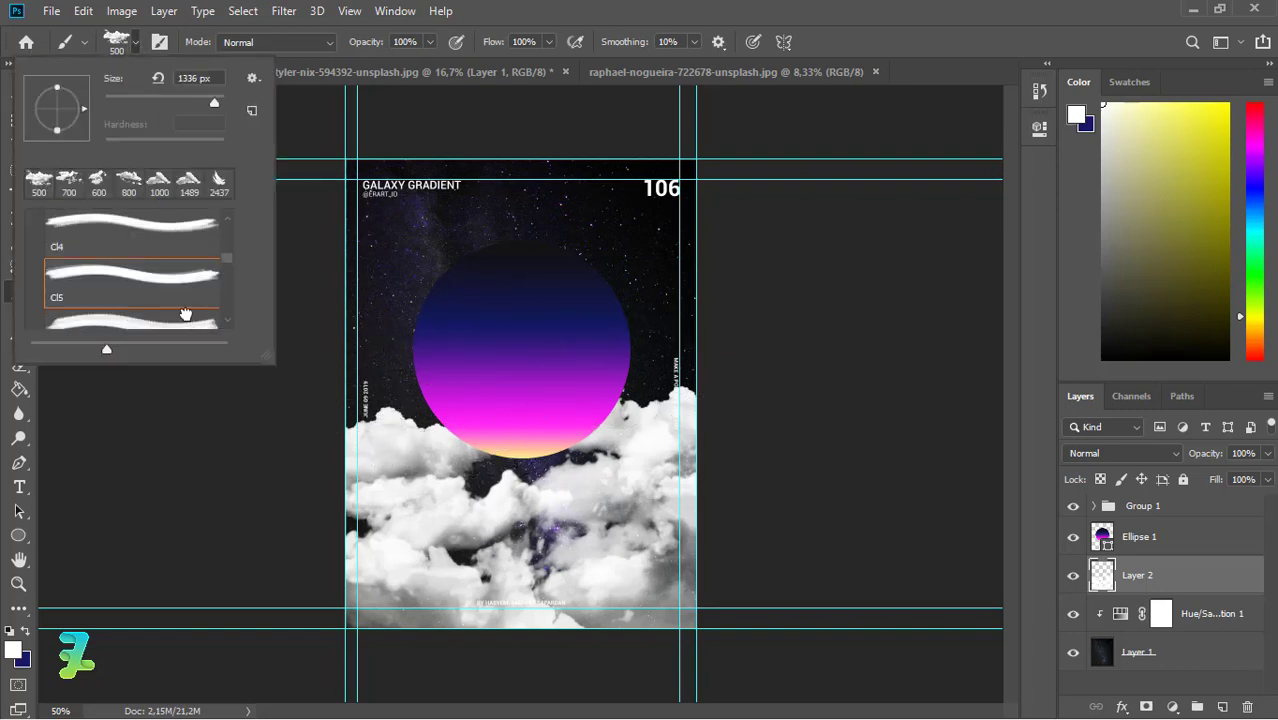
left_click(133, 38)
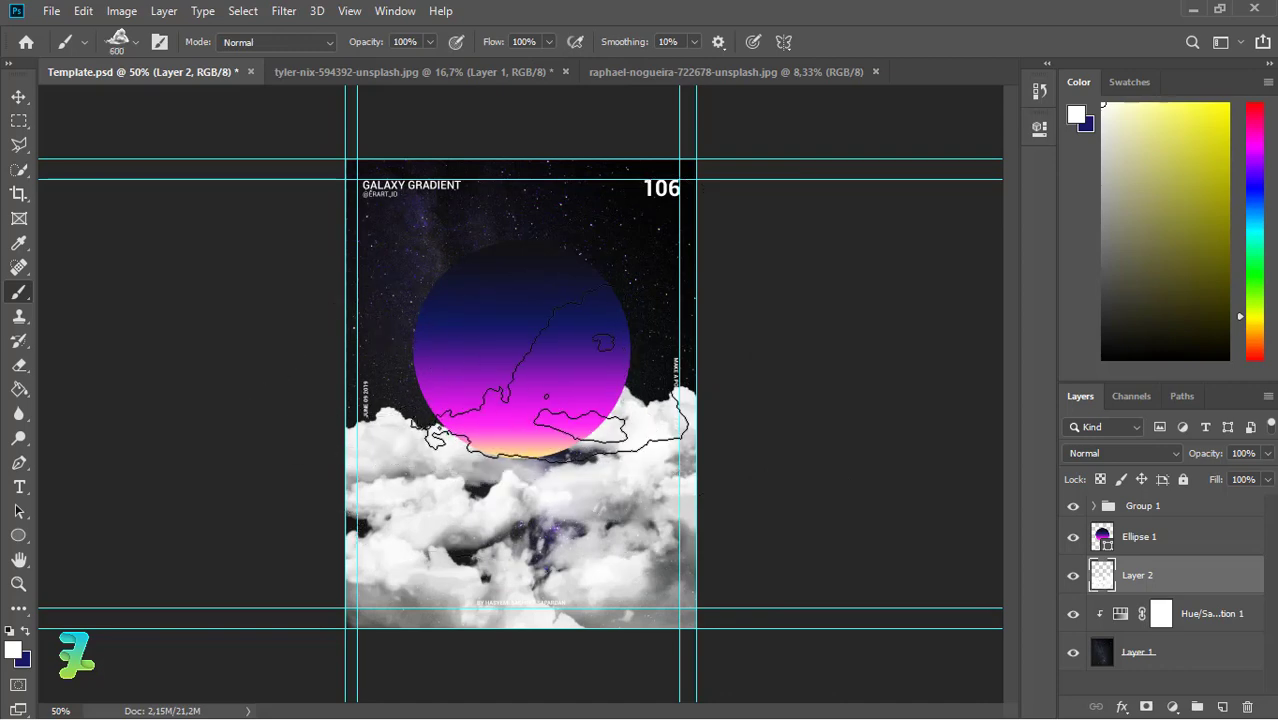
left_click(562, 360)
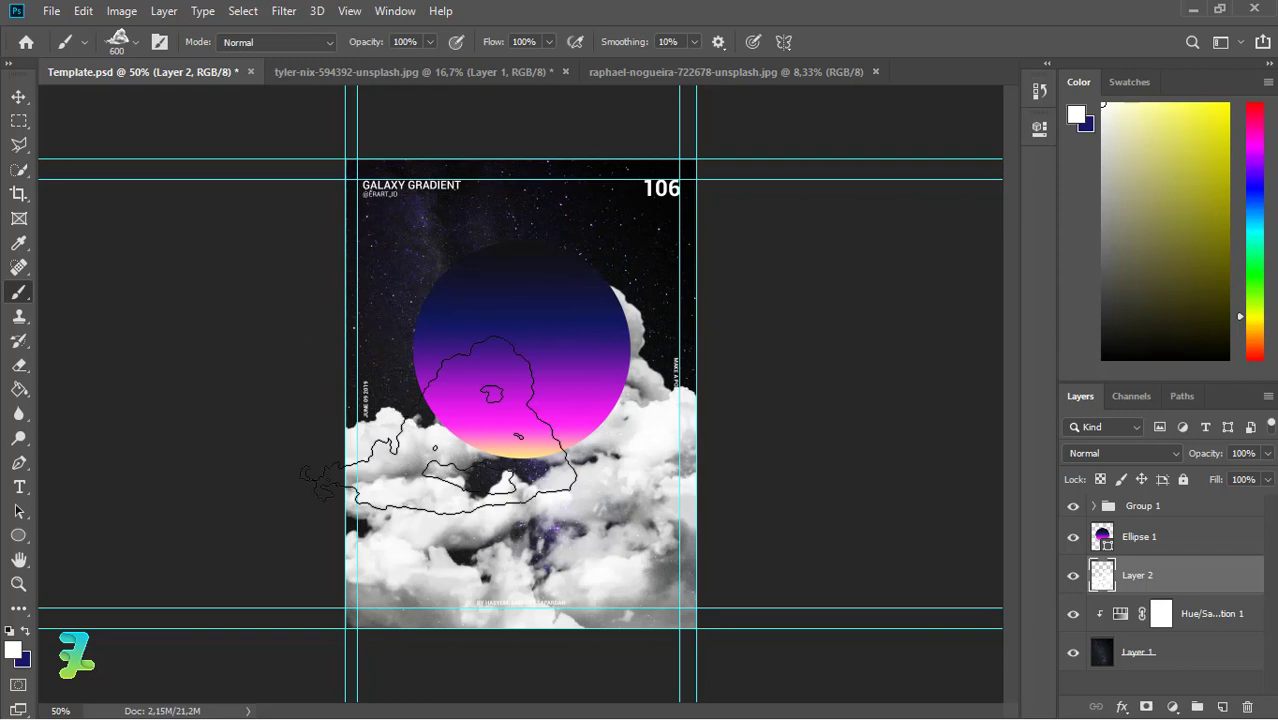
key("v")
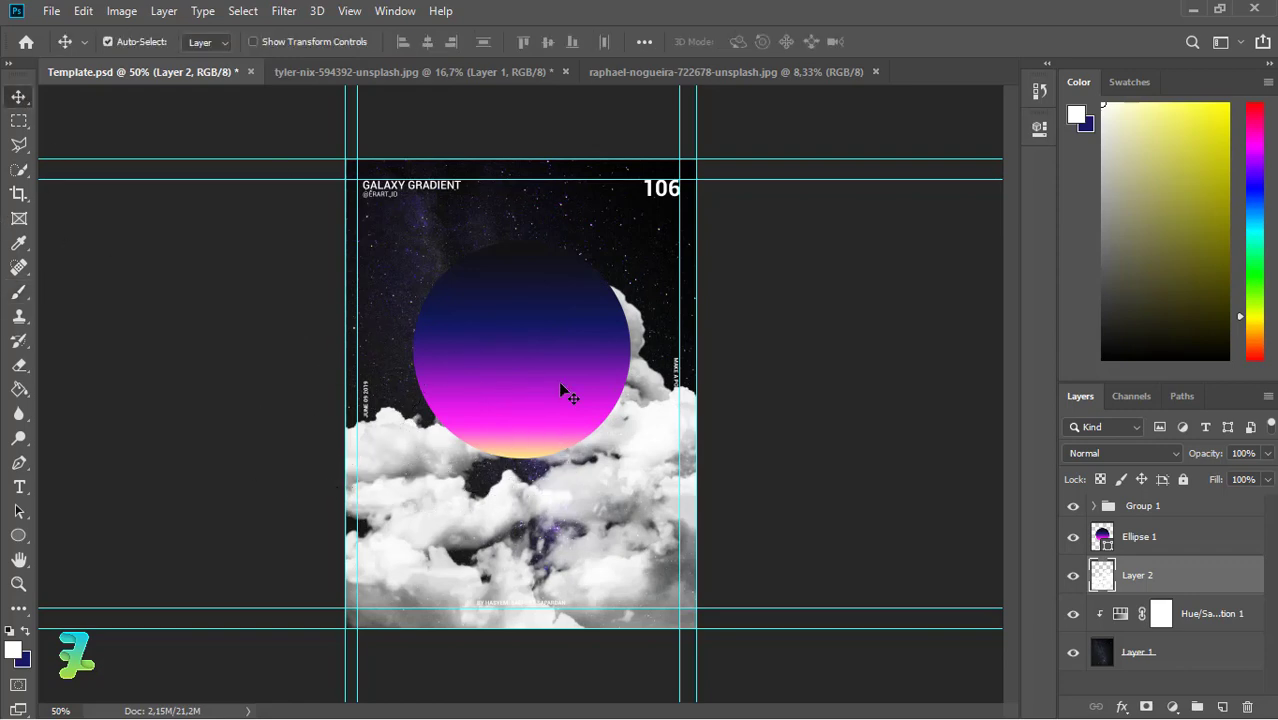
- Set the cloud layer's blend mode to Screen and its opacity to 86%
left_click(1269, 457)
left_click(1160, 448)
left_click(1162, 448)
left_click(1177, 470)
left_click(1120, 453)
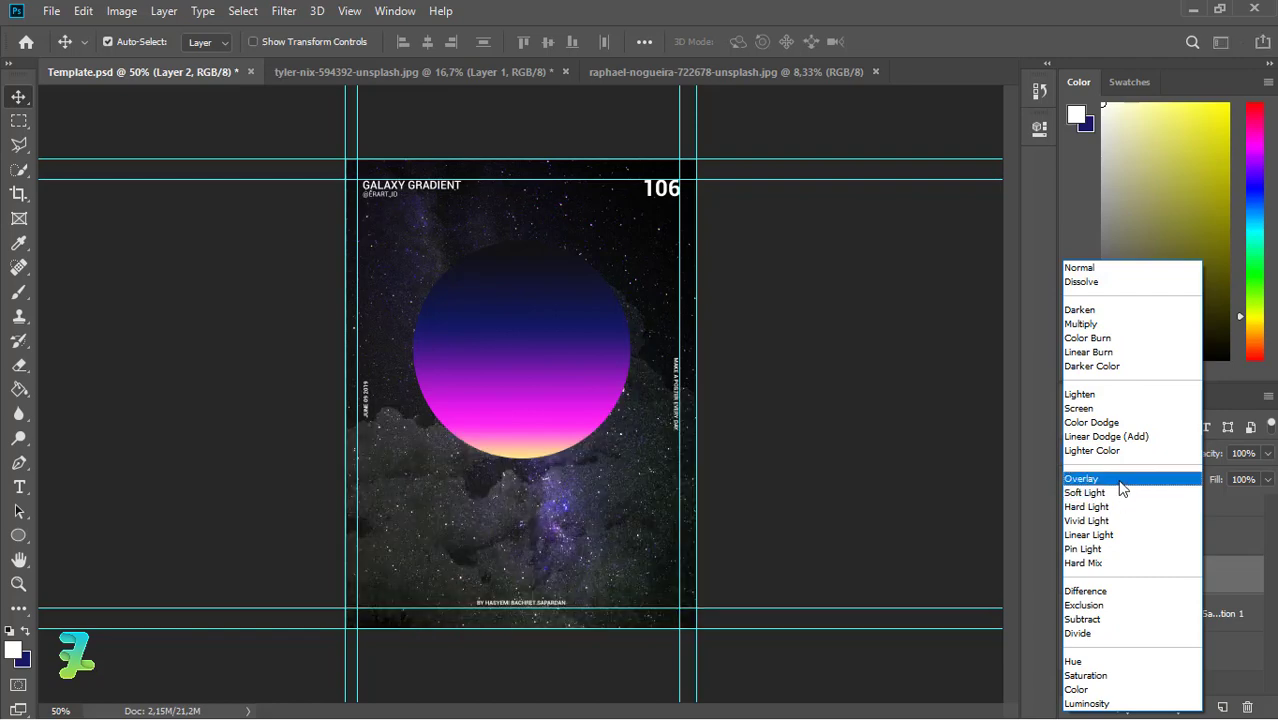
left_click(1094, 409)
left_click(1267, 453)
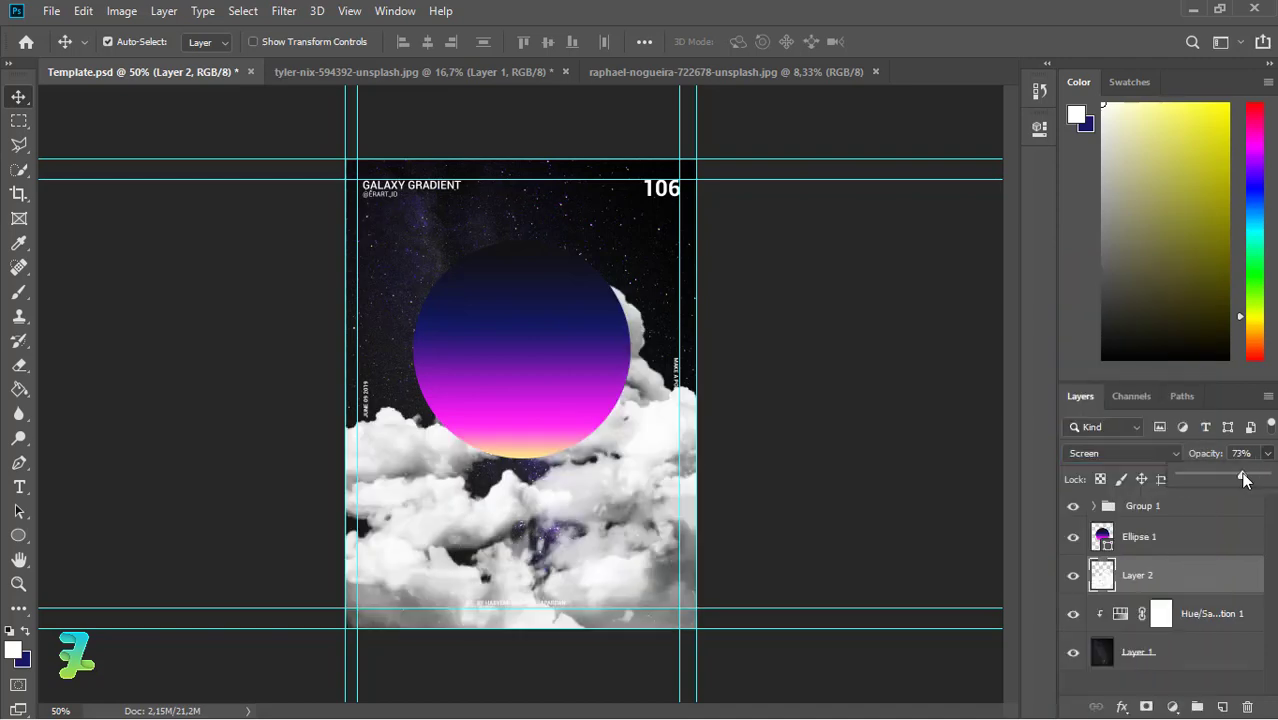
mouse_move(1242, 476)
left_mouse_down()
mouse_move(1193, 475)
mouse_move(1254, 484)
left_mouse_up()
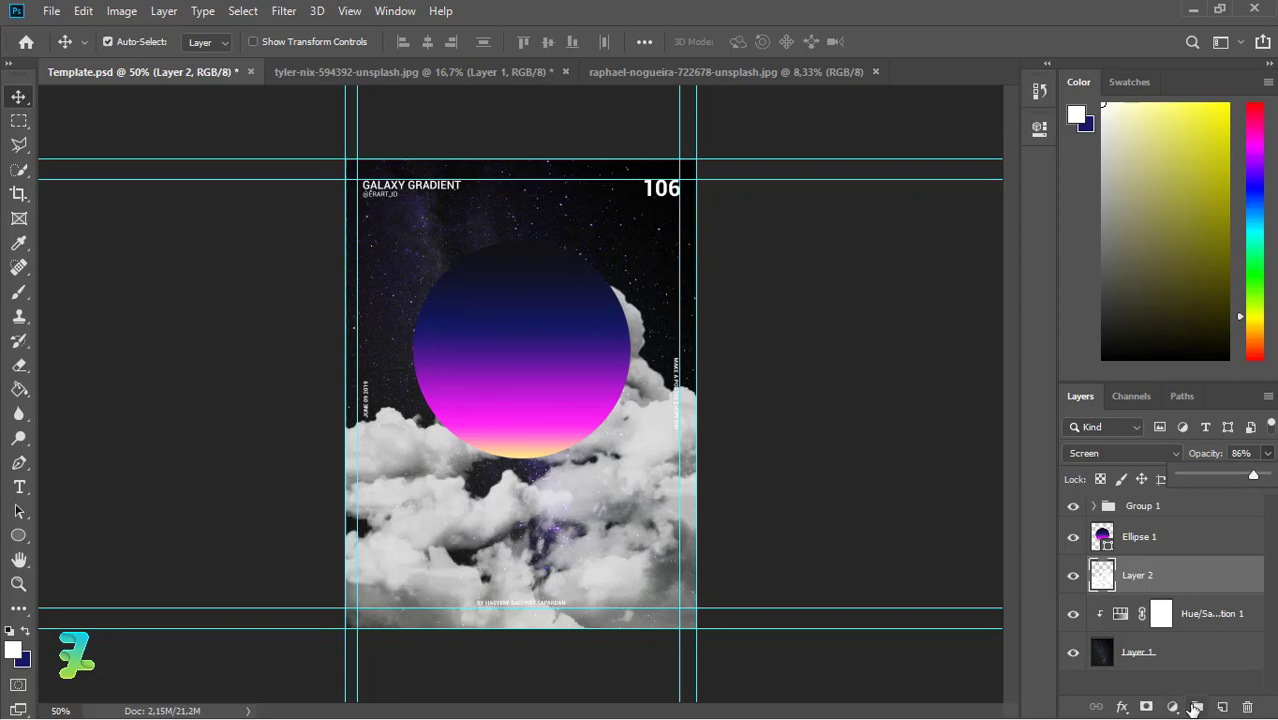
- Add a new empty layer directly above the cloud layer, Layer 2
left_click(1173, 707)
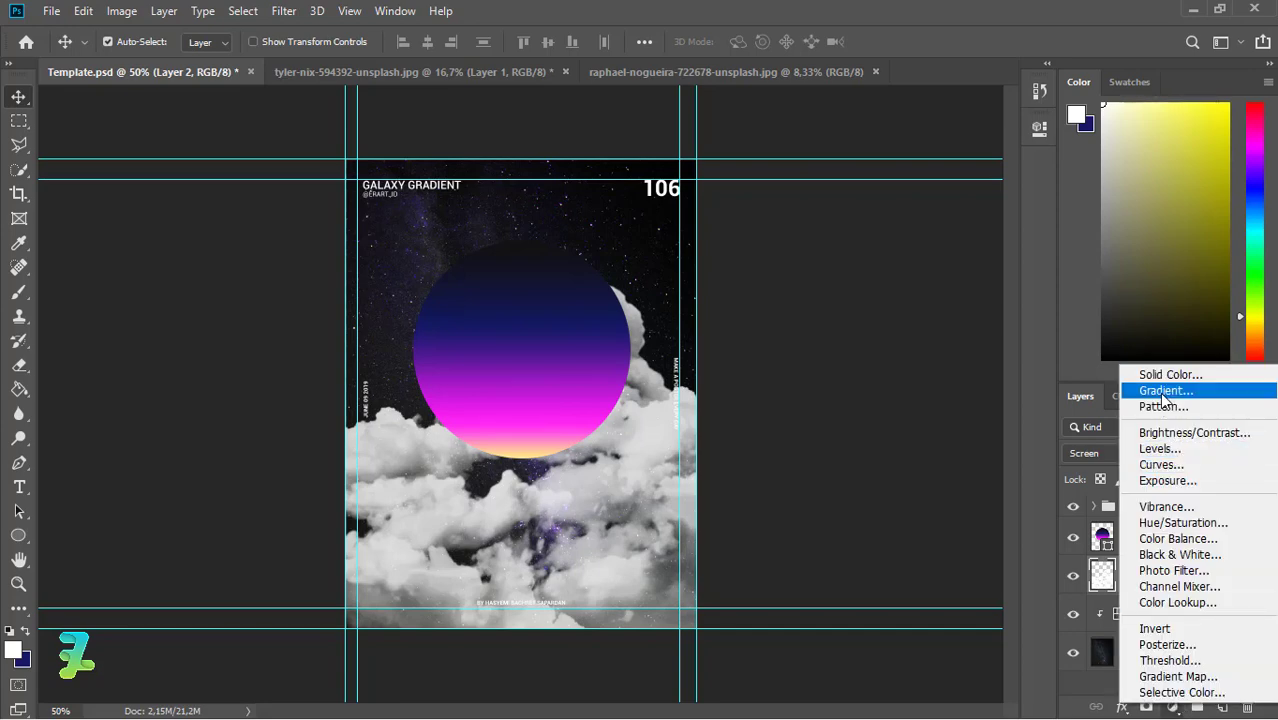
left_click(1073, 688)
left_click(1222, 707)
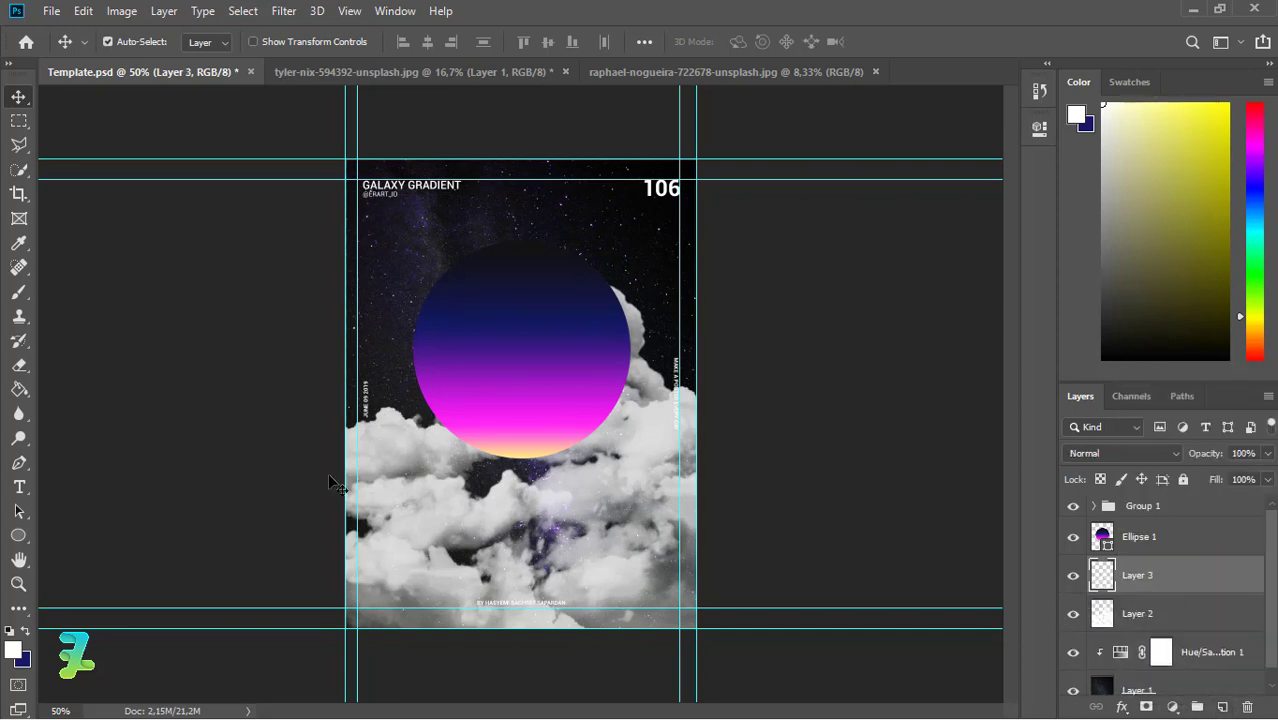
- Activate the Gradient tool and load the Blue, Red, Yellow preset in the Gradient Editor
left_click(20, 389)
left_click(90, 389)
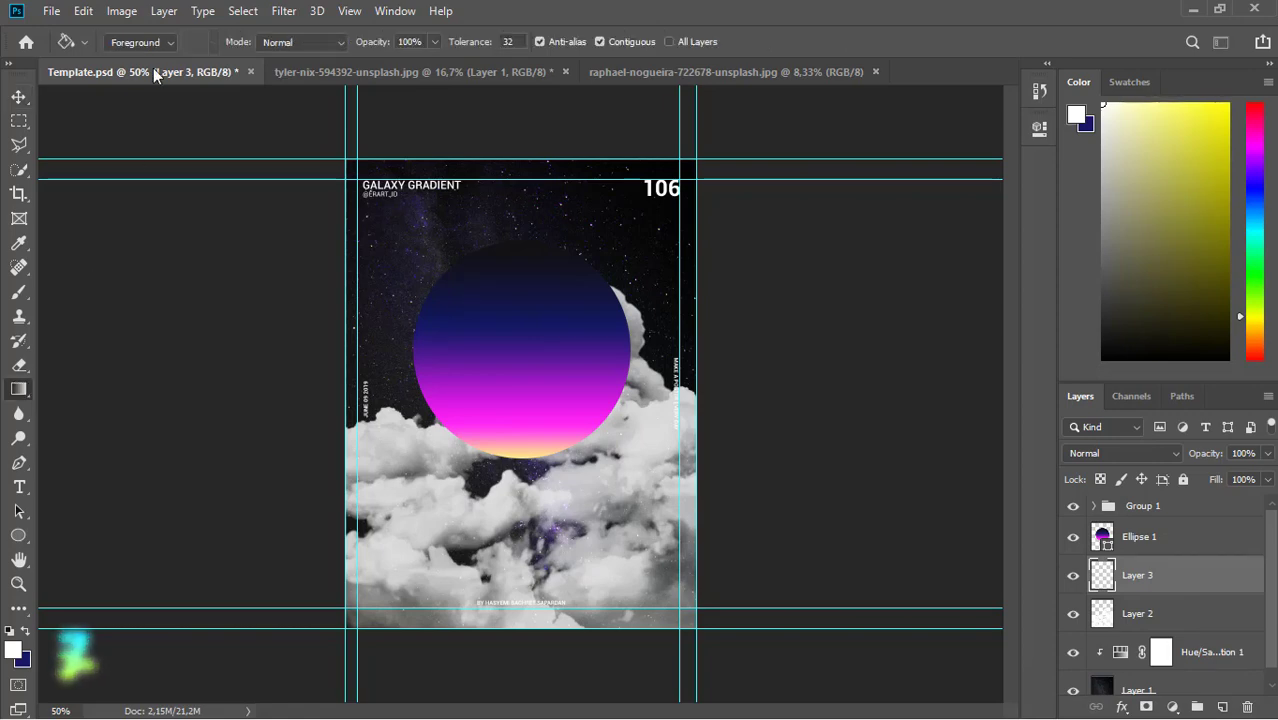
left_click(148, 46)
left_click(601, 121)
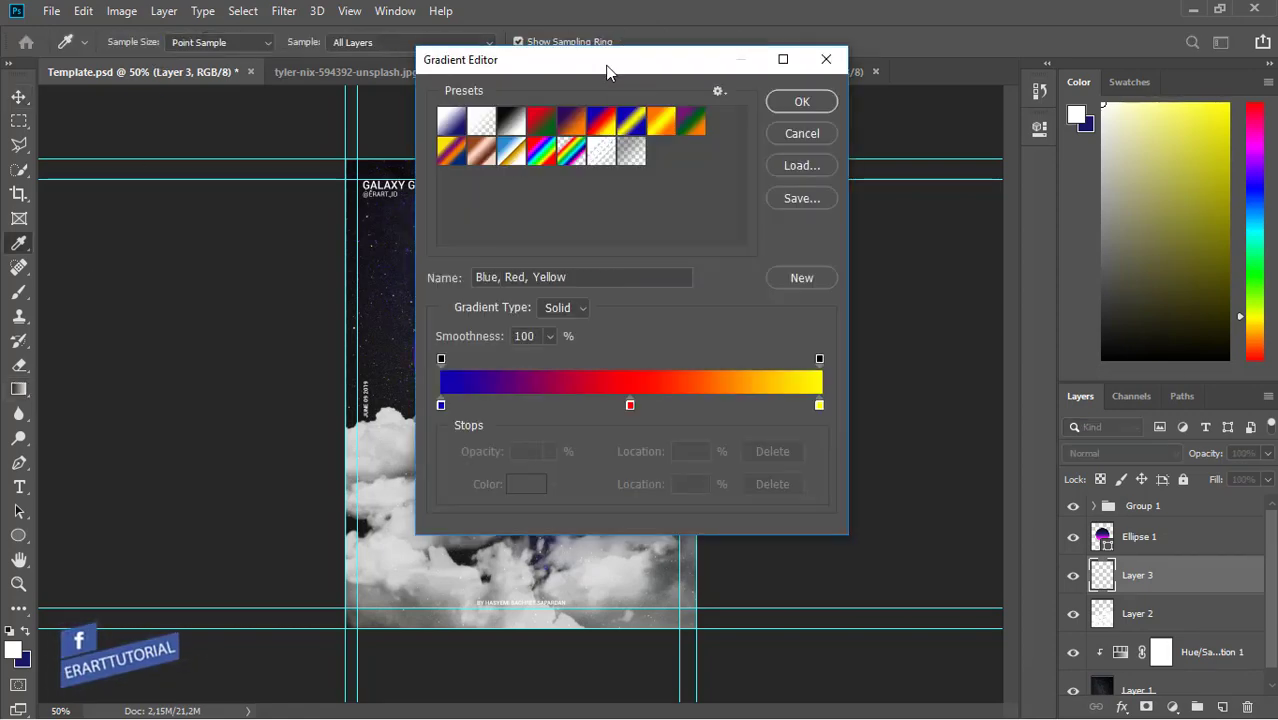
- Recolour the gradient's first stop with the pale yellow sampled from the circle's bottom edge
left_click_drag(475, 59, 903, 76)
double_click(870, 422)
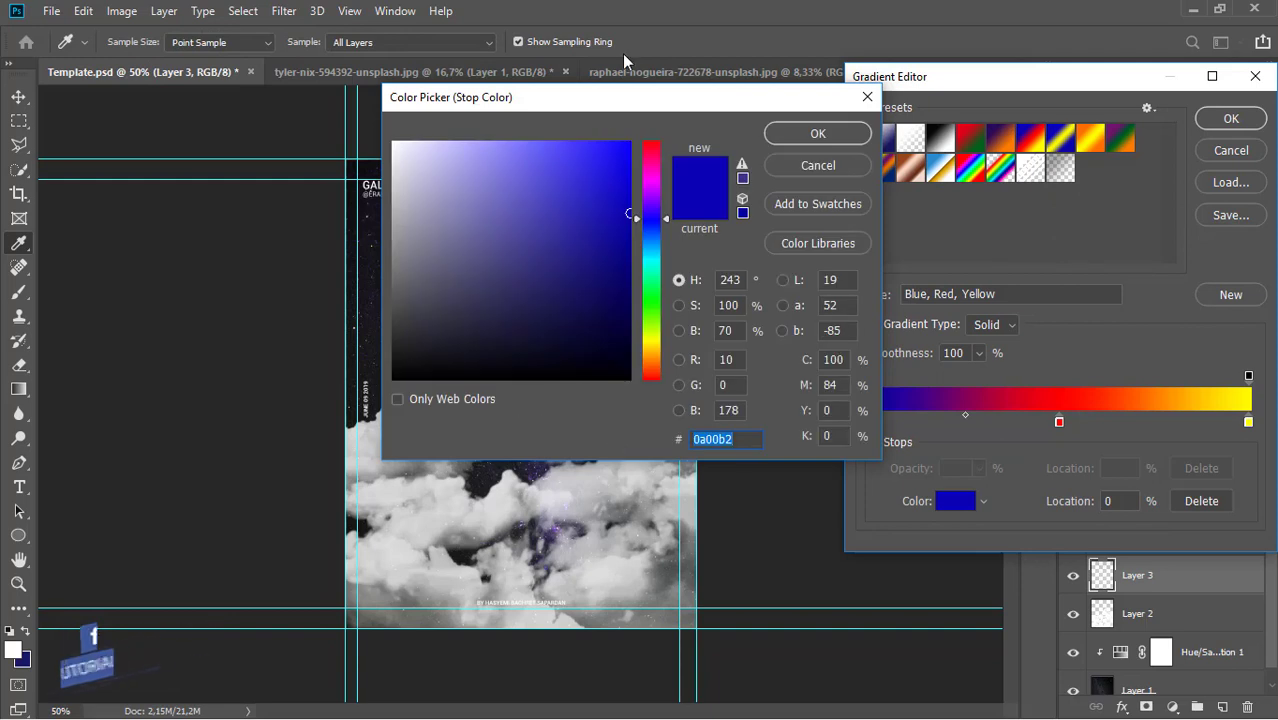
left_click_drag(460, 88, 682, 76)
left_click(531, 450)
left_click(1027, 115)
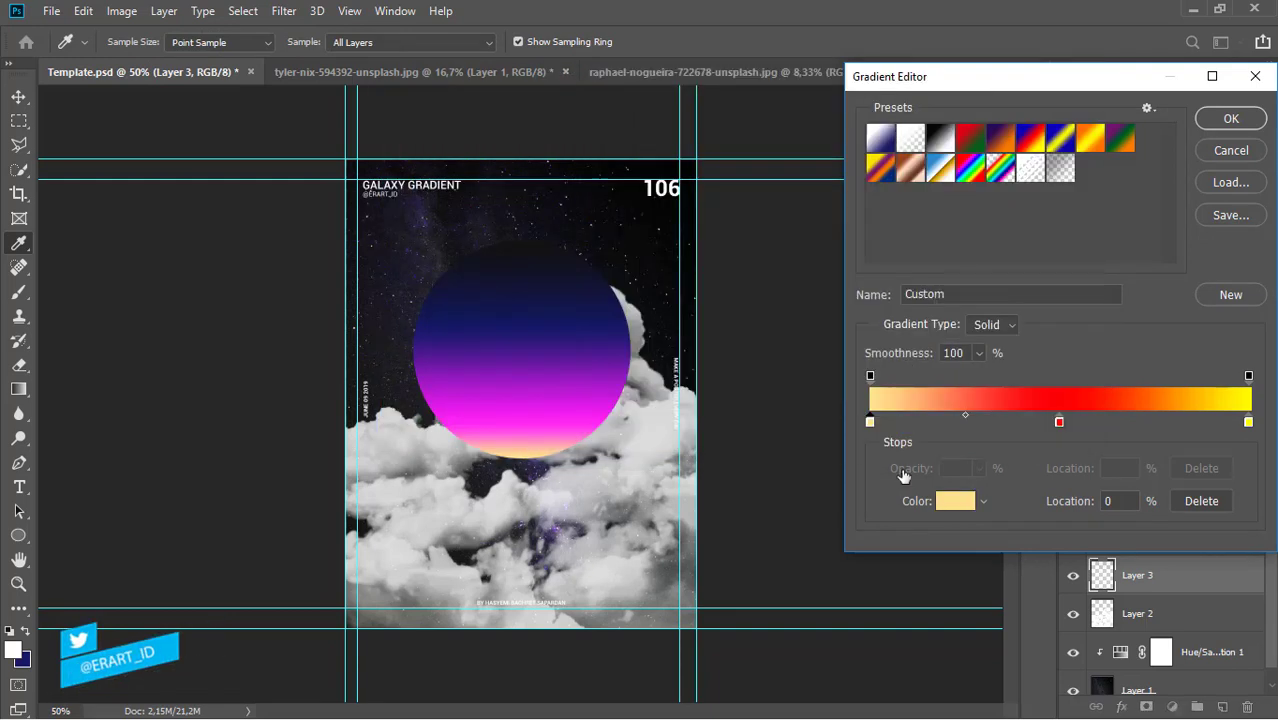
- Add a colour stop at 17% and give it the magenta f01fee sampled from the circle
left_click(935, 421)
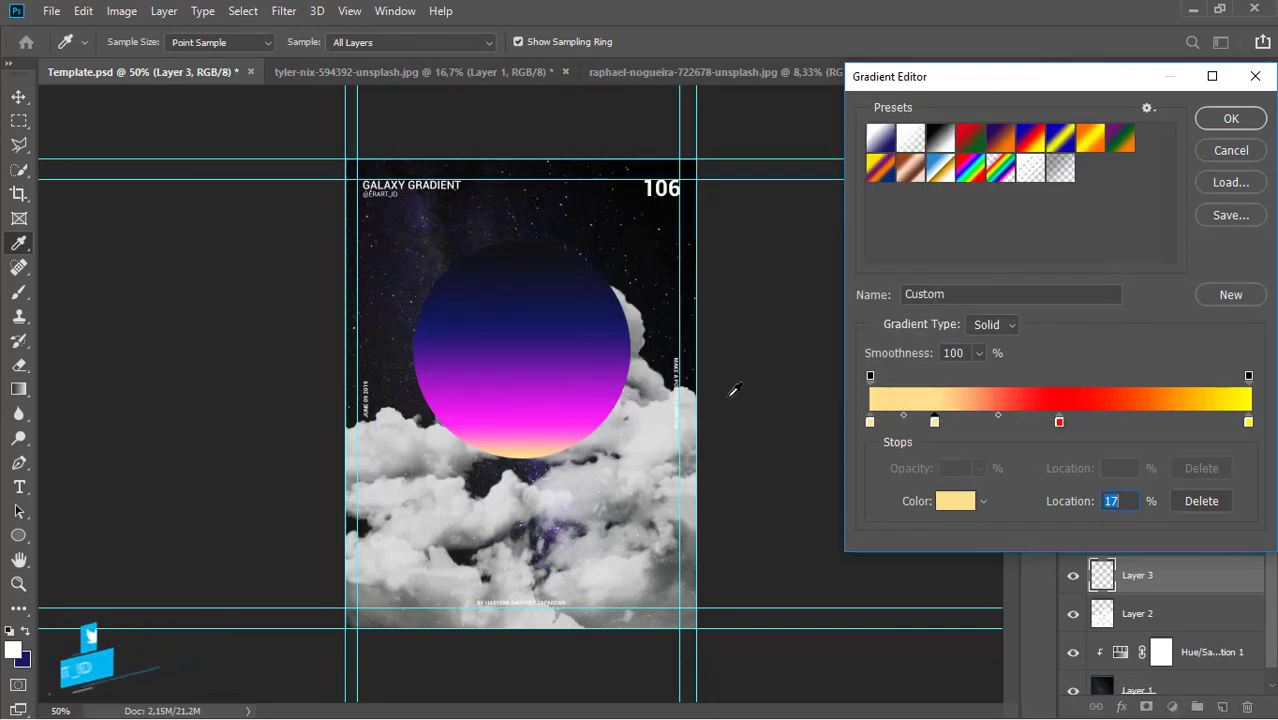
double_click(935, 421)
left_click(522, 420)
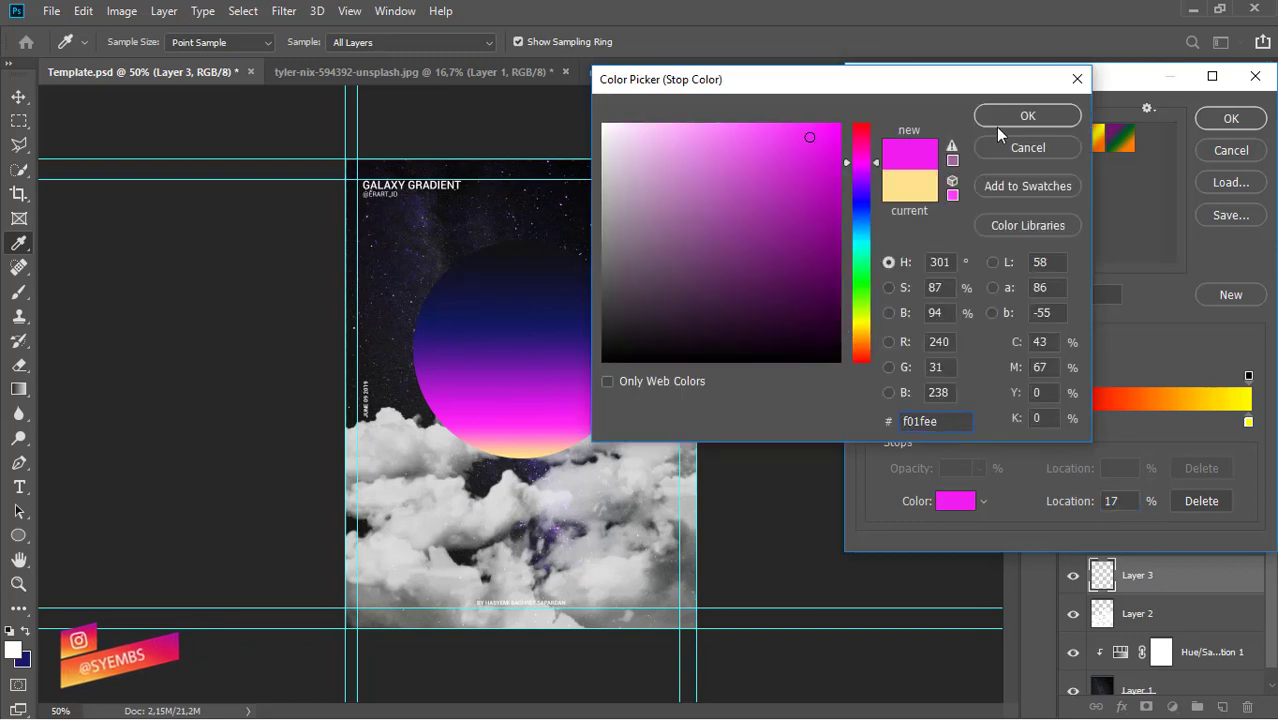
left_click(1025, 115)
- Recolour the gradient's middle red stop with the dark blue sampled from the circle's upper half
double_click(1060, 422)
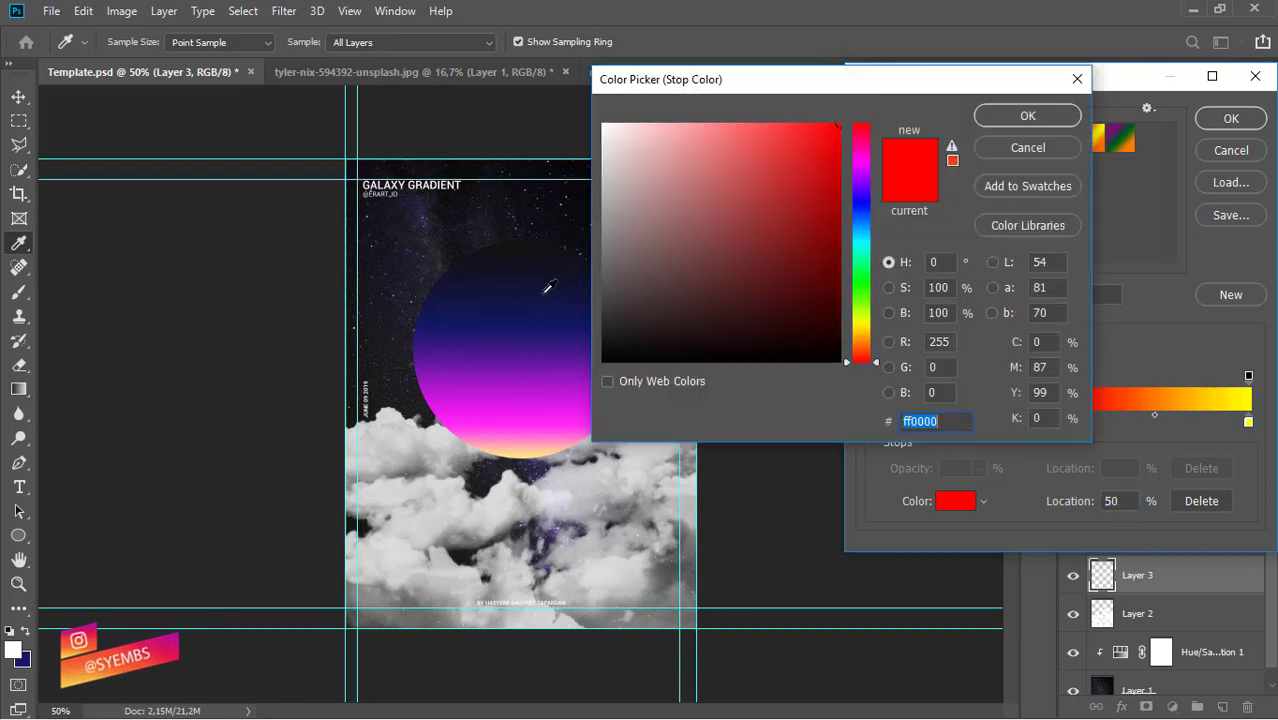
left_click(509, 307)
left_click(1008, 116)
- Set the gradient's final stop to the near-black 121112 sampled from the starry sky and accept the gradient
left_click(1248, 421)
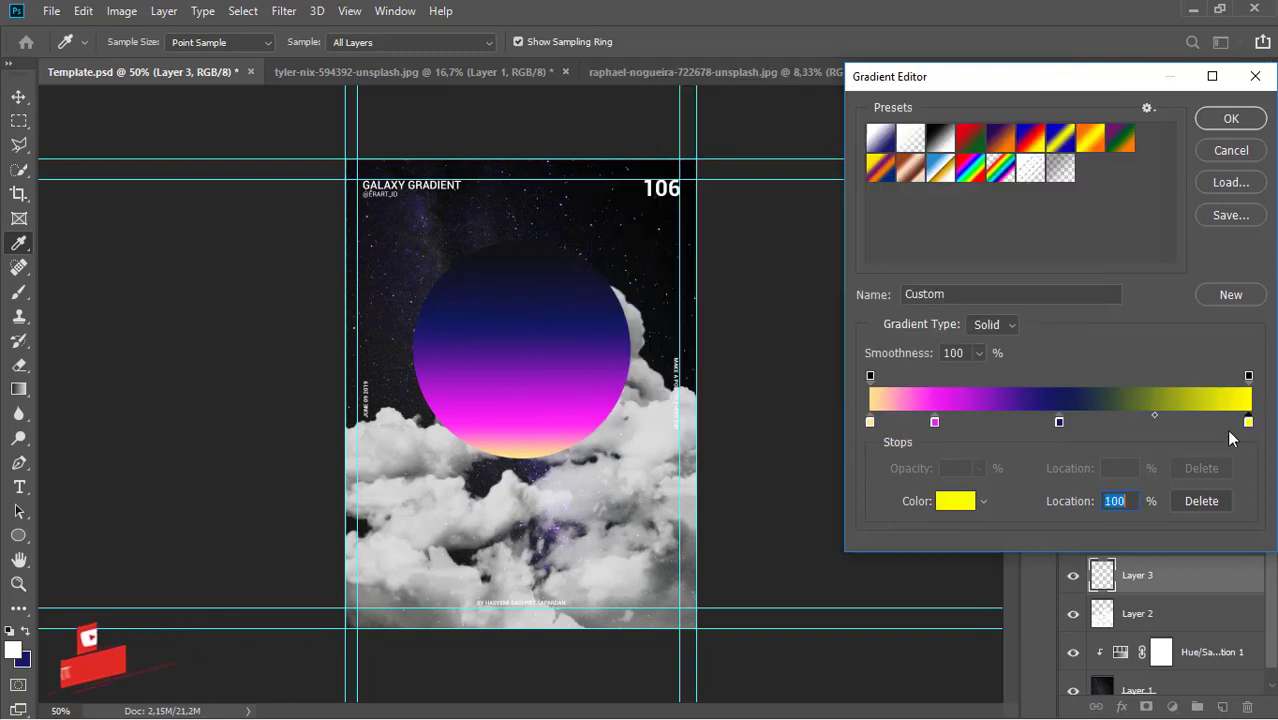
double_click(1248, 421)
left_click(395, 240)
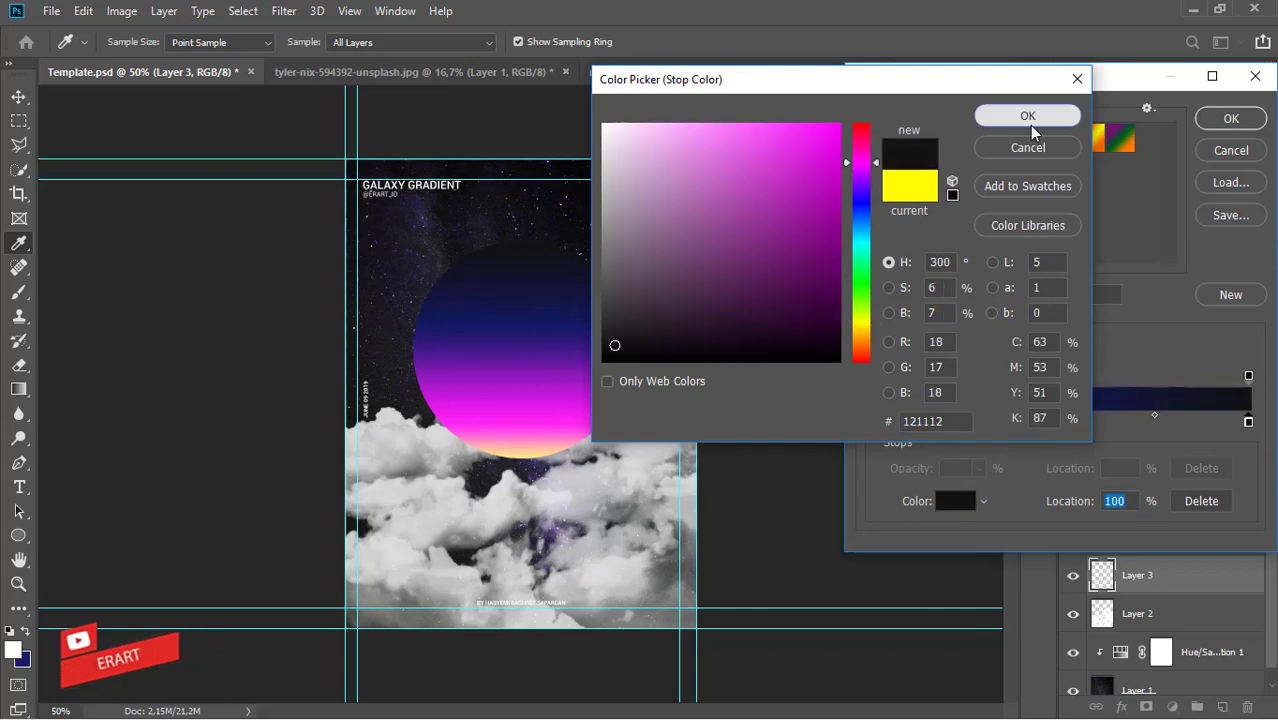
left_click(1027, 115)
left_click(1230, 119)
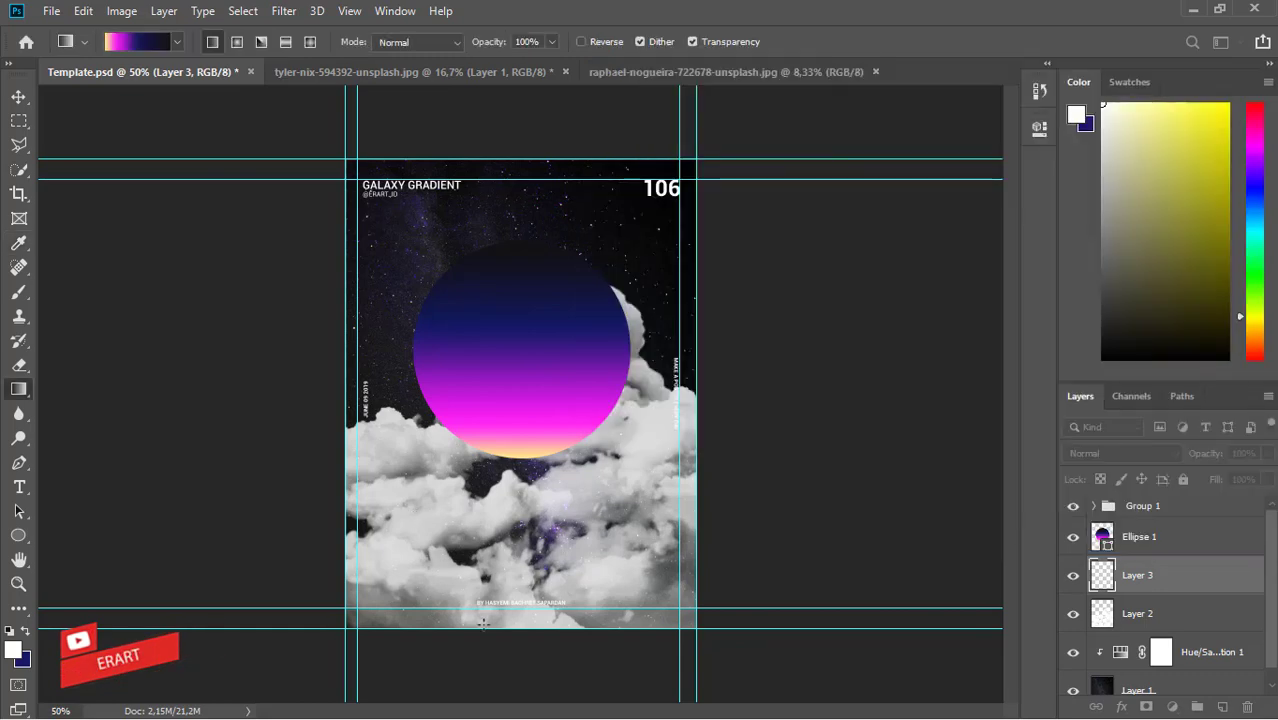
- Fill Layer 3 with a vertical linear gradient from yellow at the poster's bottom to near-black at the top, in Hard Light mode
left_click_drag(496, 670, 502, 173)
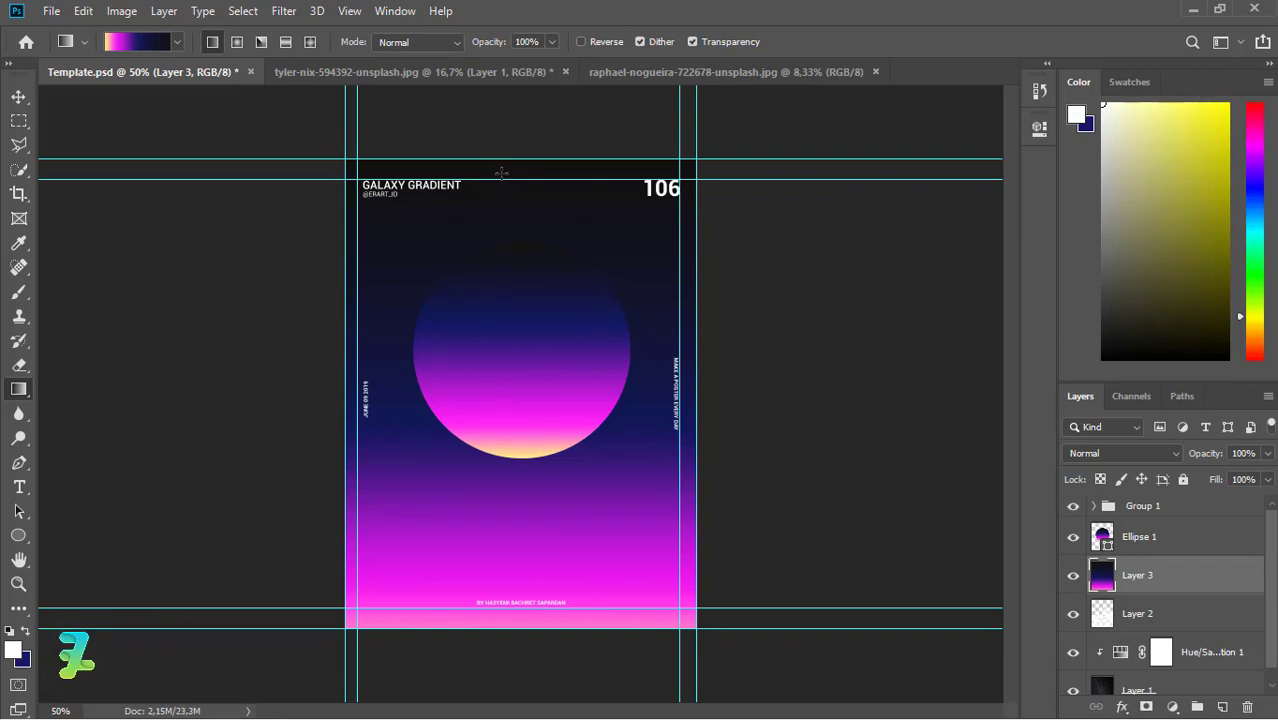
left_click_drag(459, 117, 493, 91)
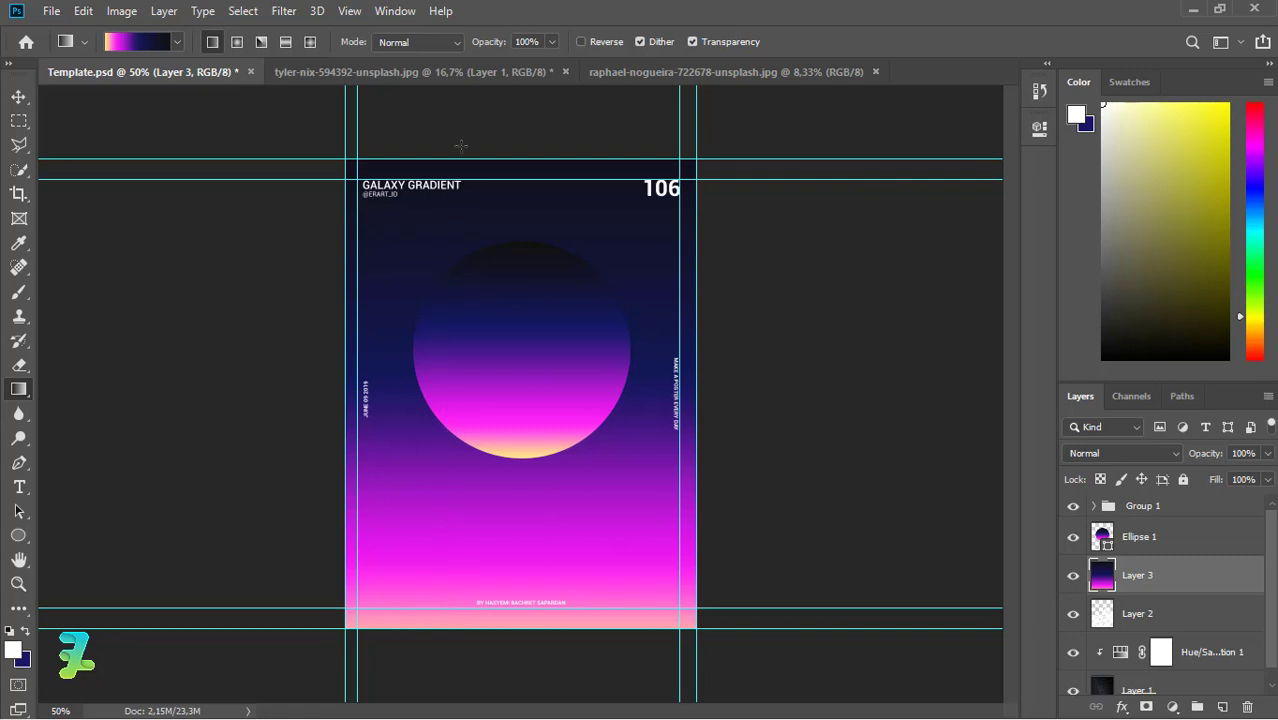
left_click_drag(461, 146, 461, 146)
left_click(1120, 453)
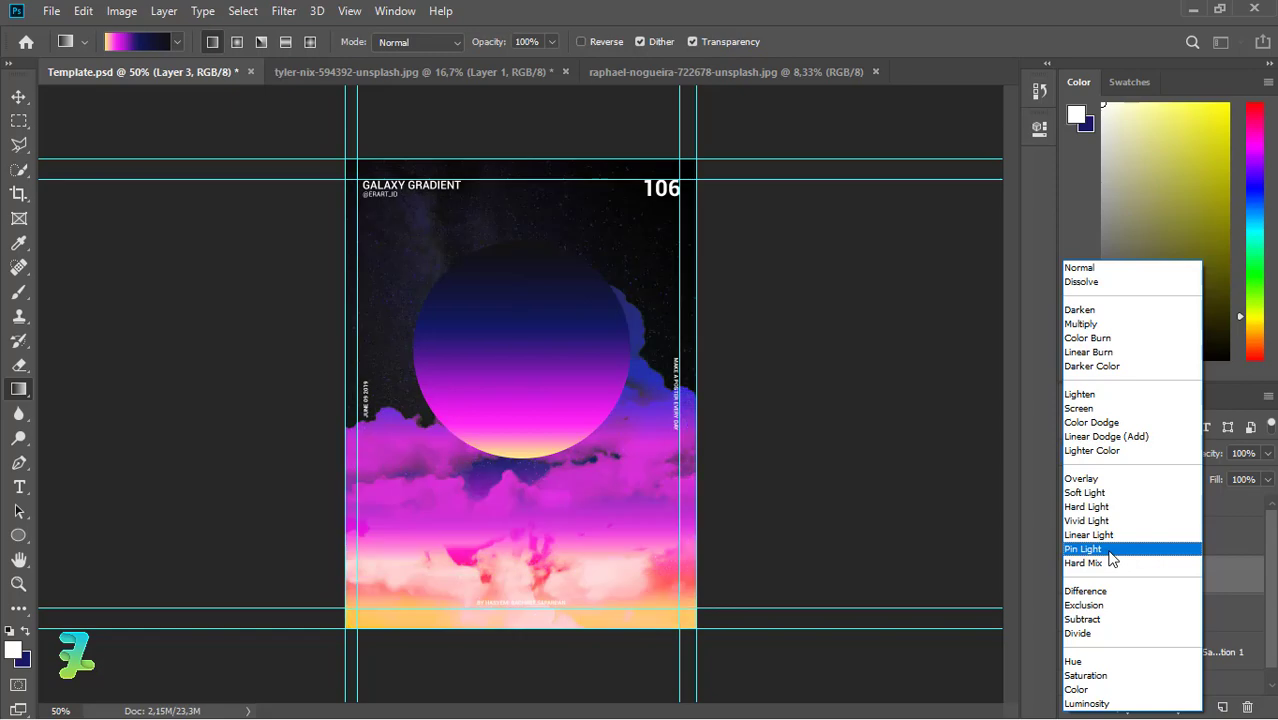
left_click(1105, 507)
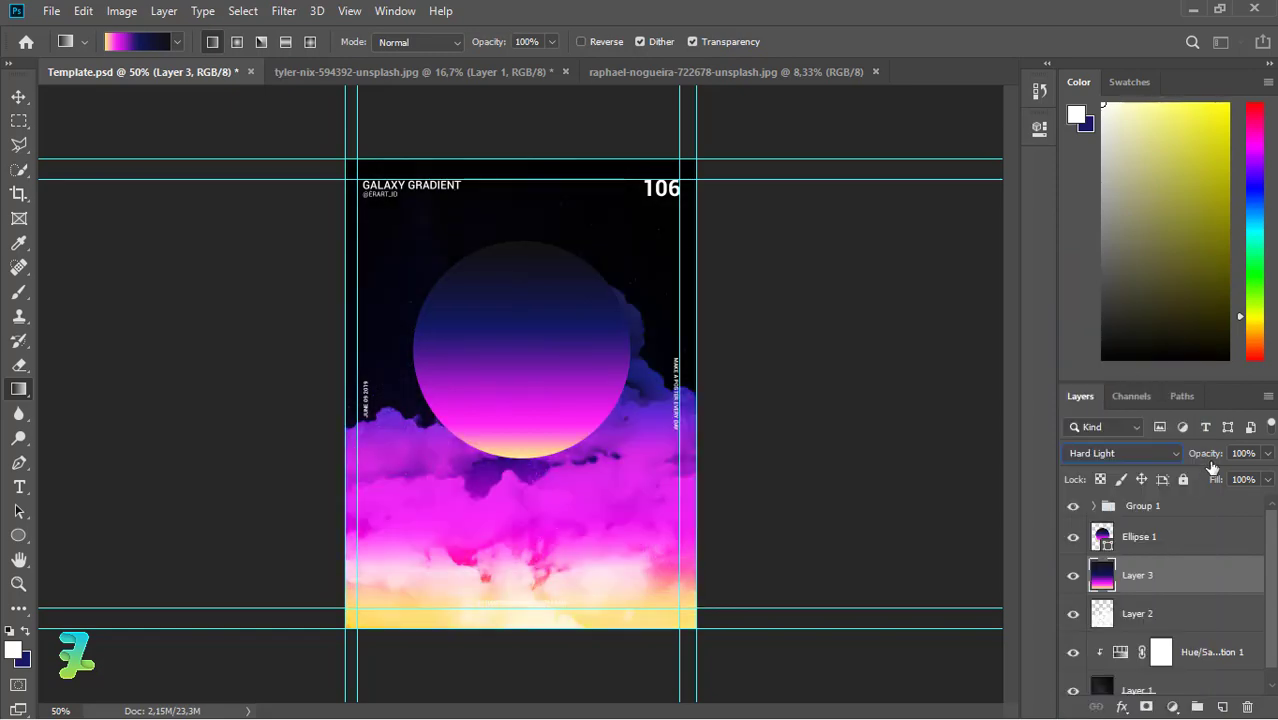
- Lower Layer 3's opacity to 67% and add a new empty layer above it
left_click(1267, 453)
mouse_move(1235, 476)
left_mouse_down()
mouse_move(1208, 481)
mouse_move(1239, 492)
left_mouse_up()
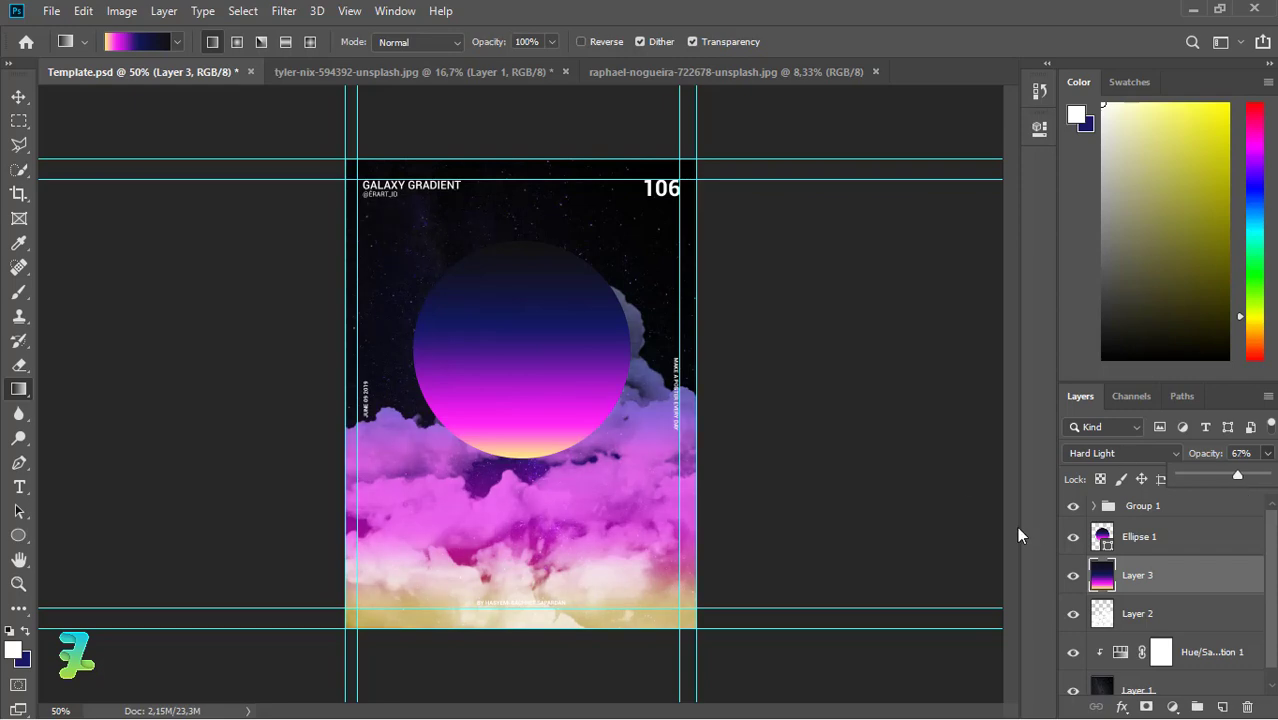
left_click(1222, 707)
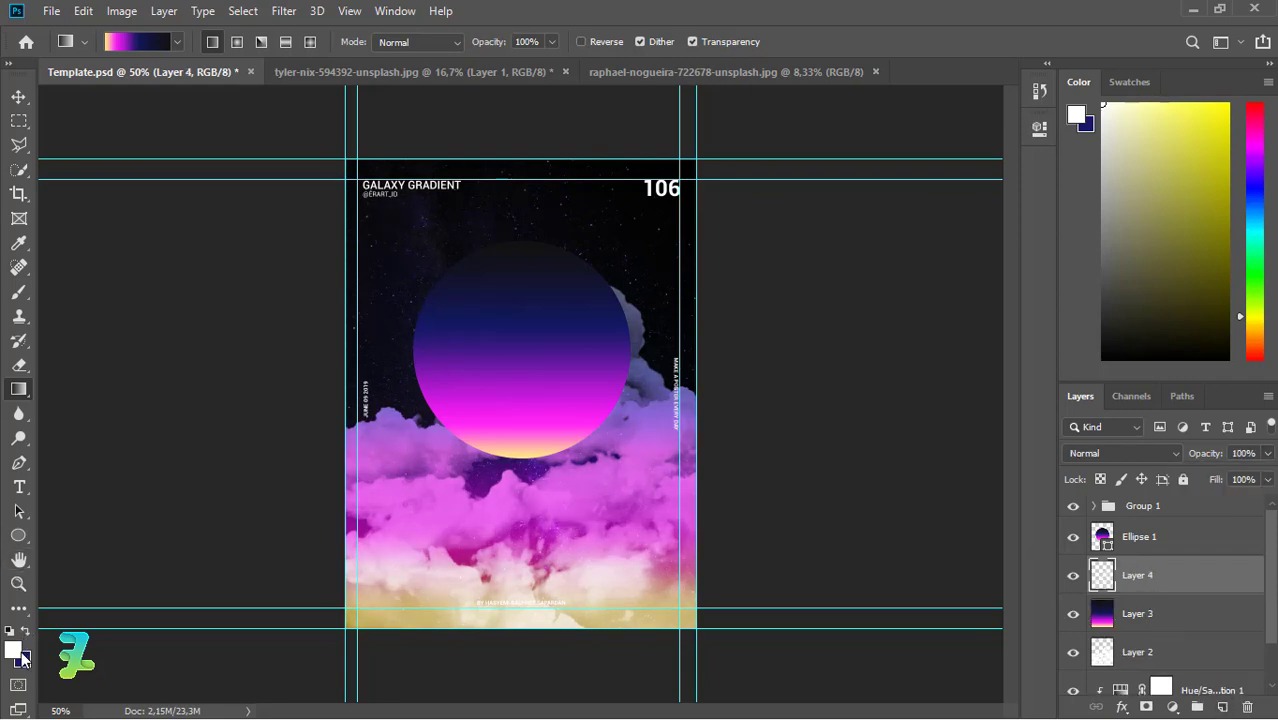
- Set the foreground colour to bright cyan 11fcff
left_click(16, 651)
left_click(853, 241)
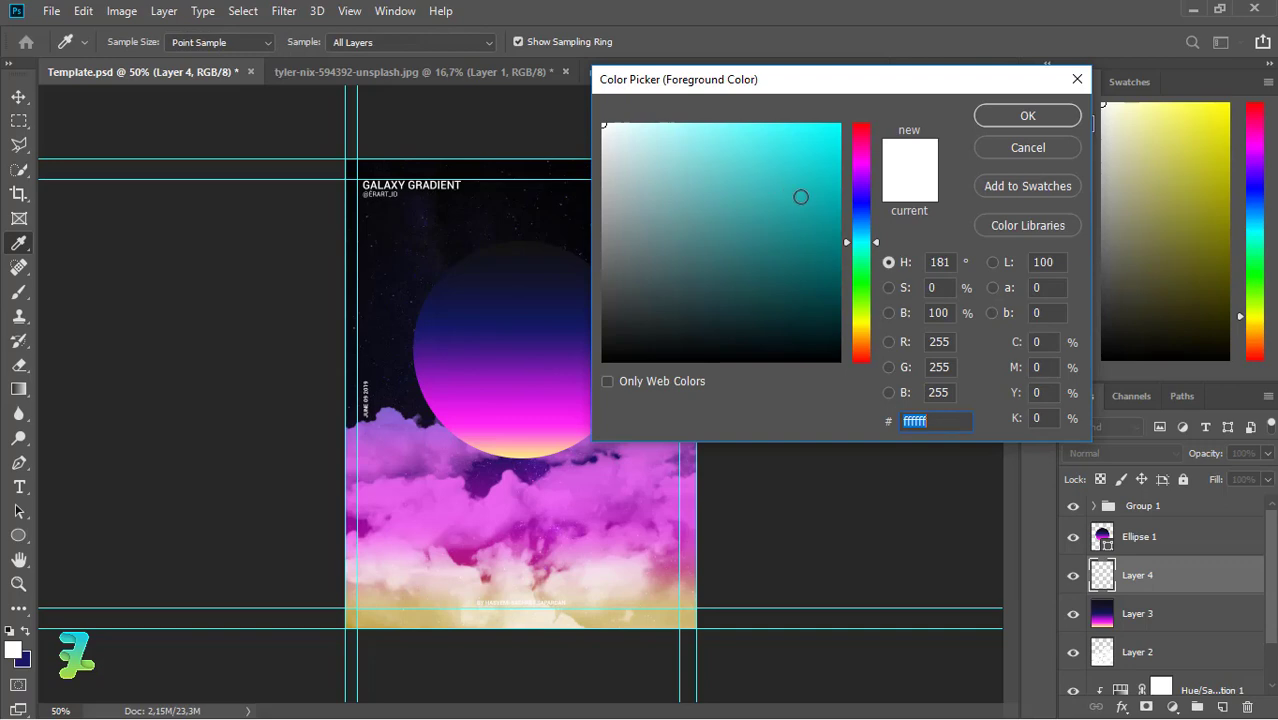
left_click(801, 197)
key("Return")
- Switch to the Brush tool with the Soft Round preset from General Brushes
left_click(20, 292)
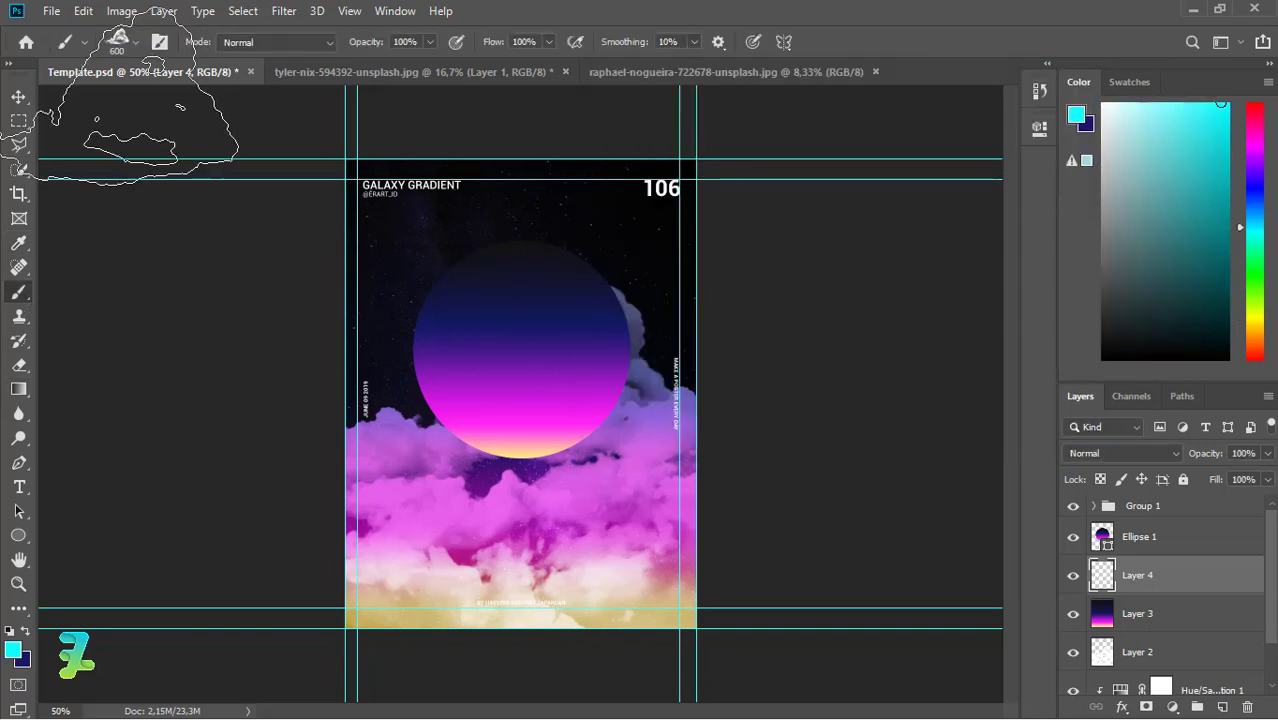
left_click(120, 42)
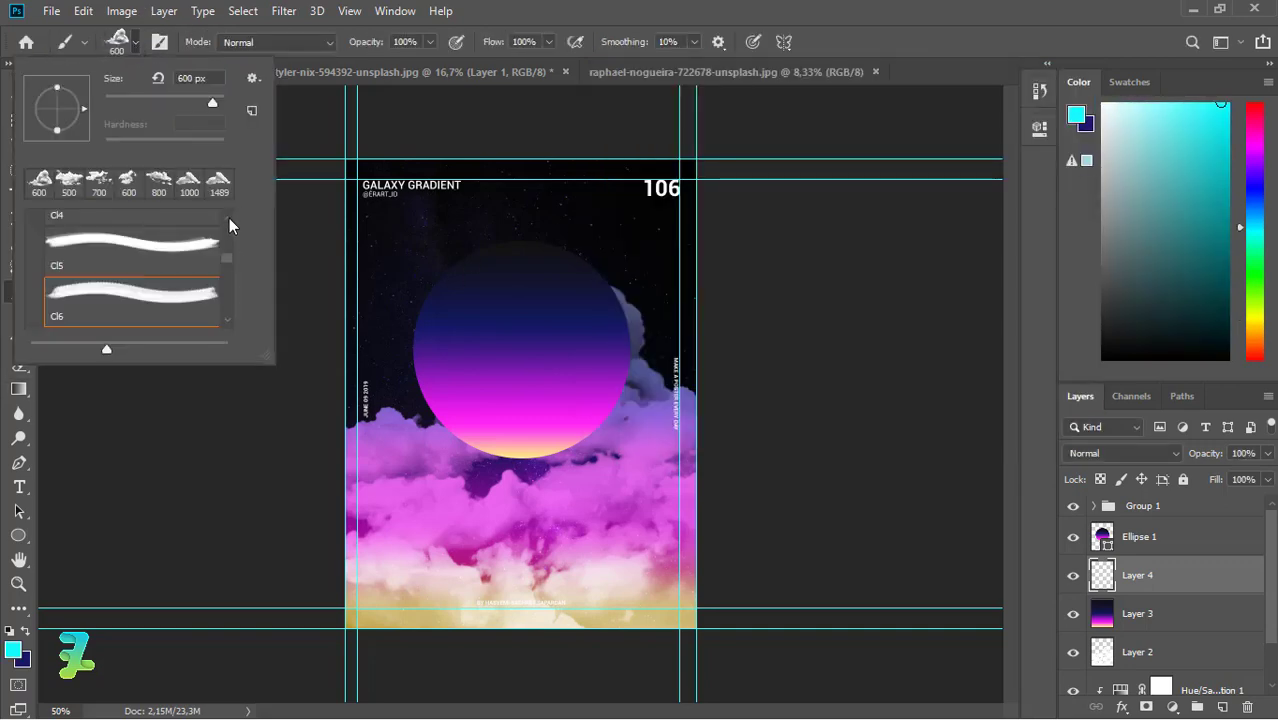
left_click_drag(228, 256, 228, 221)
left_click(35, 228)
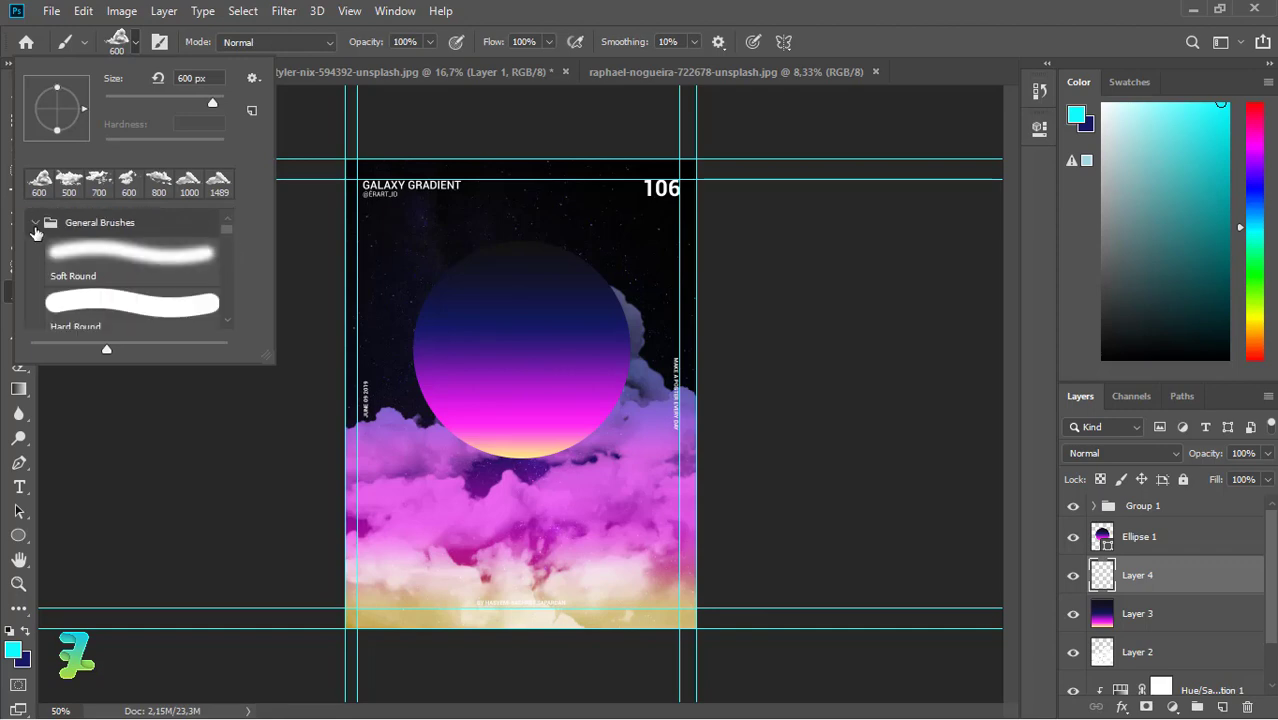
left_click(70, 254)
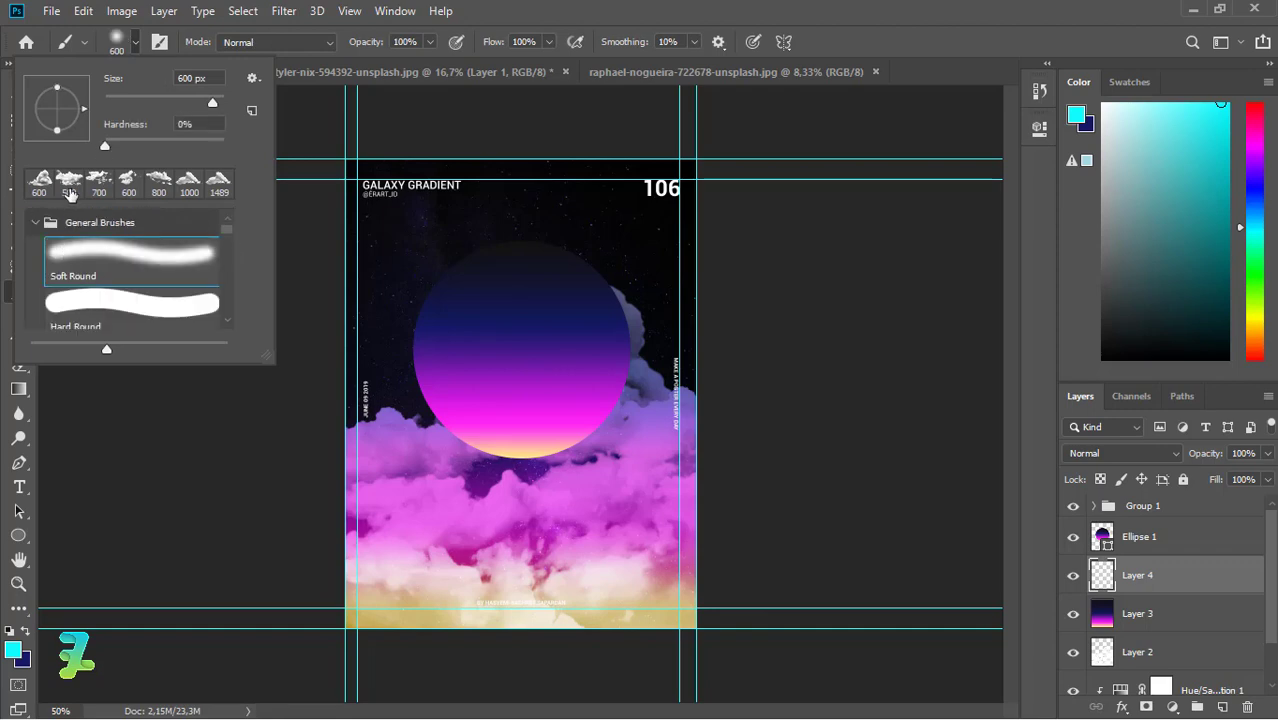
left_click(135, 42)
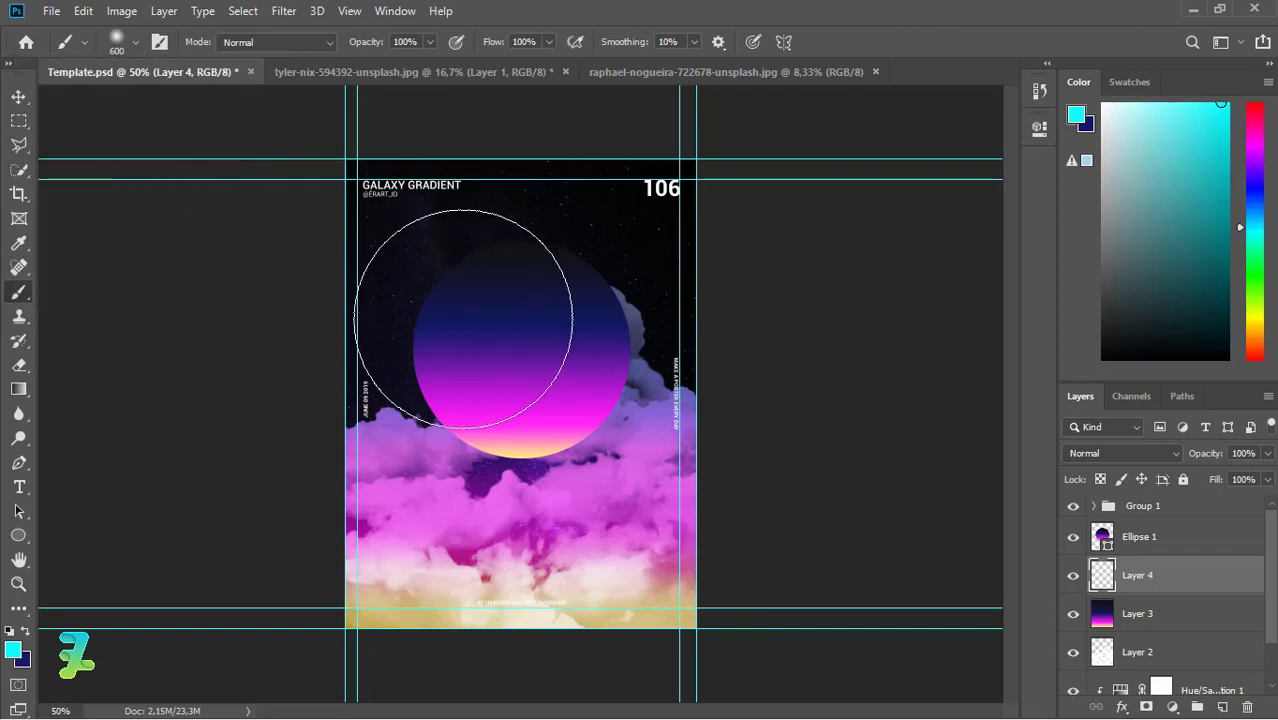
- Reduce the brush to 300 px and dab a soft cyan glow behind the circle's upper-left edge on Layer 4
left_click(536, 354)
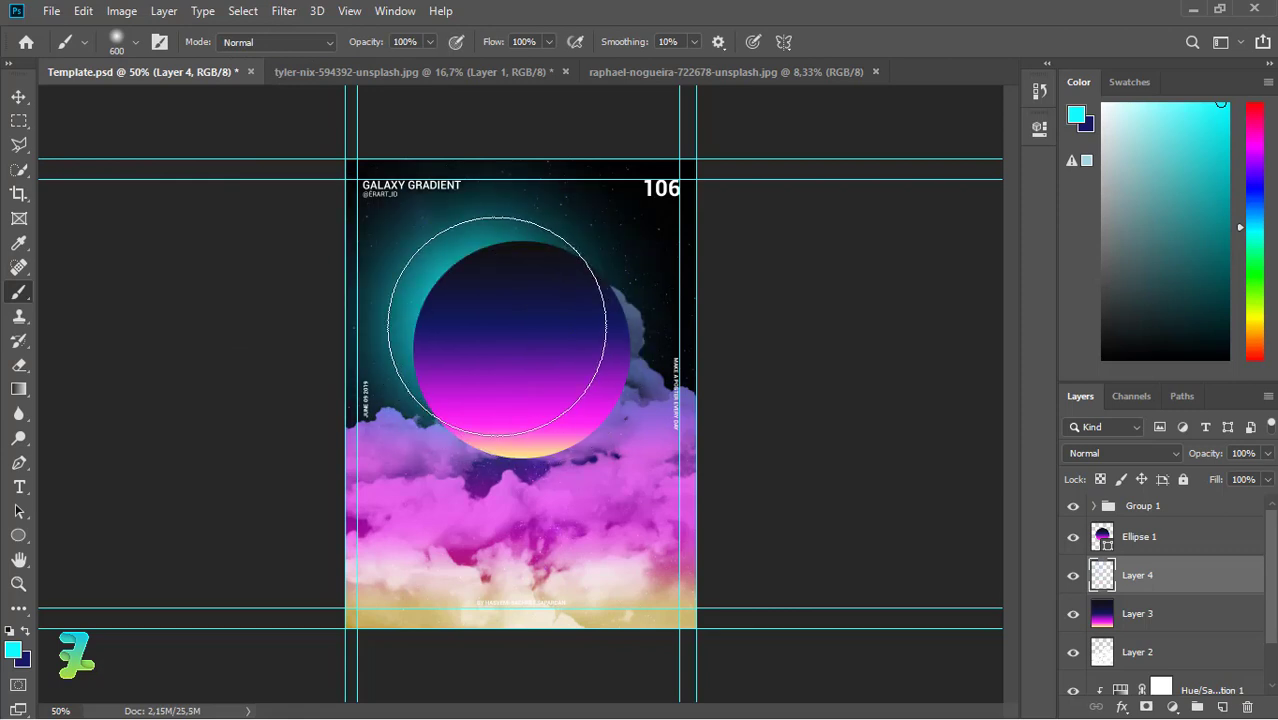
key("ctrl+z")
left_click(490, 318)
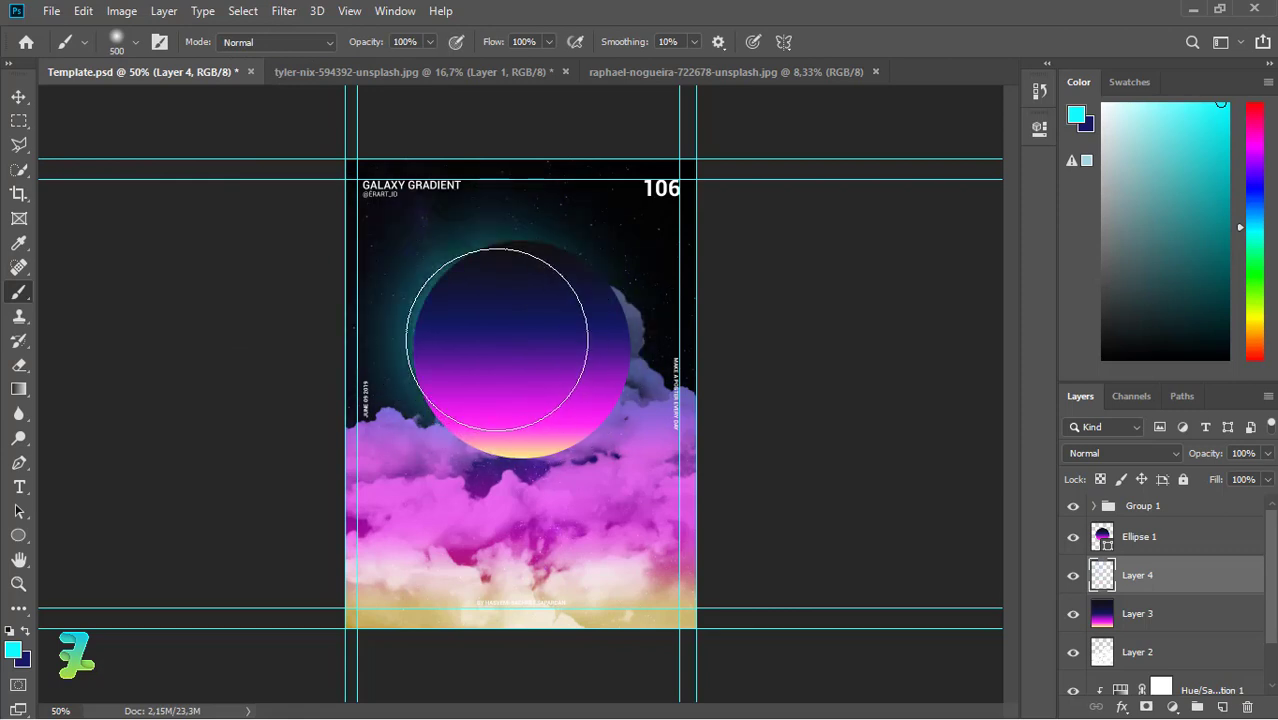
key("bracketleft")
key("ctrl+z")
left_click(477, 325)
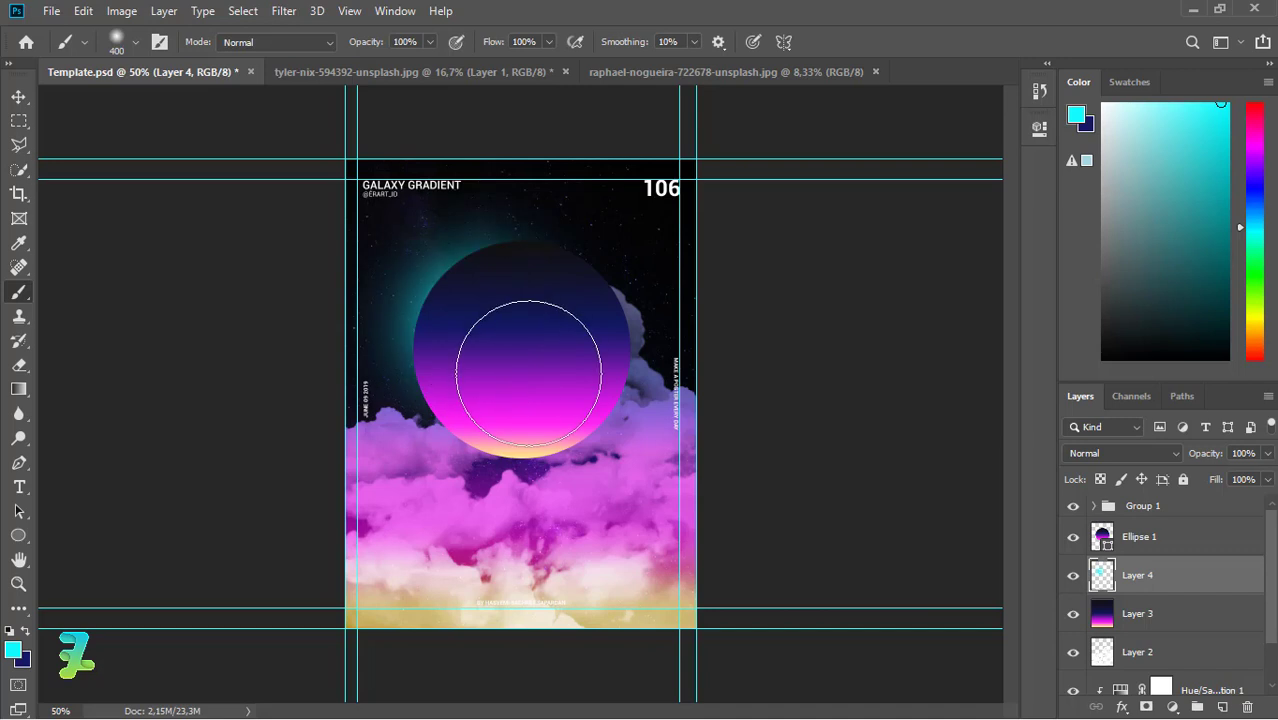
key("bracketleft")
key("ctrl+z")
left_click(466, 319)
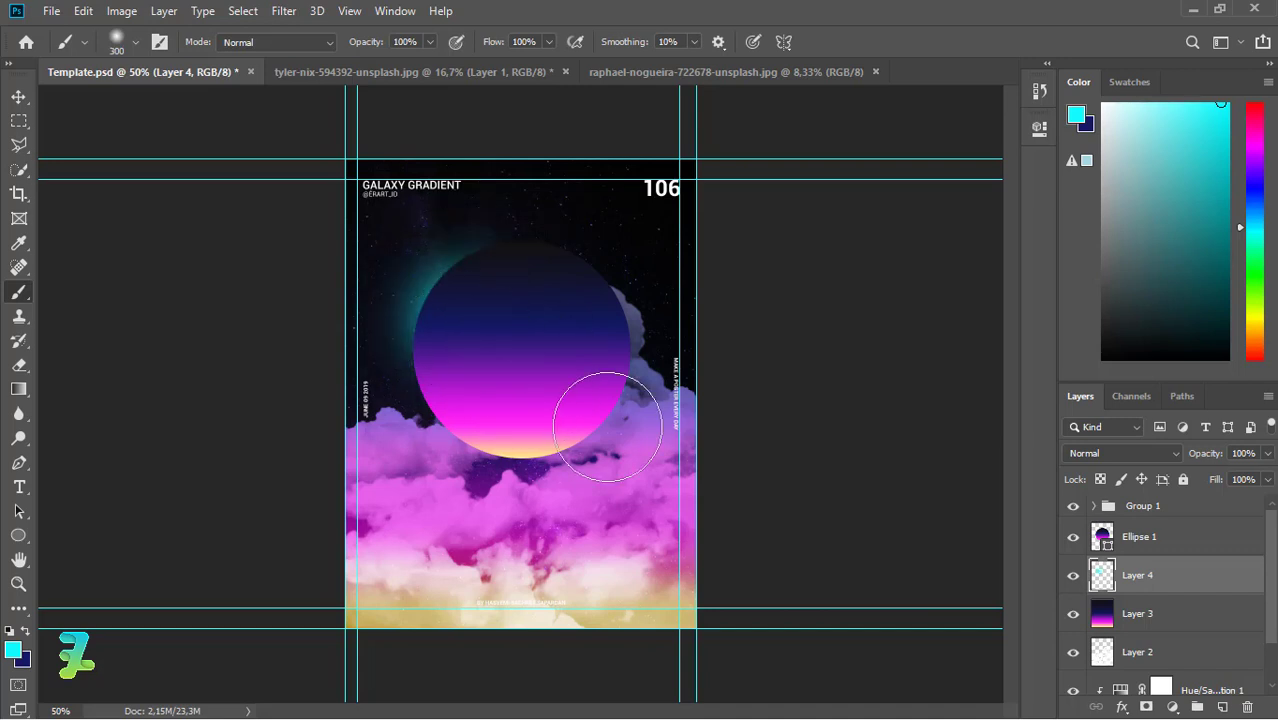
- Add a new layer above Layer 4 and change the foreground colour's hue from cyan to a bright azure blue
left_click(1228, 708)
key("i")
left_click(13, 651)
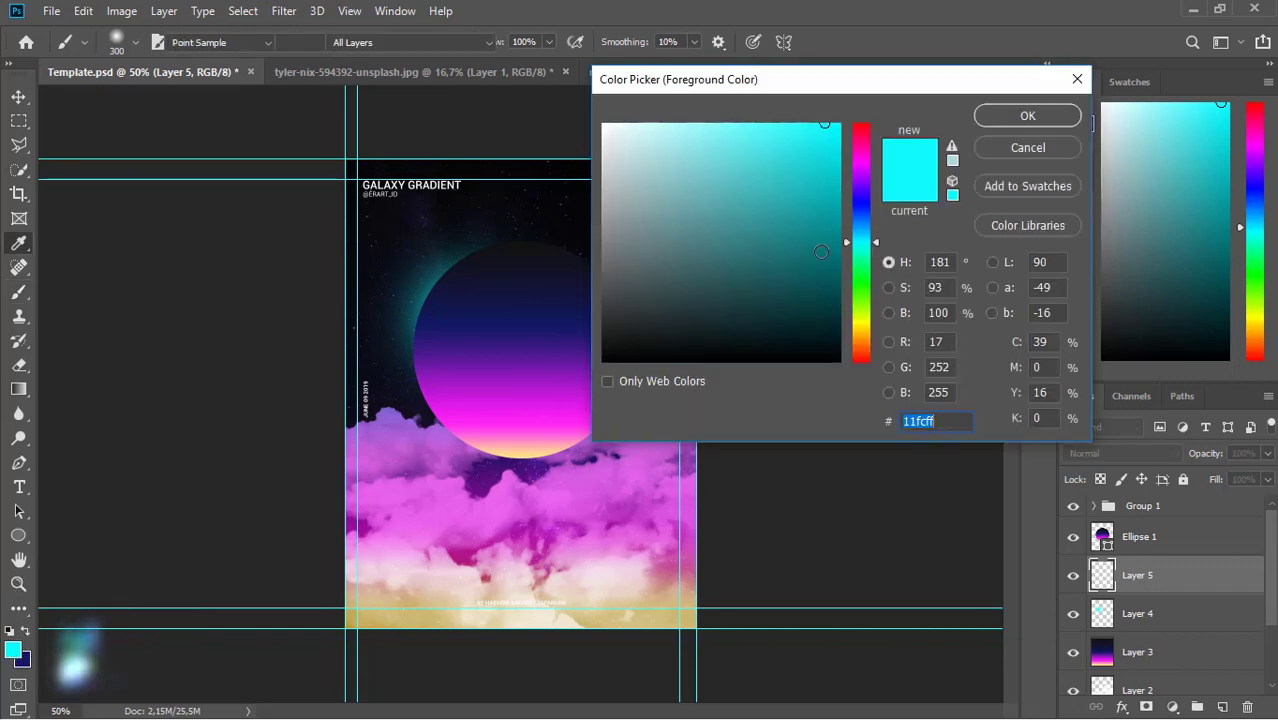
left_click(861, 223)
left_click(1028, 116)
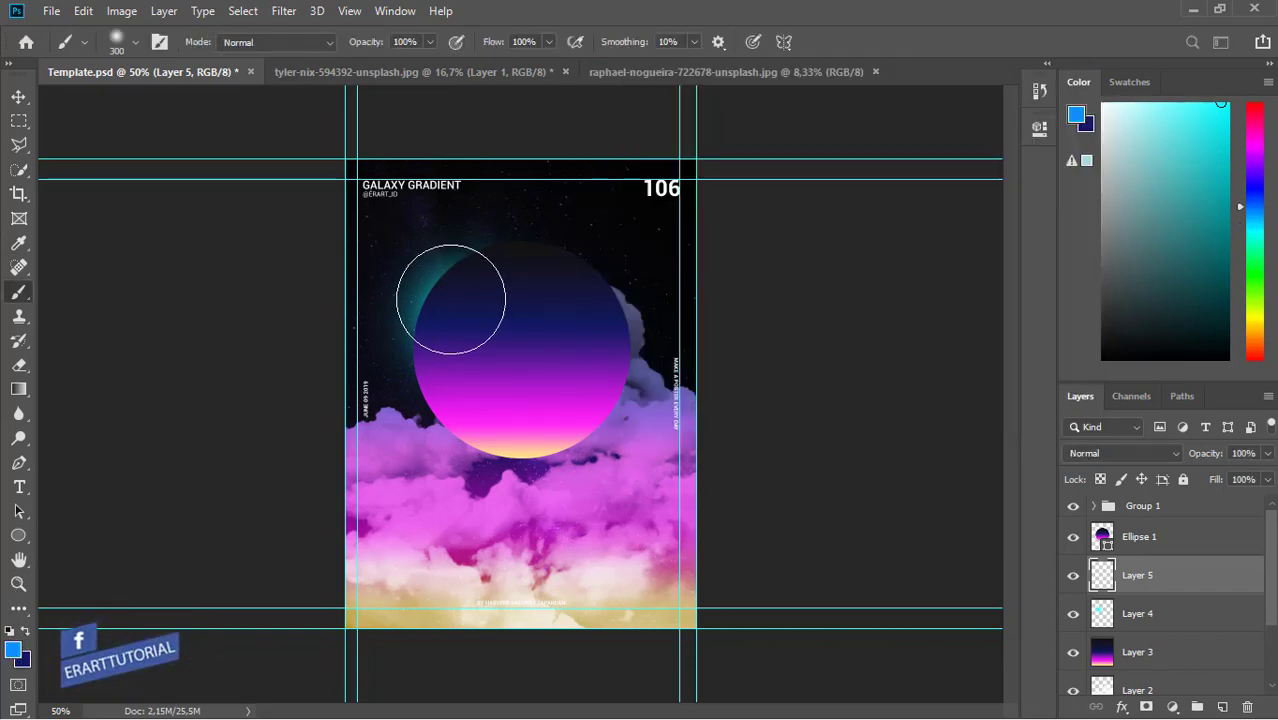
- Dab a soft blue glow on Layer 5 behind the circle's upper-left edge with the 300 px brush
left_click(451, 299)
key("ctrl+z")
left_click(470, 332)
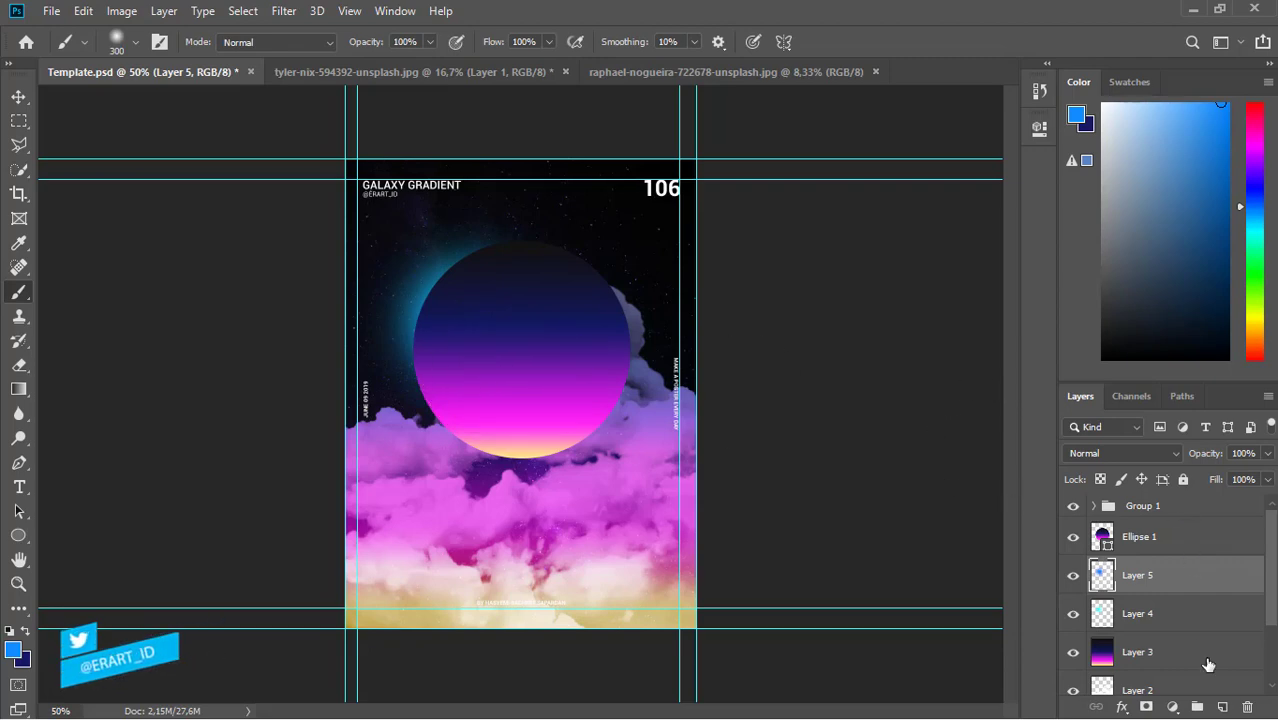
- Add a new layer above Ellipse 1 and try a soft blue dab on the circle's centre
key("alt+]")
left_click(1222, 707)
left_click(522, 336)
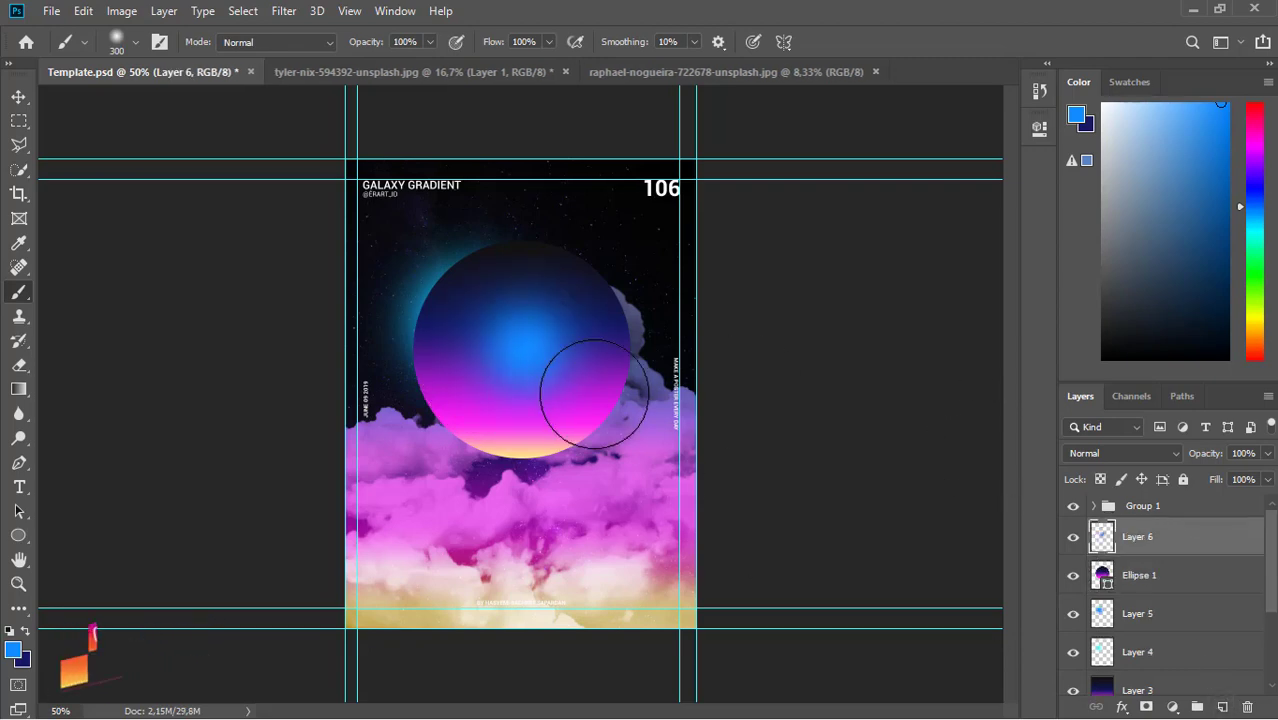
key("ctrl+z")
- Copy the masked man's layer from its photo document into the poster, floating that document's window for the transfer
left_click(18, 96)
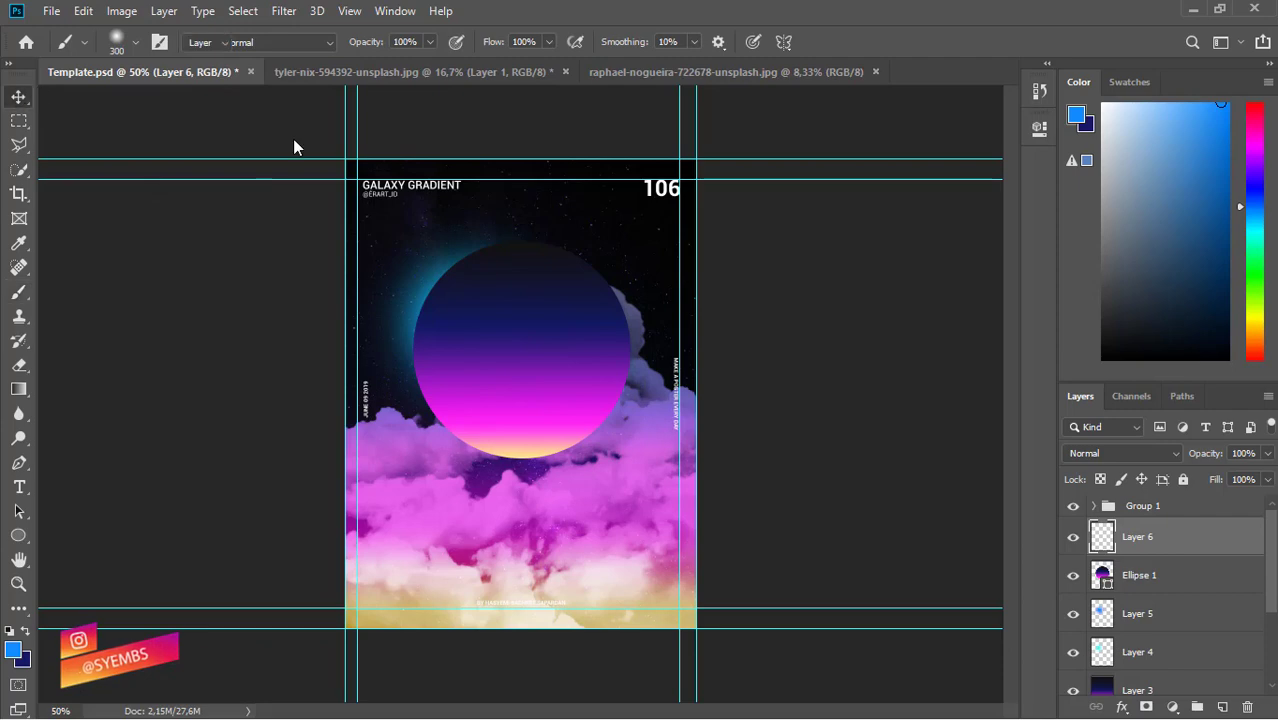
left_click(499, 74)
right_click(499, 72)
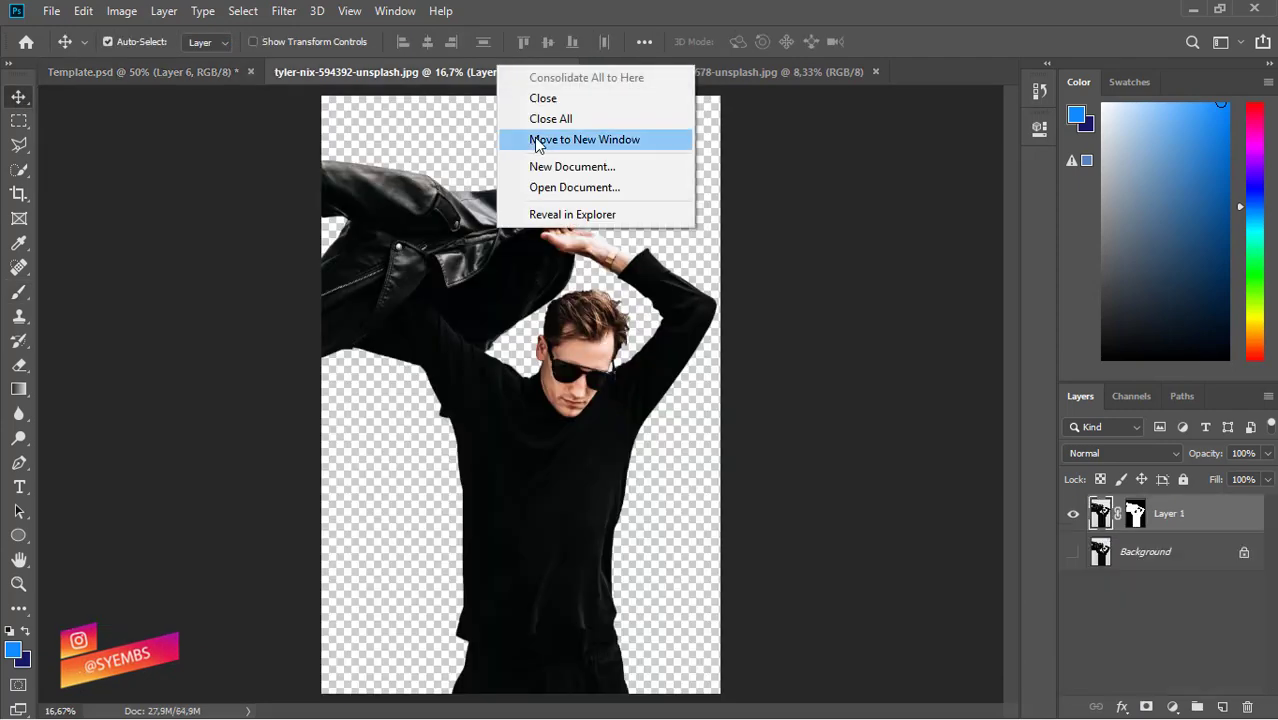
left_click(584, 140)
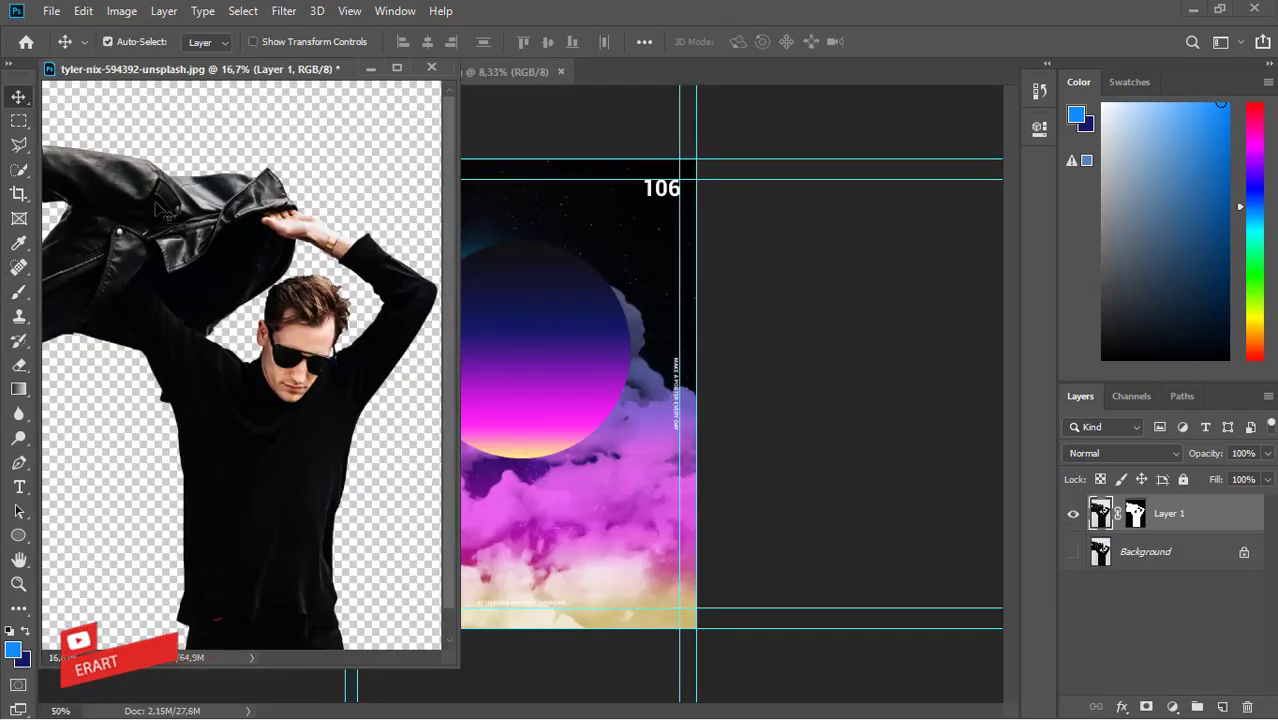
left_click_drag(310, 345, 533, 378)
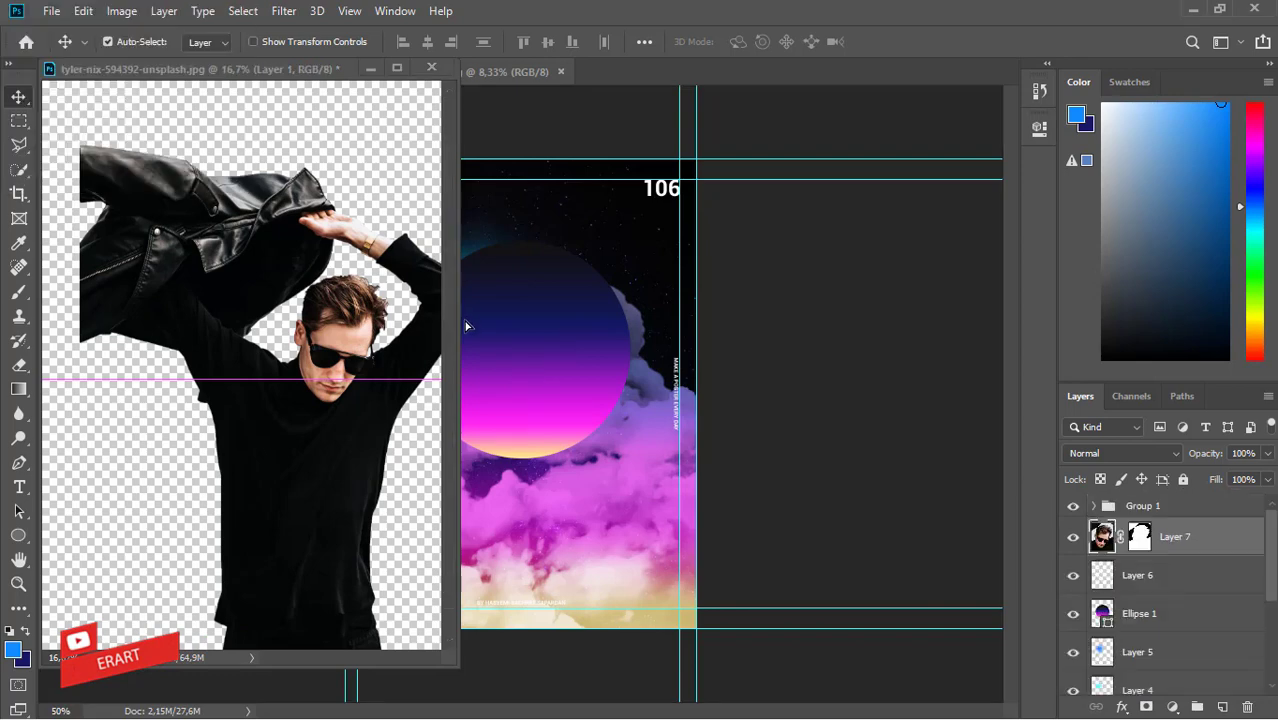
mouse_move(176, 72)
left_mouse_down()
mouse_move(364, 106)
mouse_move(627, 85)
mouse_move(323, 67)
mouse_move(156, 75)
left_mouse_up()
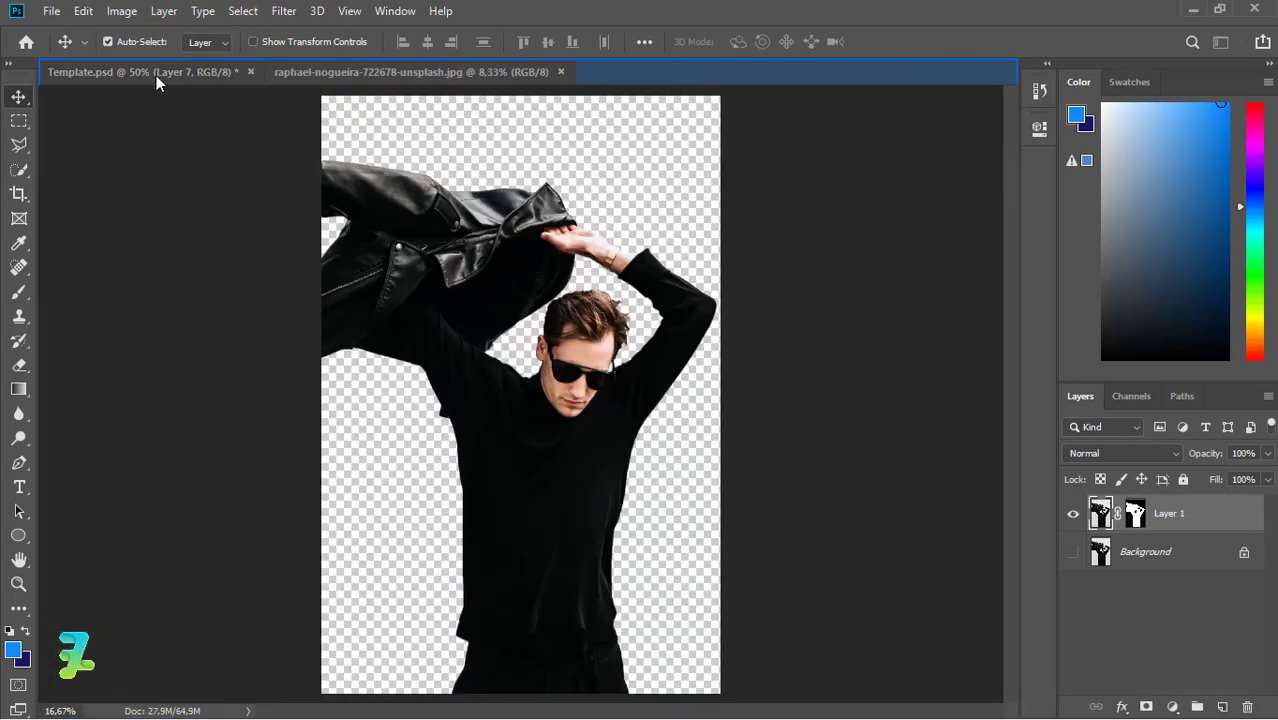
- Scale the man's layer in the poster down proportionally to 25.89%
left_click(156, 74)
key("ctrl+minus")
key("ctrl+minus")
key("ctrl+minus")
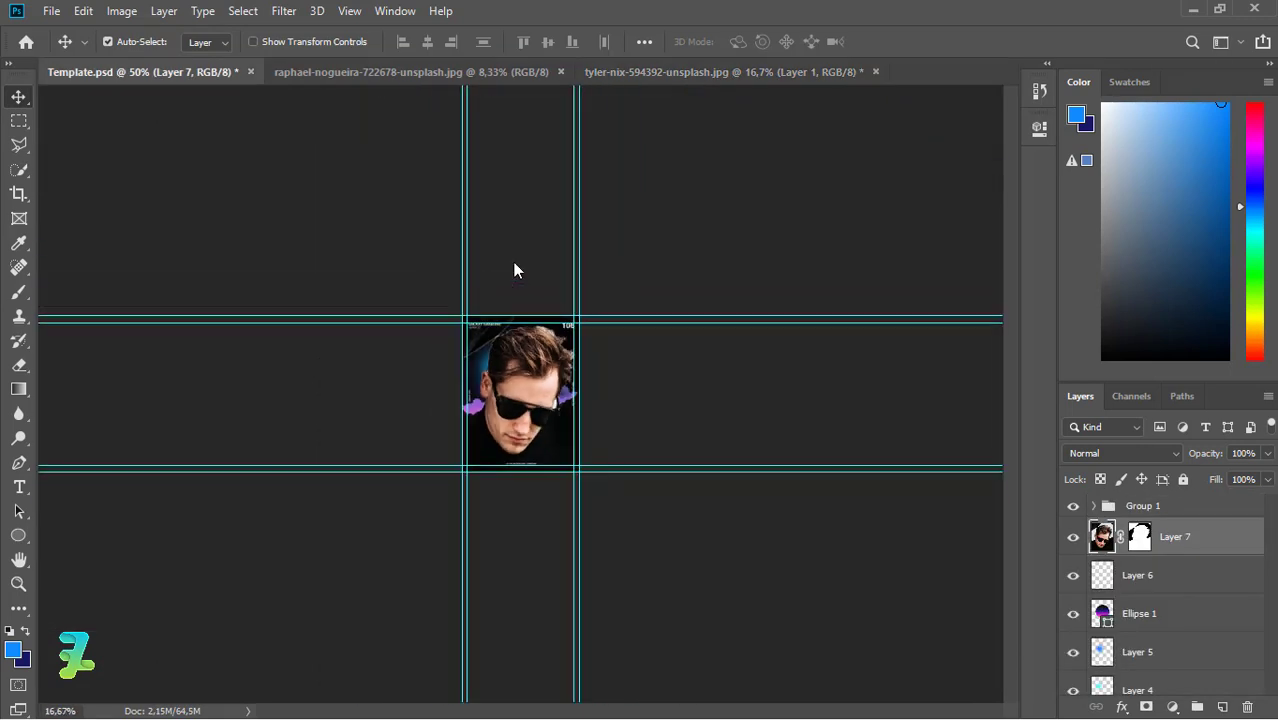
key("ctrl+t")
key("ctrl+minus")
key("ctrl+minus")
key("ctrl+minus")
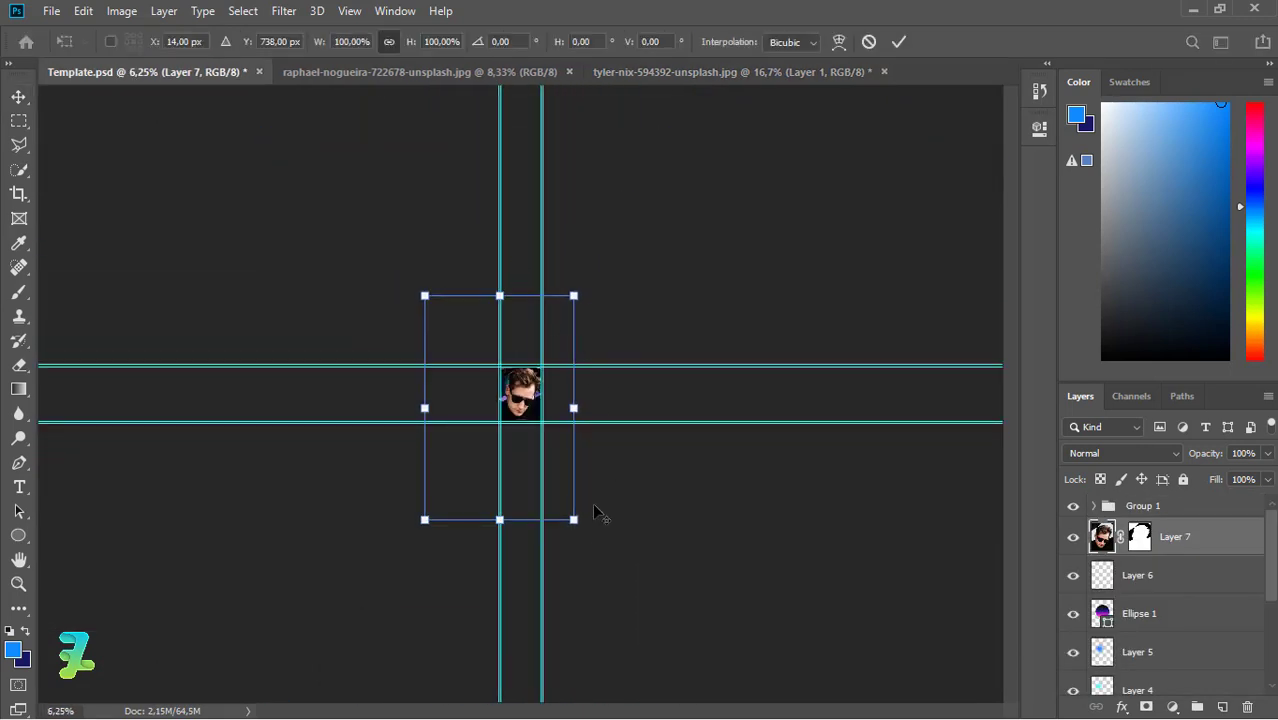
left_click_drag(560, 498, 505, 416)
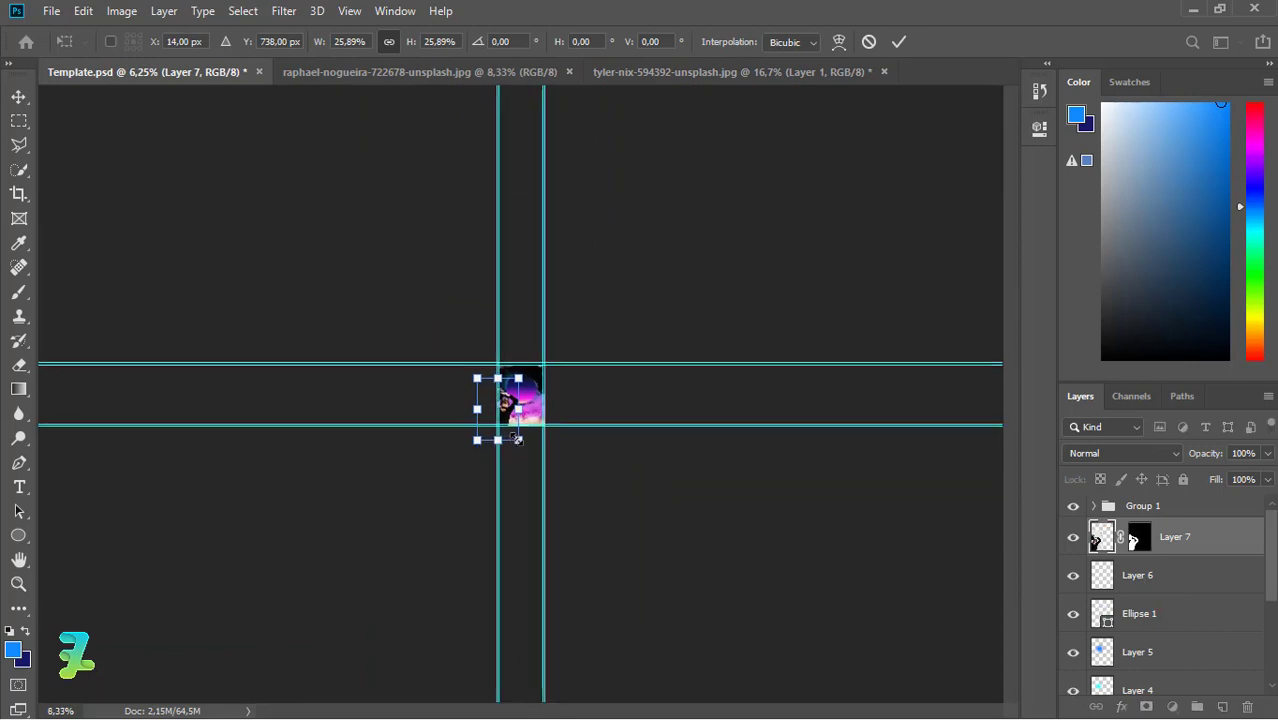
- Move the scaled man in front of the circle's lower part and apply the transform
key("ctrl+plus")
key("ctrl+plus")
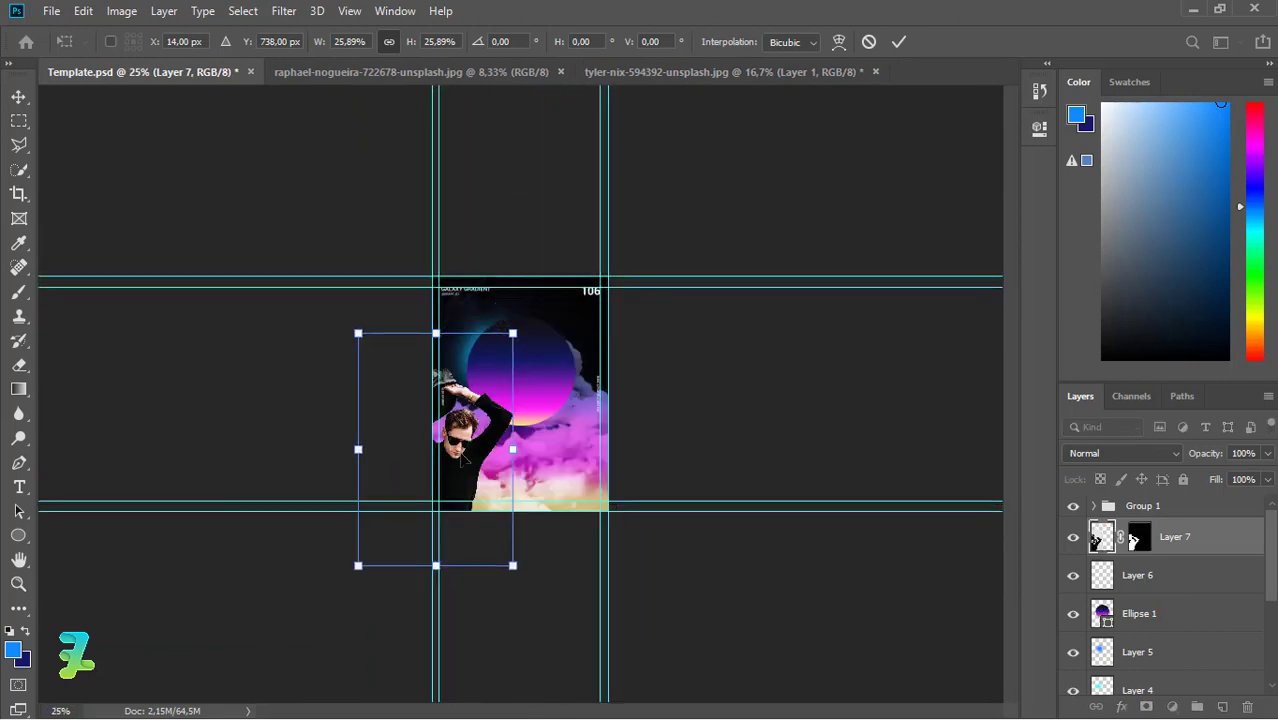
left_click_drag(482, 453, 531, 442)
left_click(18, 100)
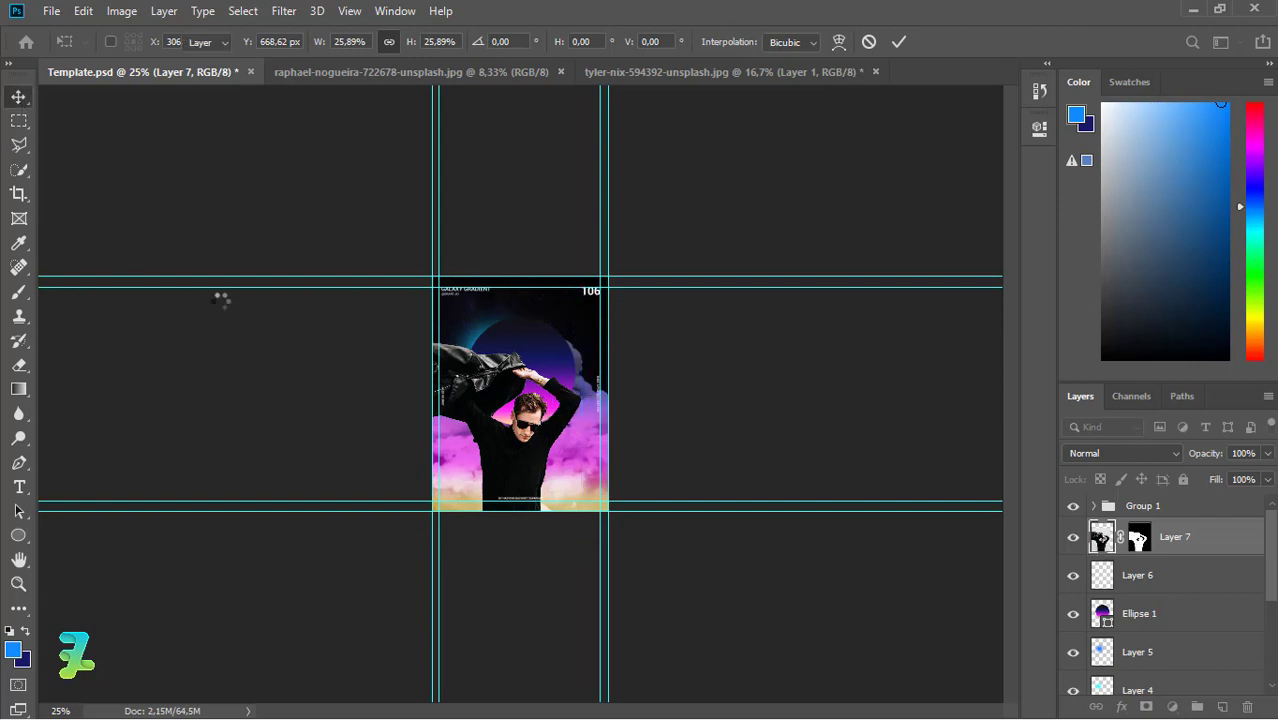
- Centre the man's layer horizontally on the whole canvas and clear the selection
key("ctrl+plus")
key("ctrl+plus")
key("ctrl+plus")
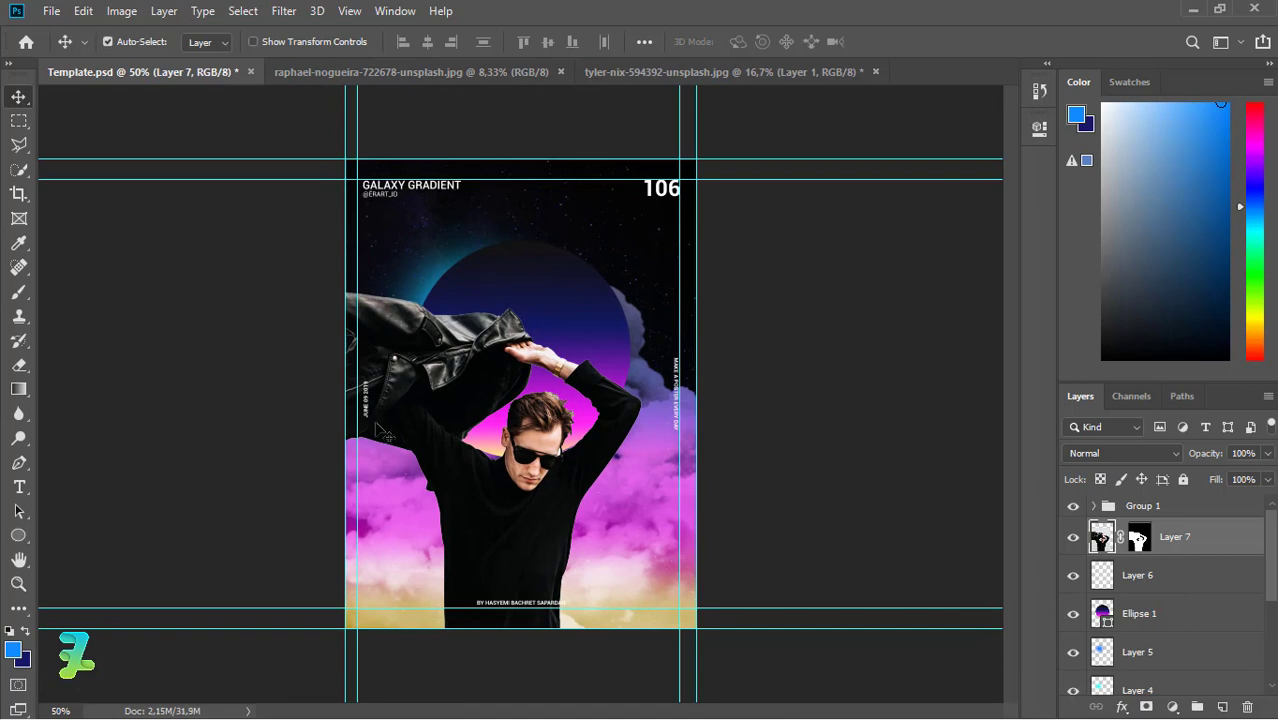
key("ctrl+a")
left_click(427, 42)
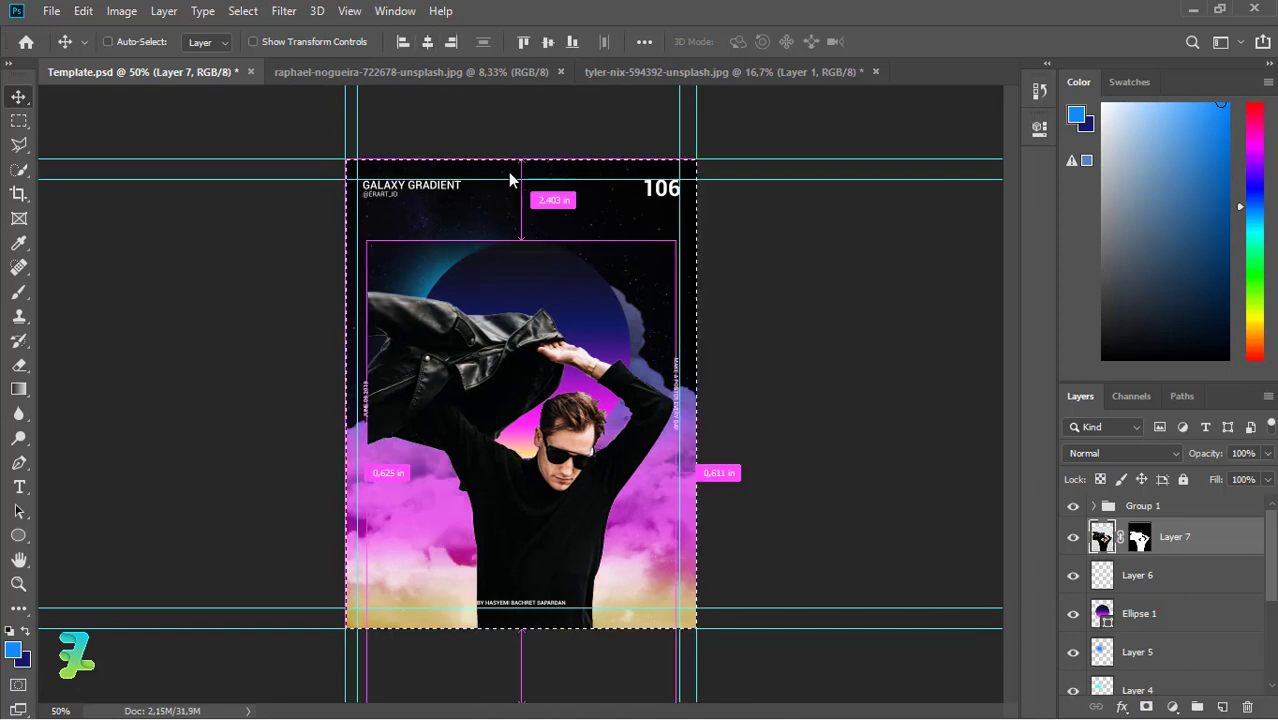
key("ctrl+d")
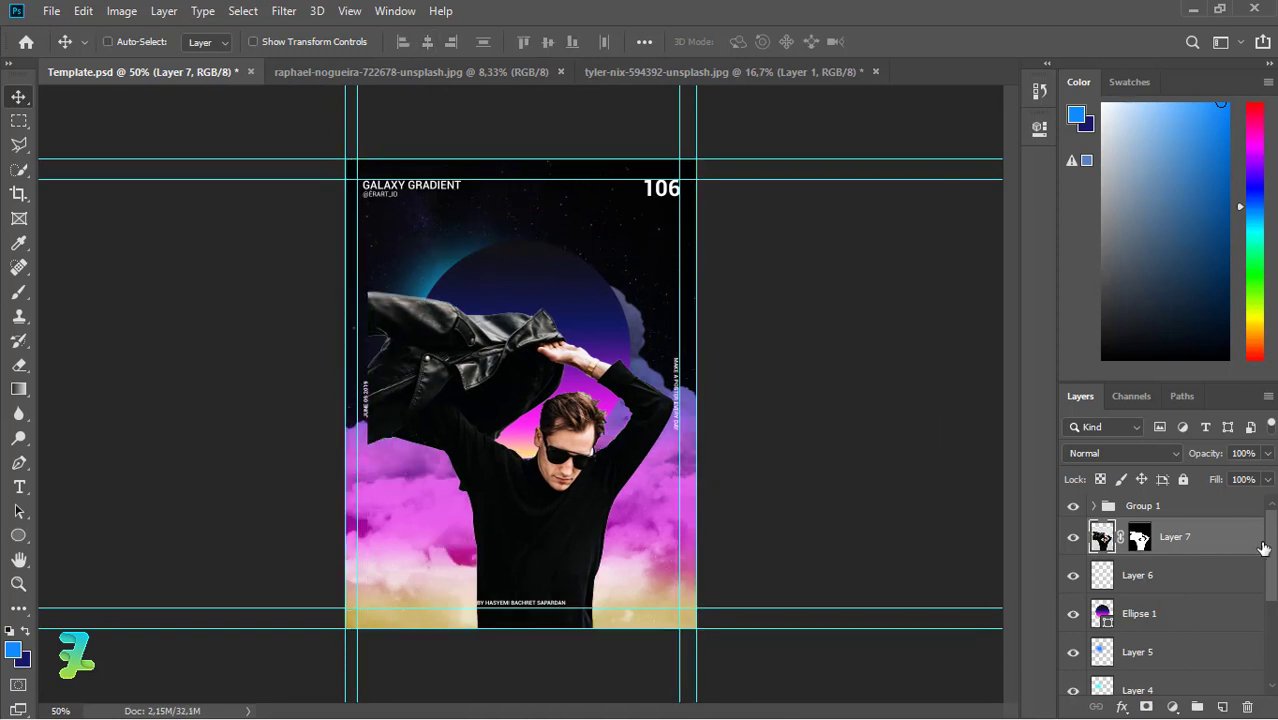
- Duplicate the starry Layer 1 together with its Hue/Saturation 1 adjustment
scroll(1230, 672, "down", 3)
key("ctrl+alt+a")
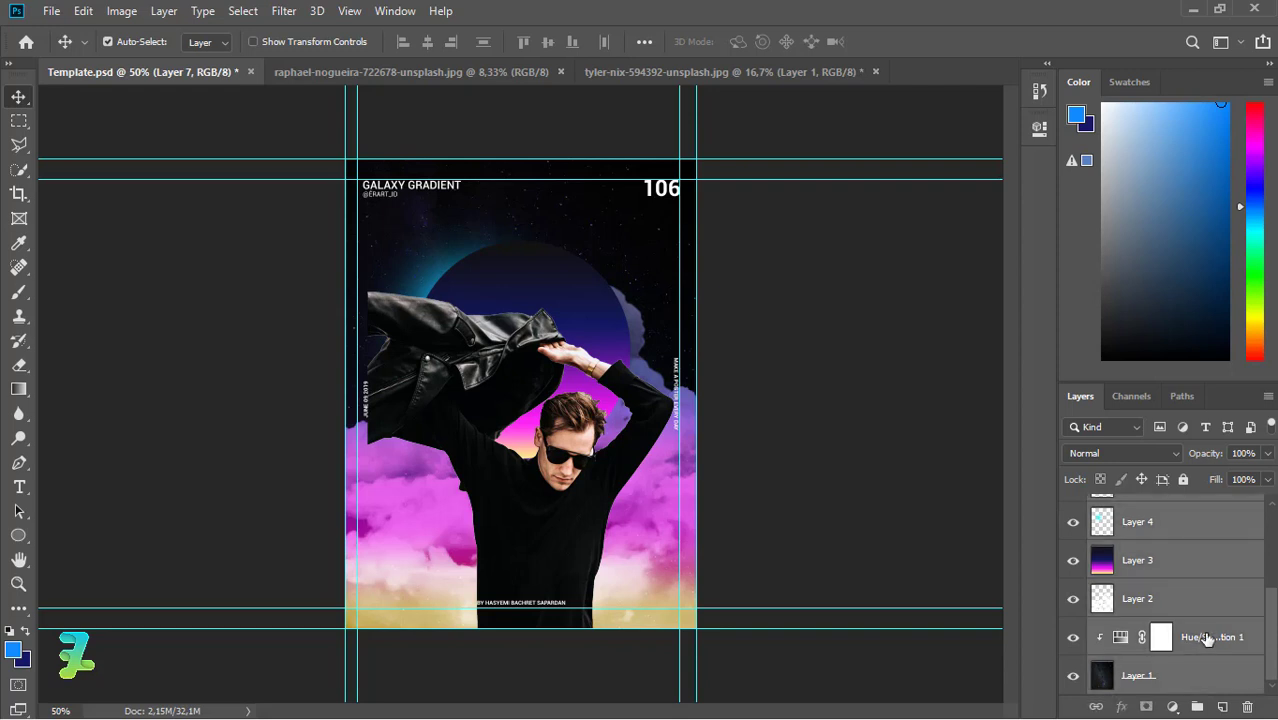
left_click(1207, 641, "shift")
left_click(1207, 641)
left_click(1214, 679)
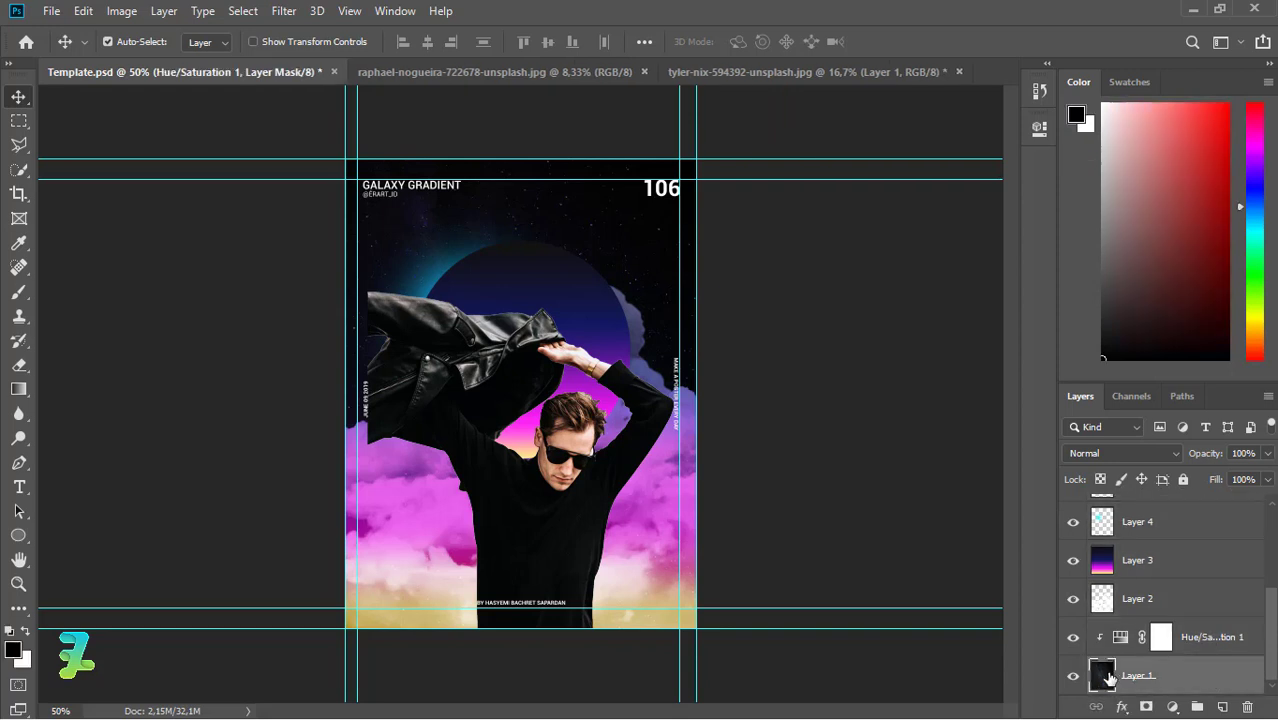
key("ctrl+j")
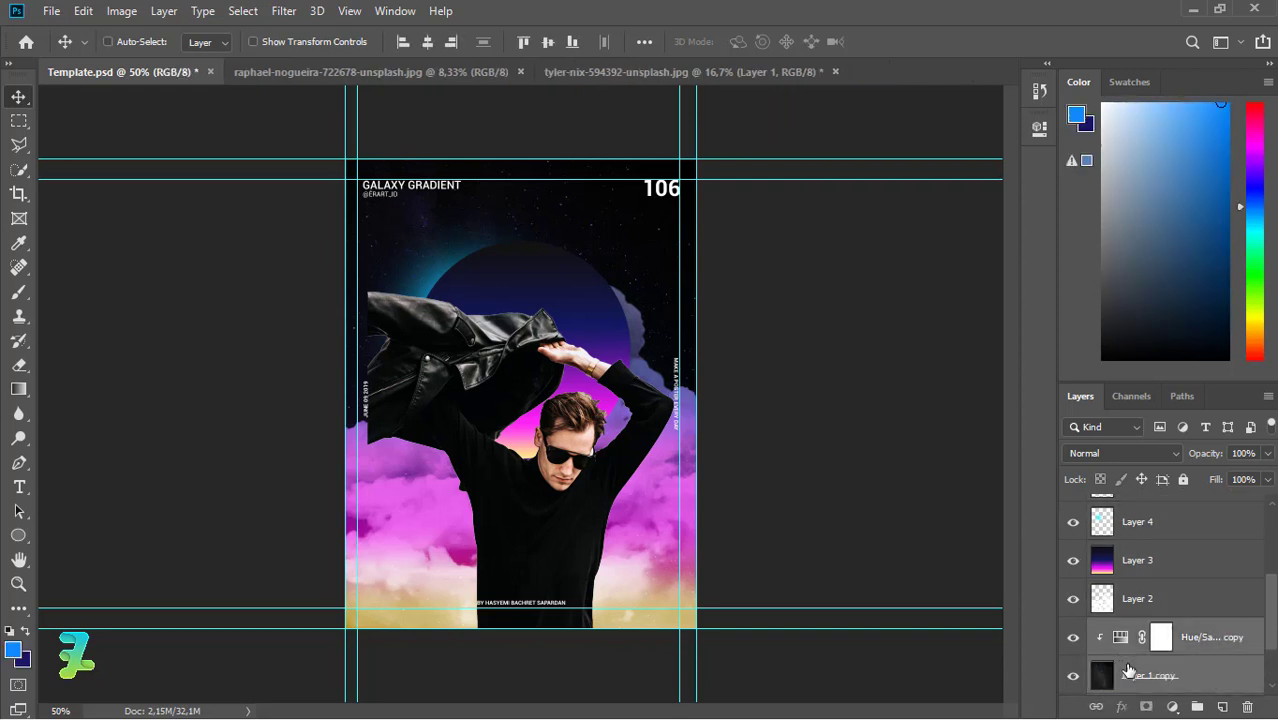
- Move the duplicated starry layer and its Hue/Saturation adjustment above Layer 7 and clip them to the man
right_click(1158, 640)
left_click(1101, 683)
scroll(1274, 630, "down", 2)
mouse_move(1200, 565)
left_mouse_down()
mouse_move(1150, 505)
mouse_move(1108, 482)
mouse_move(1138, 532)
mouse_move(1198, 552)
left_mouse_up()
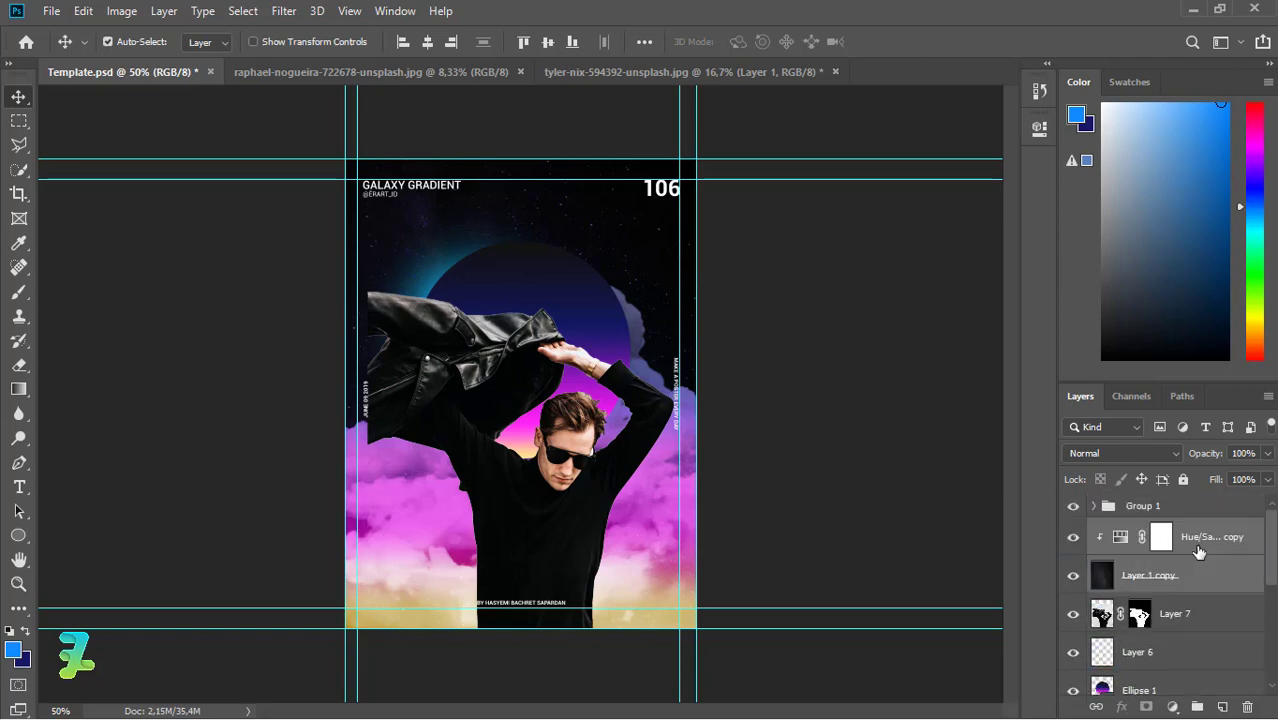
right_click(1188, 553)
left_click(1009, 362)
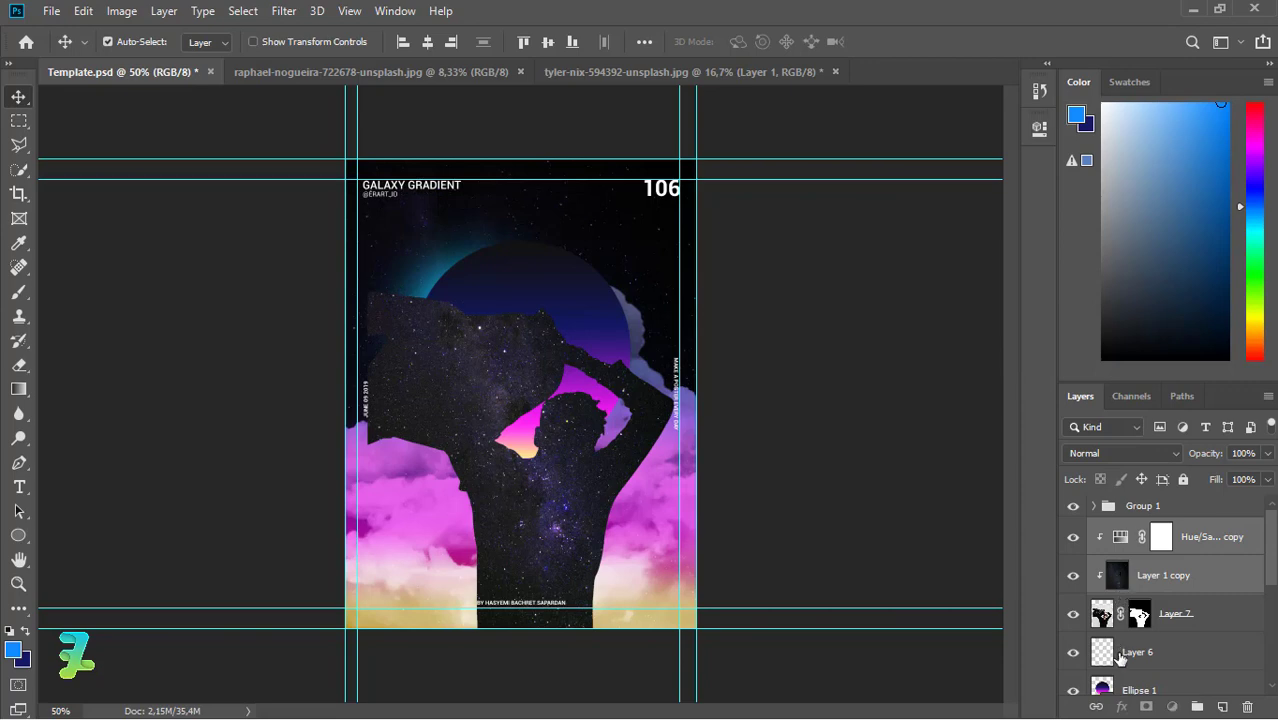
- Lower the opacity of the clipped Layer 1 copy to 30%
left_click(1267, 453)
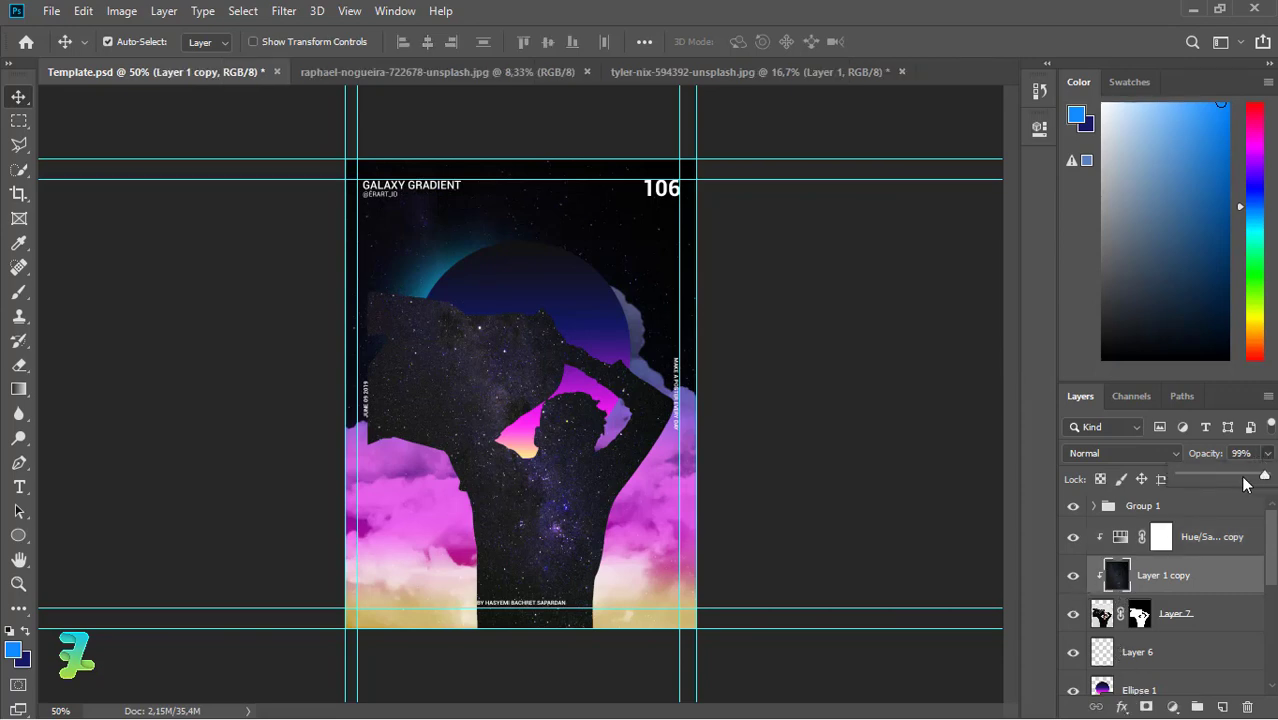
left_click_drag(1267, 474, 1206, 484)
key("ctrl+plus")
key("ctrl+plus")
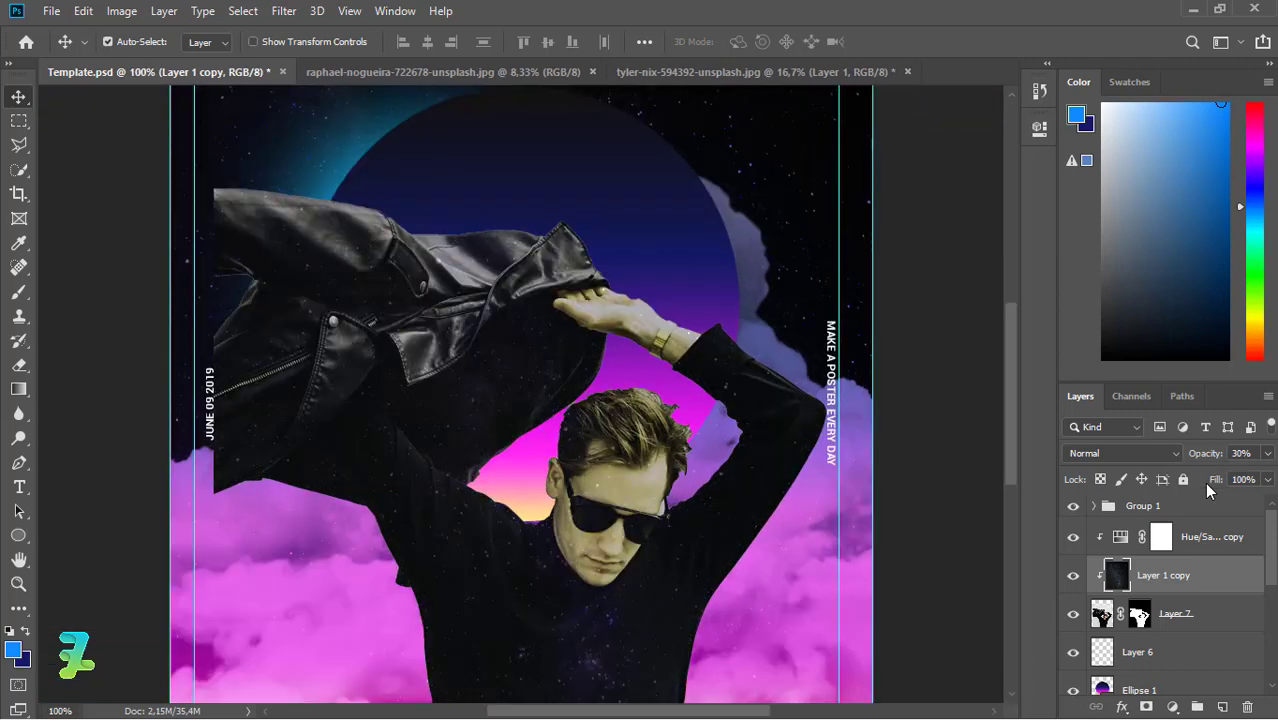
key("ctrl+plus")
key("ctrl+minus")
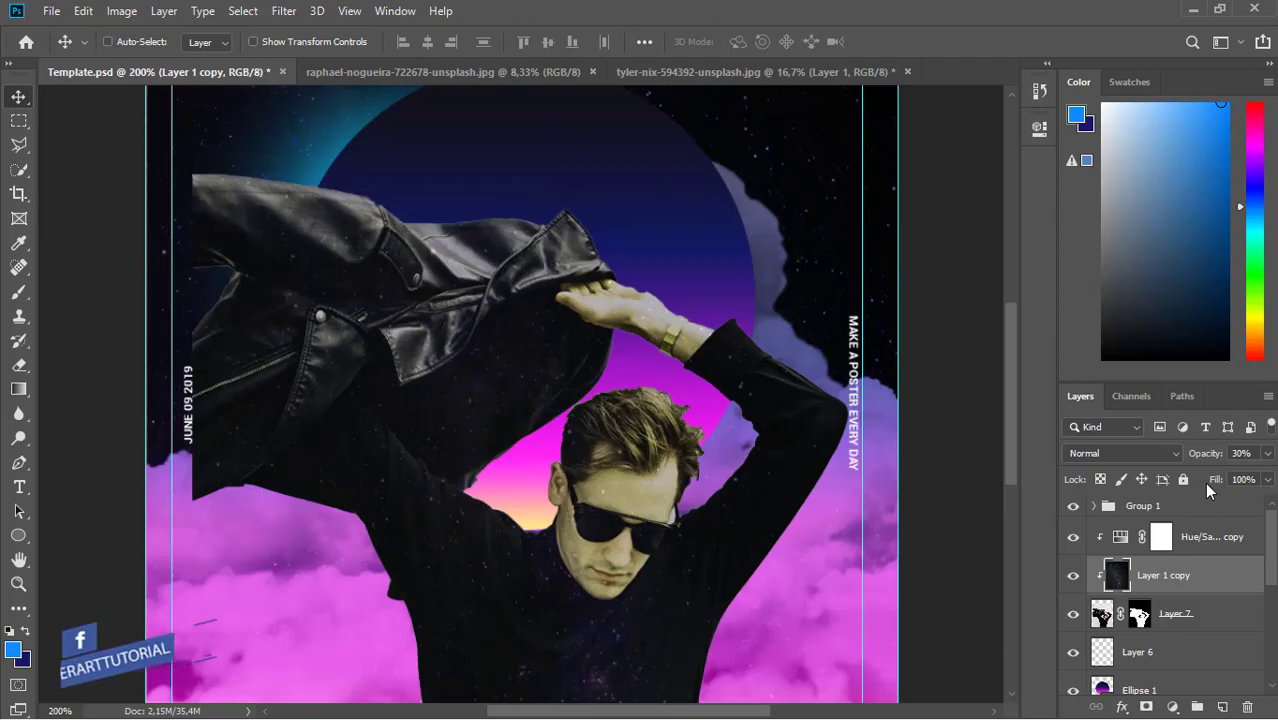
- Add a layer mask to Layer 1 copy and brush black over the man's head with a soft brush
left_click(25, 296)
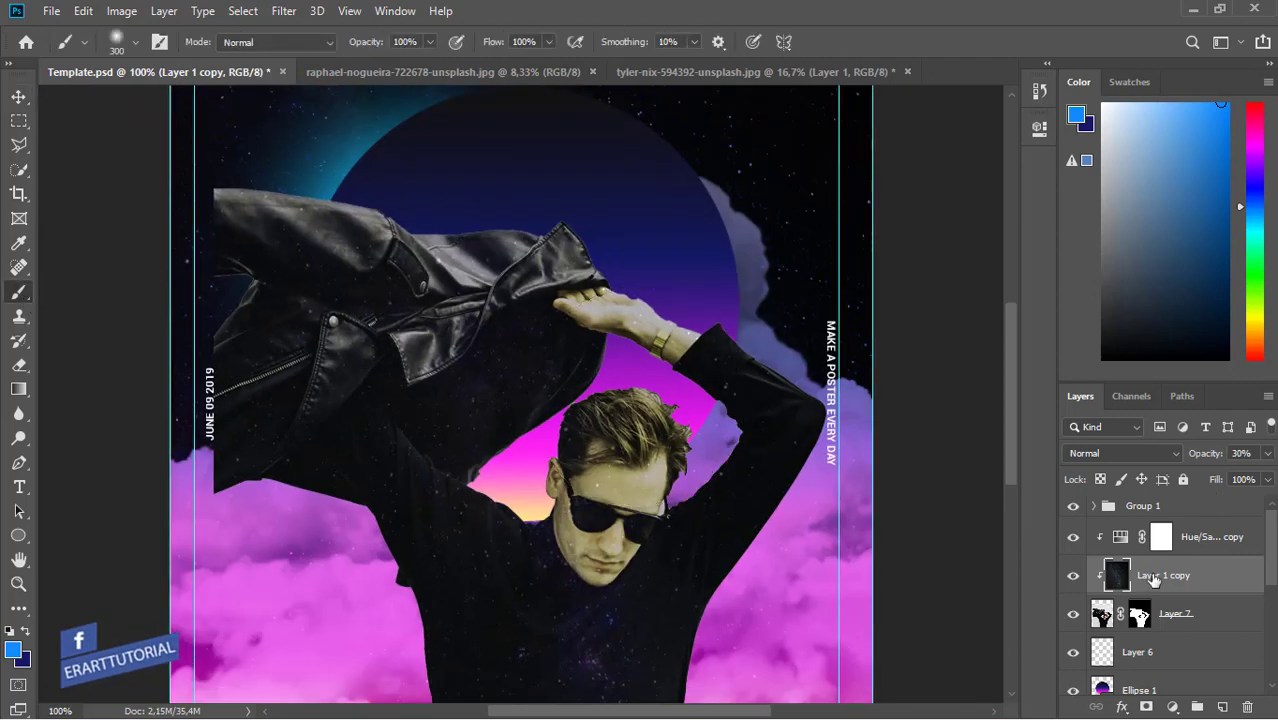
key("d")
key("bracketleft")
key("bracketleft")
key("bracketleft")
key("bracketleft")
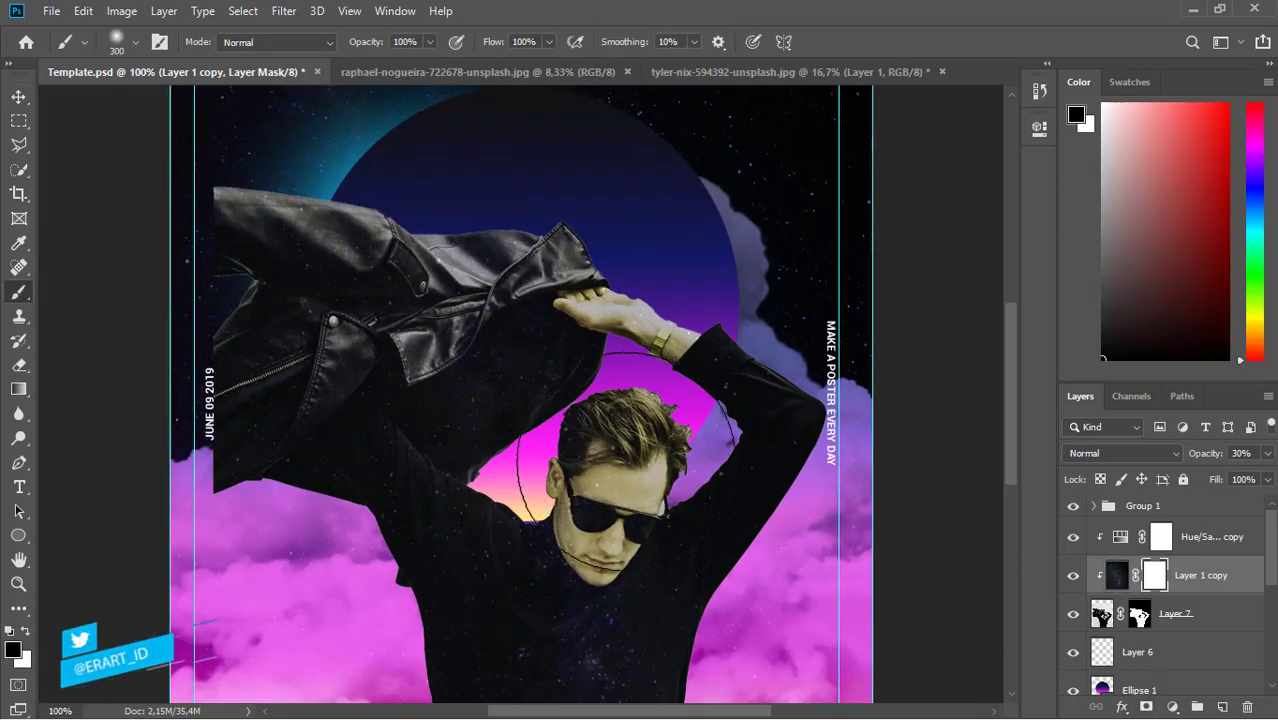
left_click_drag(615, 443, 636, 447)
key("bracketleft")
key("bracketleft")
key("bracketleft")
key("bracketleft")
key("bracketleft")
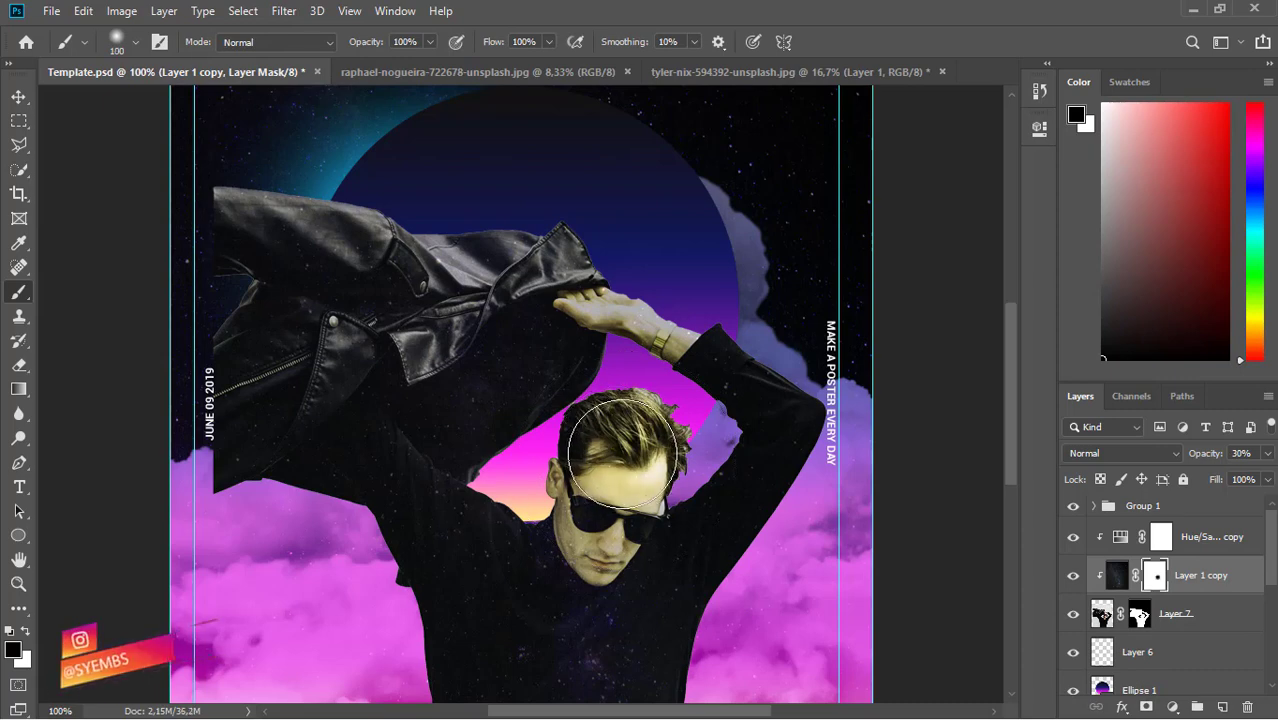
- Try brushing directly on Layer 1 copy over the face, hand and jacket collar, reducing the brush from 70 to 25
key("ctrl+2")
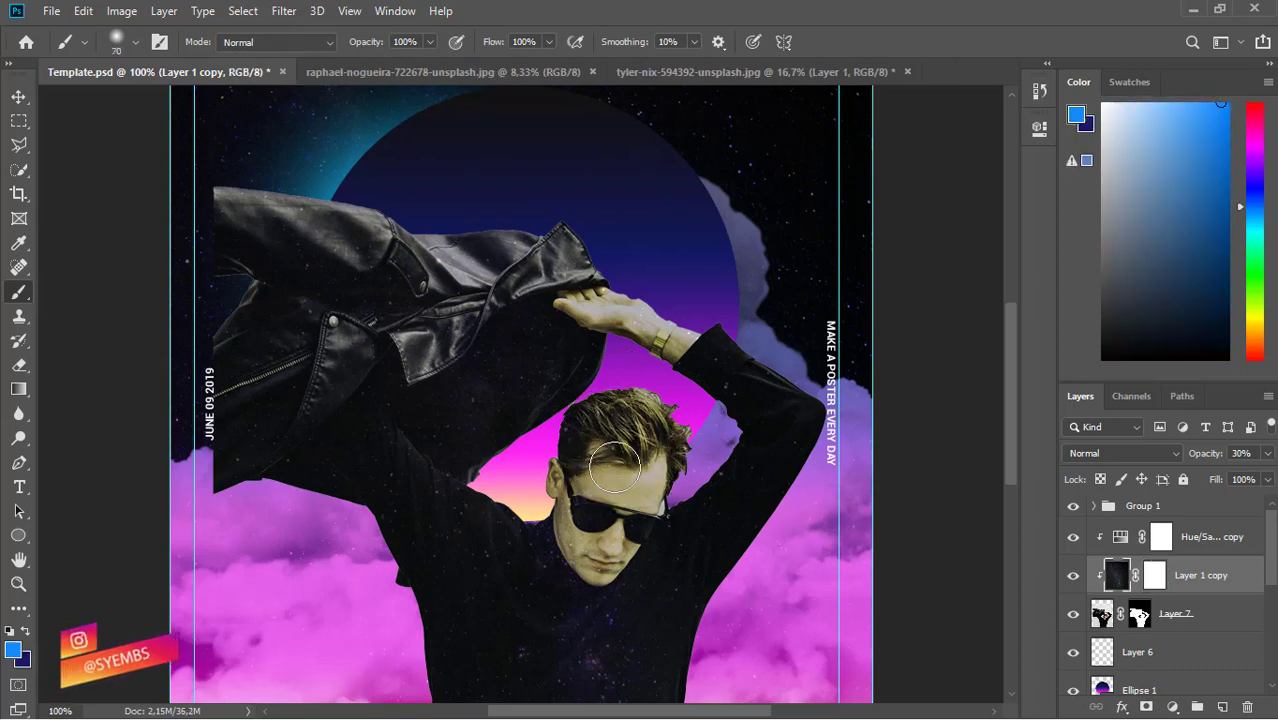
mouse_move(638, 480)
left_mouse_down()
mouse_move(595, 535)
mouse_move(584, 524)
left_mouse_up()
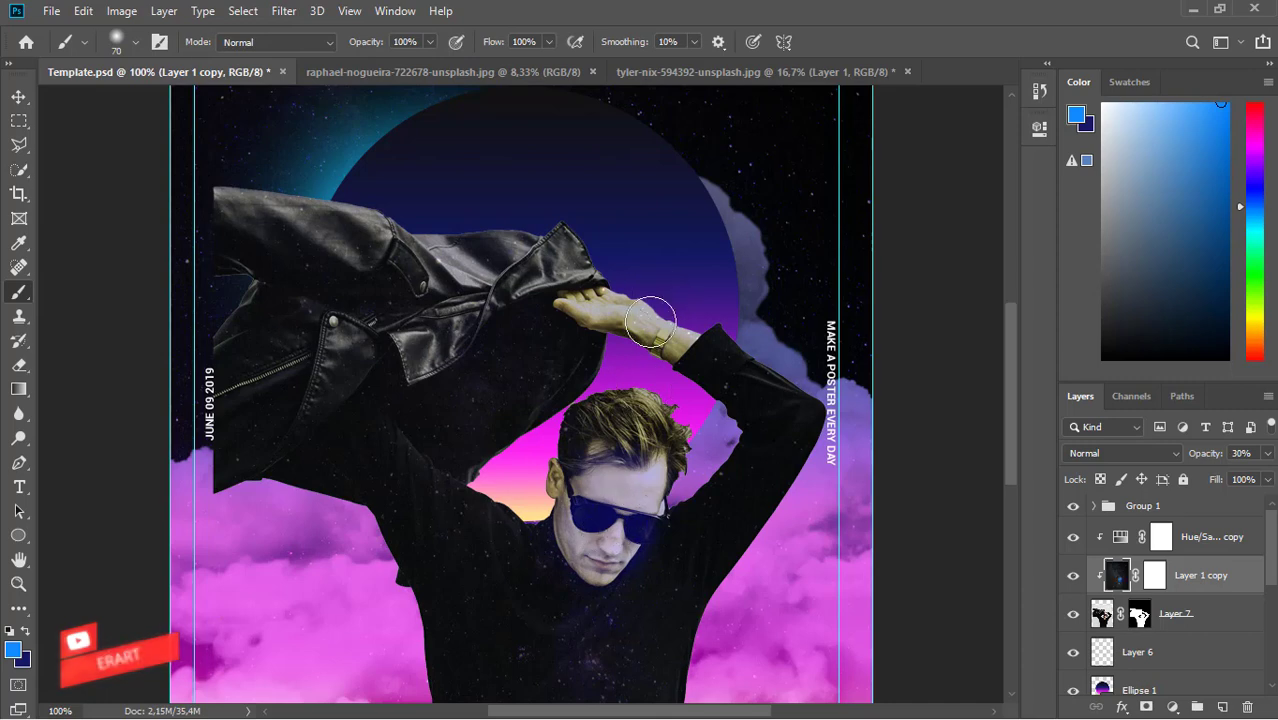
key("bracketleft")
key("bracketleft")
key("bracketleft")
key("bracketleft")
key("bracketleft")
key("bracketleft")
key("bracketleft")
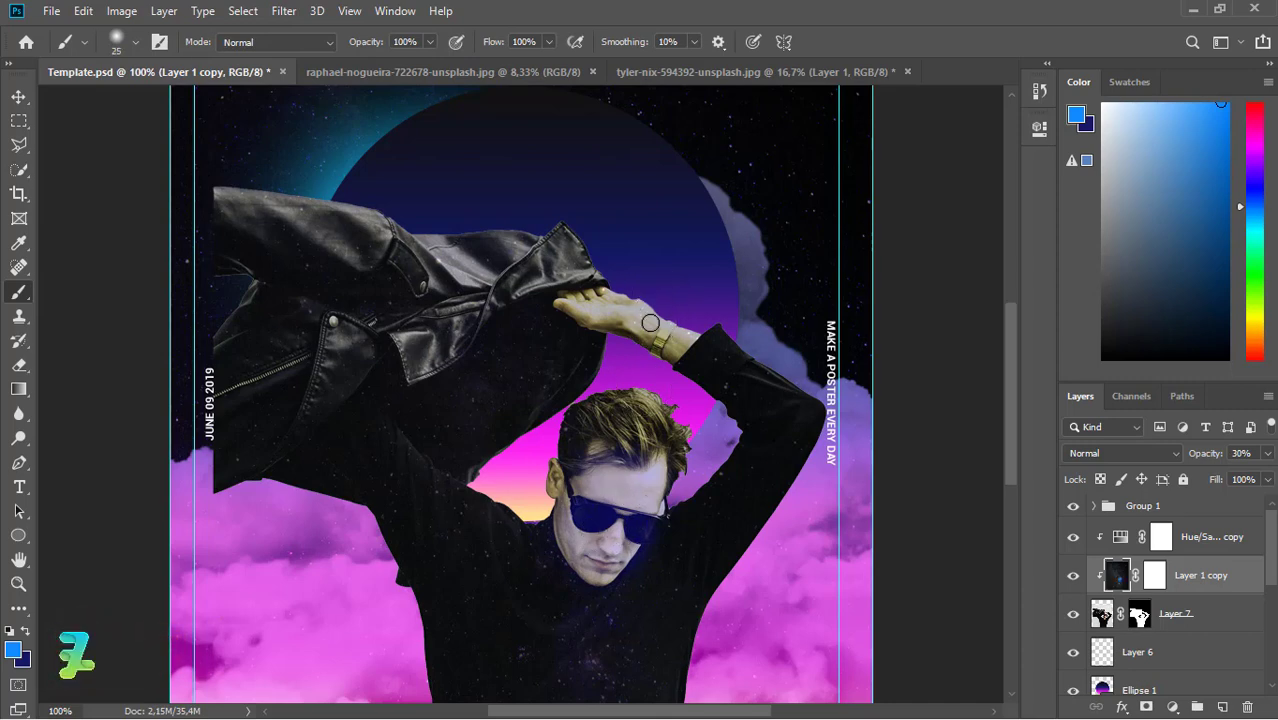
mouse_move(647, 333)
left_mouse_down()
mouse_move(673, 350)
mouse_move(617, 302)
mouse_move(565, 302)
mouse_move(665, 344)
left_mouse_up()
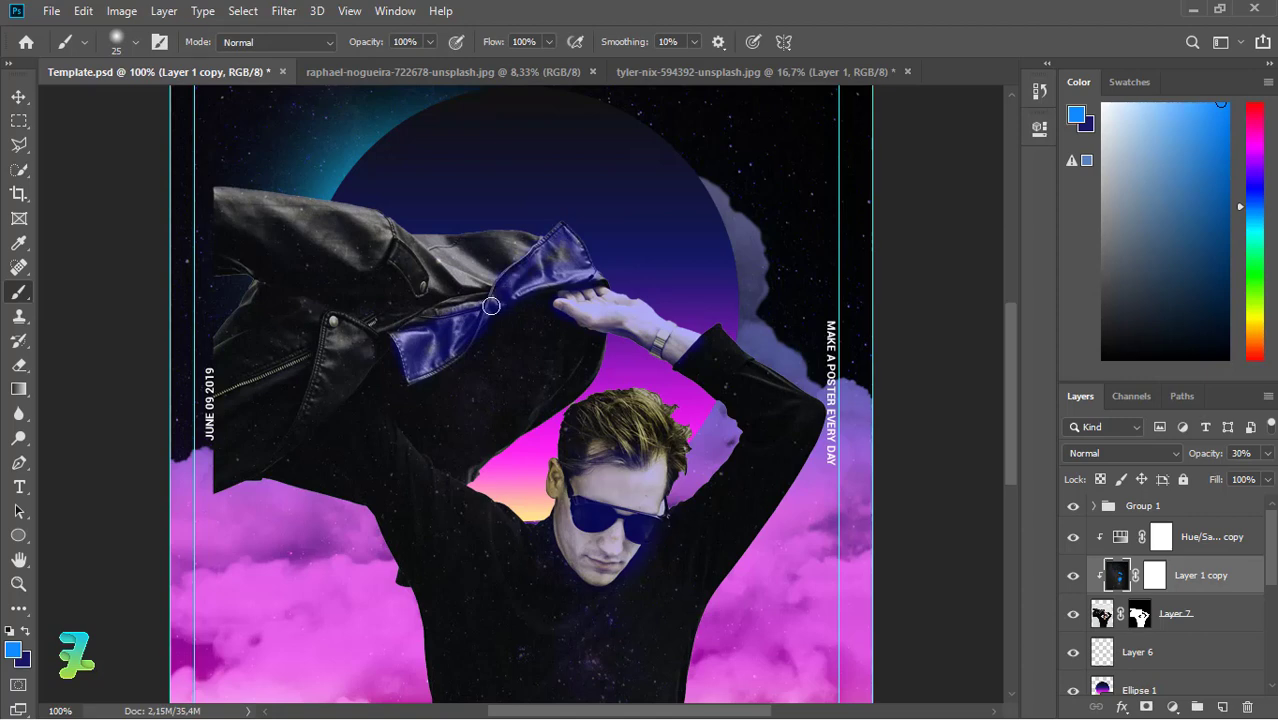
left_click_drag(314, 390, 290, 443)
- Undo the brush strokes, the layer mask and the opacity reduction on Layer 1 copy
key("ctrl+z")
key("ctrl+z")
key("ctrl+z")
left_click(1036, 96)
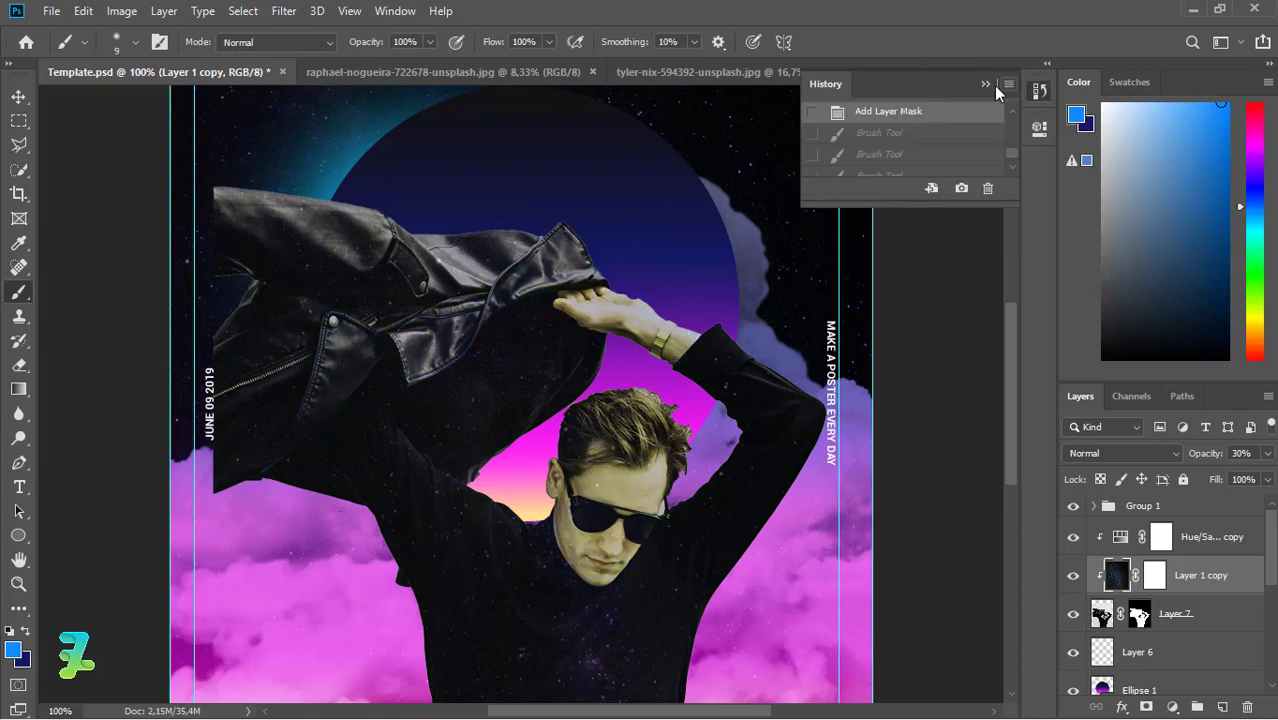
left_click(986, 84)
key("ctrl+z")
key("ctrl+z")
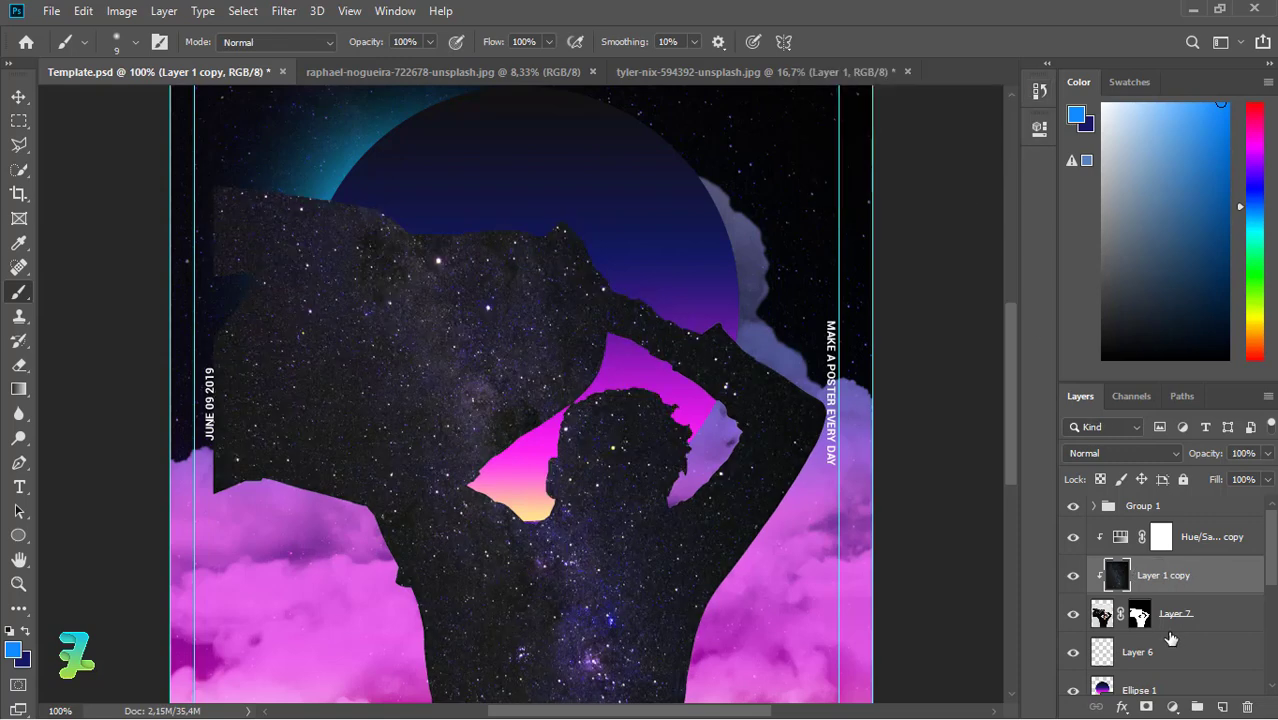
key("ctrl+y")
- Add a white layer mask to Layer 1 copy and lower the layer's opacity to 73%
left_click(1146, 707)
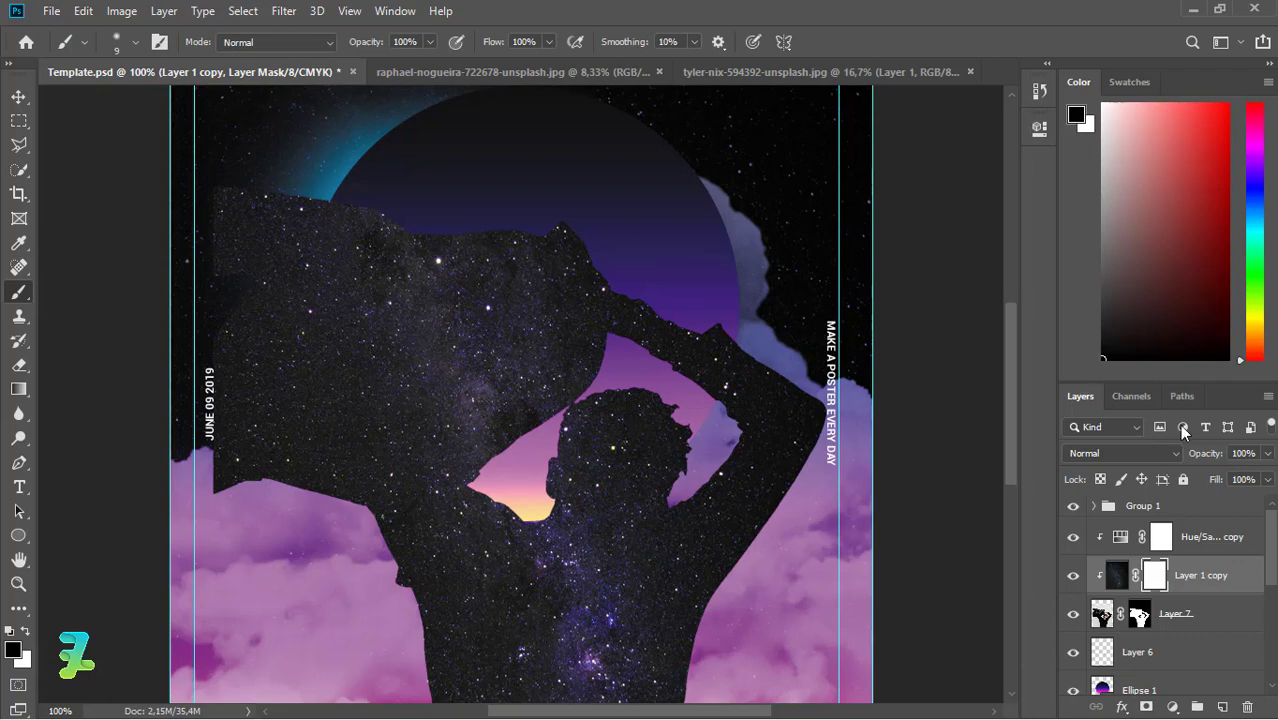
left_click(1267, 453)
left_click_drag(1266, 474, 1244, 480)
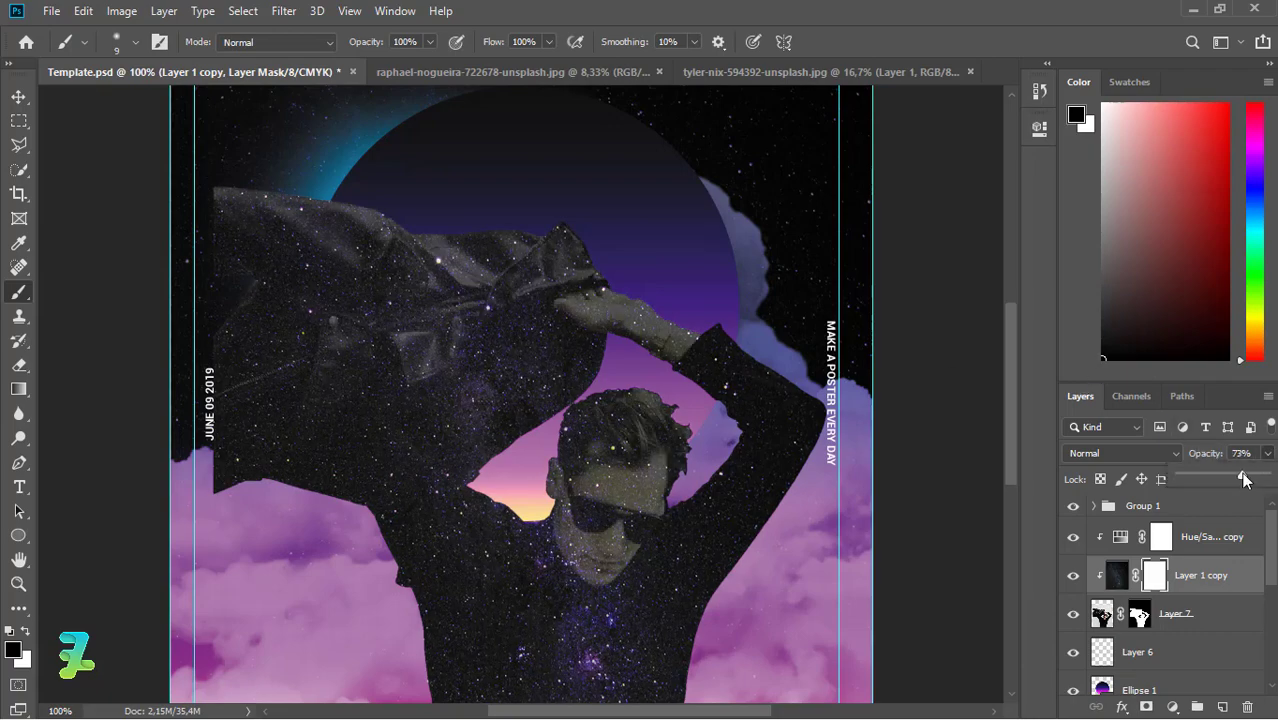
- Paint black on the Layer 1 copy mask over the raised hand, wrist and watch to remove the stars there
left_click(654, 348)
left_click_drag(672, 342, 648, 333)
key("ctrl+plus")
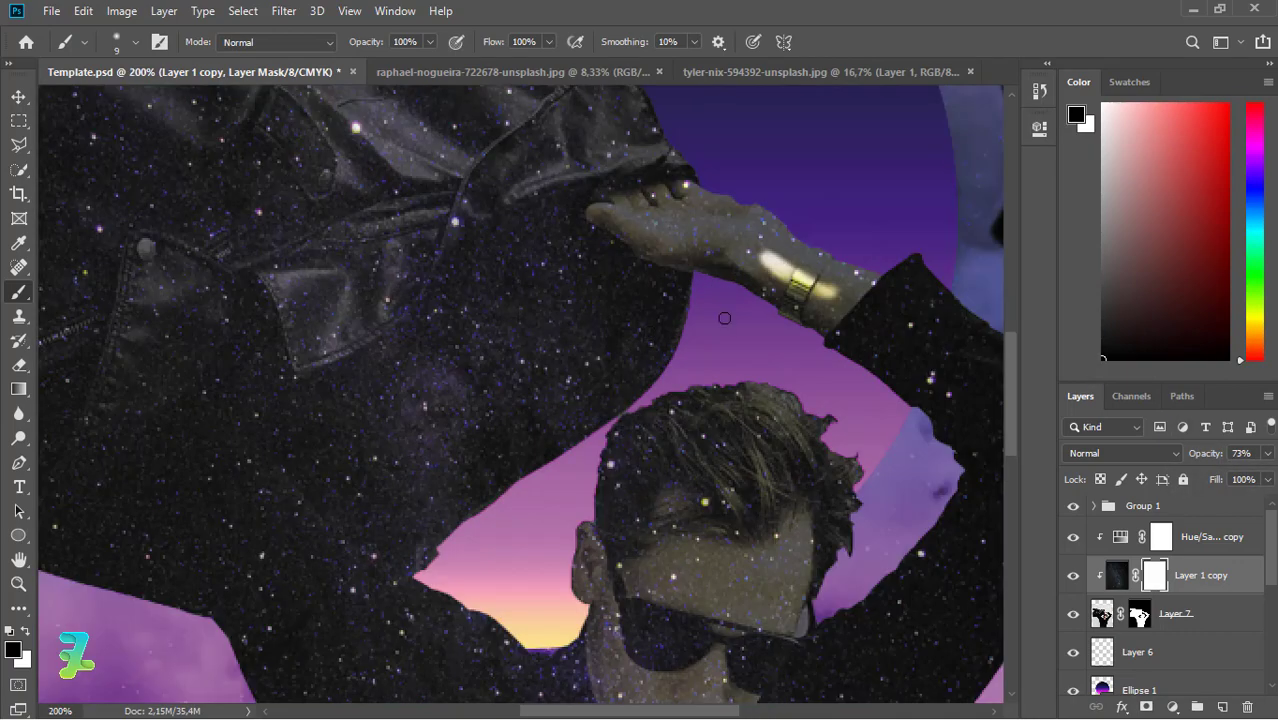
mouse_move(872, 282)
left_mouse_down()
mouse_move(693, 188)
mouse_move(592, 210)
mouse_move(645, 254)
mouse_move(761, 285)
mouse_move(831, 328)
mouse_move(698, 248)
mouse_move(814, 299)
mouse_move(834, 284)
mouse_move(737, 257)
mouse_move(700, 223)
mouse_move(636, 218)
left_mouse_up()
key("bracketright")
key("bracketright")
key("bracketright")
key("bracketright")
key("bracketright")
key("bracketright")
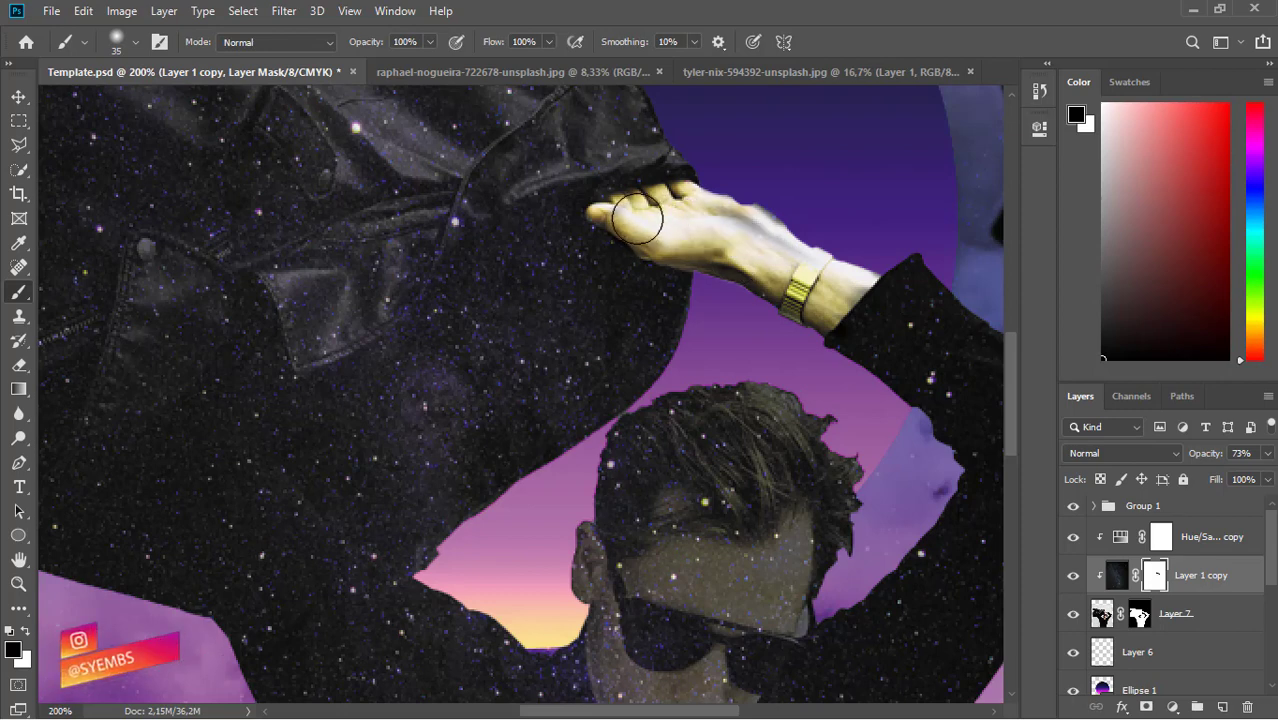
key("bracketleft")
mouse_move(723, 226)
left_mouse_down()
mouse_move(722, 215)
mouse_move(776, 228)
mouse_move(858, 283)
left_mouse_up()
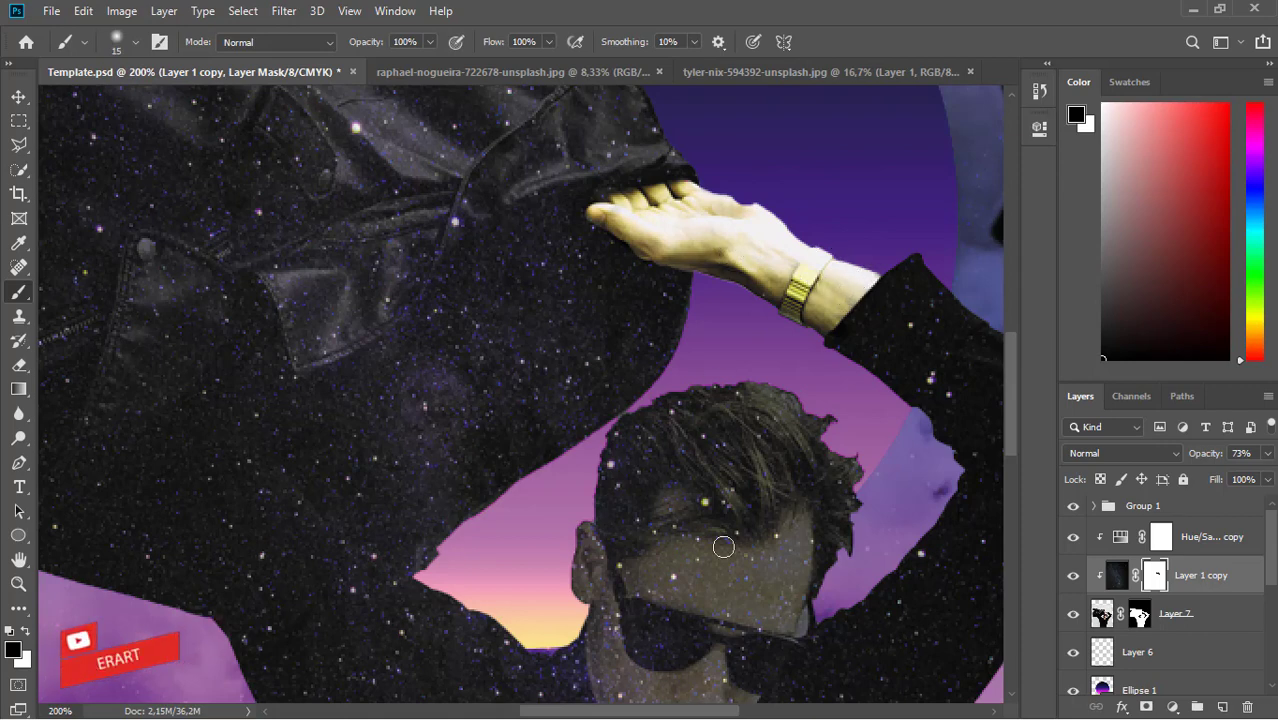
- Paint black on the mask over the face with sunglasses, the jacket's twisted collar and its buttoned lapel flap
scroll(1010, 400, "down", 3)
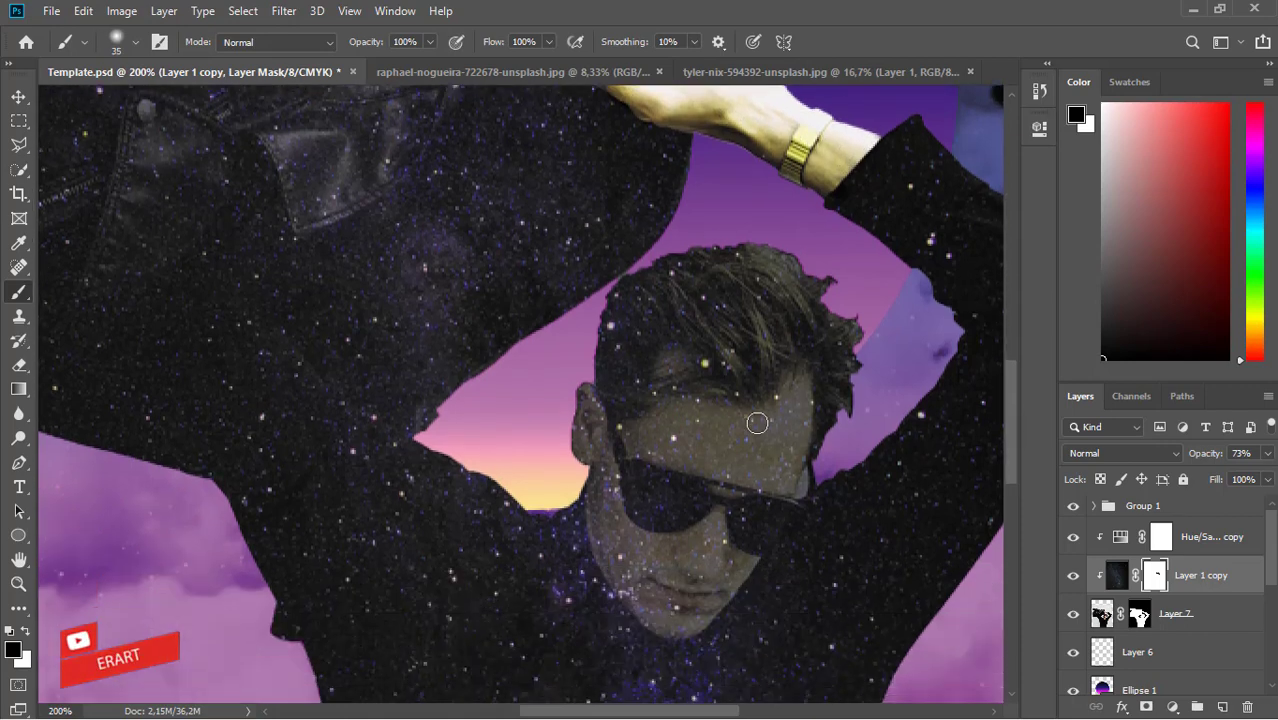
mouse_move(697, 440)
left_mouse_down()
mouse_move(623, 468)
mouse_move(711, 505)
mouse_move(771, 508)
mouse_move(730, 541)
mouse_move(686, 547)
mouse_move(631, 483)
left_mouse_up()
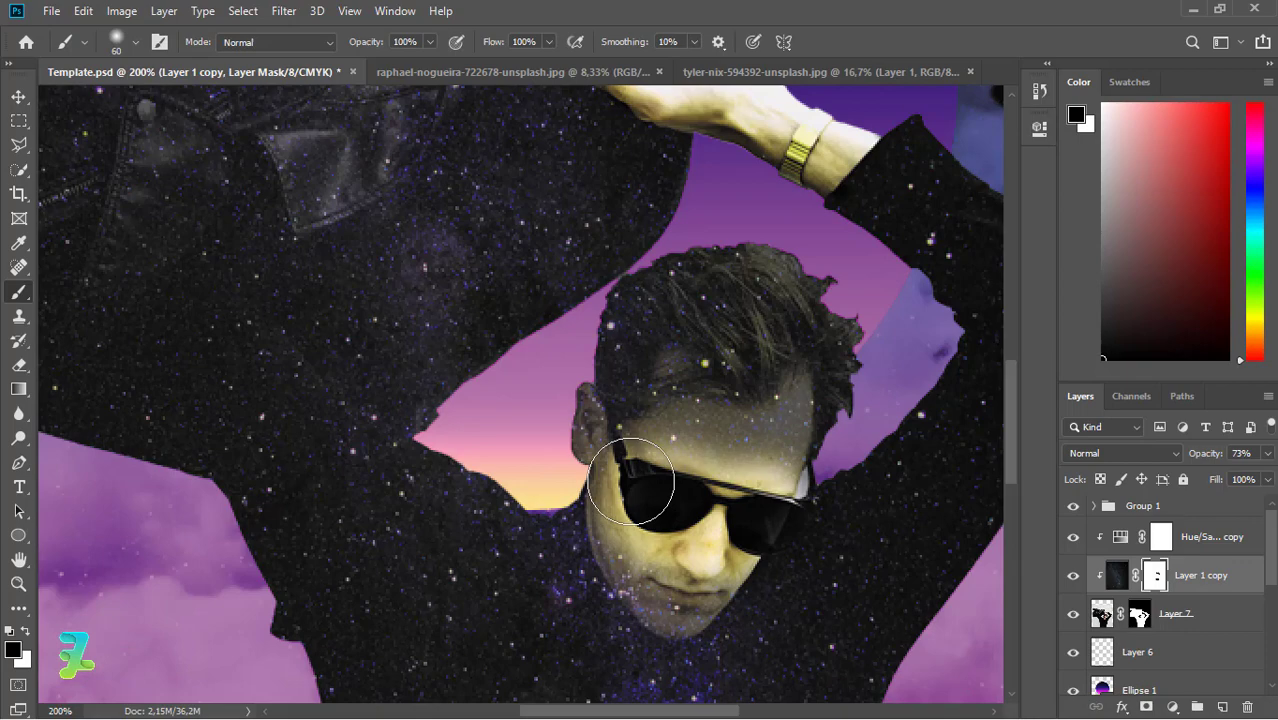
key("ctrl+minus")
key("ctrl+minus")
key("ctrl+plus")
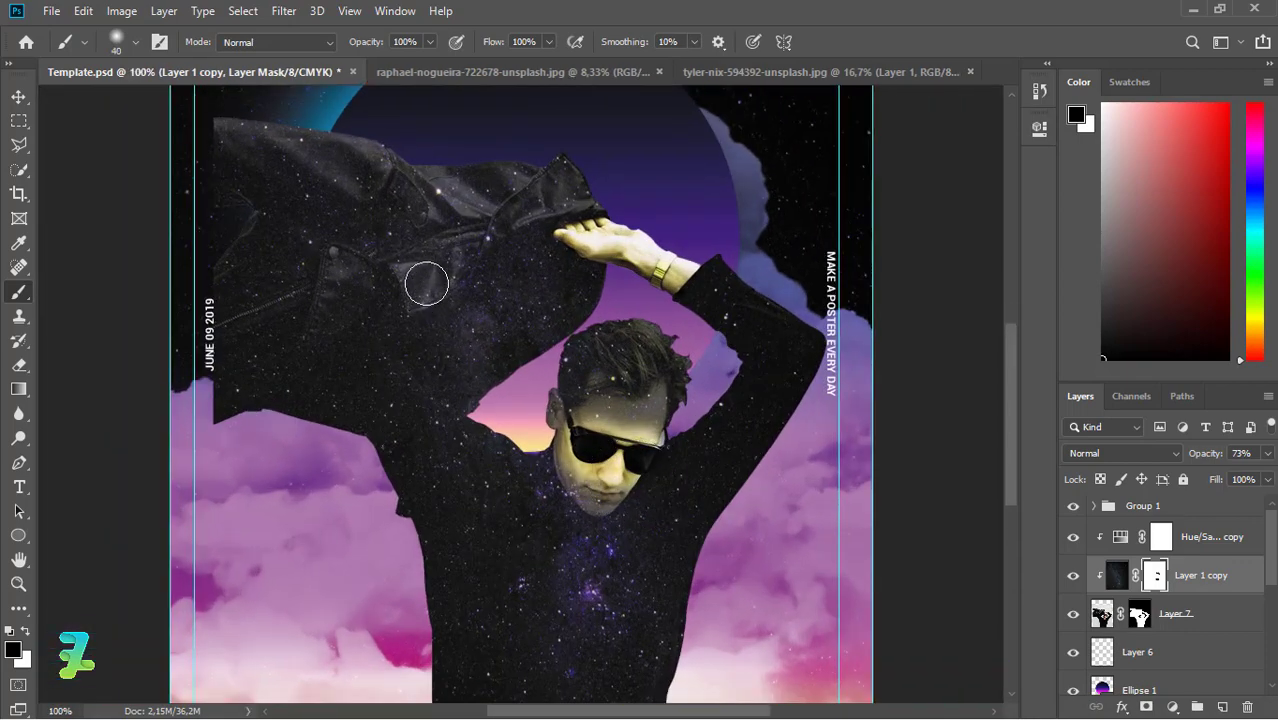
mouse_move(426, 285)
left_mouse_down()
mouse_move(461, 268)
mouse_move(426, 276)
mouse_move(420, 297)
mouse_move(403, 270)
mouse_move(469, 256)
mouse_move(501, 226)
mouse_move(589, 207)
mouse_move(564, 163)
mouse_move(504, 219)
left_mouse_up()
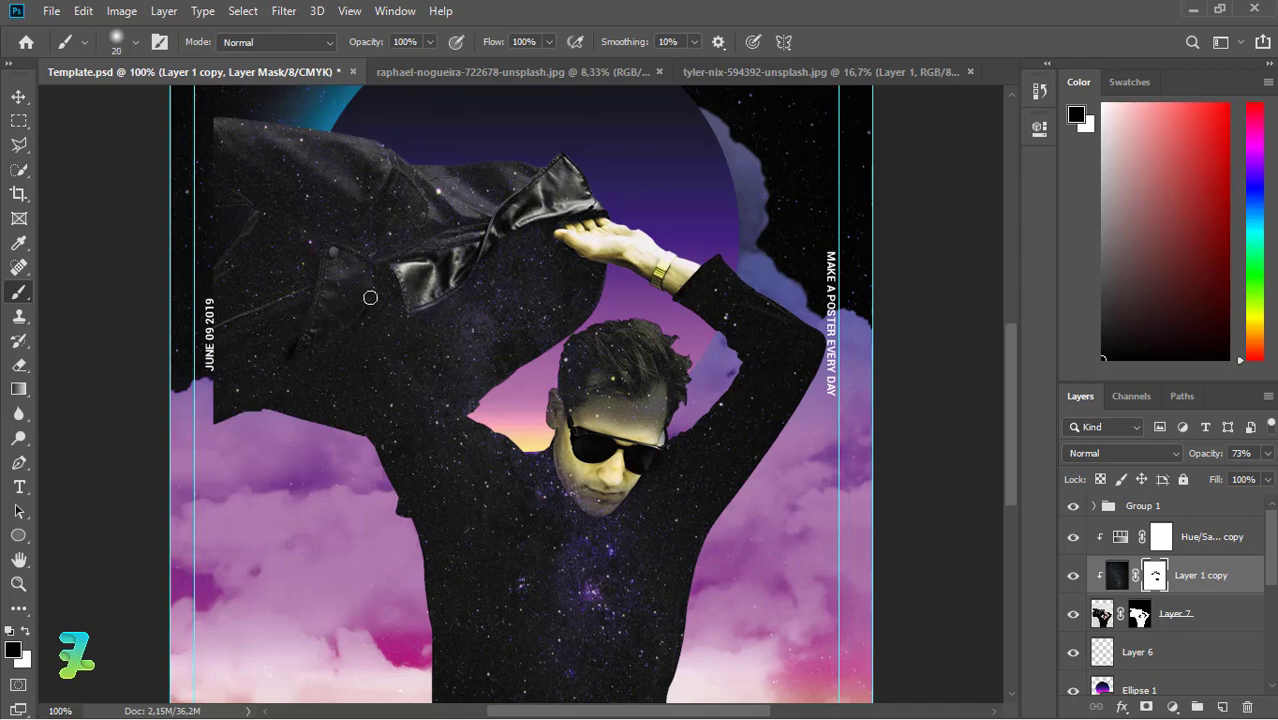
mouse_move(354, 262)
left_mouse_down()
mouse_move(329, 280)
mouse_move(337, 316)
left_mouse_up()
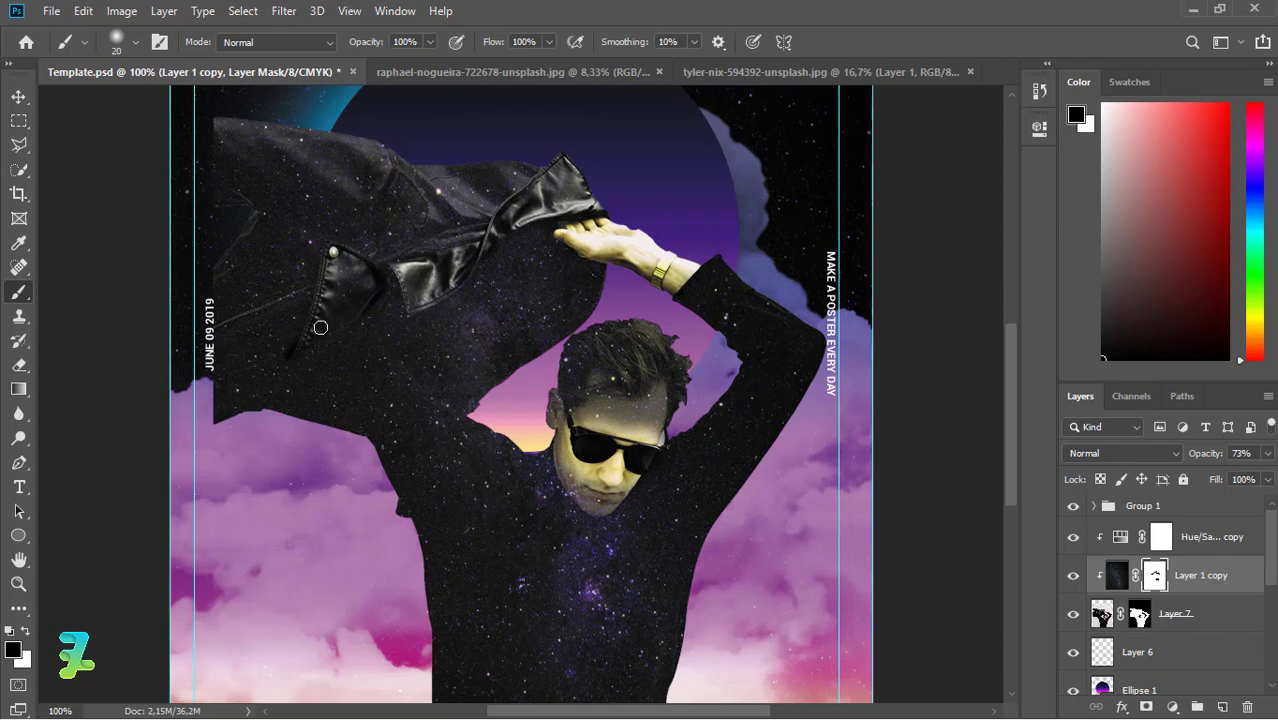
- Set Layer 1 copy's opacity to 100% and touch up the mask along the collar's lower edge
left_click(1267, 453)
left_click_drag(1240, 475, 1265, 475)
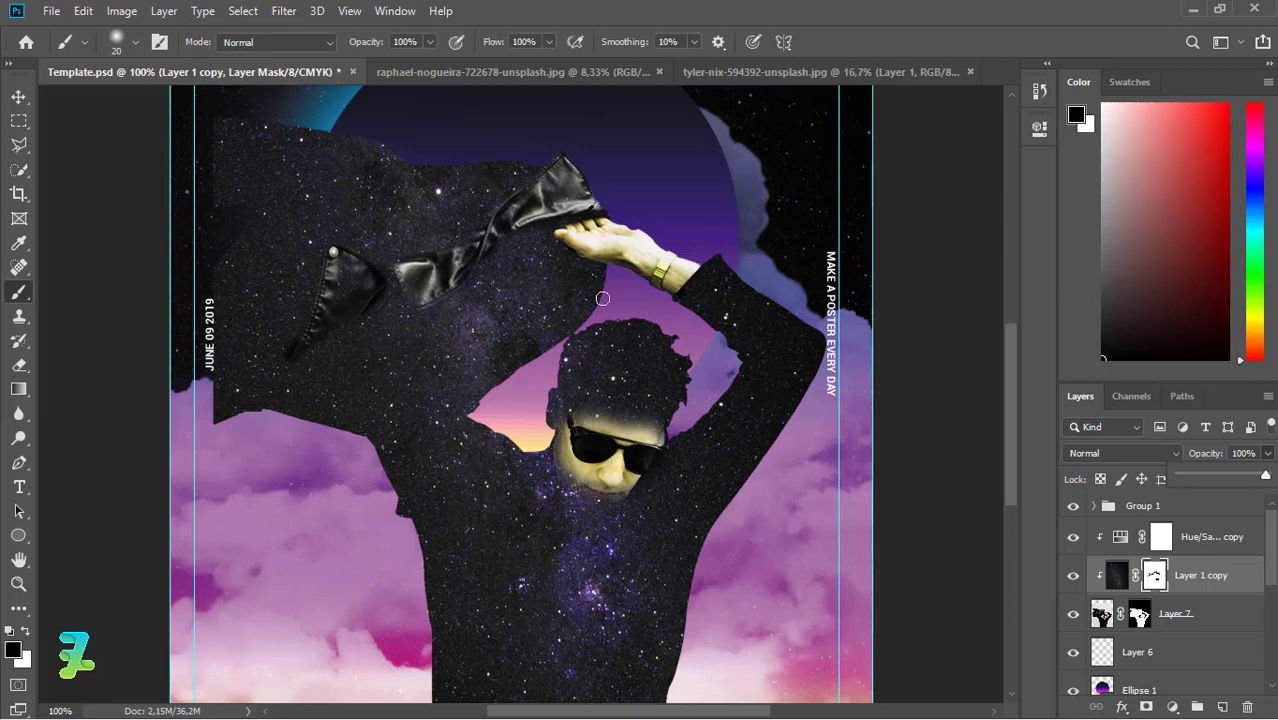
left_click(421, 300)
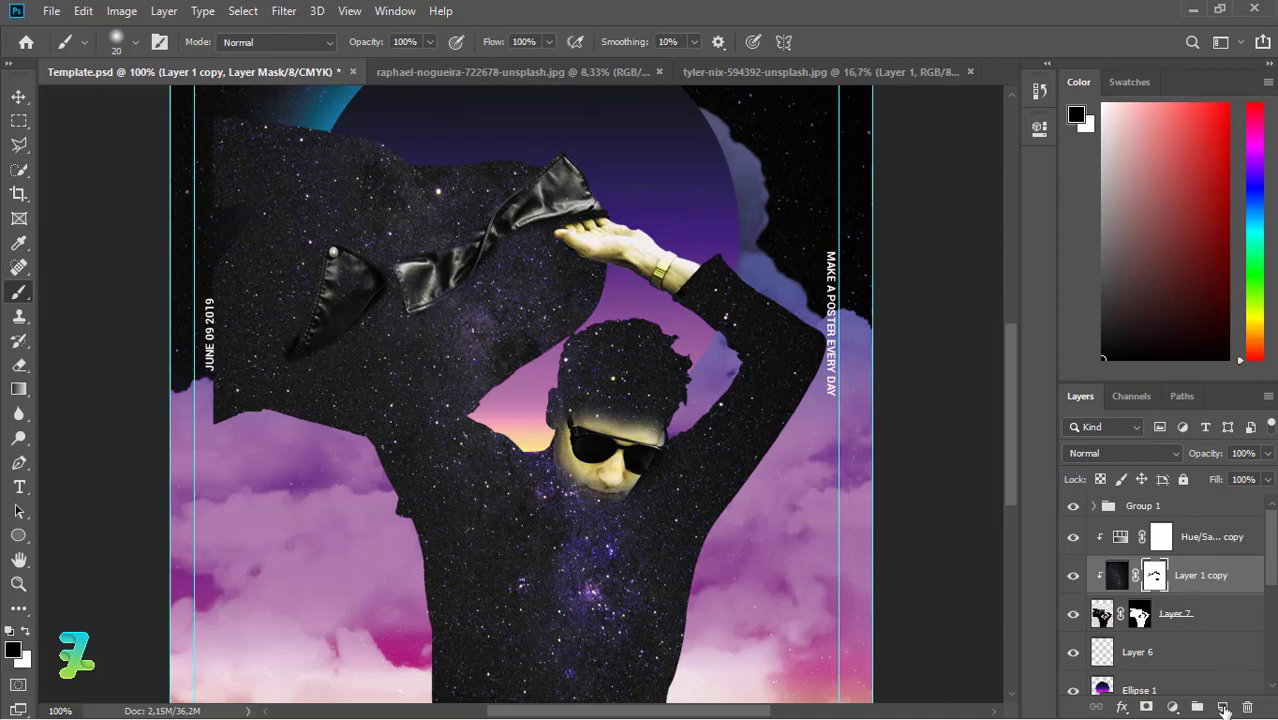
- Add an empty layer above the clipped Hue/Saturation copy and draw a Pen path along the collar's lower edge to the fingertips
left_click(1222, 708)
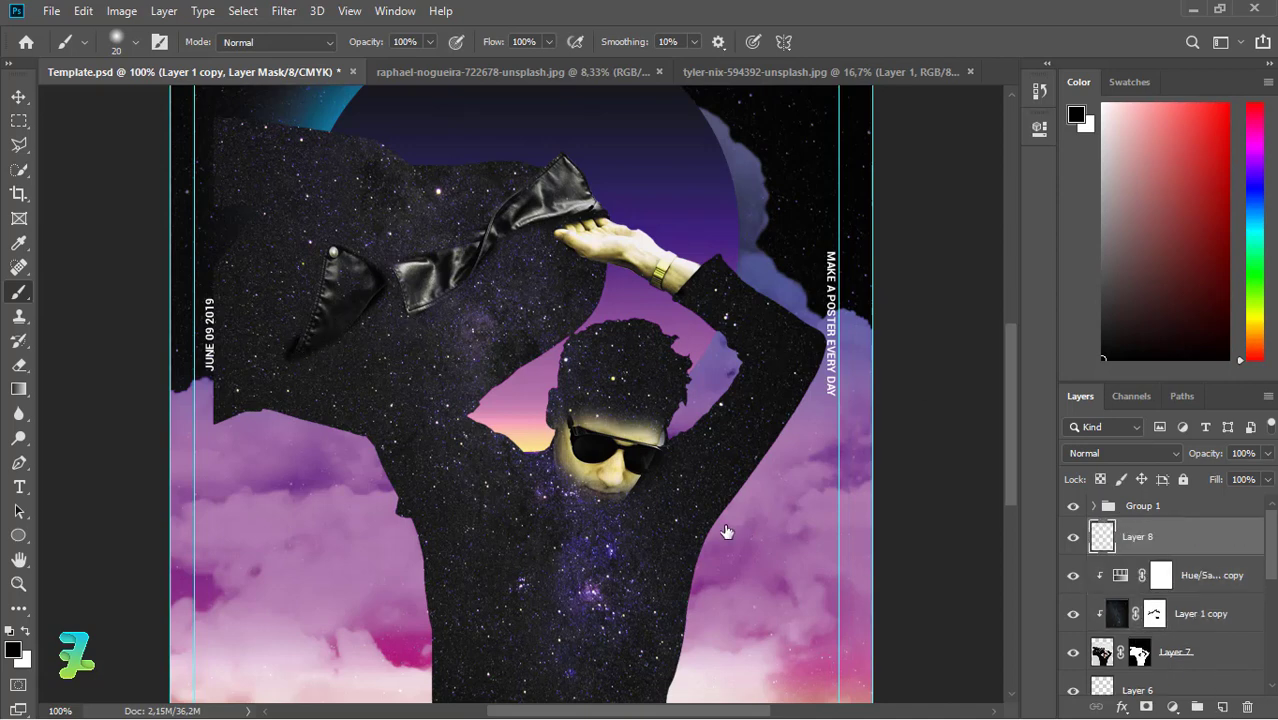
left_click(24, 466)
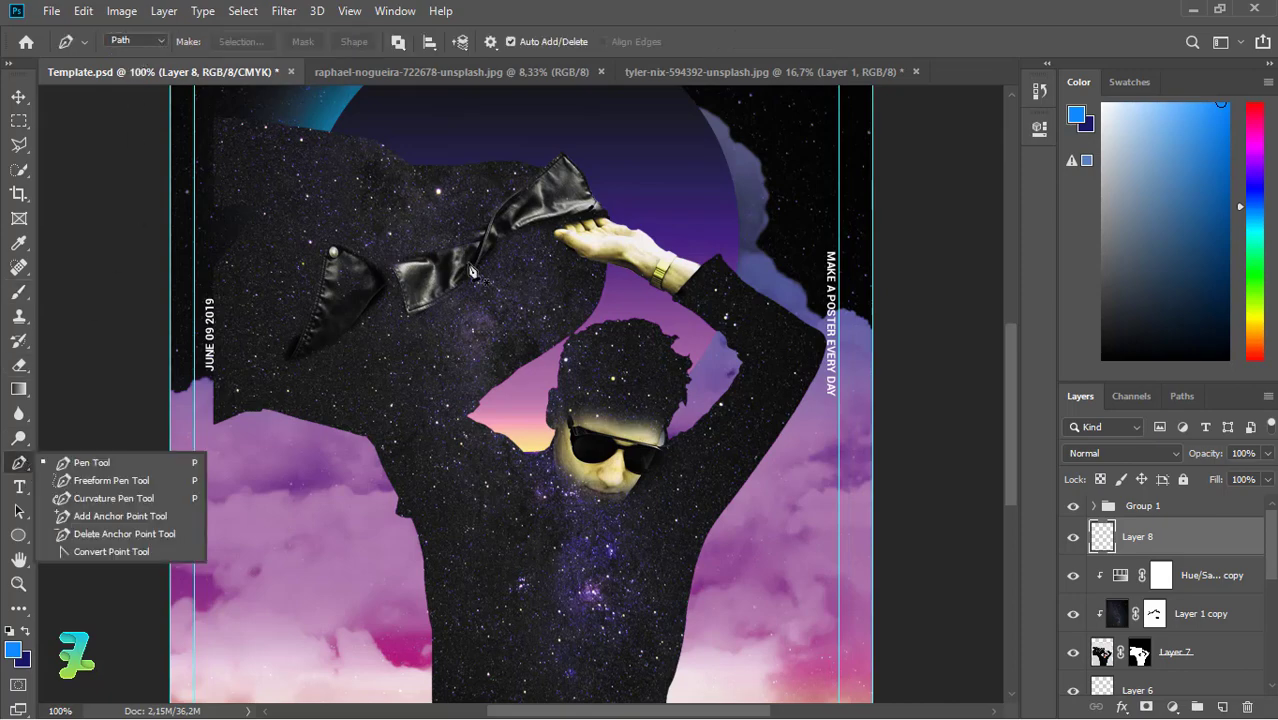
key("ctrl+plus")
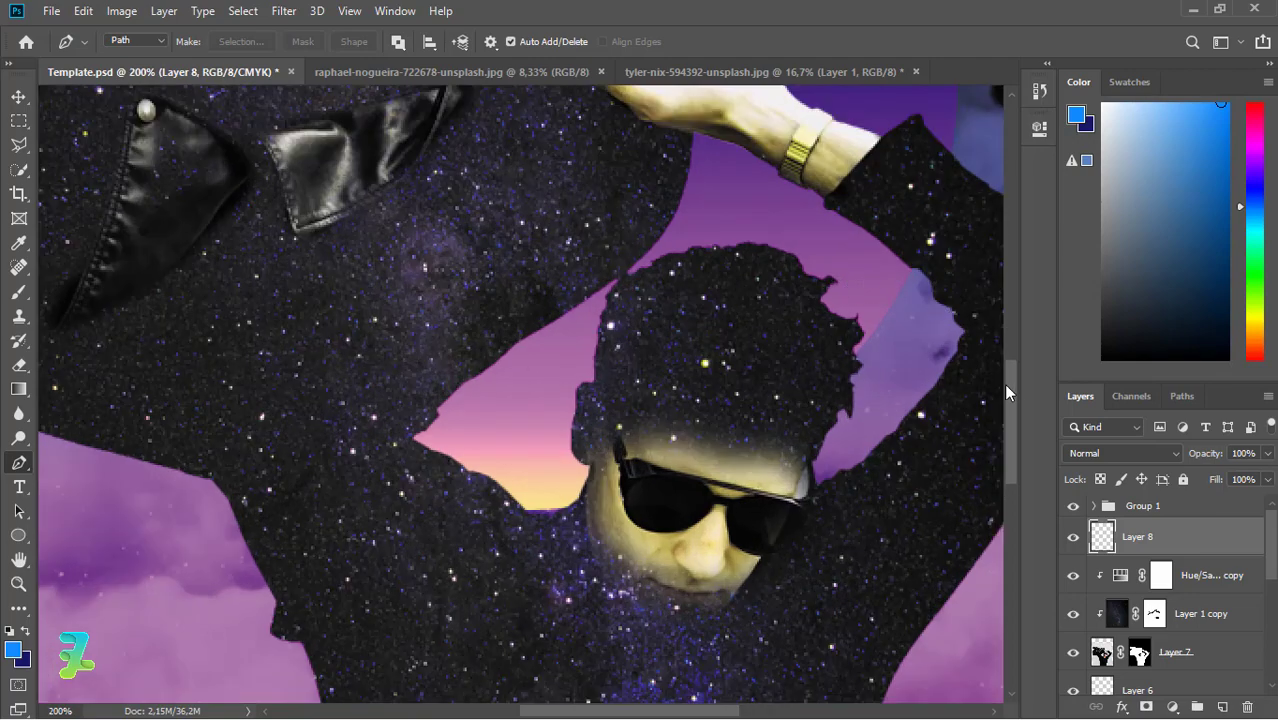
left_click_drag(1008, 365, 1002, 340)
left_click(296, 509)
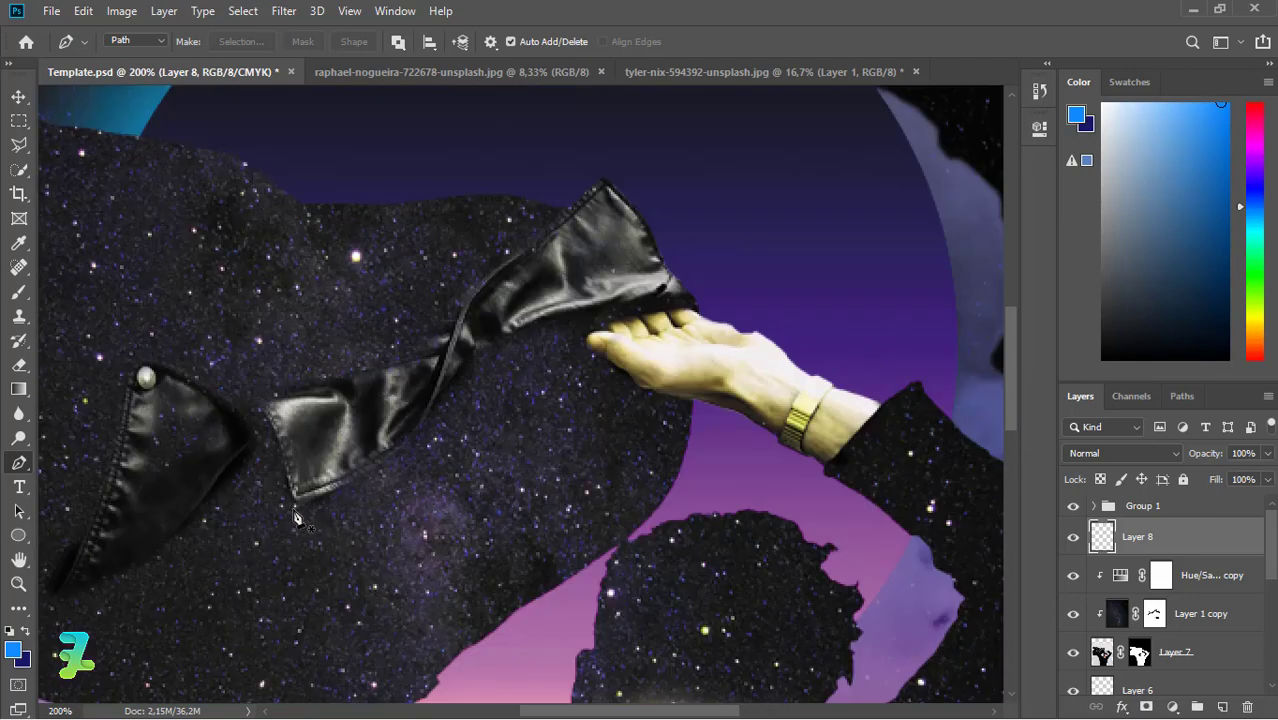
left_click_drag(427, 423, 443, 397)
left_click_drag(513, 331, 550, 324)
left_click_drag(694, 300, 705, 303)
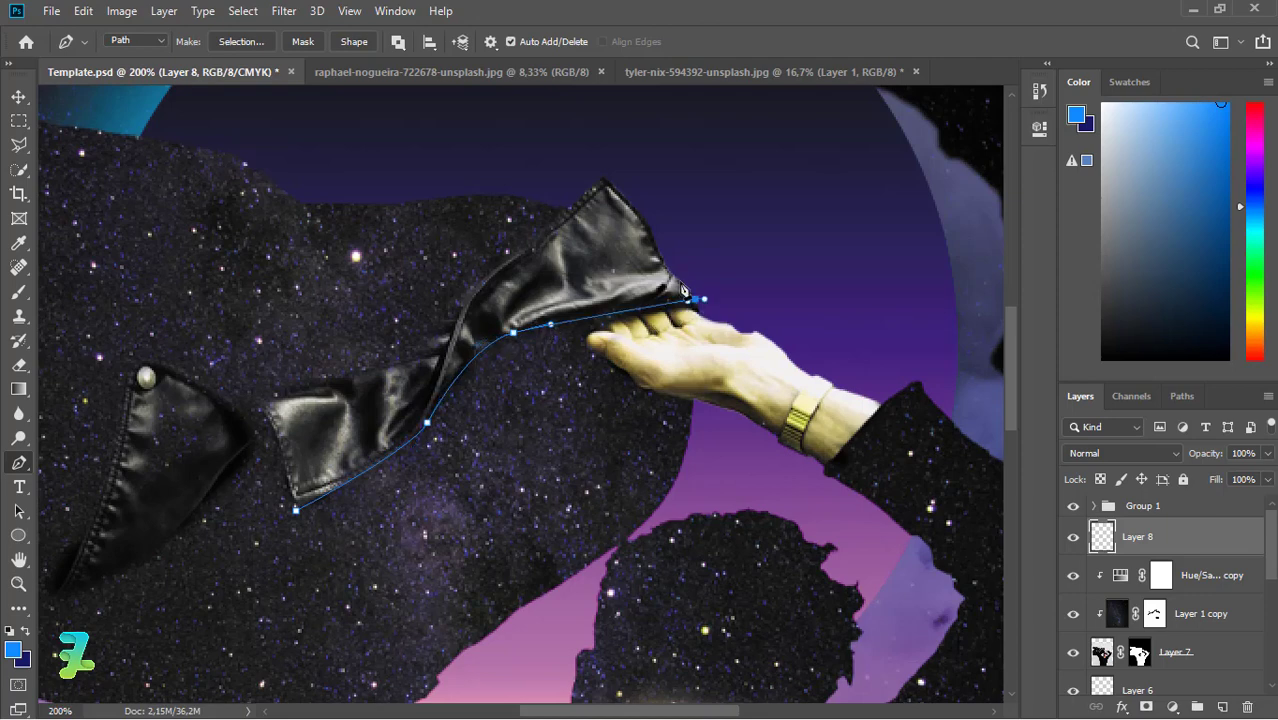
- Continue the path around the collar's tip and along its upper edge, closing it at the starting corner
left_click_drag(607, 173, 585, 190)
left_click(536, 237)
left_click(499, 265)
left_click_drag(458, 318, 436, 353)
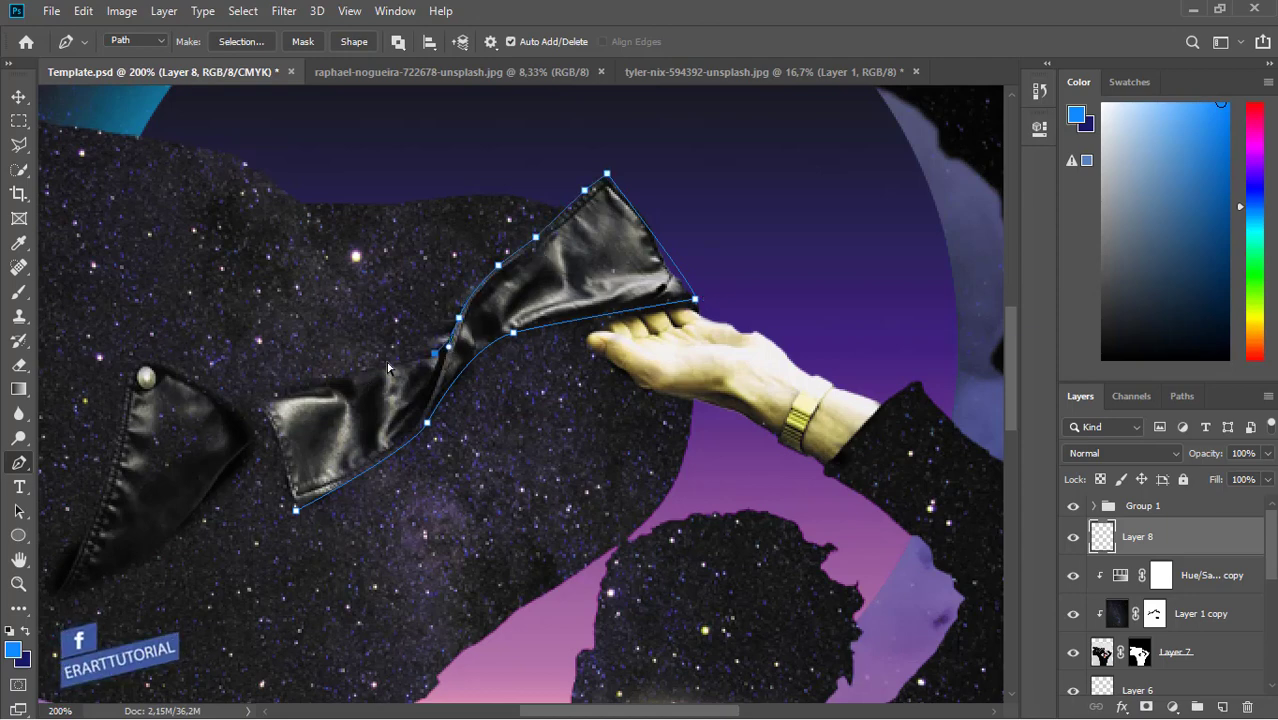
left_click(388, 363)
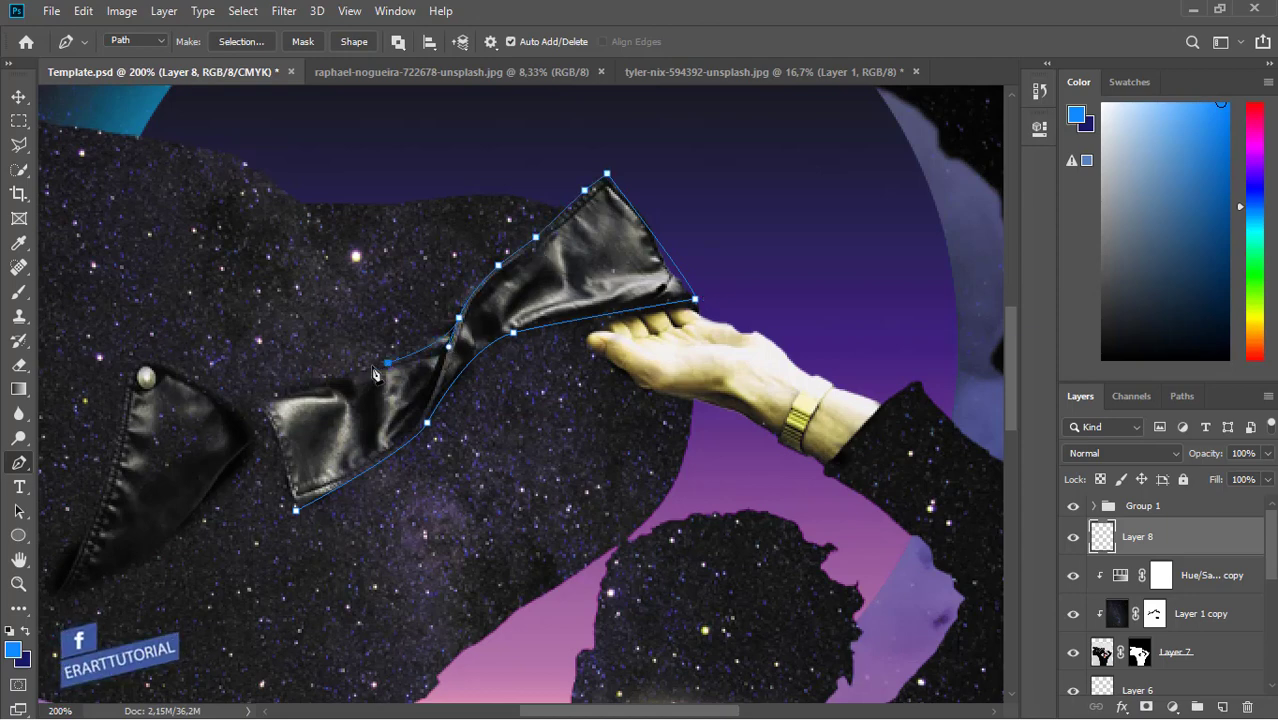
left_click(259, 406)
left_click_drag(281, 447, 289, 474)
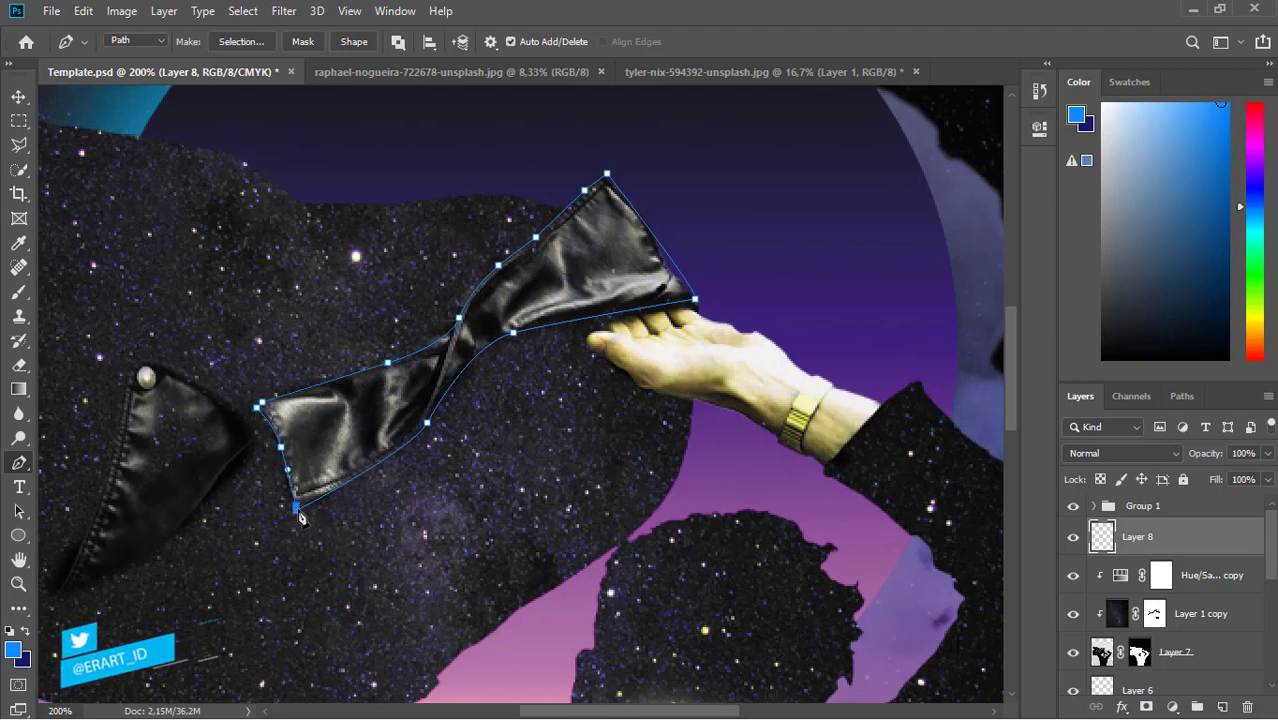
left_click(291, 495)
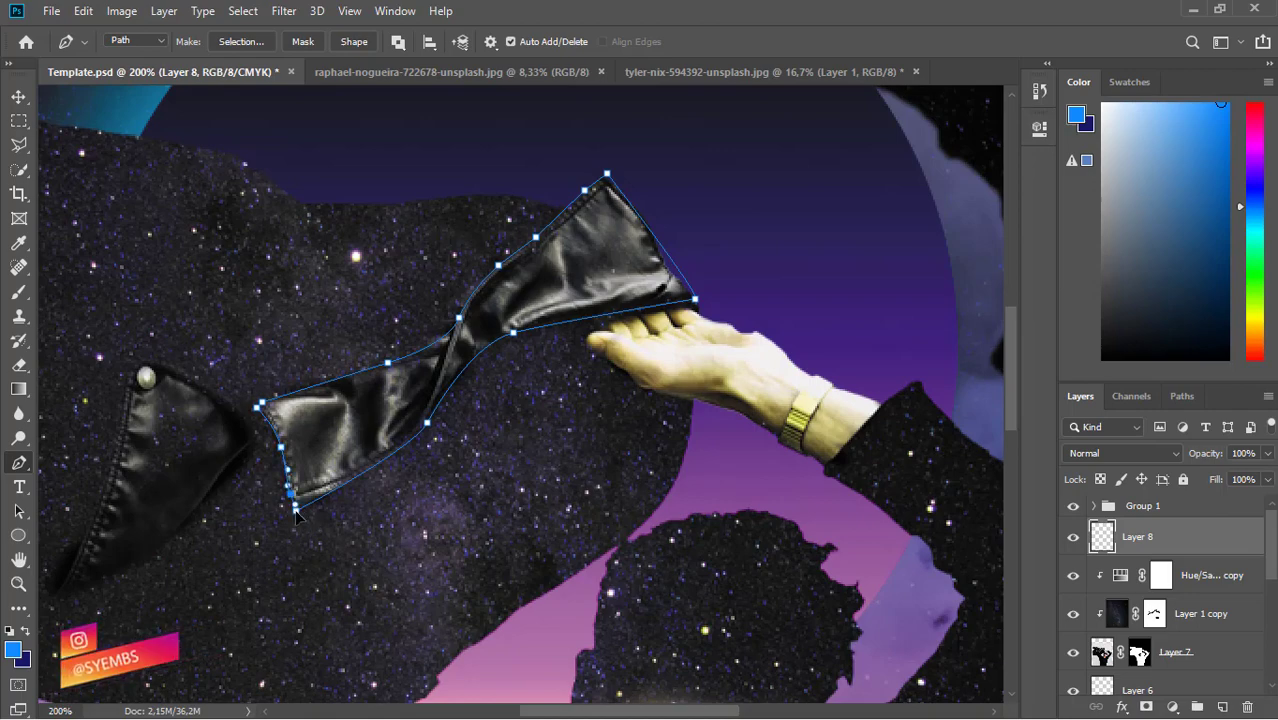
- Convert the collar path into a new anti-aliased selection with a feather radius of 0 pixels
right_click(297, 510)
left_click(346, 182)
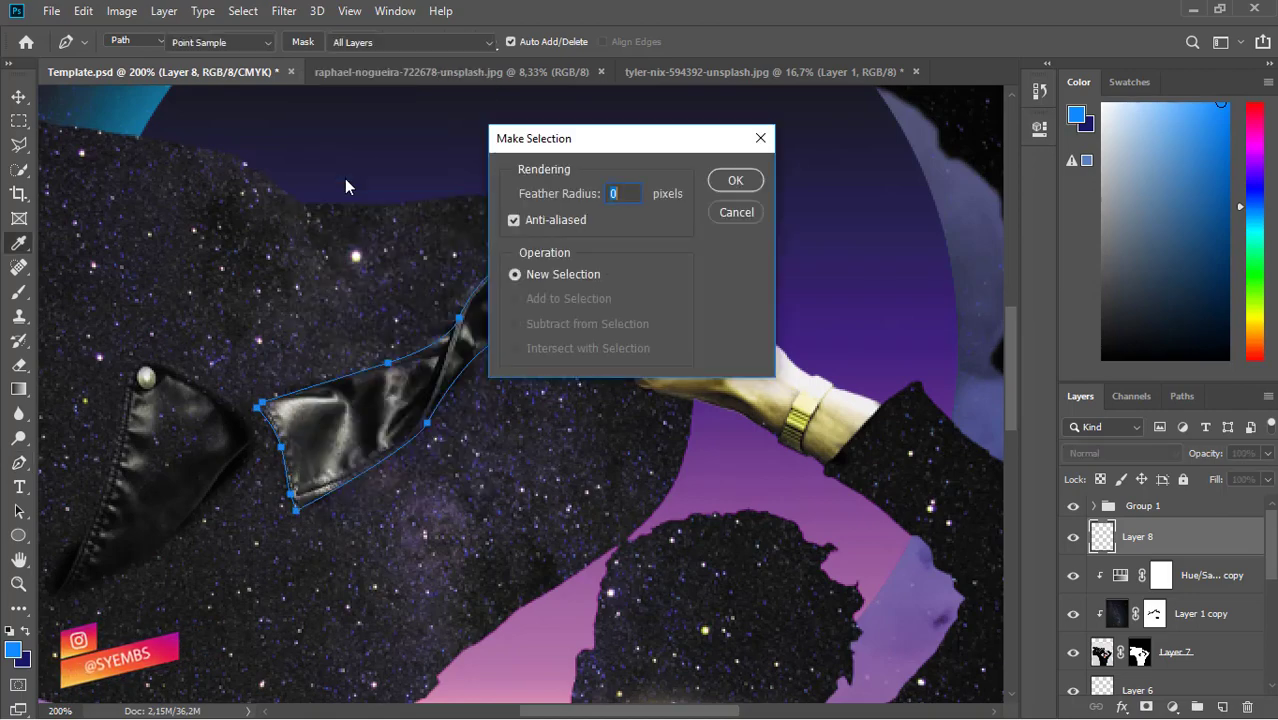
key("Return")
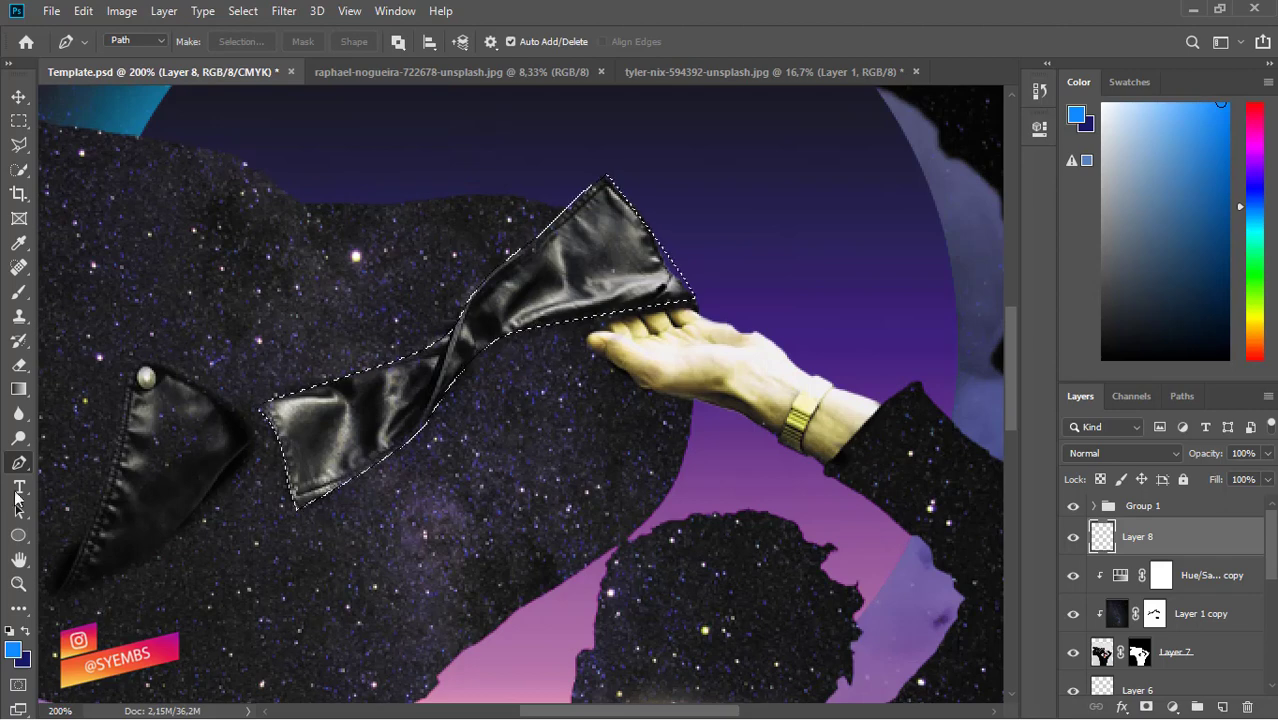
- Load the Violet, Orange preset for the Gradient tool and set its start colour stop to pale cream #fff6d2
key("g")
left_click(127, 49)
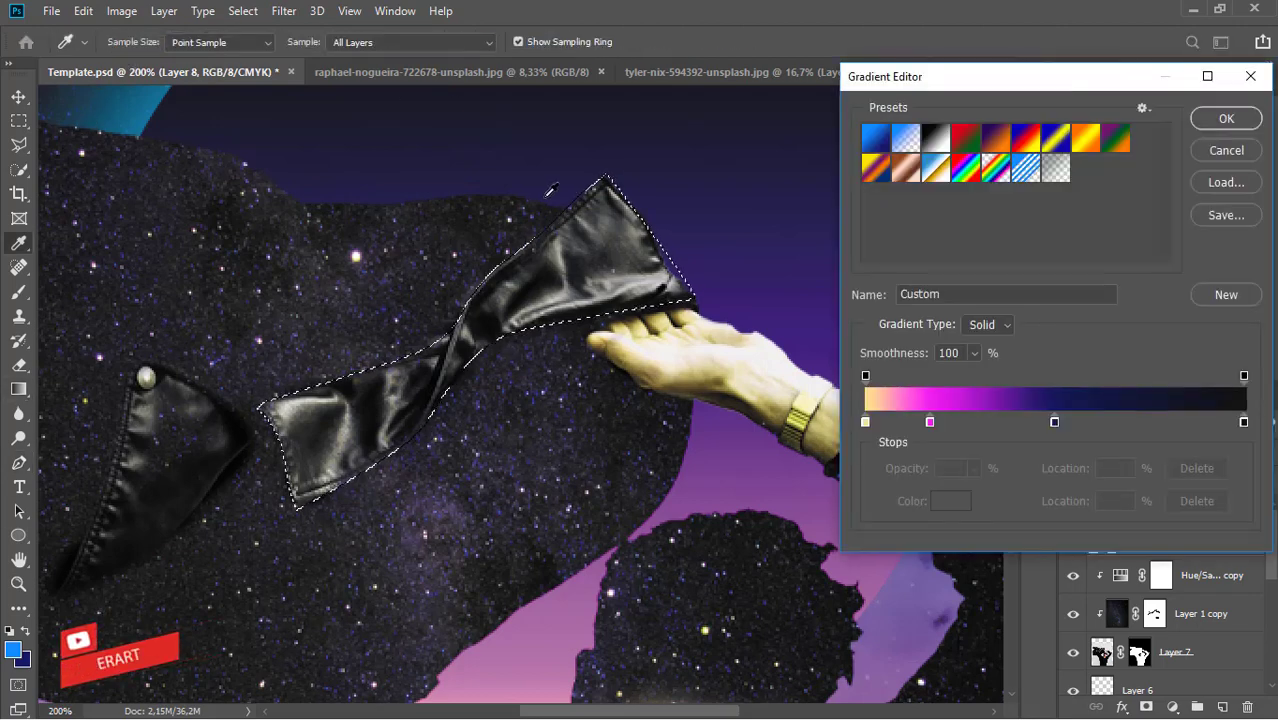
left_click(995, 138)
double_click(865, 421)
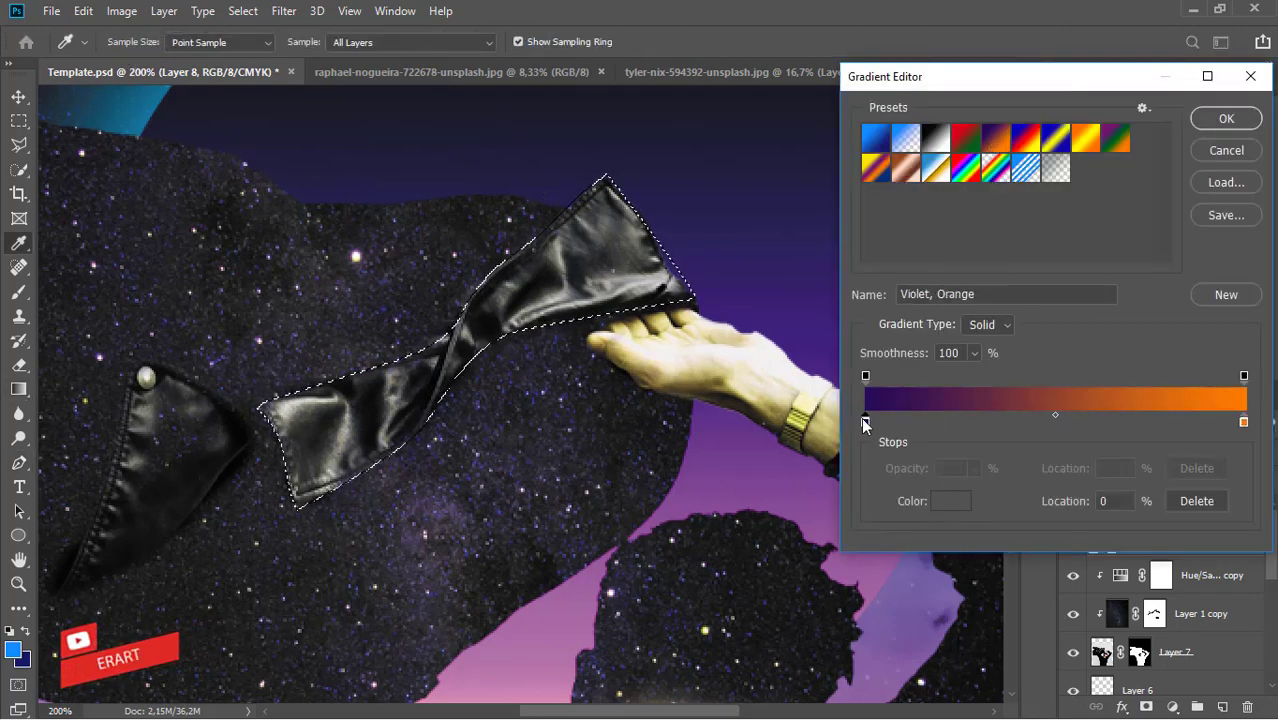
left_click(866, 327)
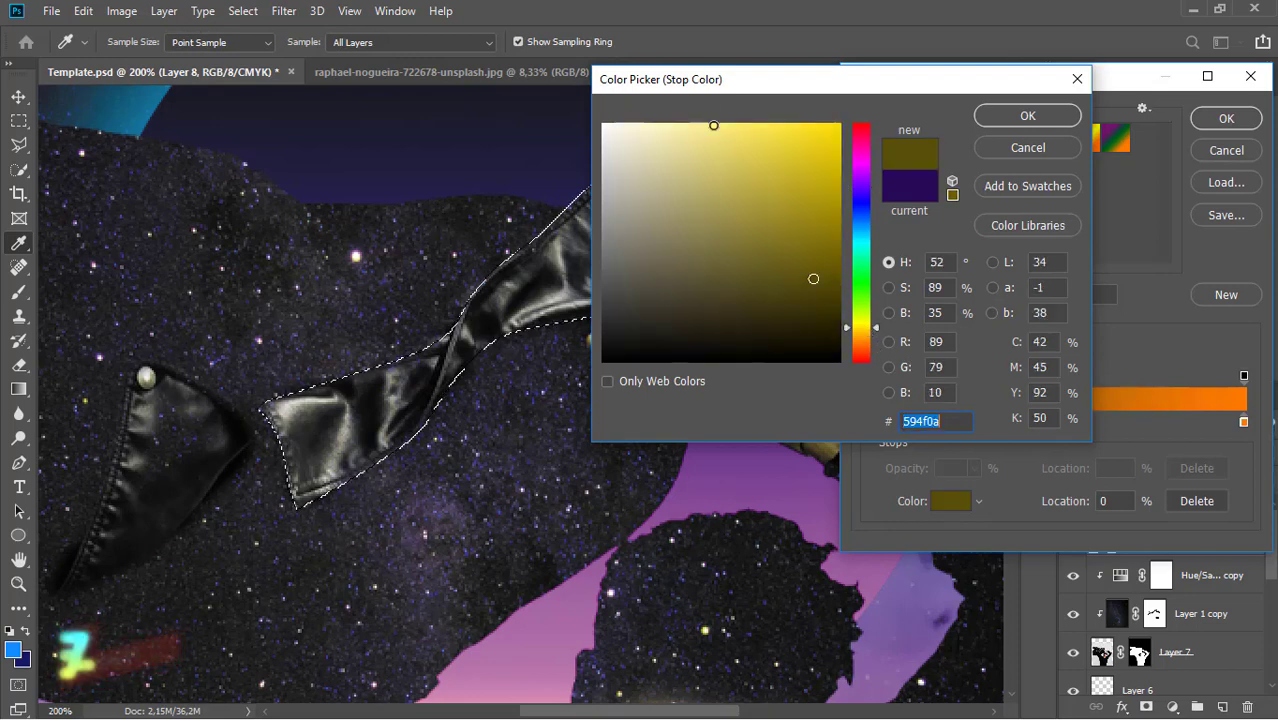
left_click(765, 206)
left_click(861, 317)
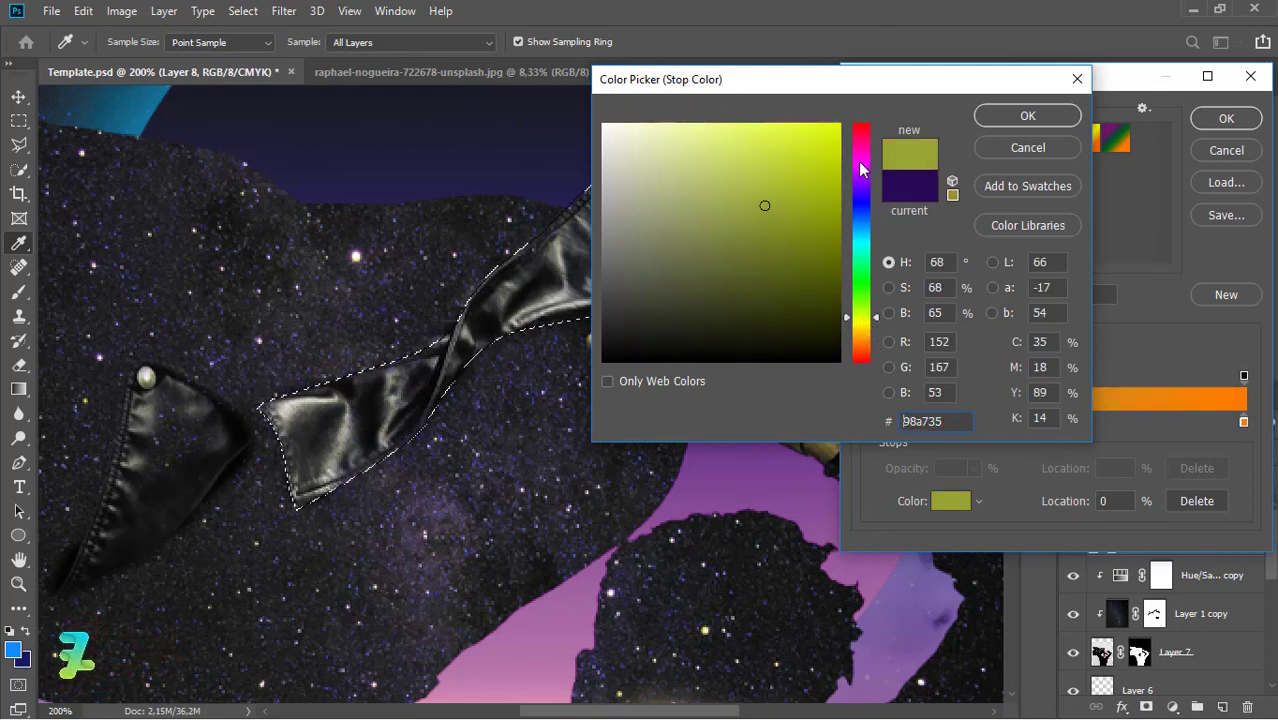
left_click_drag(713, 147, 646, 91)
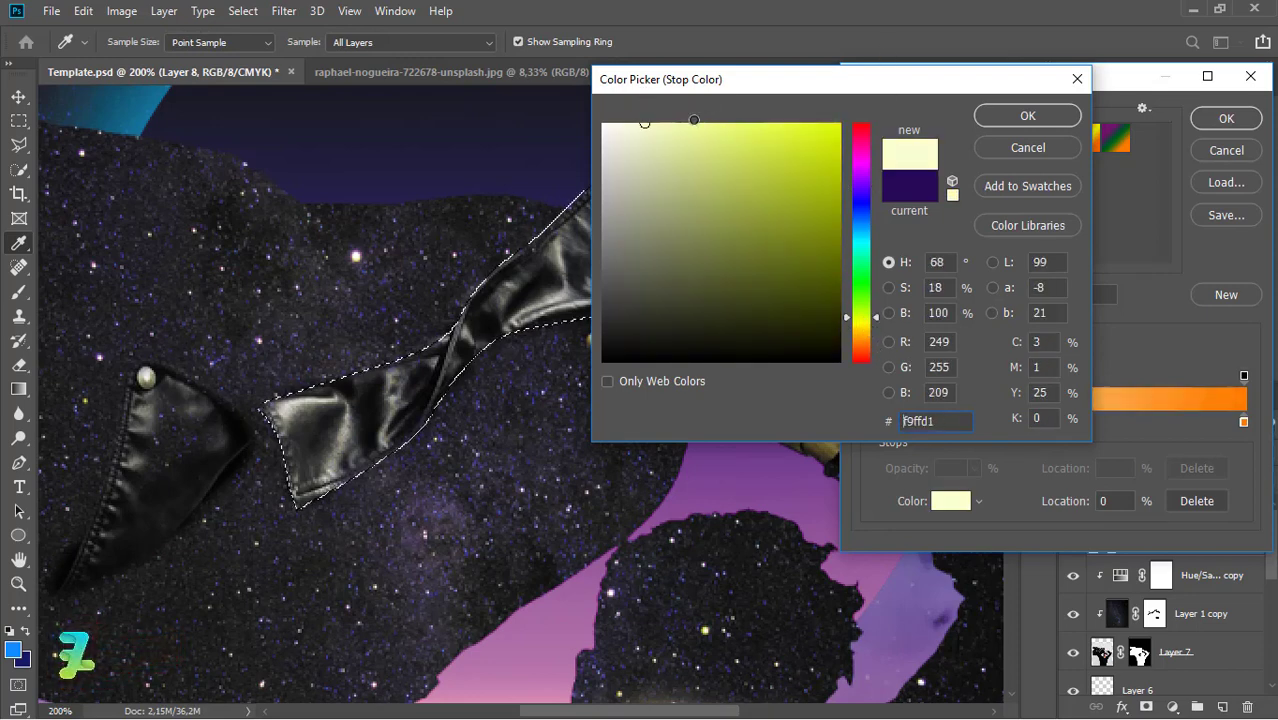
left_click(859, 331)
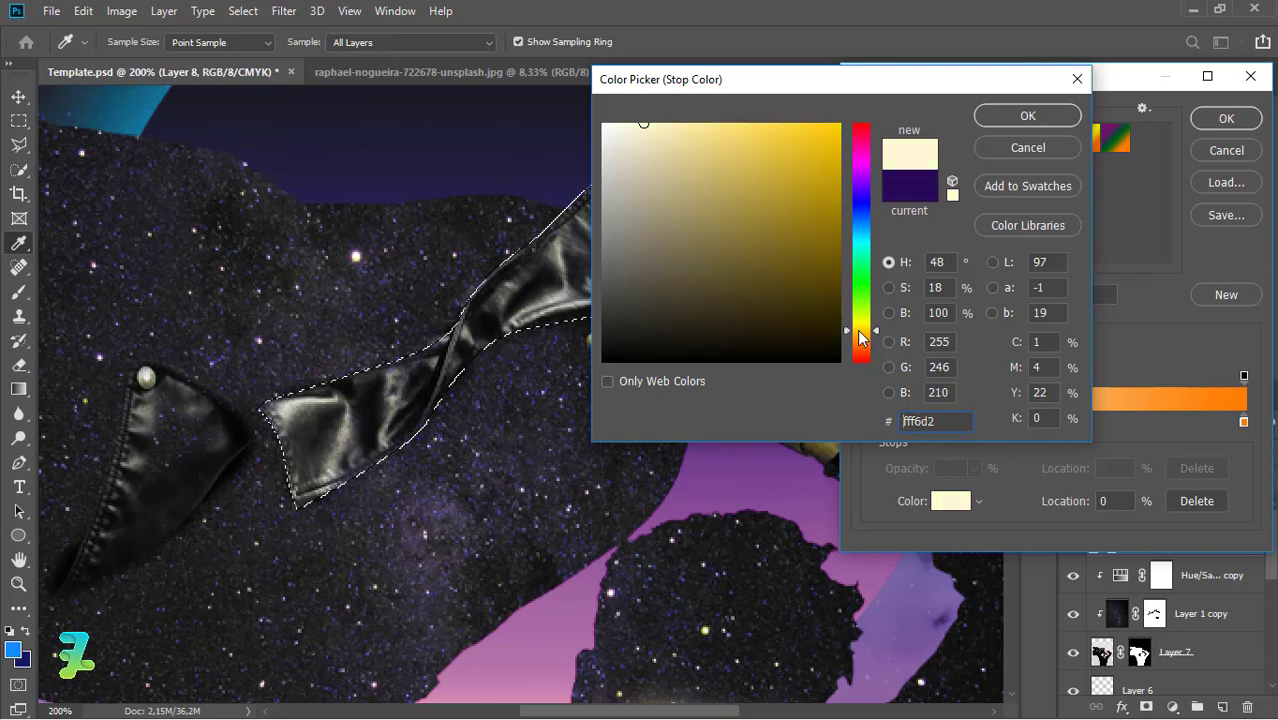
left_click(1029, 117)
- Set the gradient's end colour stop to a light magenta pink and fill the collar selection on Layer 8 with it
left_click(1244, 424)
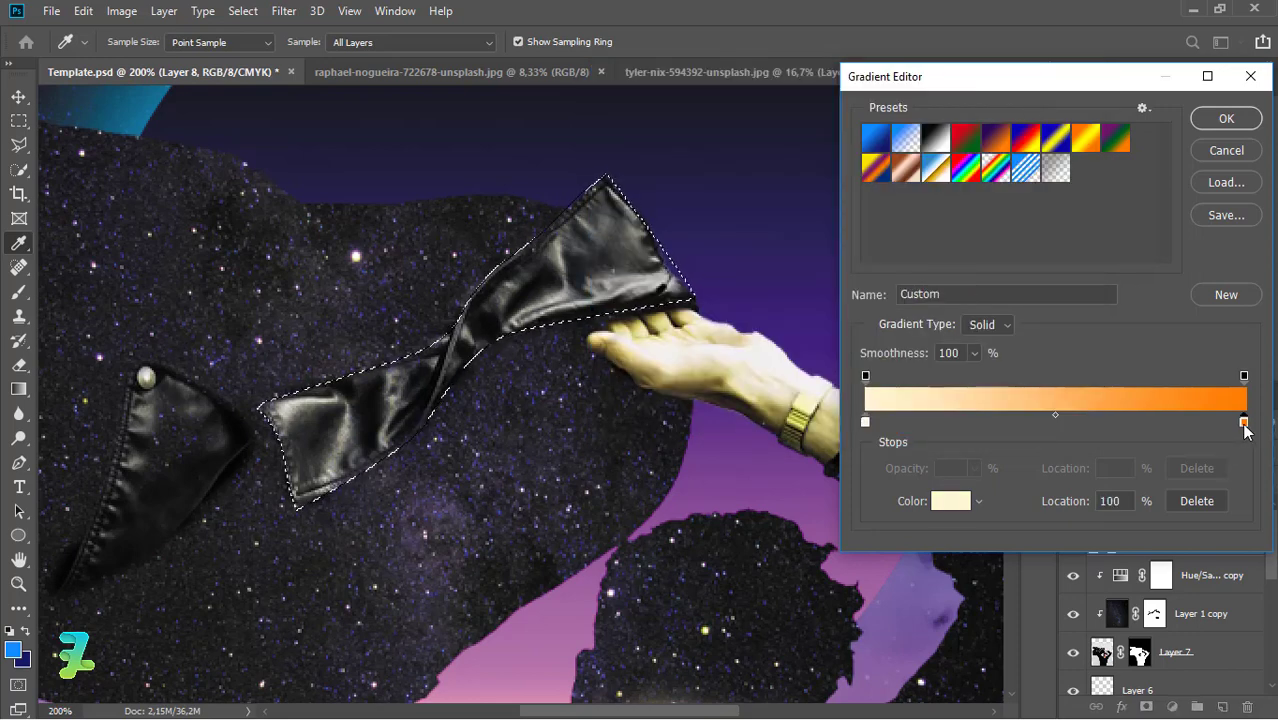
double_click(1244, 424)
left_click(862, 165)
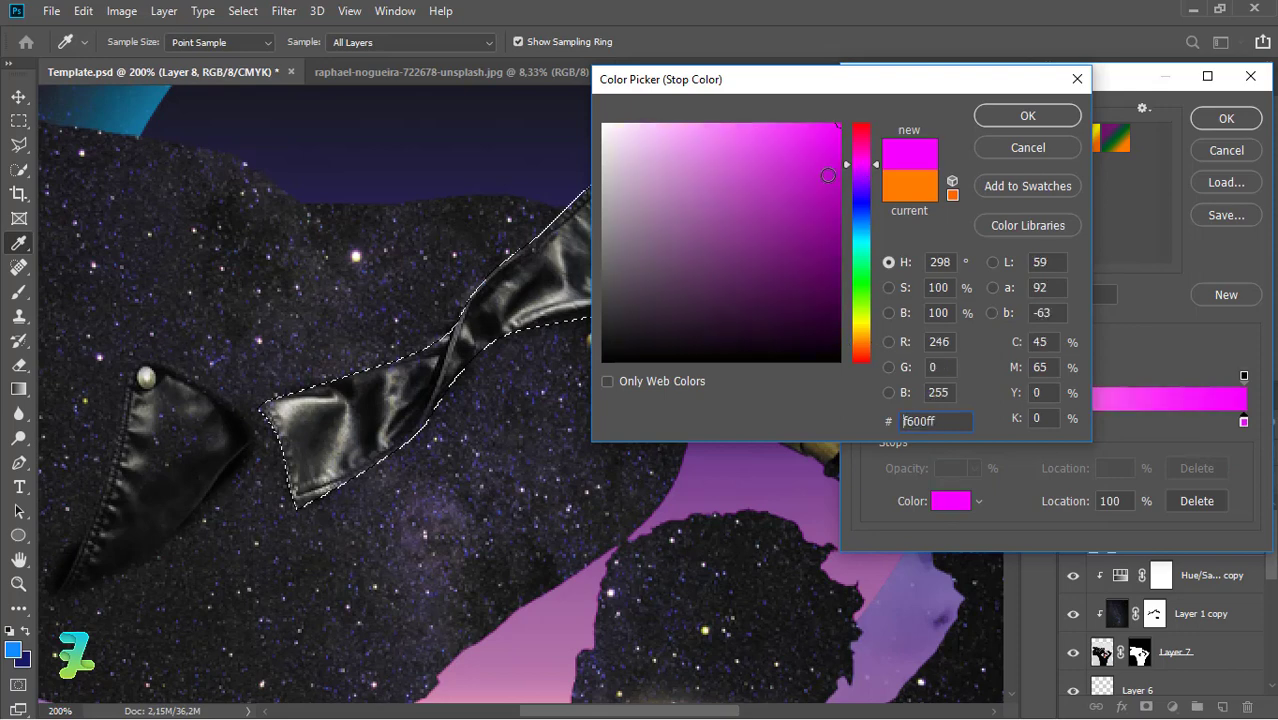
left_click(820, 176)
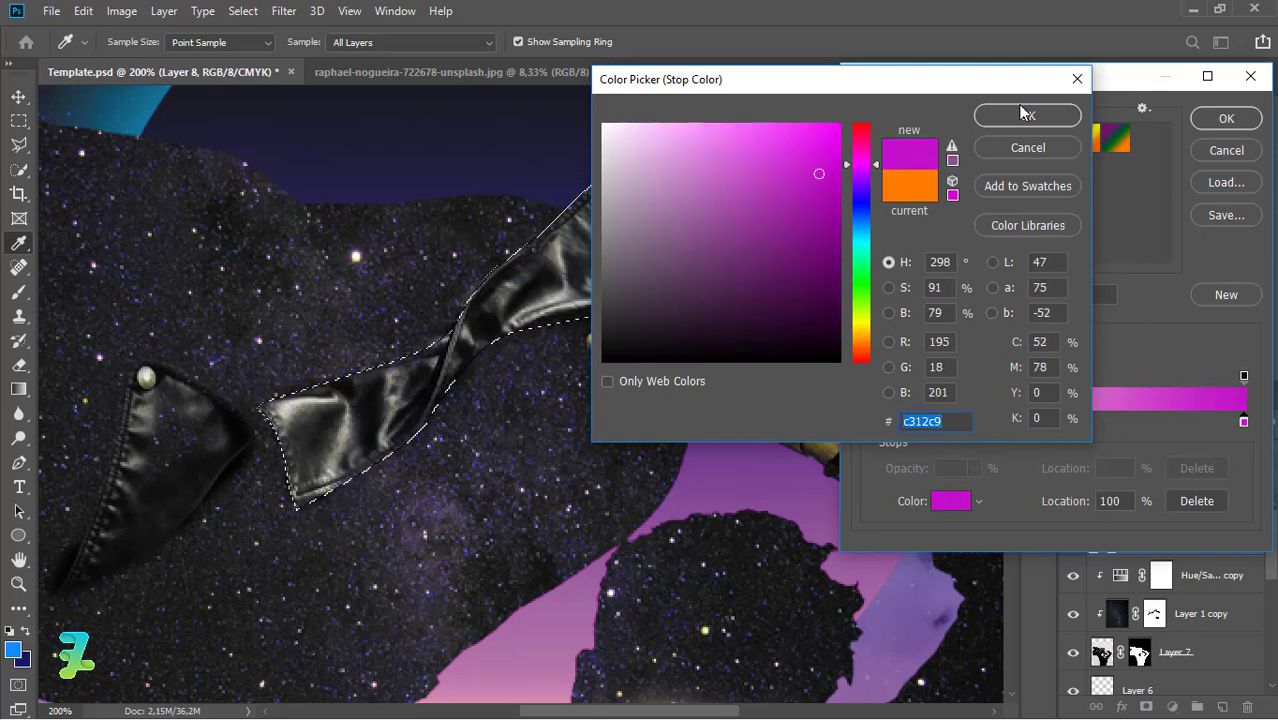
left_click(758, 121)
left_click(1020, 118)
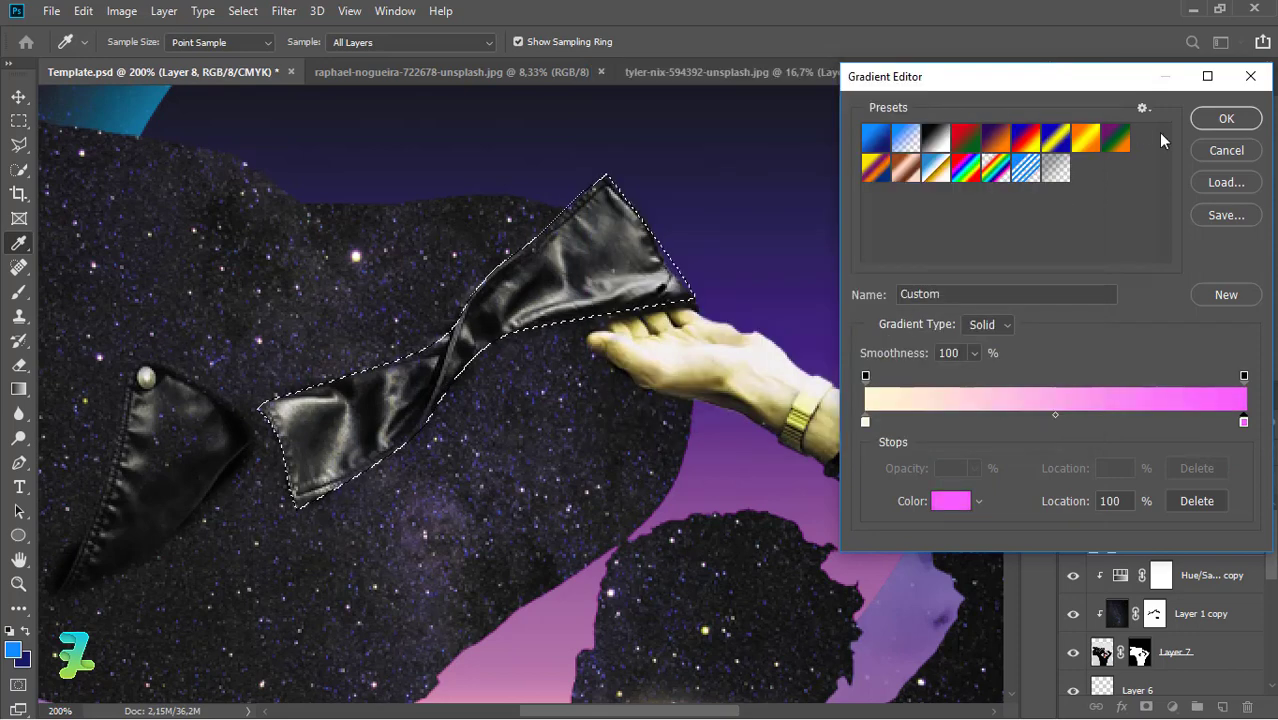
key("Return")
left_click_drag(272, 344, 638, 346)
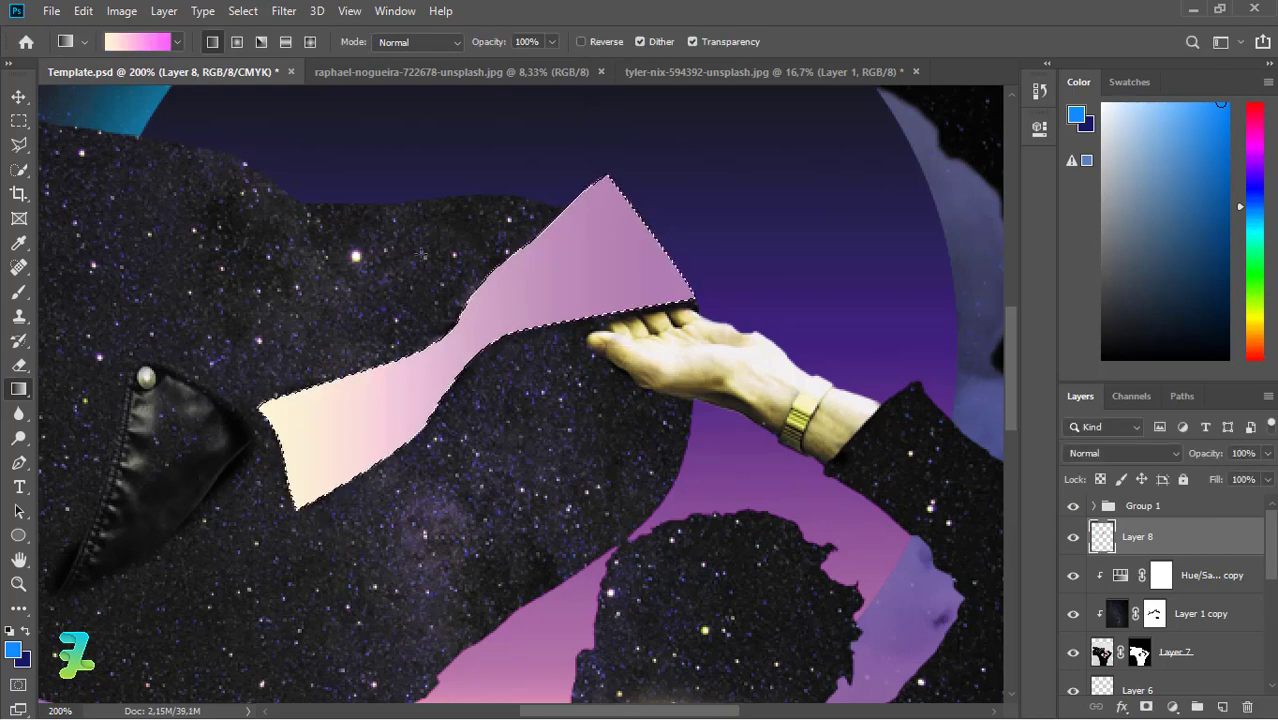
left_click_drag(421, 253, 697, 430)
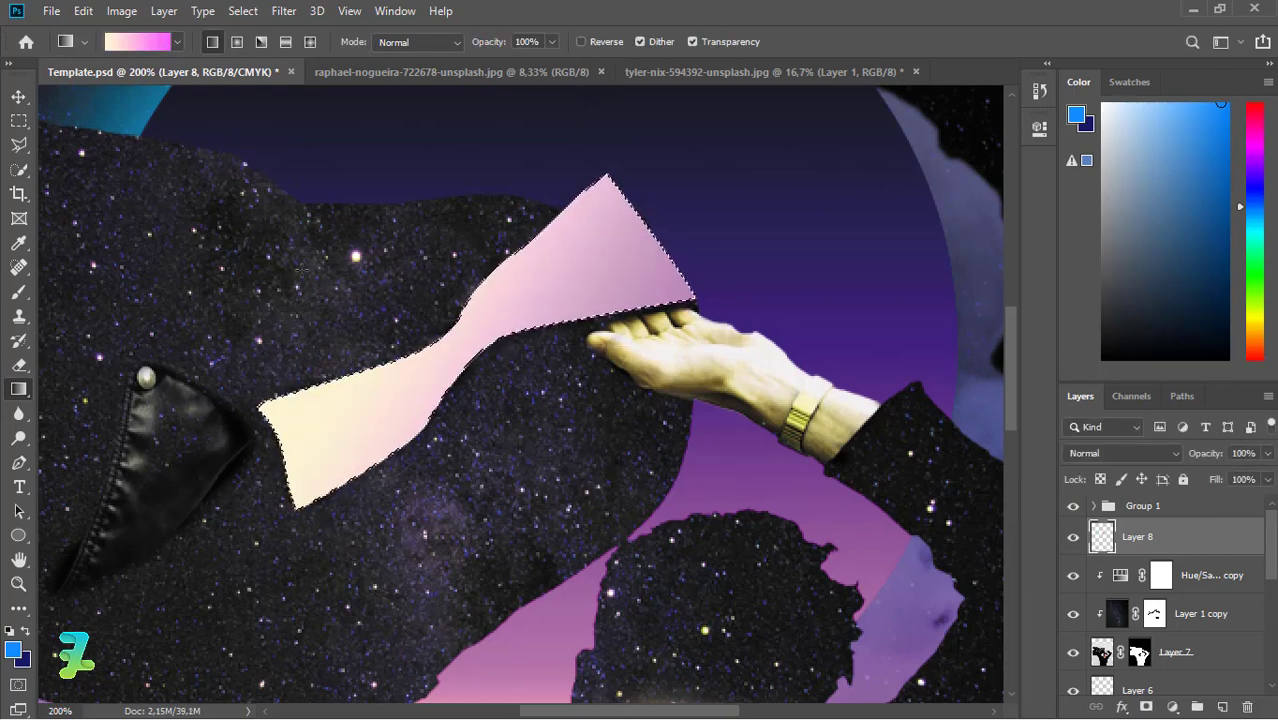
- Change the gradient's start stop to a warm light orange, refill the collar diagonally from orange to pink, and deselect
left_click(133, 44)
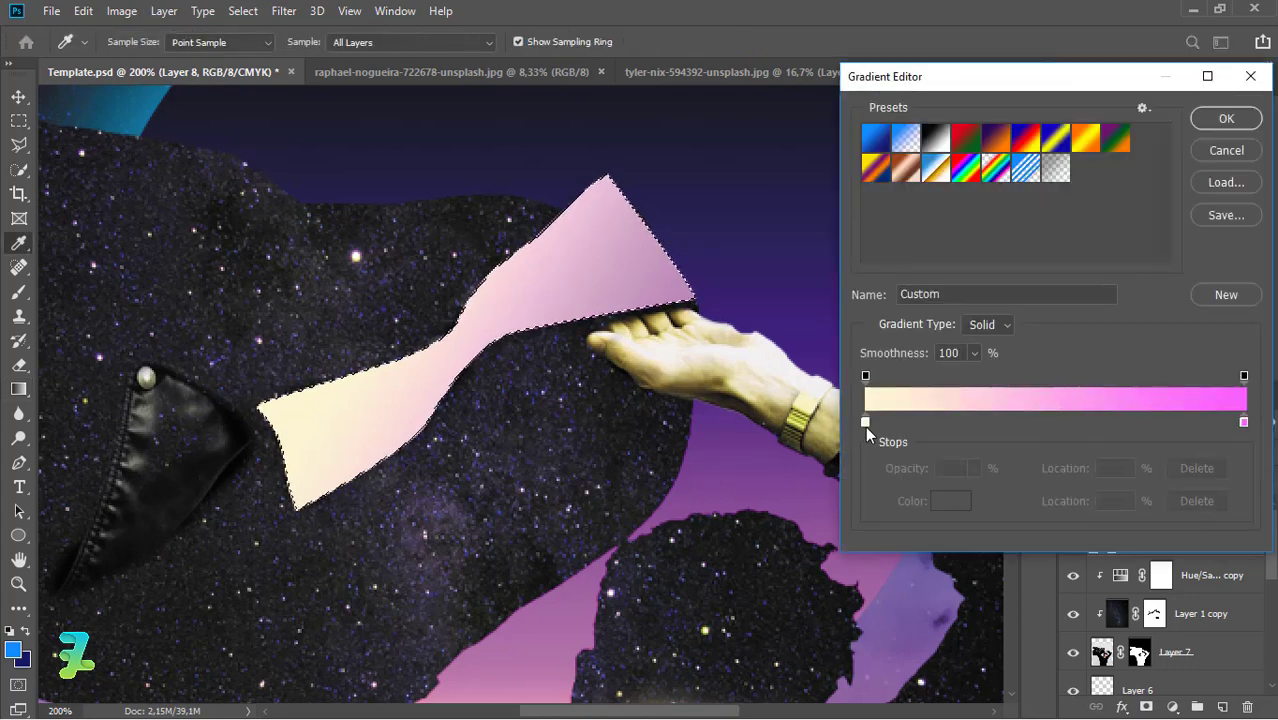
double_click(865, 426)
mouse_move(793, 208)
left_mouse_down()
mouse_move(736, 126)
mouse_move(718, 122)
left_mouse_up()
left_click(1028, 116)
left_click(1226, 118)
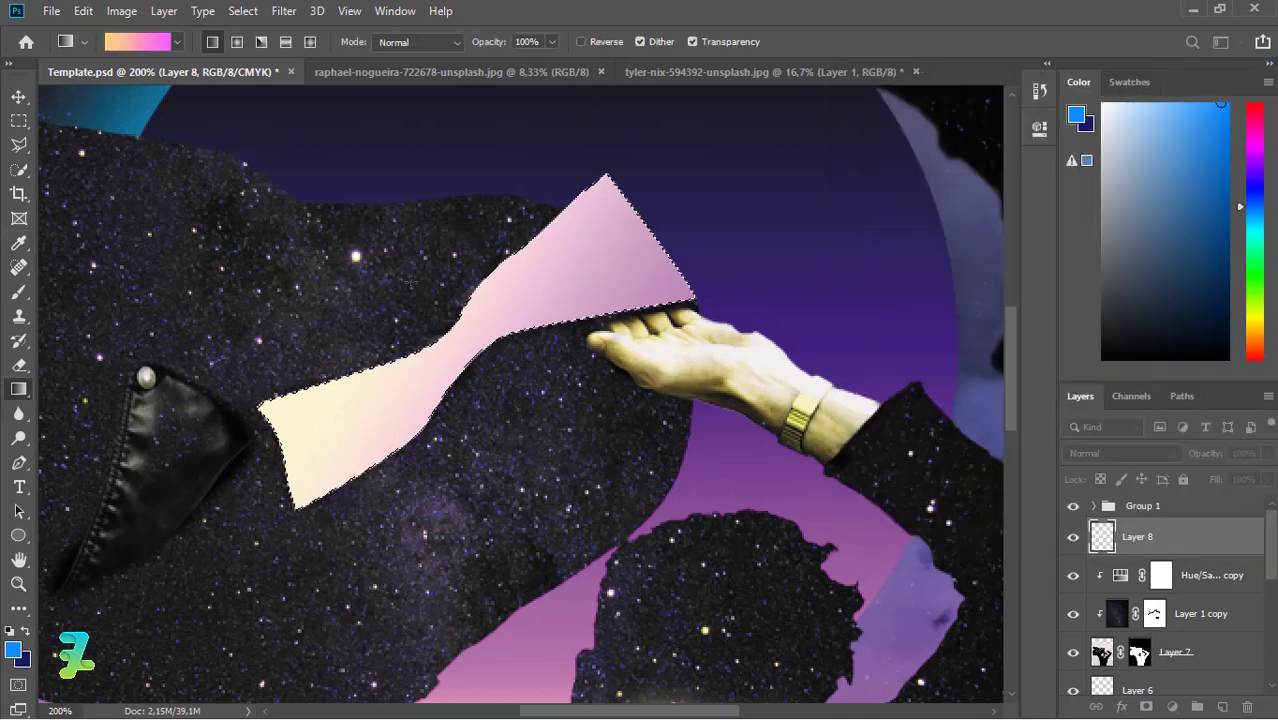
left_click_drag(288, 319, 487, 388)
left_click_drag(619, 422, 619, 423)
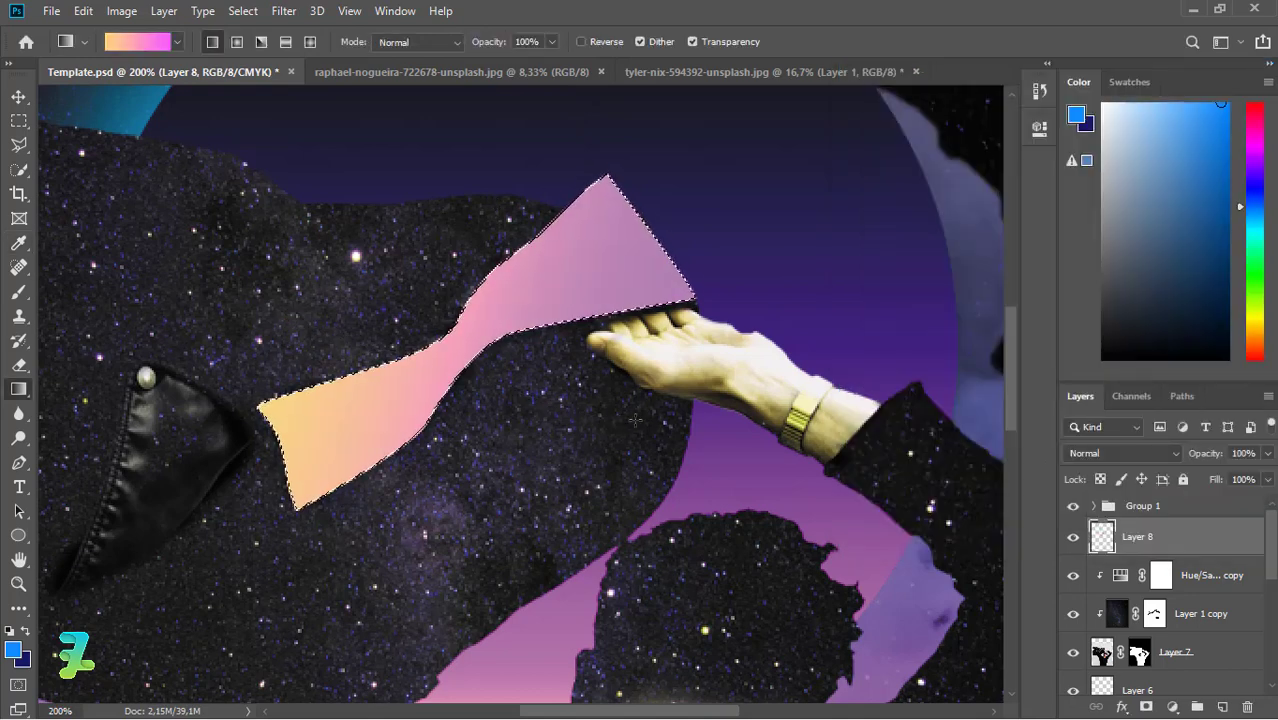
key("ctrl+d")
- Draw a Pen path around the buttoned leather flap beside the collar, from its lower tip around the far corner and button
left_click_drag(667, 716, 617, 716)
left_click(20, 465)
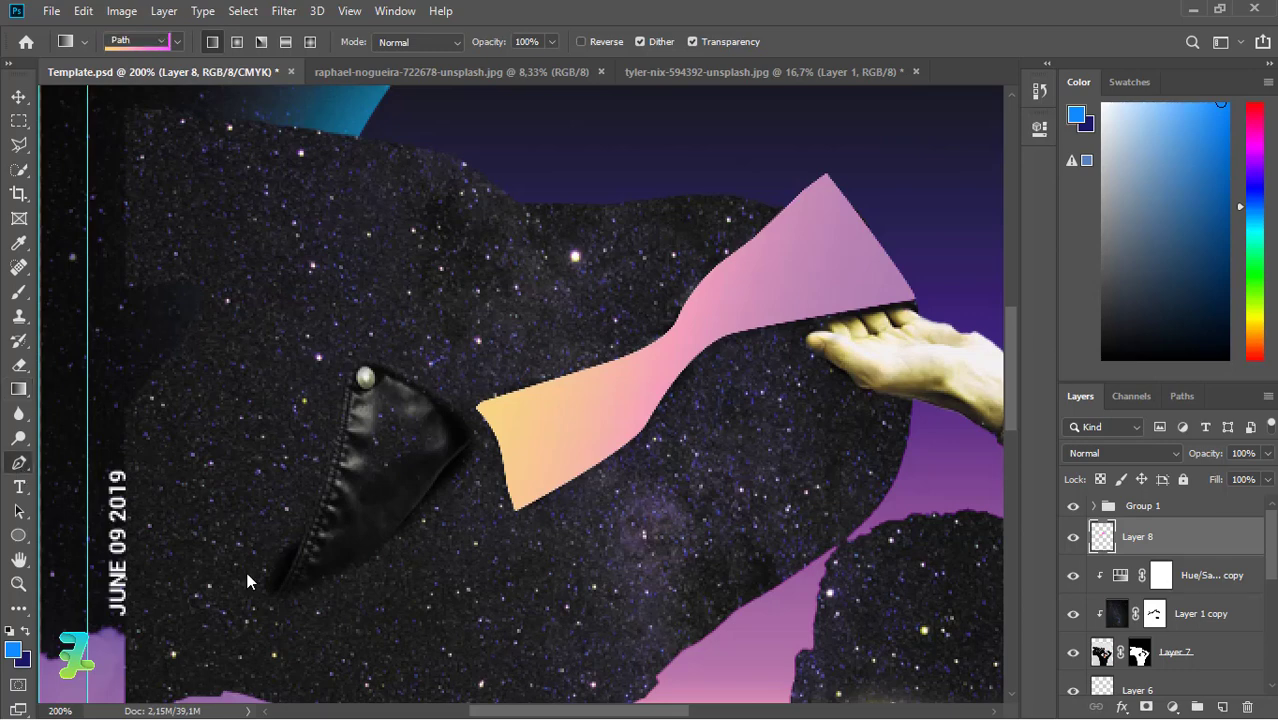
left_click(273, 605)
left_click_drag(406, 521, 413, 514)
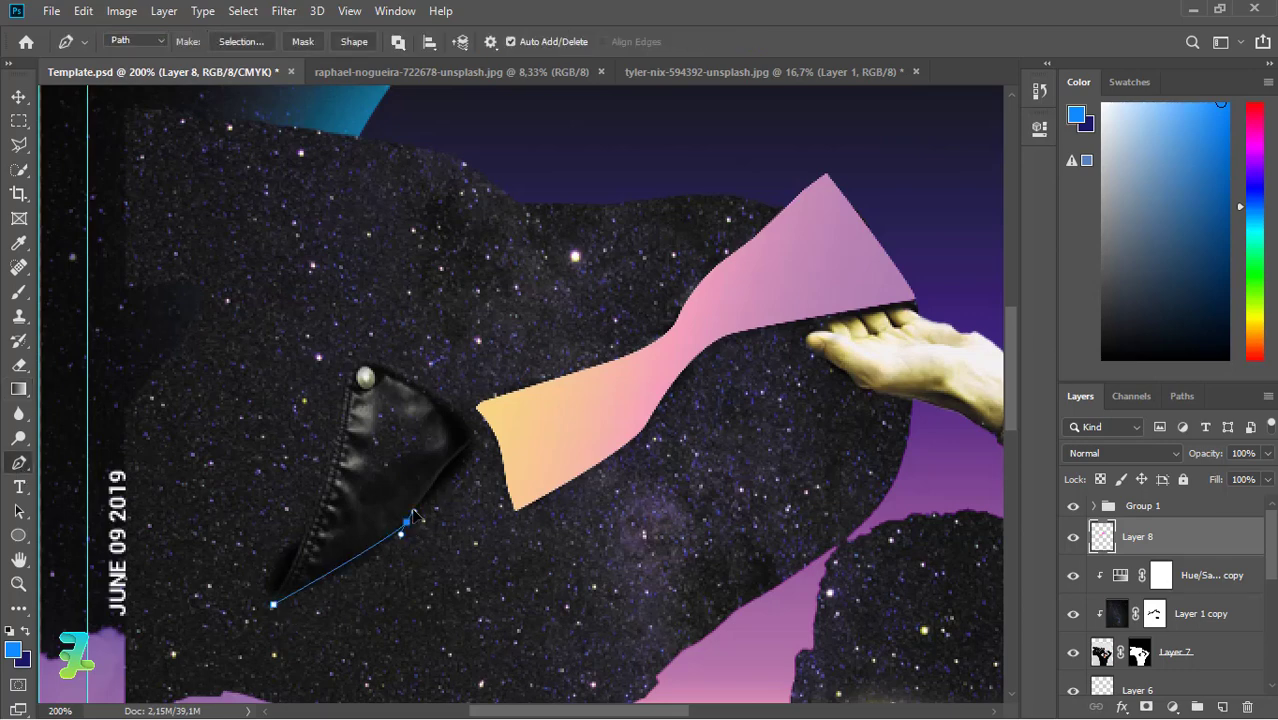
left_click_drag(446, 464, 456, 460)
left_click(476, 434)
left_click_drag(372, 360, 332, 360)
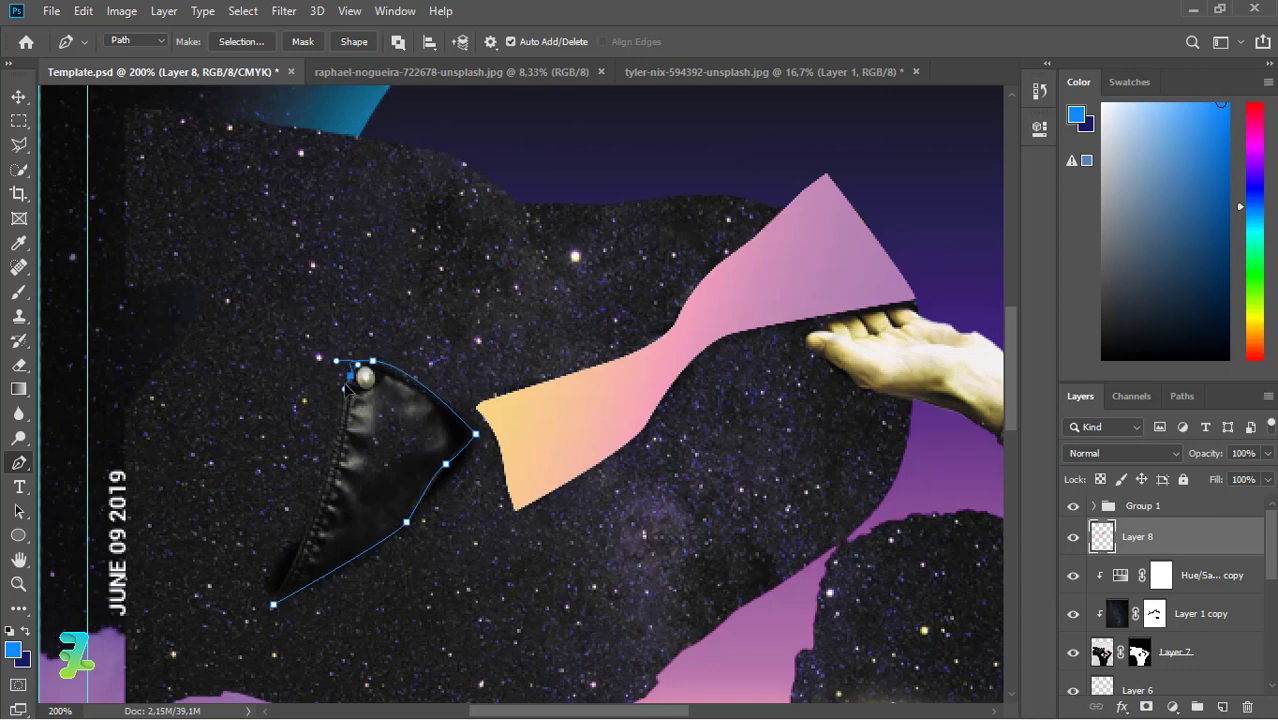
left_click(346, 388)
left_click_drag(313, 521, 309, 531)
- Convert the flap path into a selection, fill it with the orange-to-pink gradient running horizontally, and deselect
right_click(279, 612)
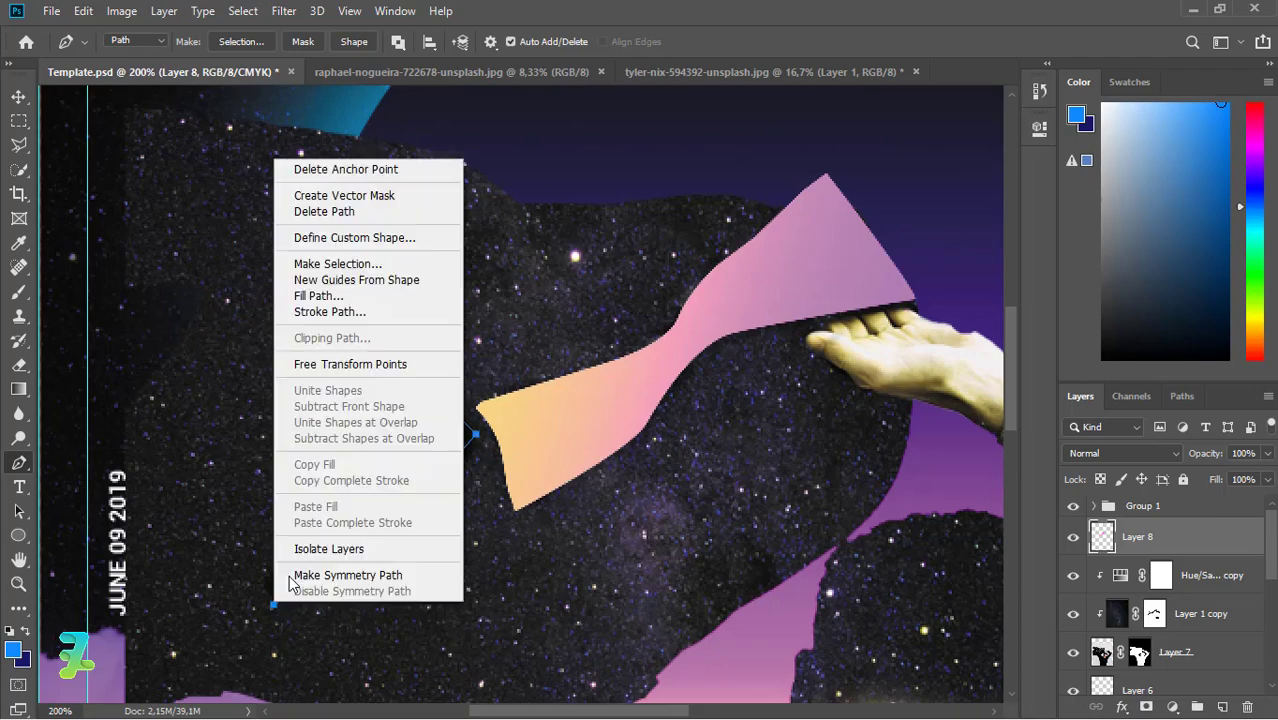
left_click(364, 265)
key("Return")
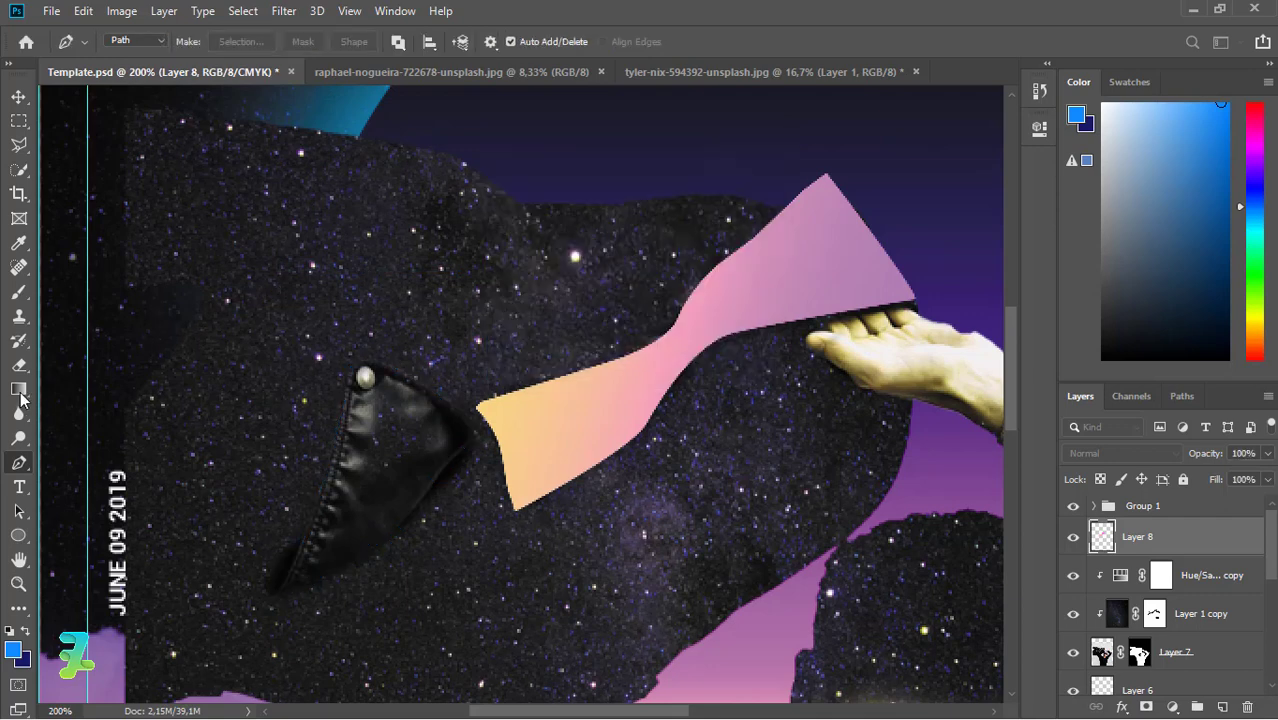
left_click(18, 389)
left_click_drag(251, 382, 468, 532)
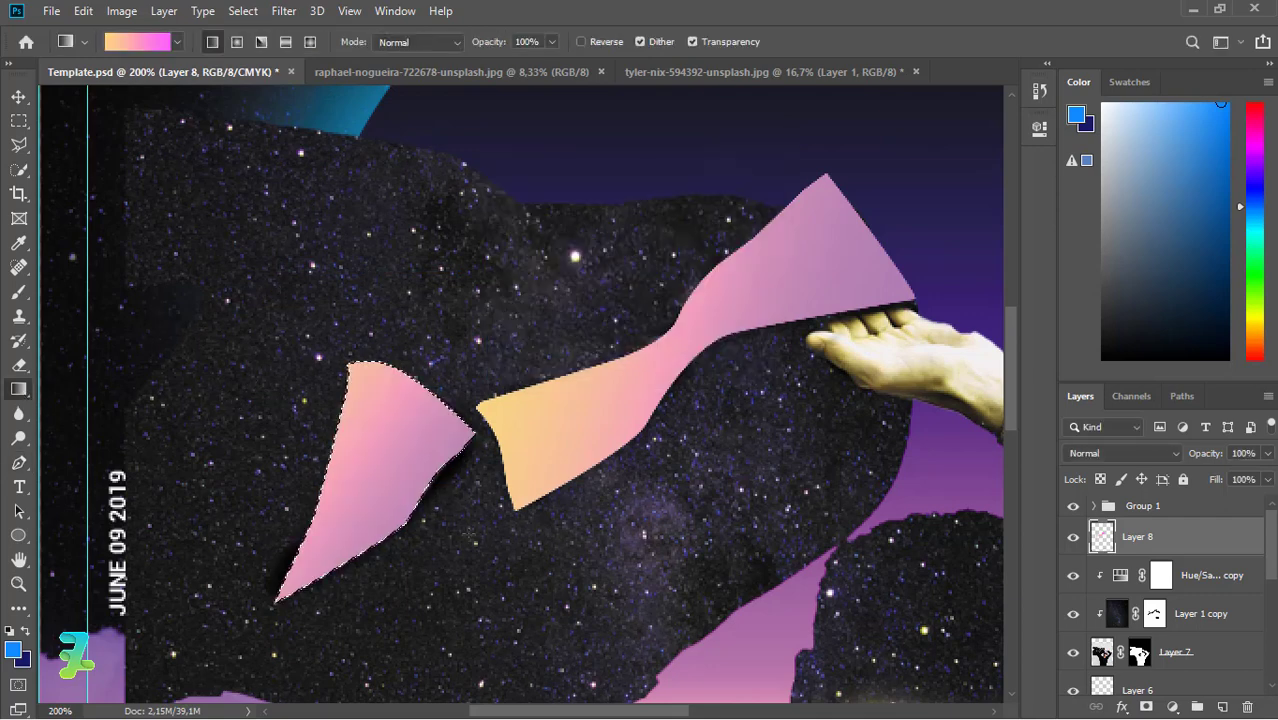
left_click_drag(262, 482, 478, 484)
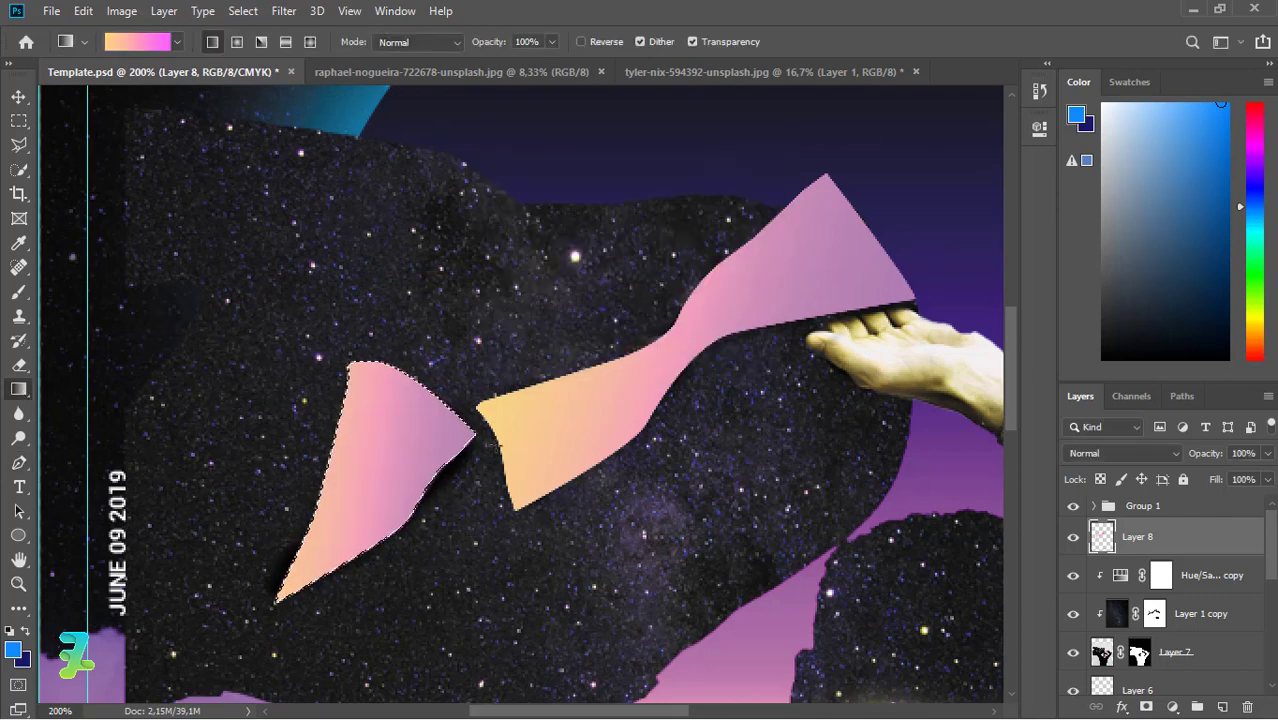
key("ctrl+d")
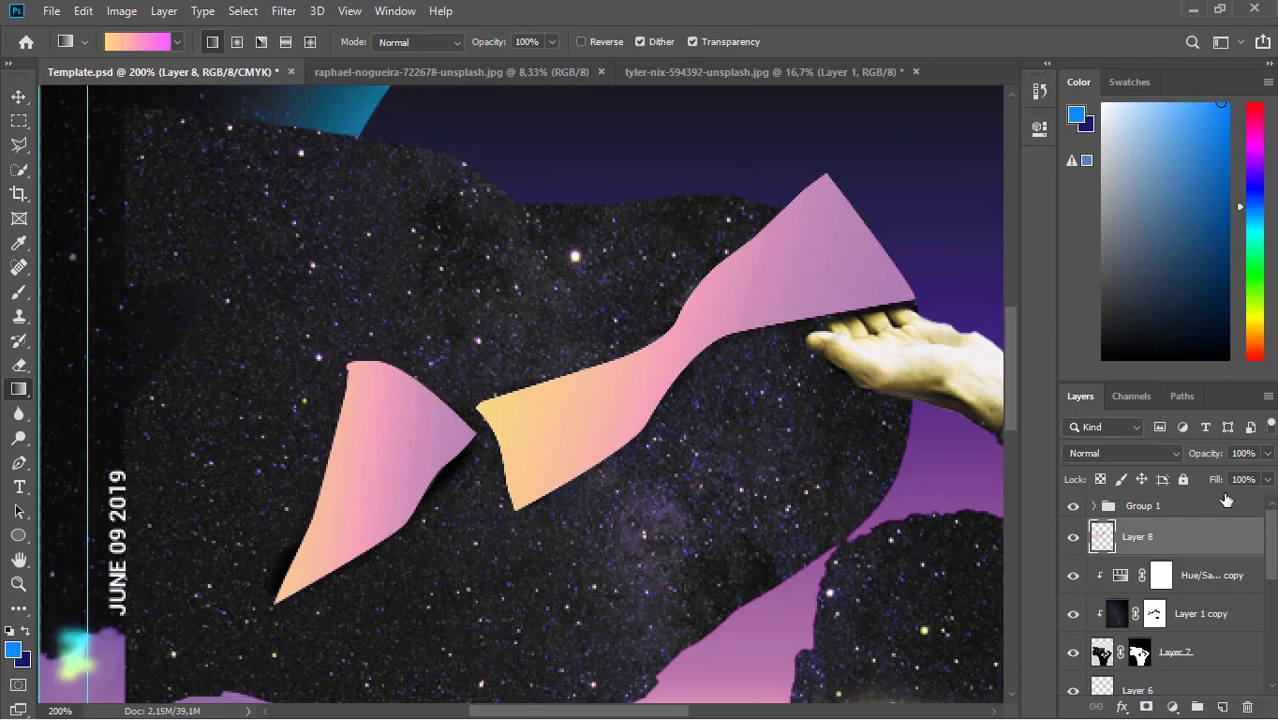
- Lower Layer 1 copy's opacity to 43% and activate its mask for the Brush with default white and black colours
left_click(1120, 614)
left_click(1267, 453)
left_click_drag(1268, 476, 1215, 476)
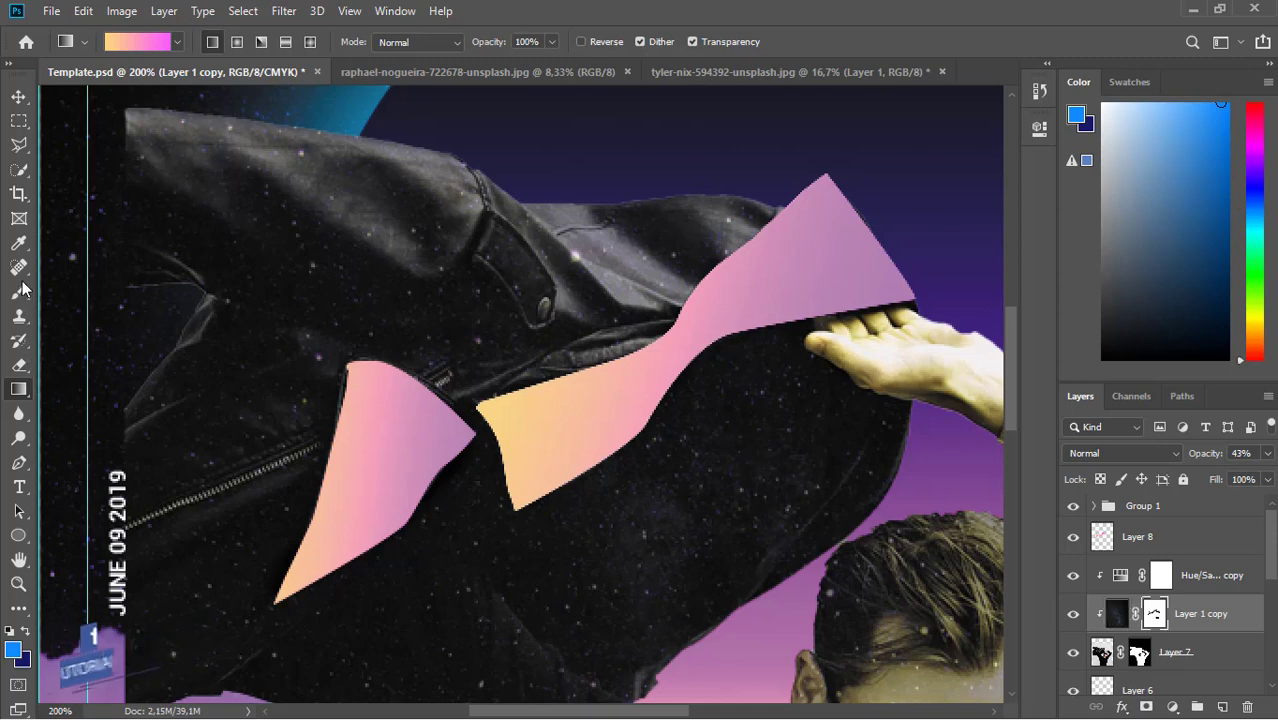
key("b")
left_click(1154, 613)
key("d")
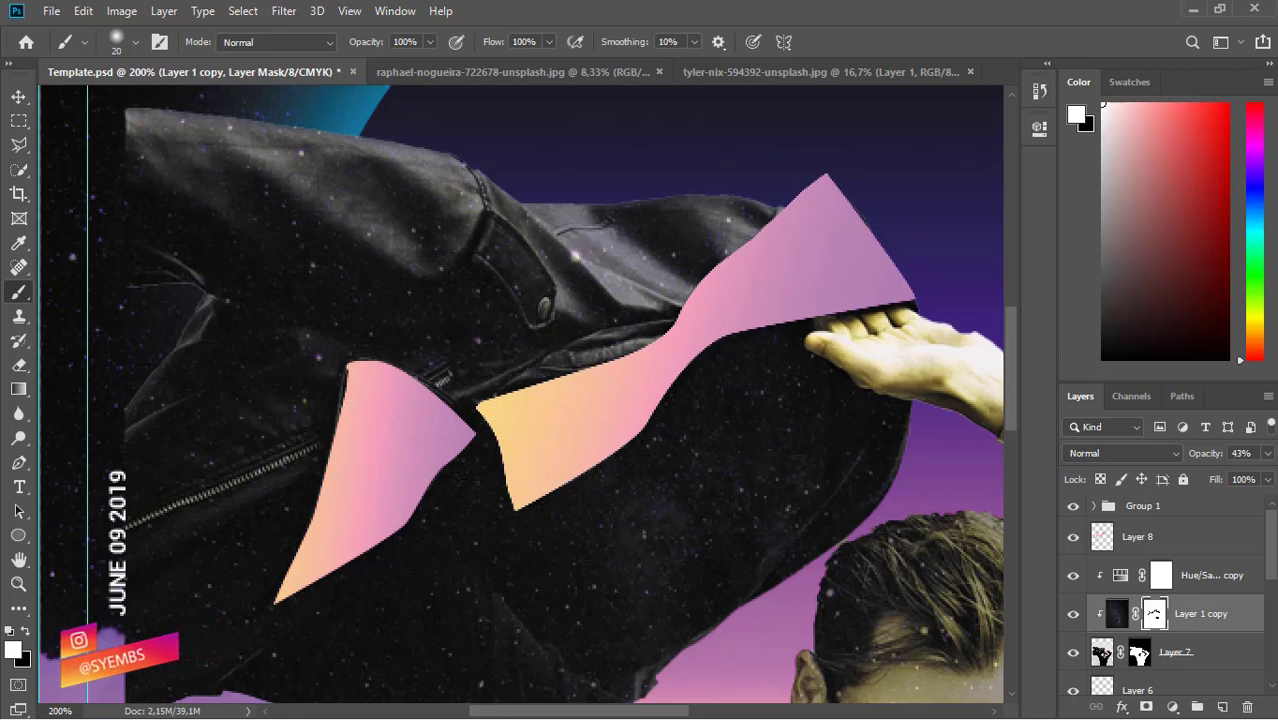
- Restore Layer 1 copy's opacity to 100% while checking the whole poster
mouse_move(1012, 365)
left_mouse_down()
mouse_move(1020, 400)
mouse_move(1016, 390)
left_mouse_up()
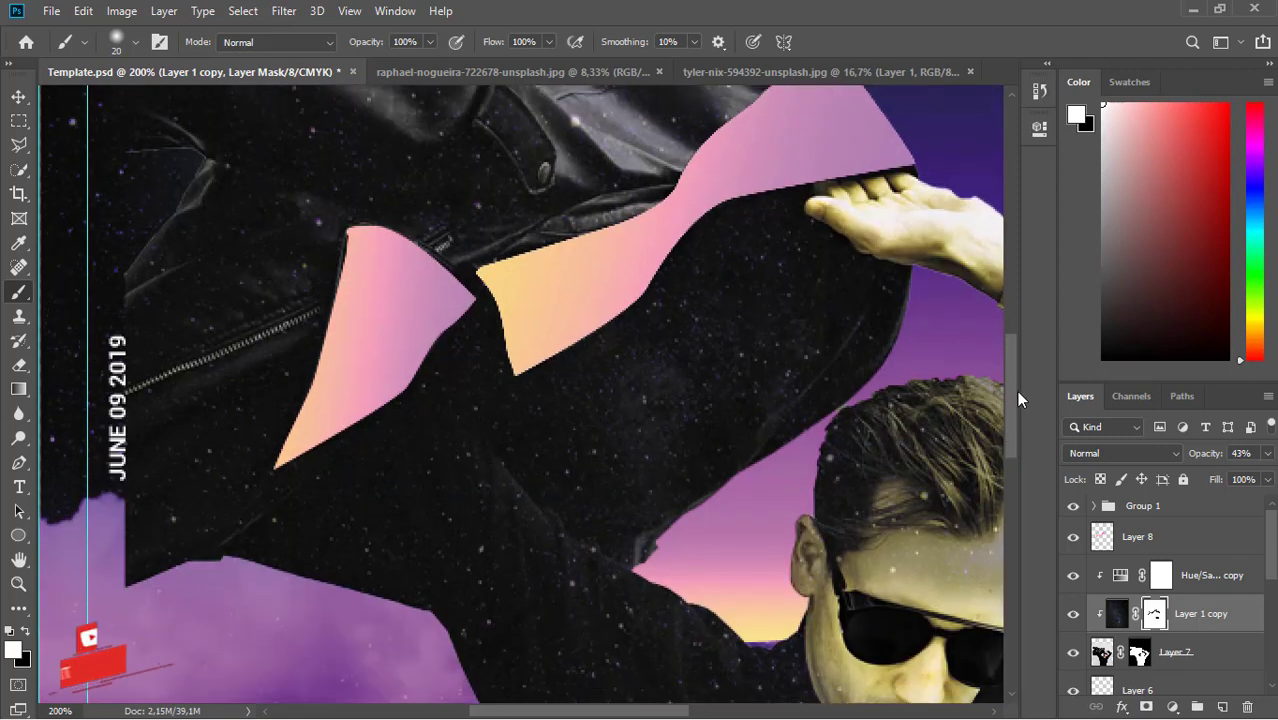
key("ctrl+minus")
key("ctrl+minus")
key("ctrl+minus")
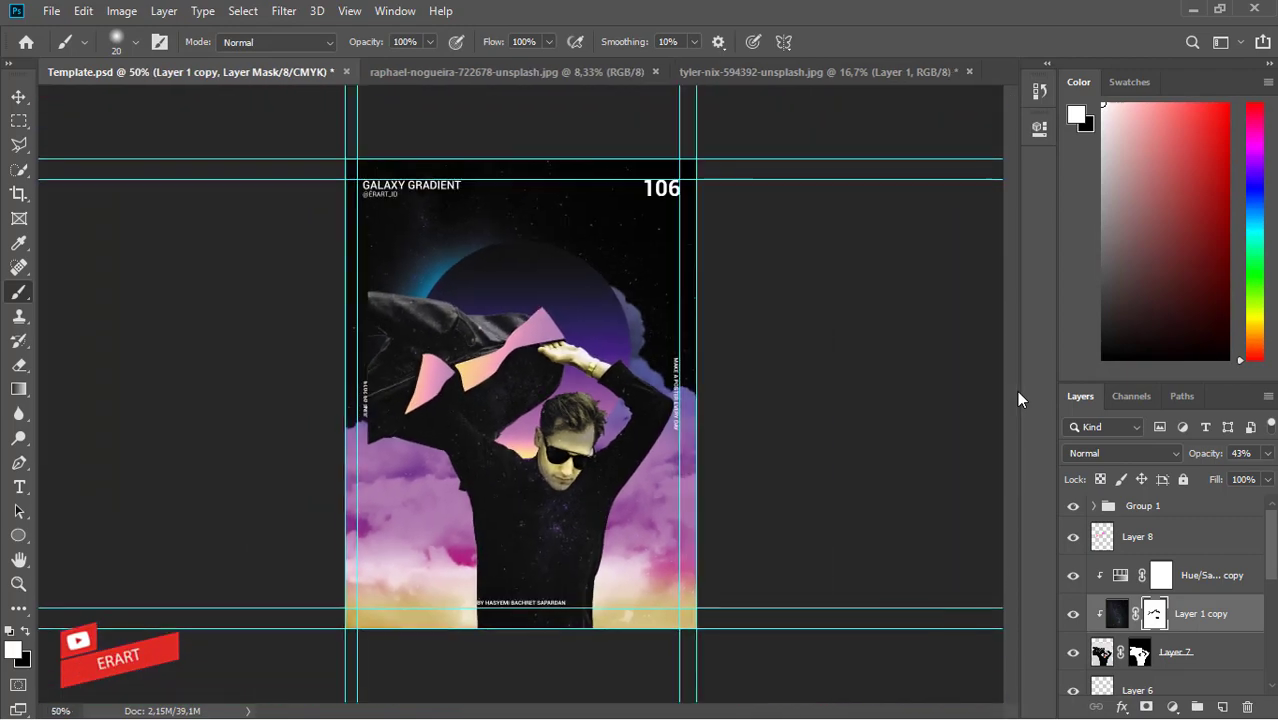
key("ctrl+plus")
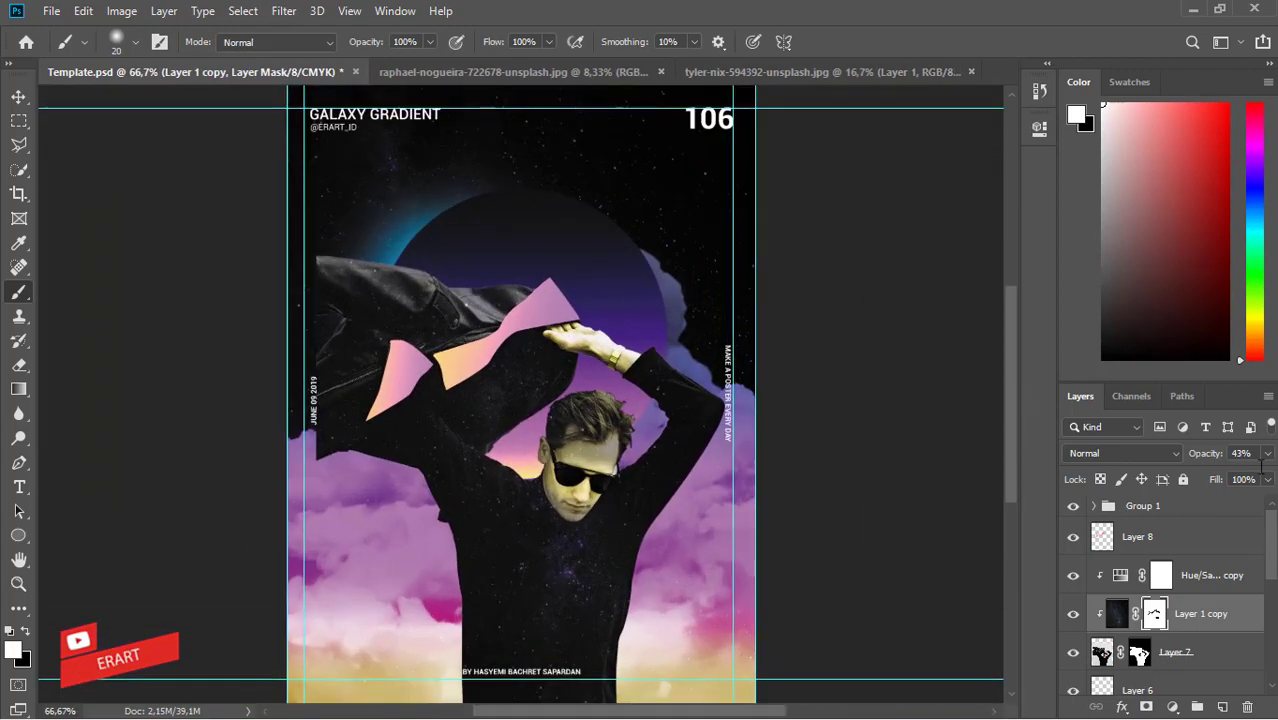
left_click(1267, 453)
left_click_drag(1237, 473, 1245, 482)
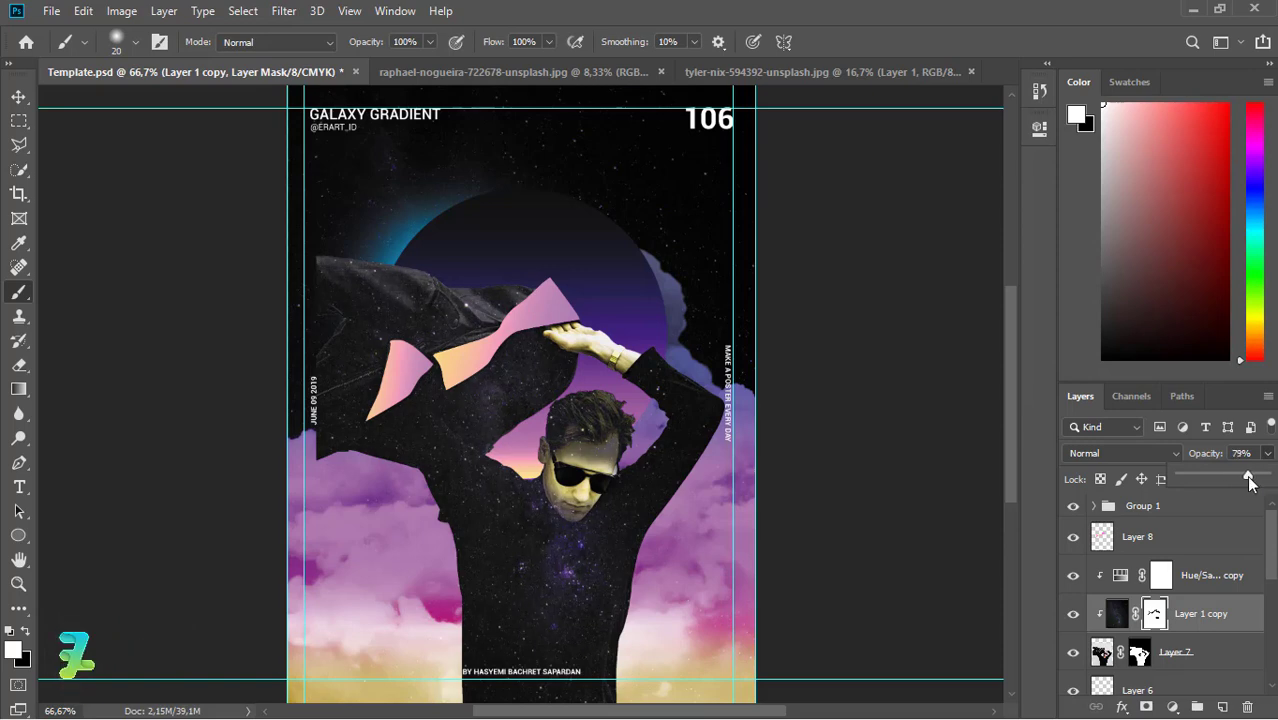
left_click_drag(1254, 484, 1255, 484)
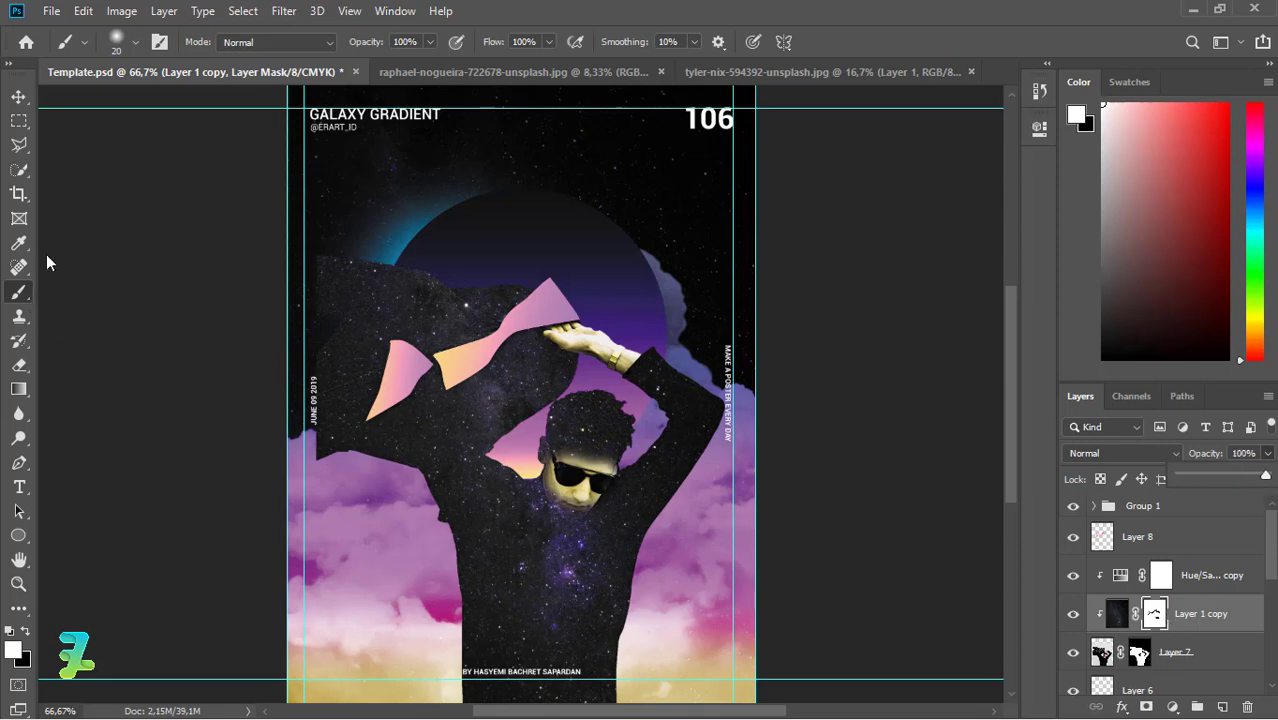
- Paint the Layer 1 copy mask with a soft 100 px black brush over the jacket's inner fold below the collar
left_click(27, 633)
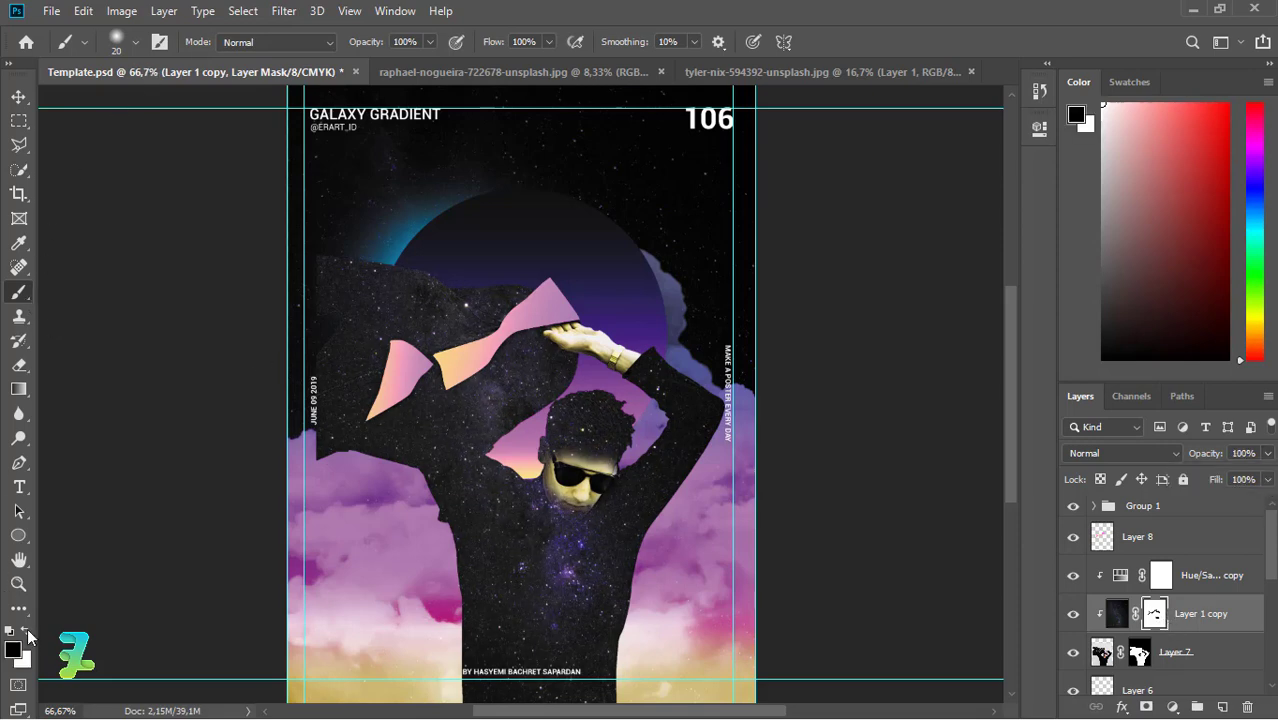
left_click(135, 42)
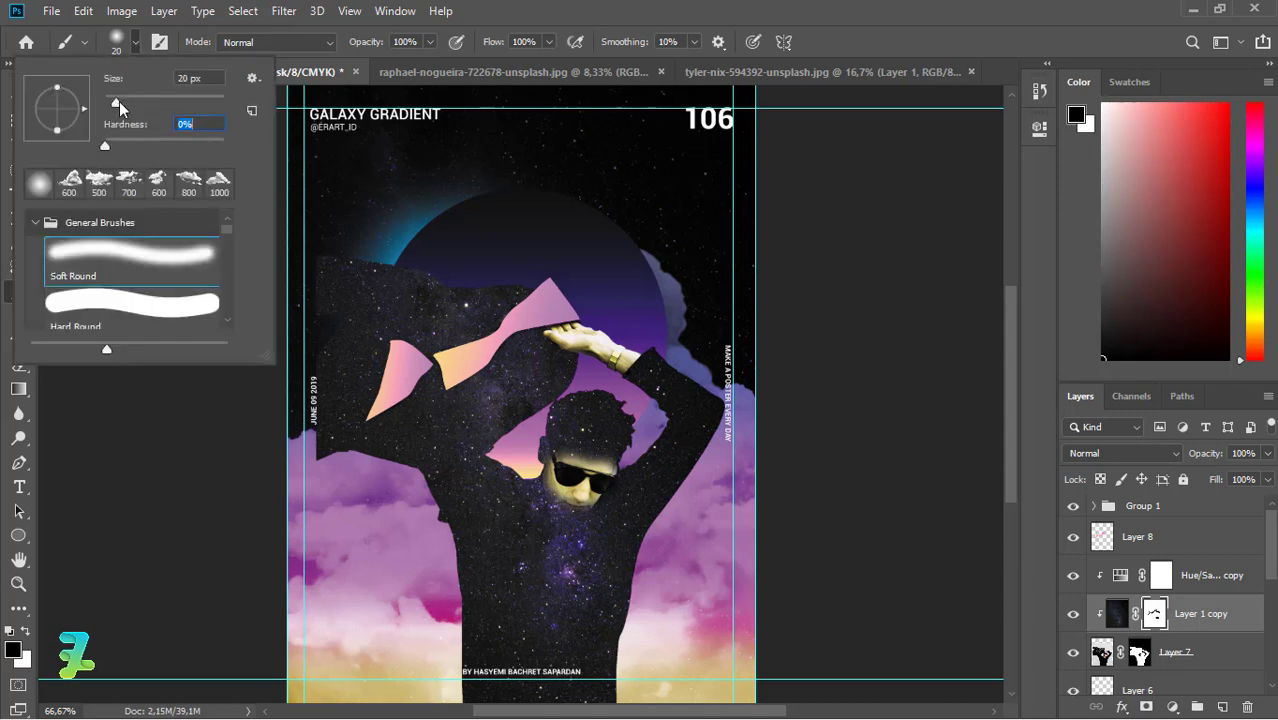
key("Return")
mouse_move(528, 414)
left_mouse_down()
mouse_move(513, 400)
mouse_move(538, 355)
mouse_move(494, 392)
mouse_move(588, 362)
mouse_move(573, 394)
mouse_move(535, 395)
mouse_move(538, 405)
mouse_move(519, 371)
mouse_move(490, 385)
mouse_move(496, 424)
mouse_move(479, 405)
mouse_move(534, 366)
mouse_move(470, 418)
left_mouse_up()
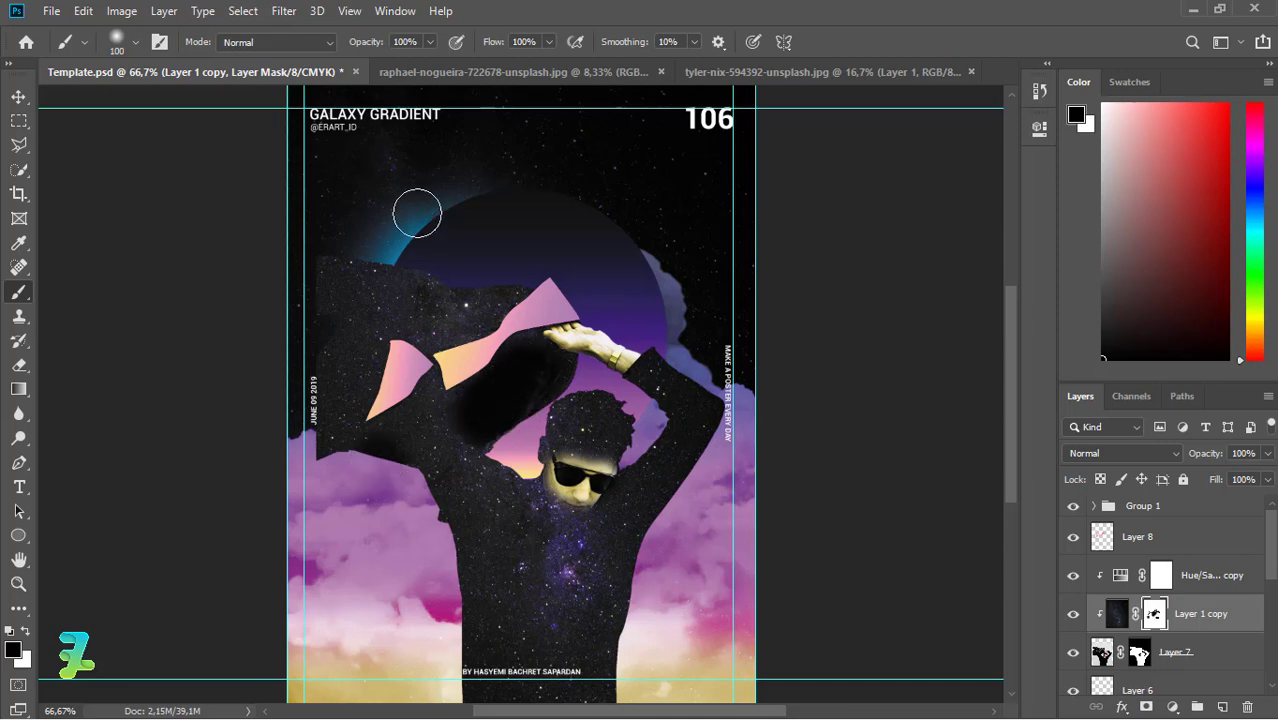
- Set the brush opacity to 42%
left_click(430, 42)
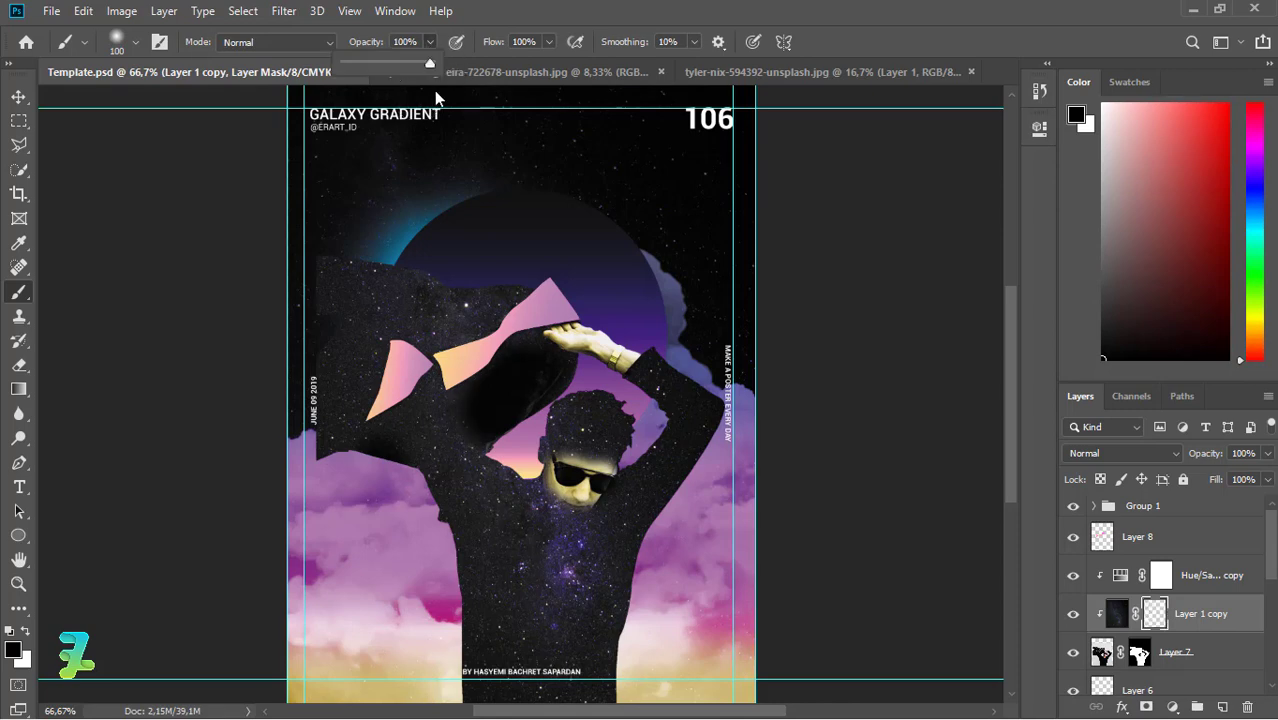
left_click_drag(432, 63, 370, 74)
left_click(428, 42)
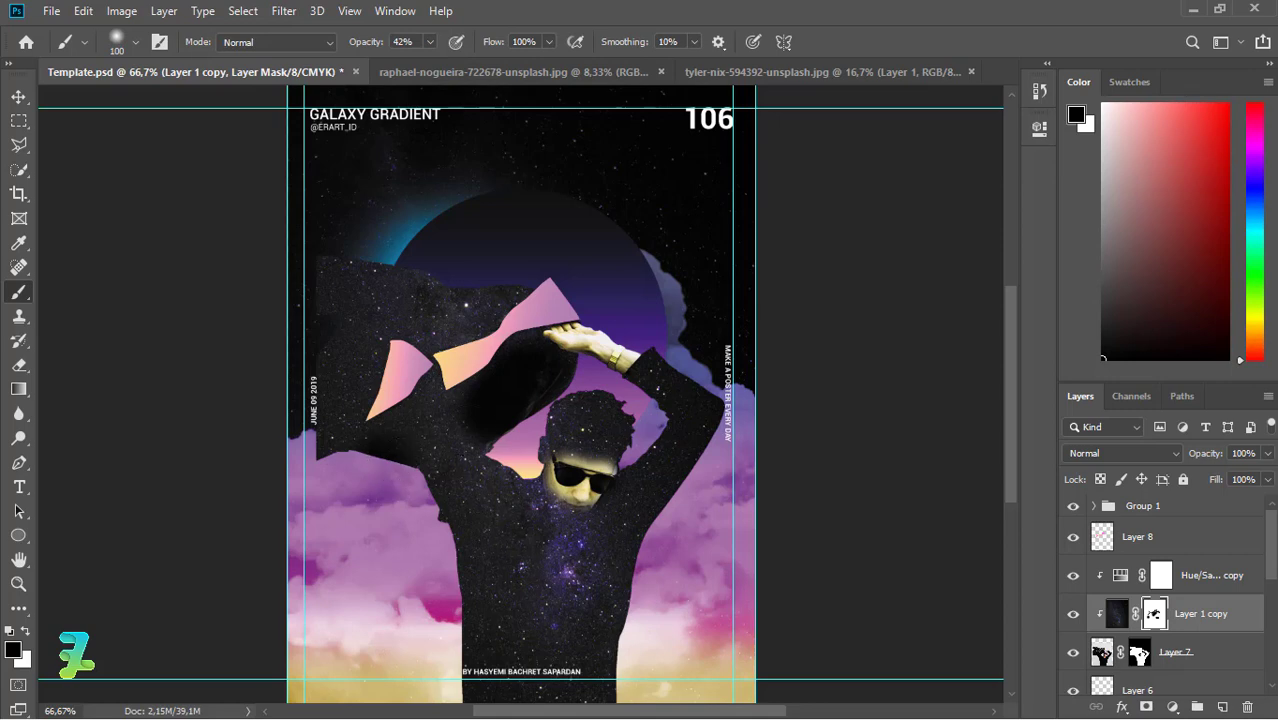
- Paint the Layer 1 copy mask with the soft 100 px black brush at 42% opacity over the jacket's inner fold below the collar
mouse_move(464, 402)
left_mouse_down()
mouse_move(542, 349)
mouse_move(474, 437)
mouse_move(498, 379)
mouse_move(509, 389)
mouse_move(452, 426)
mouse_move(473, 454)
mouse_move(458, 413)
mouse_move(497, 395)
mouse_move(394, 461)
mouse_move(411, 466)
mouse_move(476, 411)
mouse_move(521, 410)
mouse_move(543, 365)
mouse_move(450, 419)
mouse_move(460, 413)
mouse_move(450, 441)
mouse_move(385, 463)
mouse_move(460, 444)
mouse_move(580, 355)
mouse_move(520, 393)
left_mouse_up()
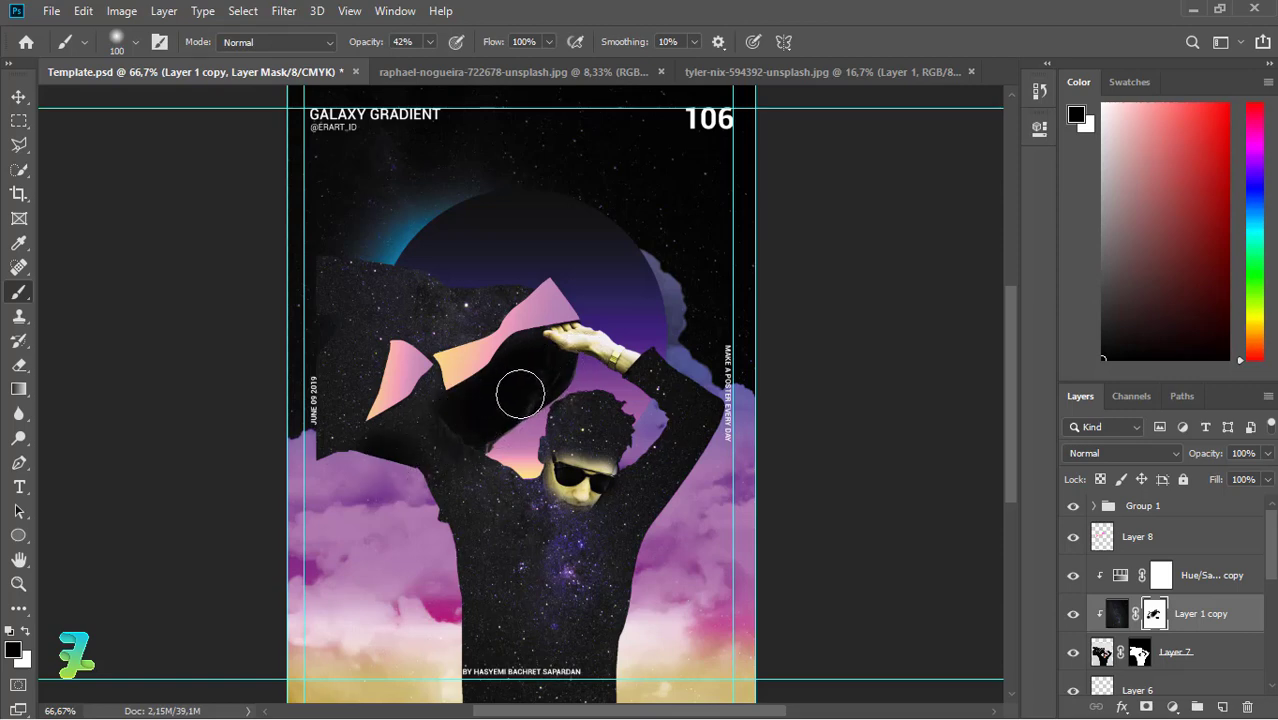
left_click(18, 96)
key("ctrl")
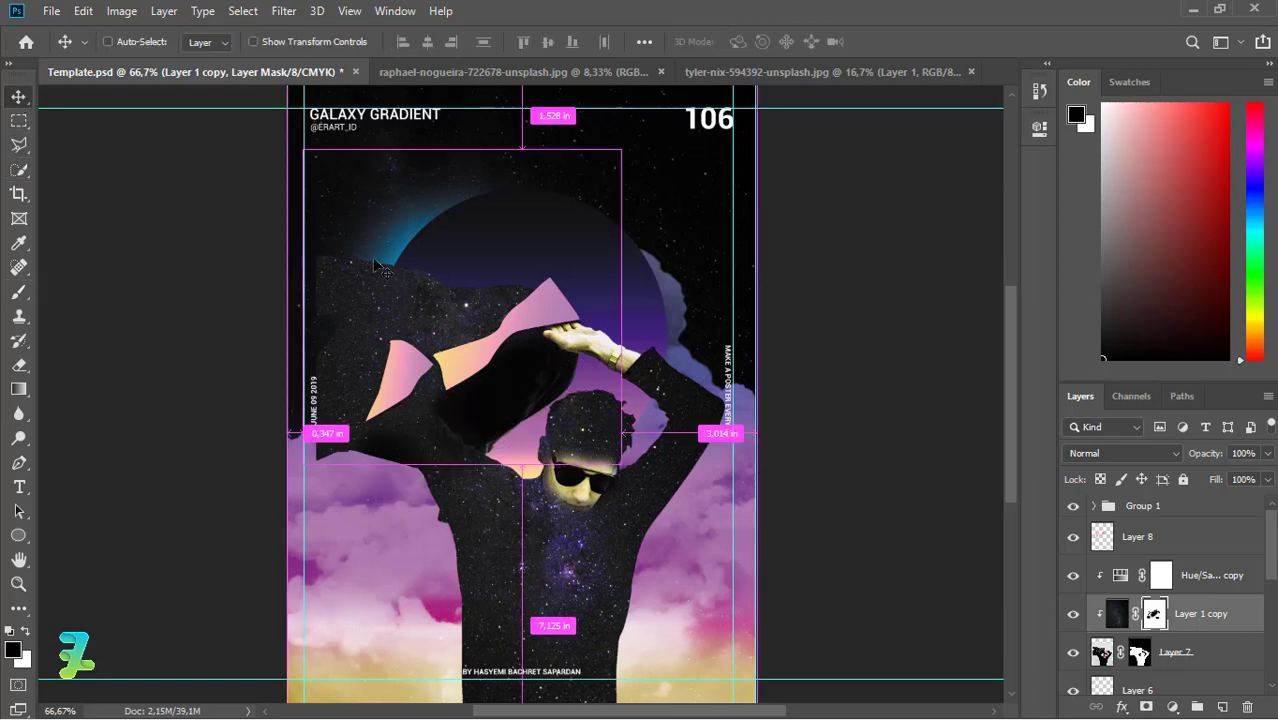
key("ctrl+minus")
key("ctrl+minus")
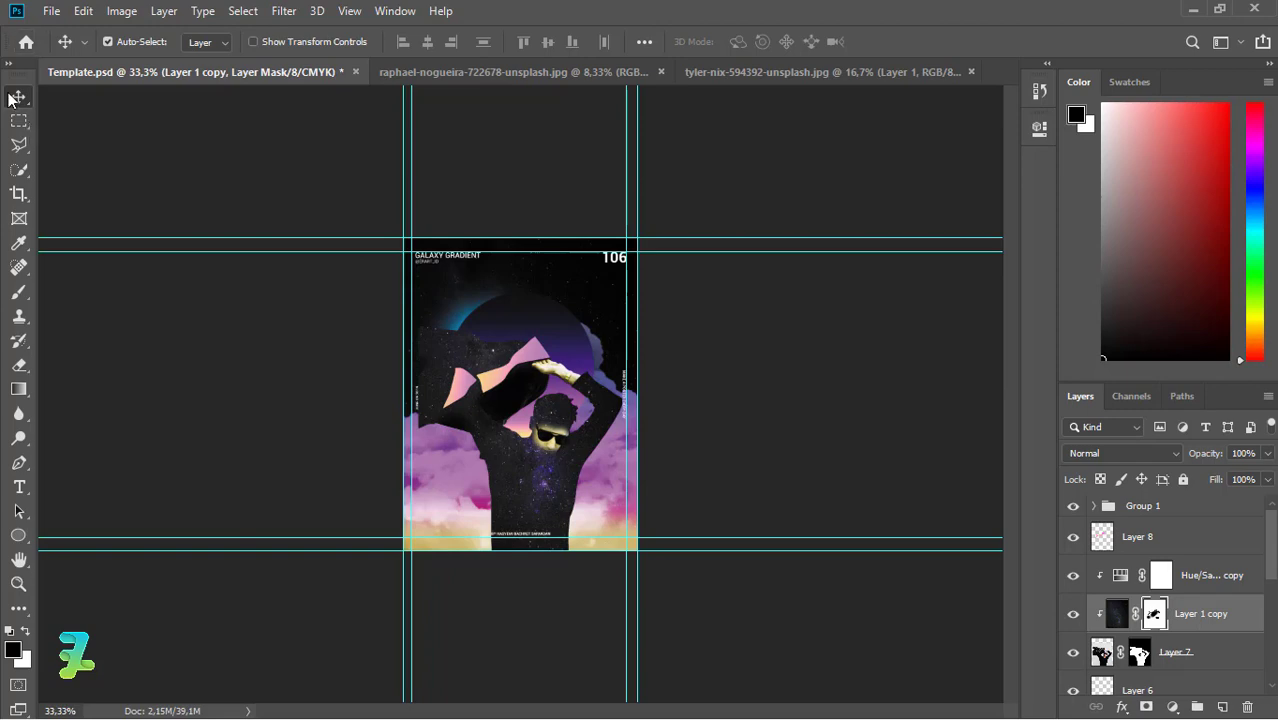
key("ctrl+plus")
key("ctrl+plus")
- Add a new layer above Layer 8 and clip it to Layer 8
left_click(1175, 545)
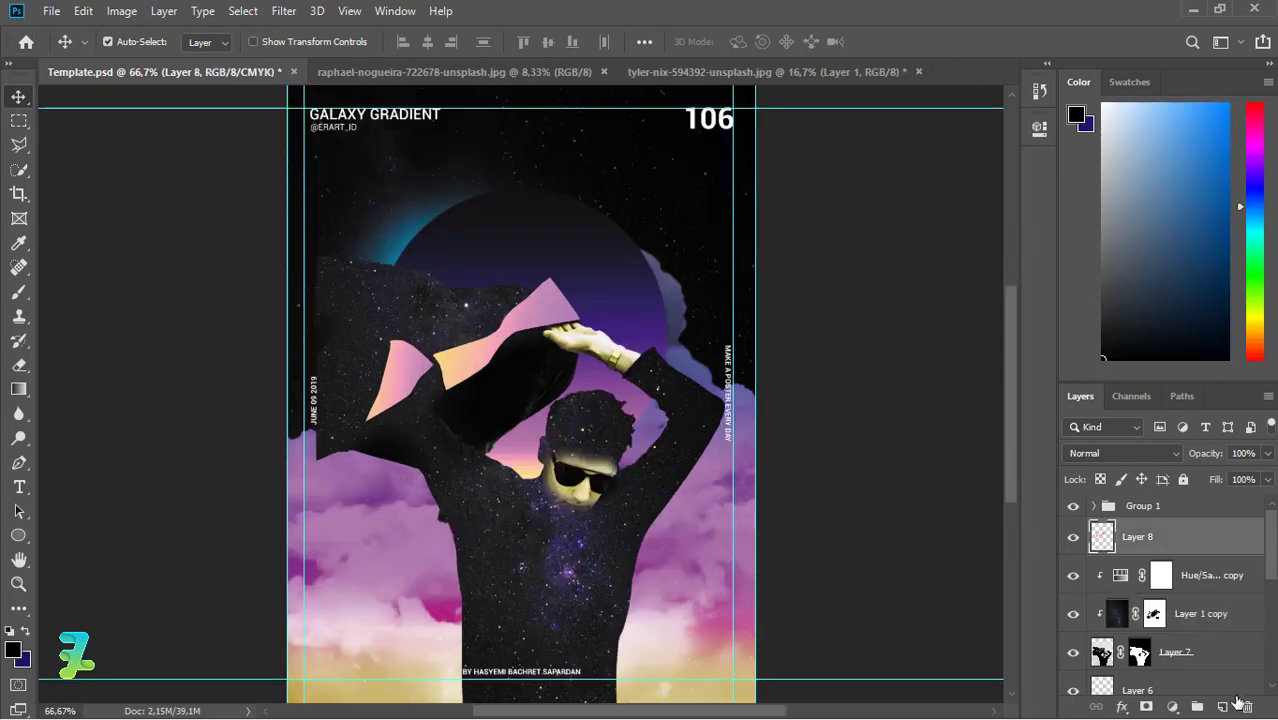
left_click(1222, 707)
right_click(1204, 542)
left_click(988, 361)
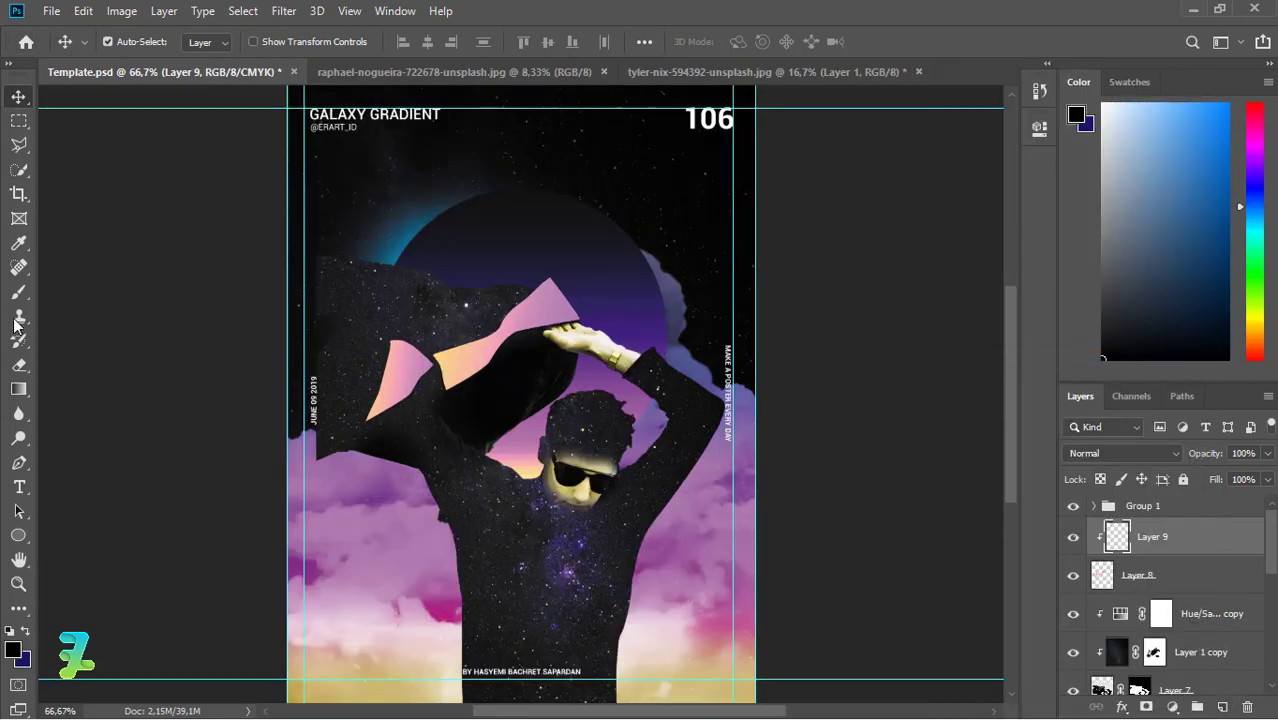
- Shade the edge of the small collar piece on Layer 9 with a soft 100 px black brush at 42% opacity
key("b")
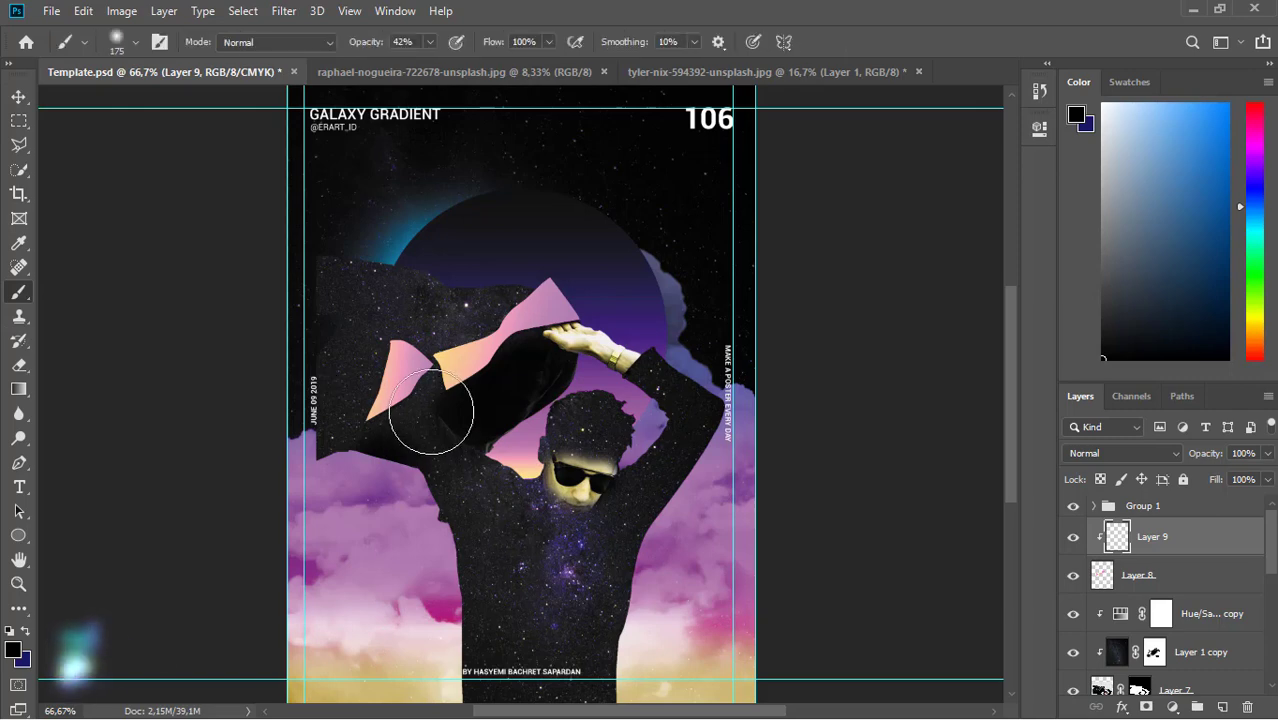
key("bracketleft")
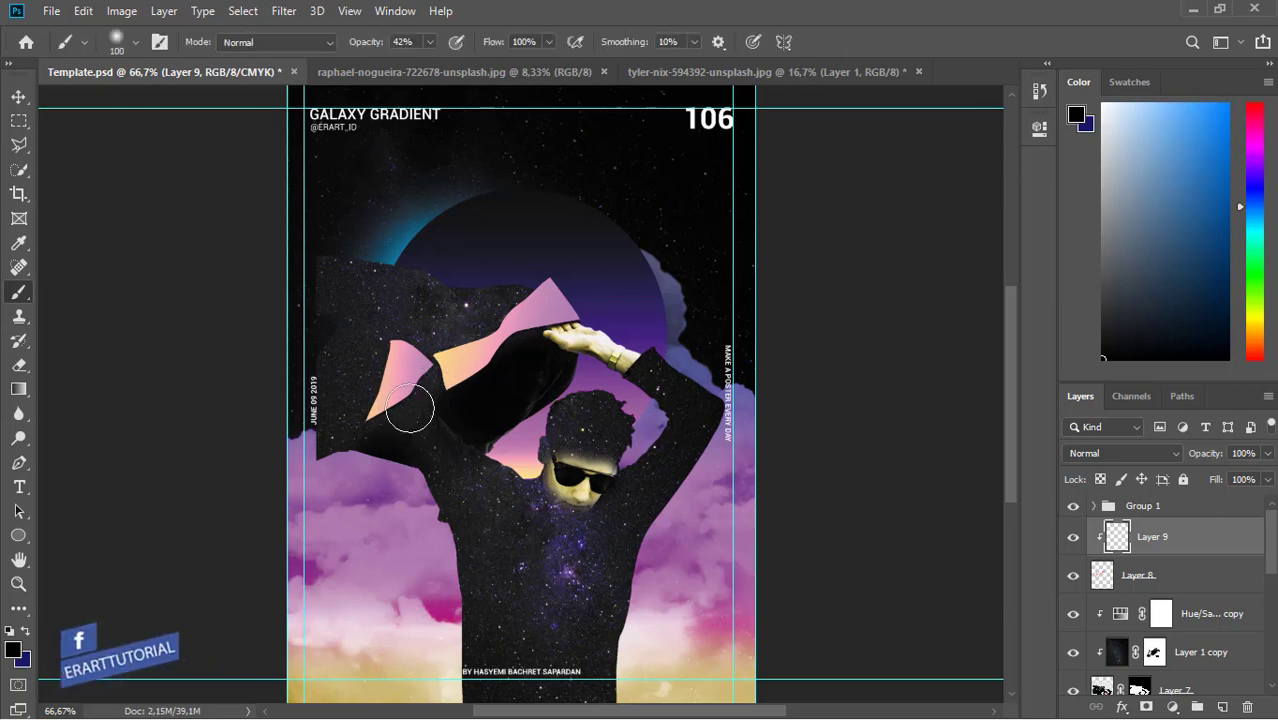
left_click_drag(422, 371, 402, 408)
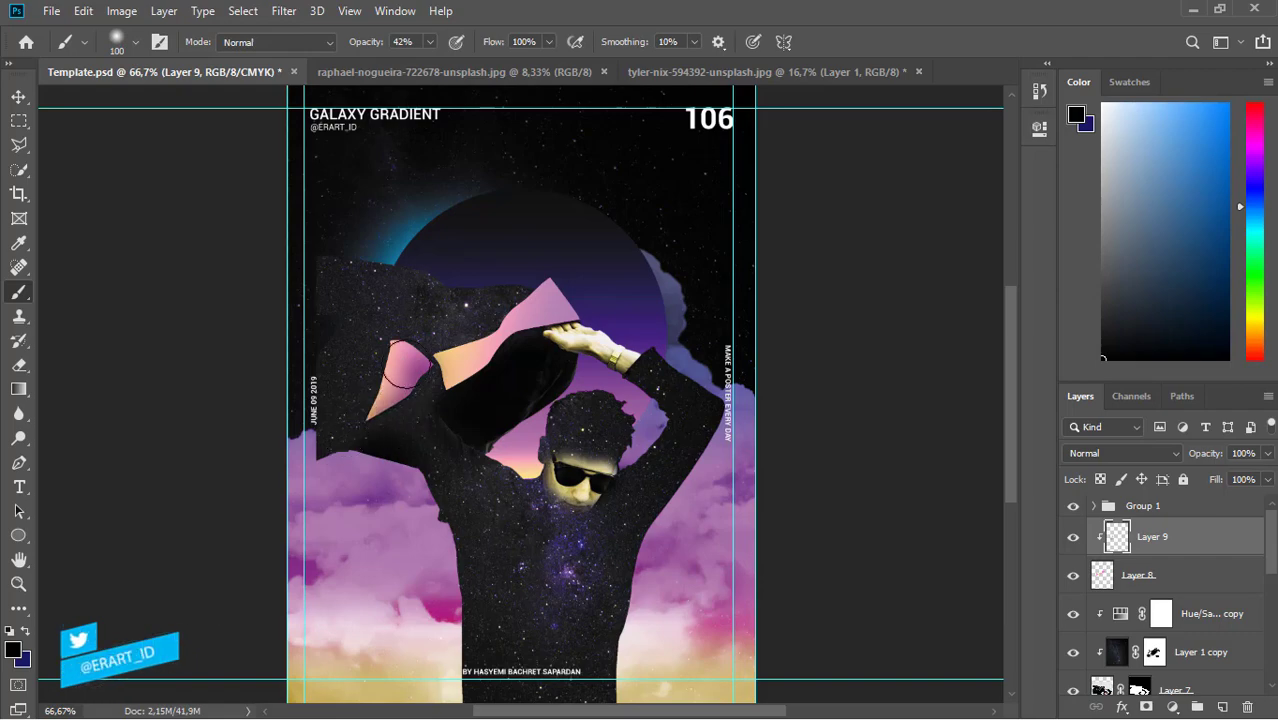
- Trace a closed Pen path around the yellow half of the large collar piece, curving along the fold at its narrowest part
key("ctrl+plus")
key("ctrl+plus")
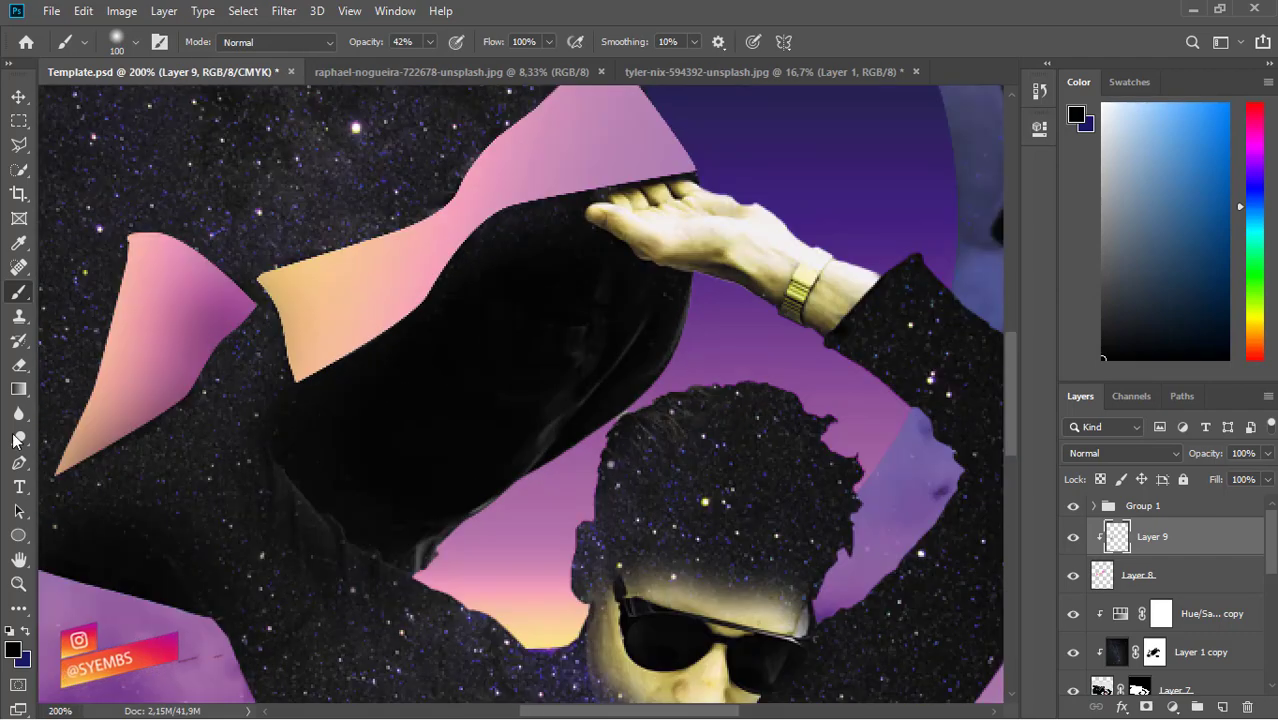
key("p")
left_click(471, 162)
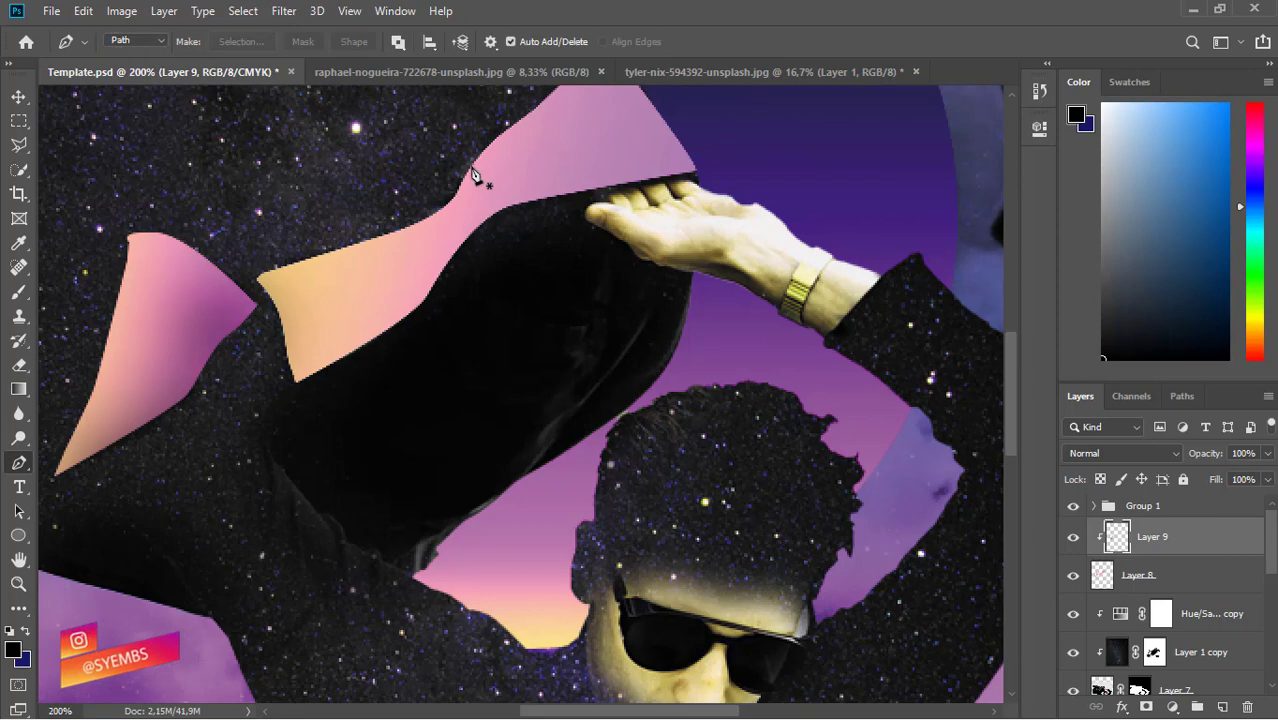
left_click_drag(451, 238, 439, 254)
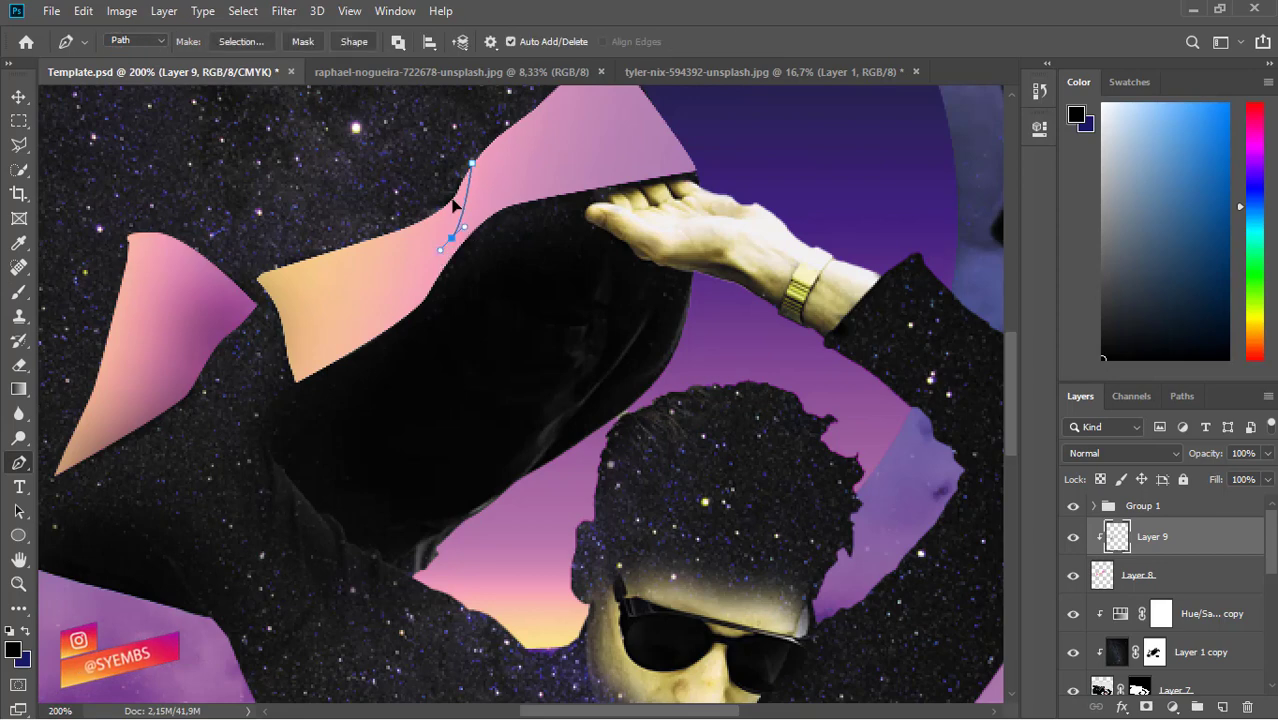
key("ctrl+z")
left_click(447, 230)
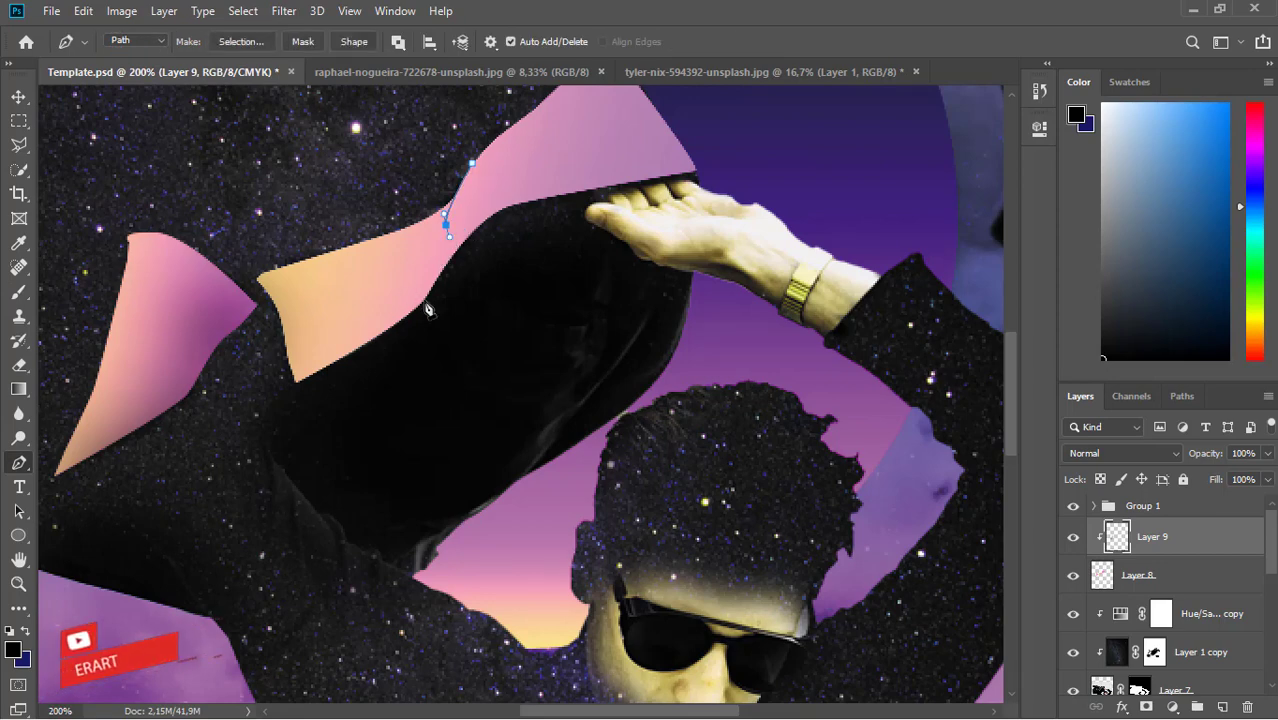
left_click_drag(416, 311, 381, 367)
left_click(303, 427)
left_click(217, 266)
left_click(296, 203)
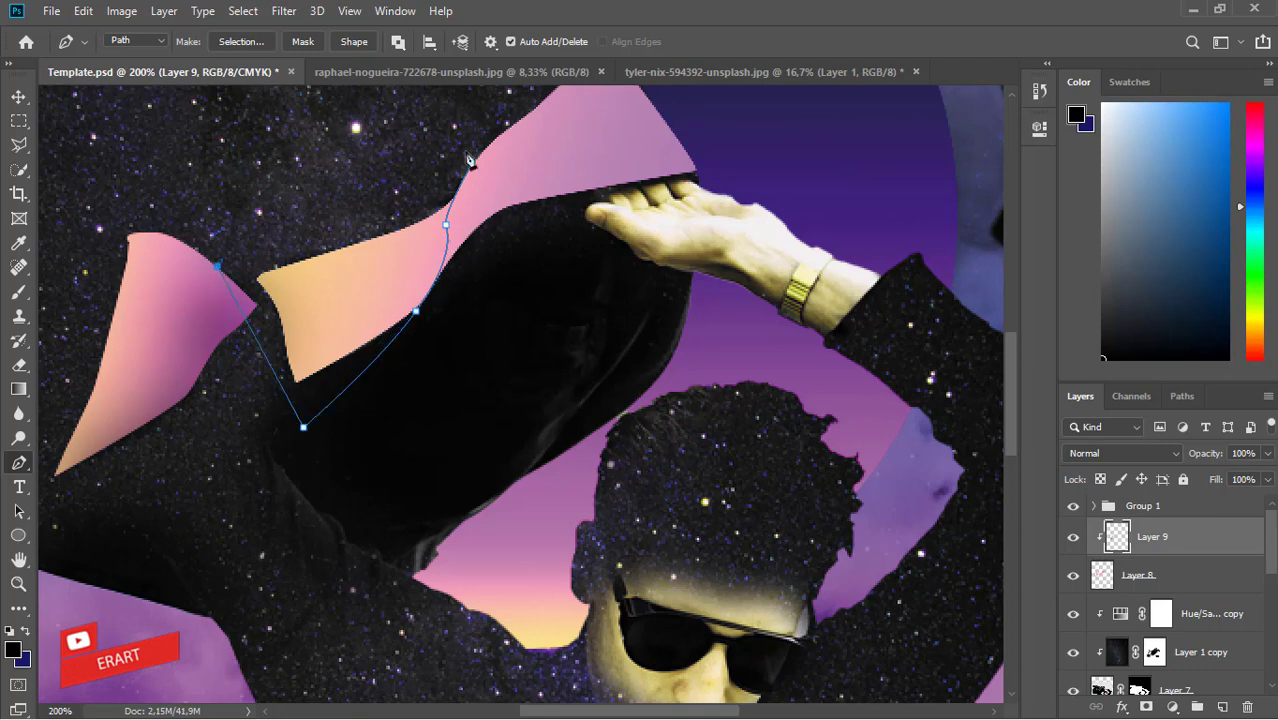
left_click(460, 146)
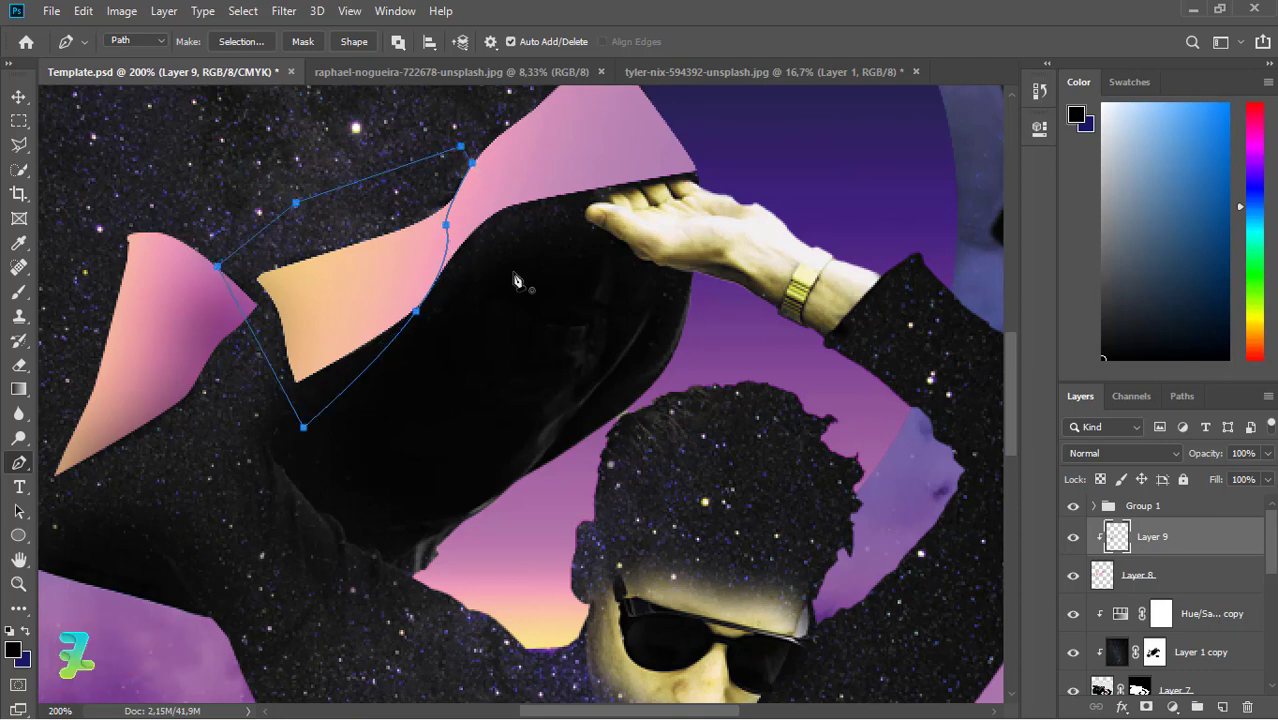
- Convert the collar path into a new anti-aliased selection with a feather radius of 0 pixels
right_click(525, 303)
left_click(540, 375)
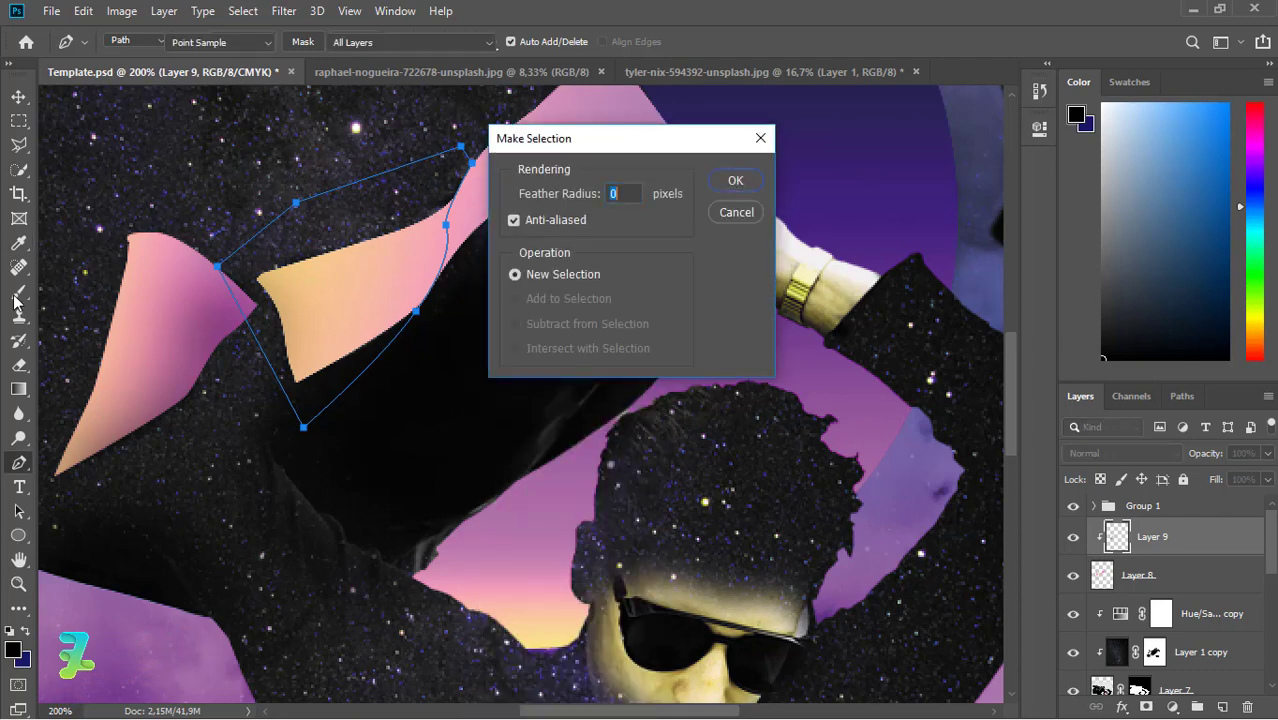
left_click(712, 184)
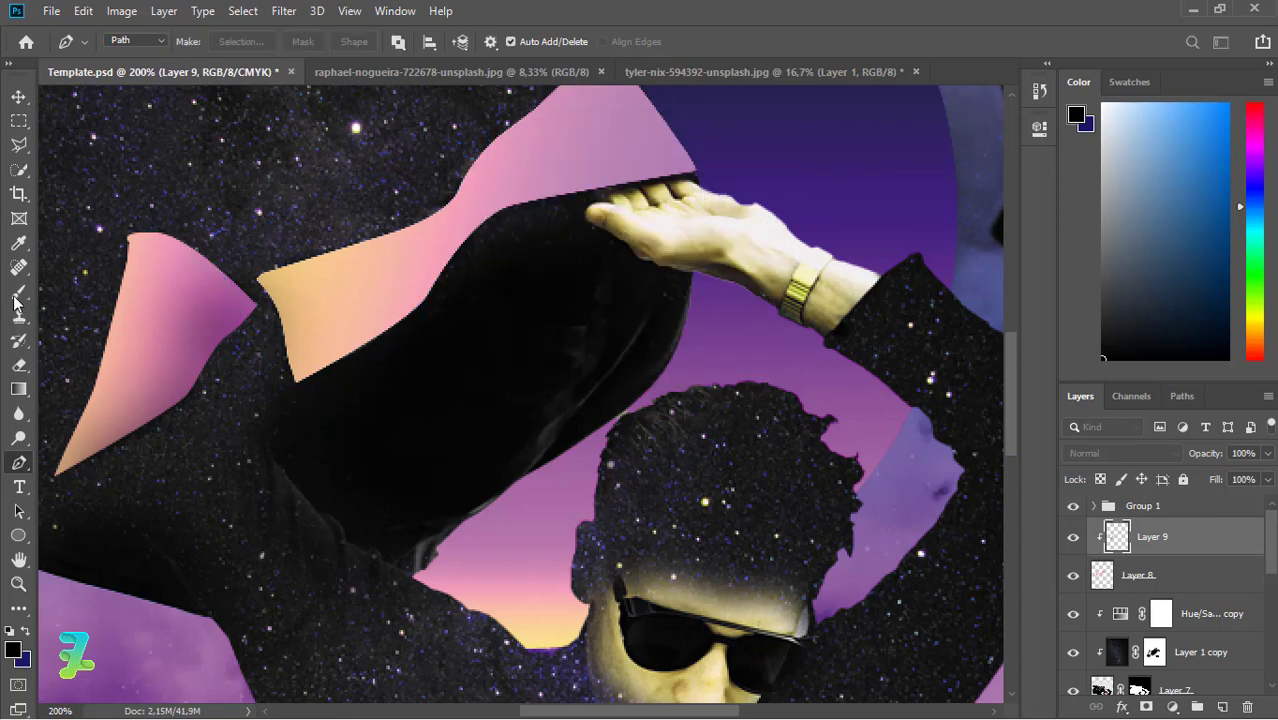
- Paint a soft 175 px black shadow along the large collar piece's fold inside the selection on Layer 9, and deselect
left_click(17, 294)
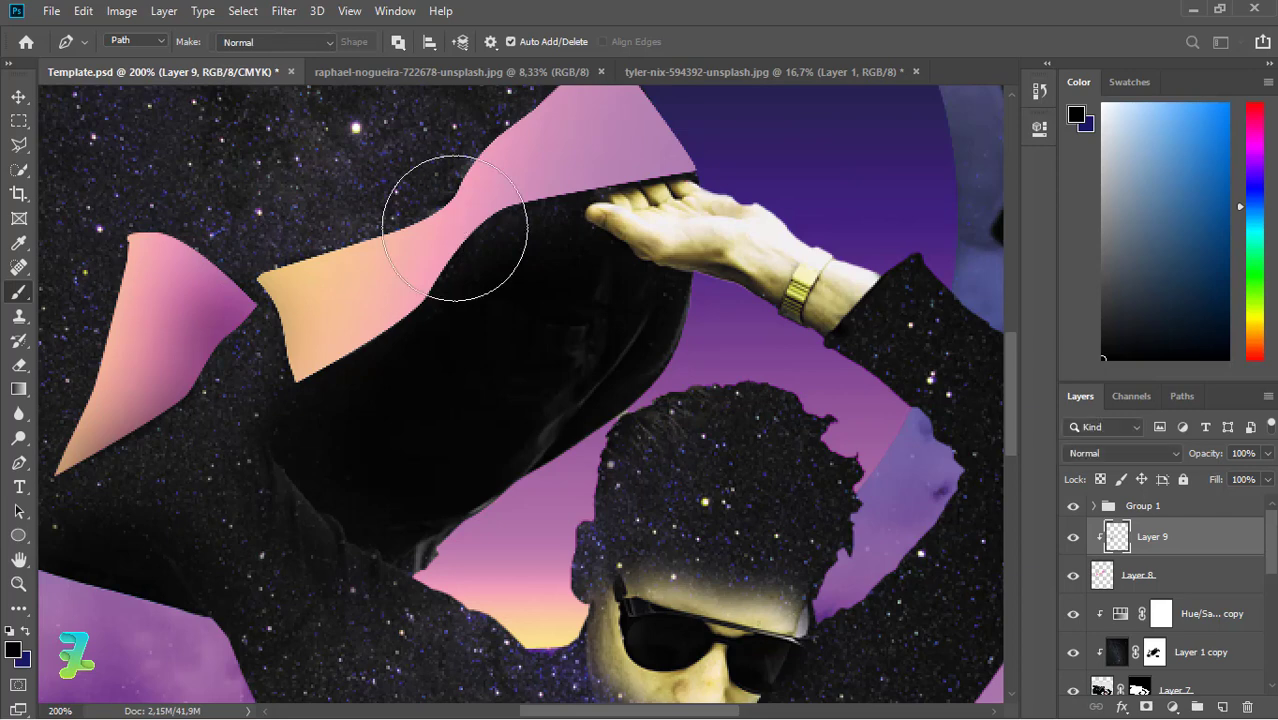
key("bracketright")
key("bracketright")
key("bracketright")
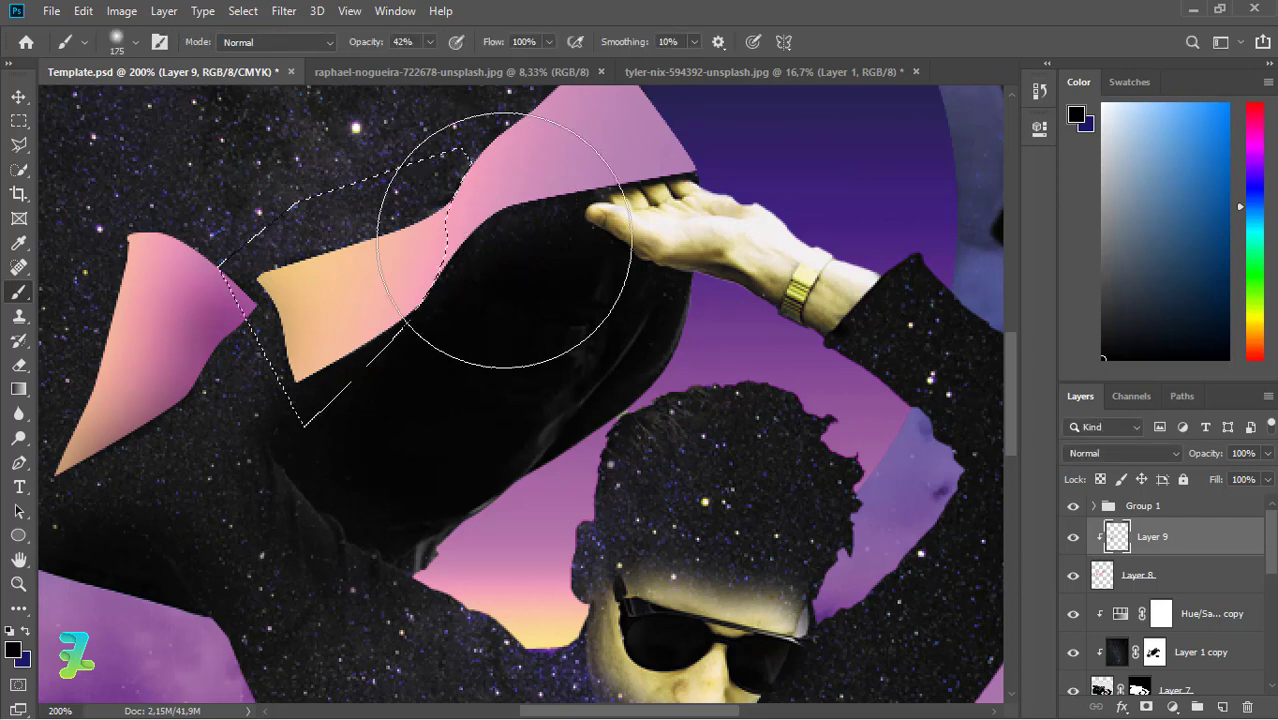
mouse_move(514, 243)
left_mouse_down()
mouse_move(505, 238)
mouse_move(501, 267)
mouse_move(642, 300)
mouse_move(638, 290)
left_mouse_up()
key("ctrl+d")
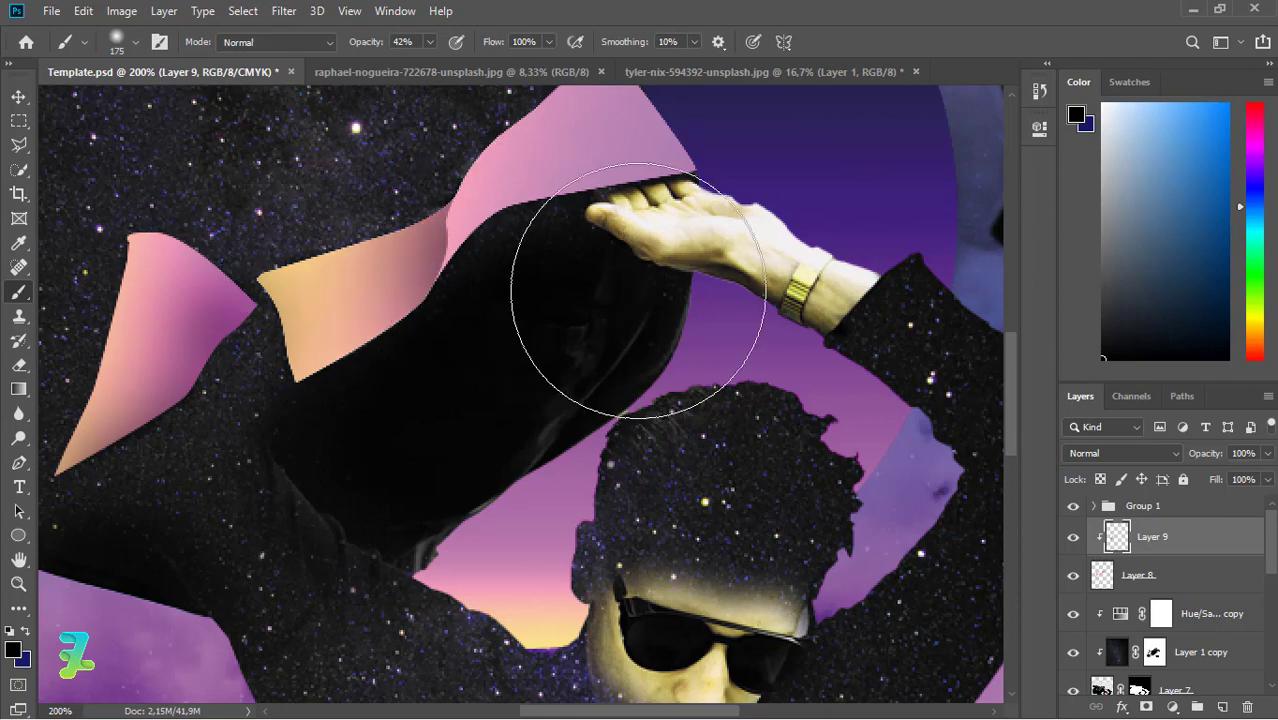
key("ctrl+minus")
key("ctrl+minus")
key("ctrl+minus")
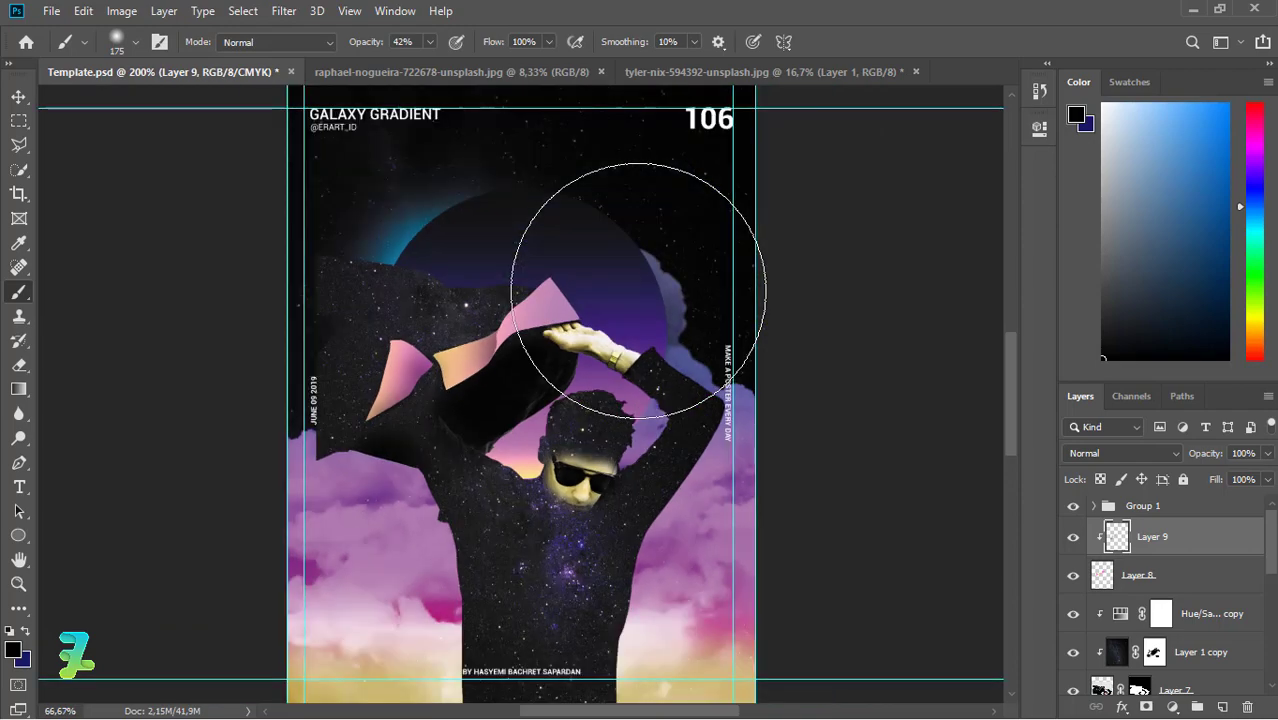
key("ctrl+plus")
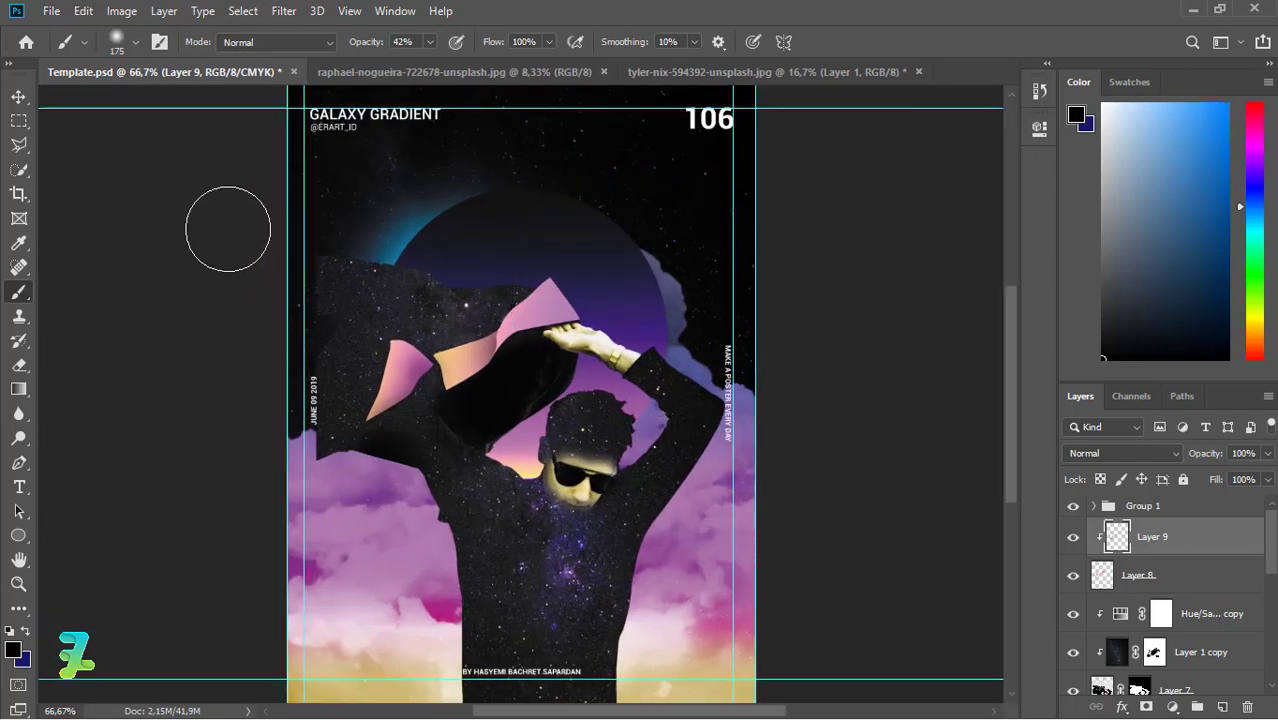
- Add a new layer above the Hue/Saturation copy adjustment and clip it to the man's layer stack
key("v")
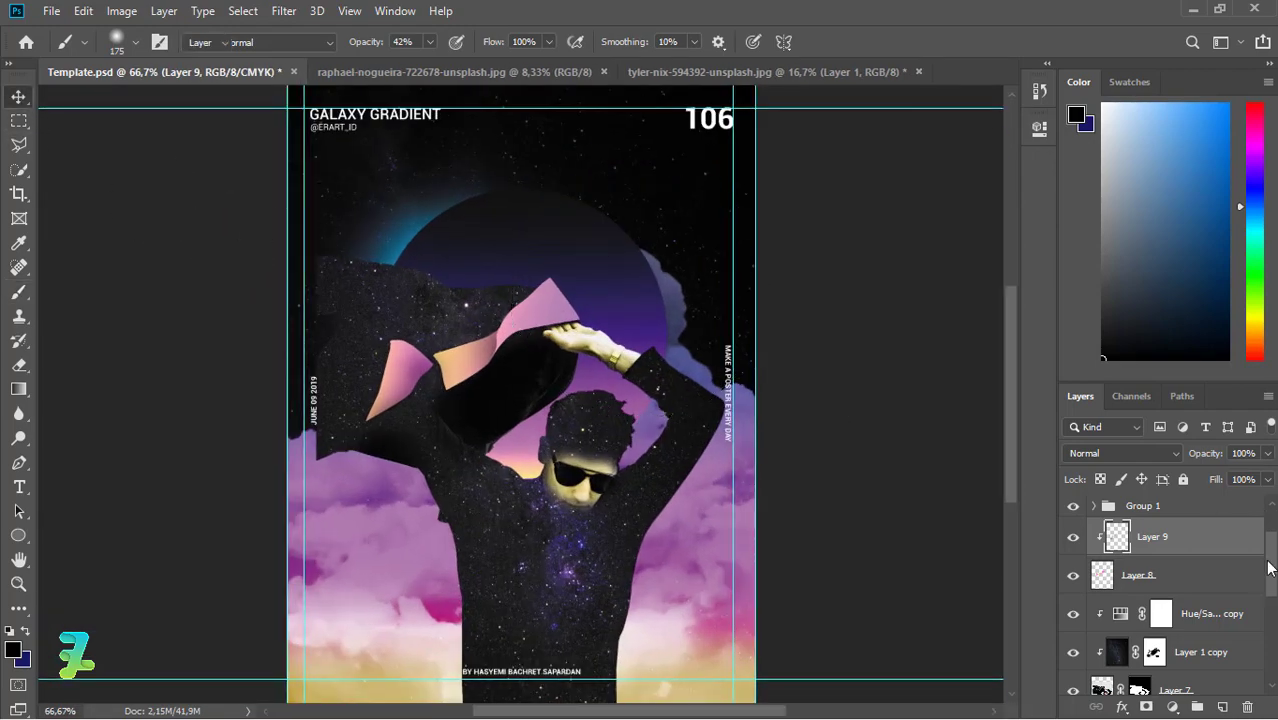
scroll(1262, 523, "down", 3)
key("v")
left_click(1212, 555)
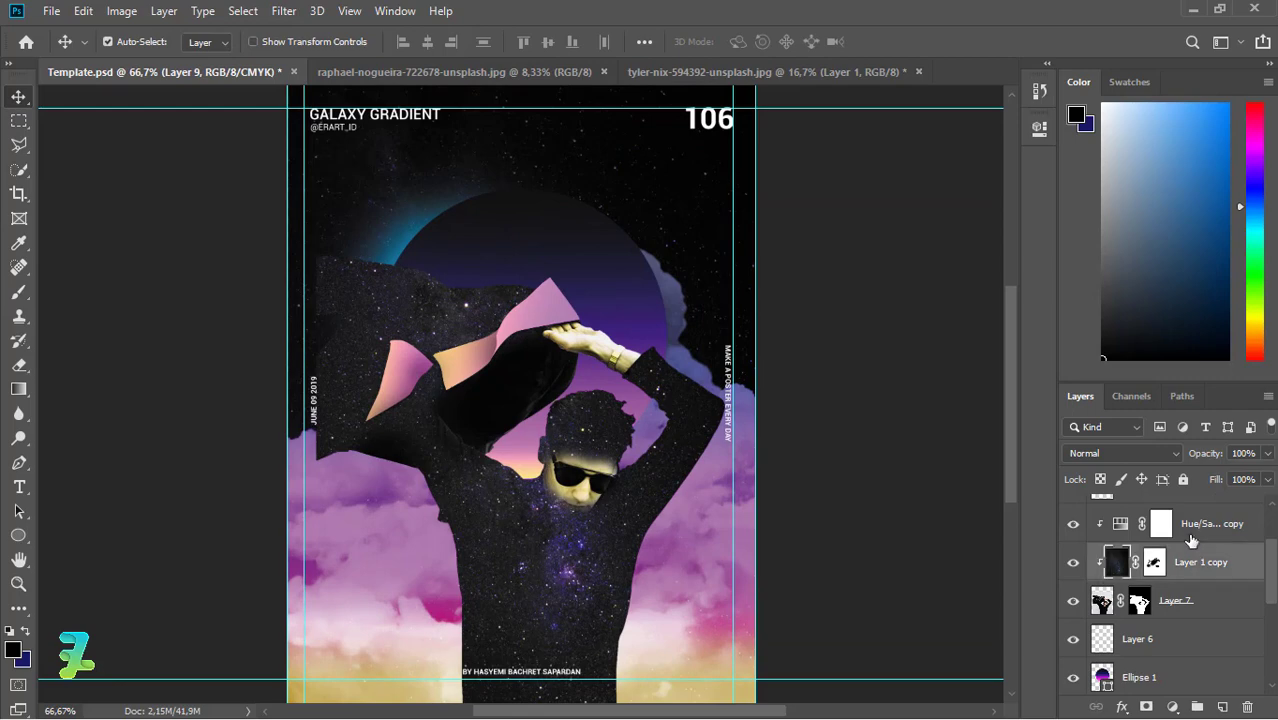
left_click(1131, 537)
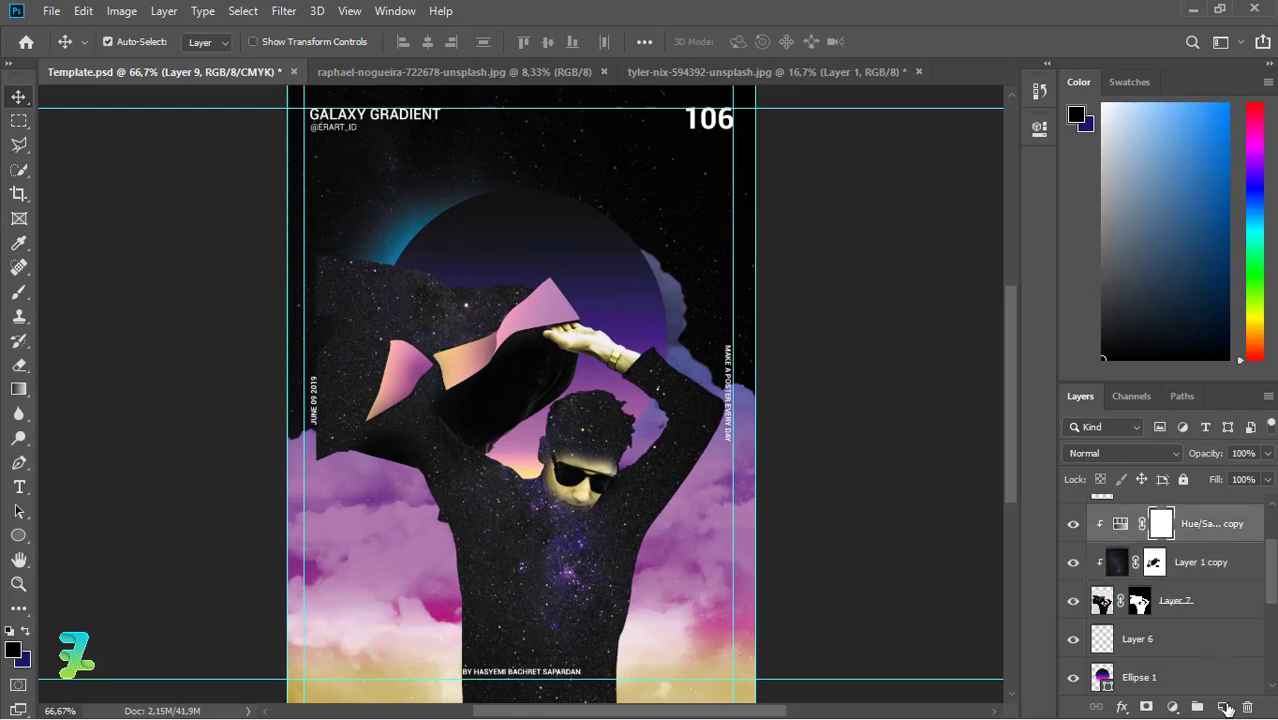
key("ctrl+shift+alt+n")
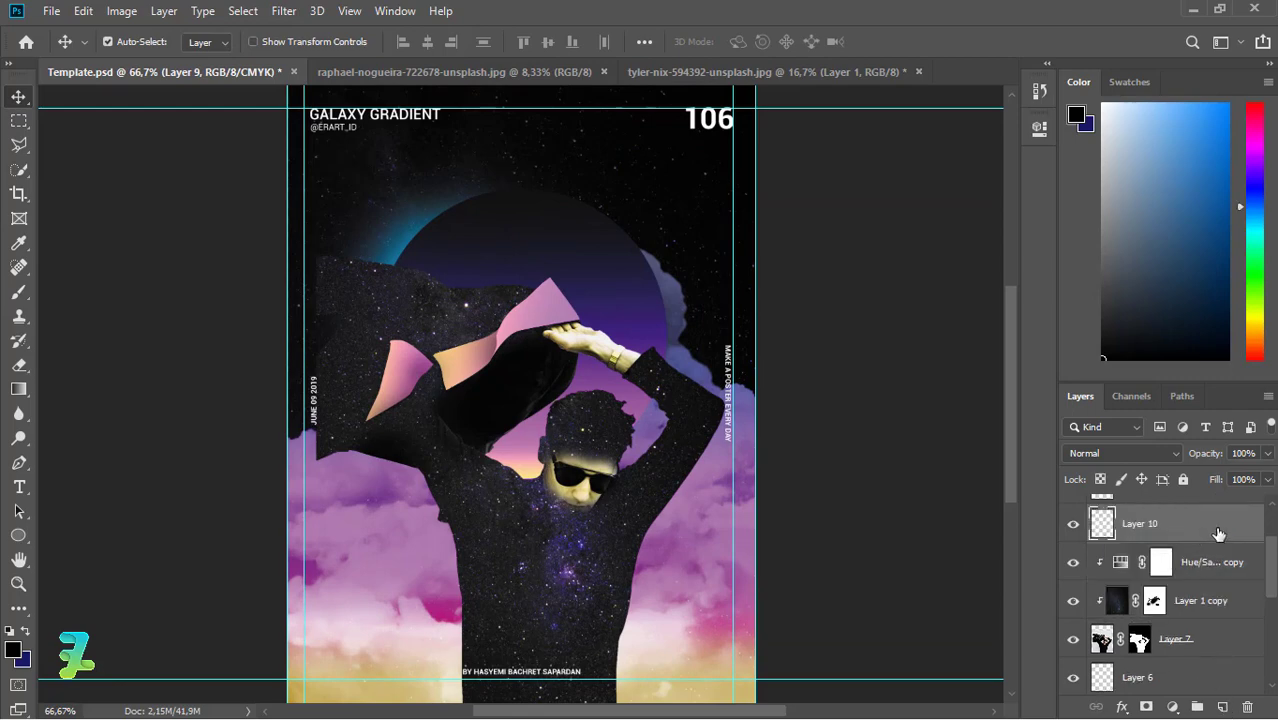
right_click(948, 428)
left_click(993, 362)
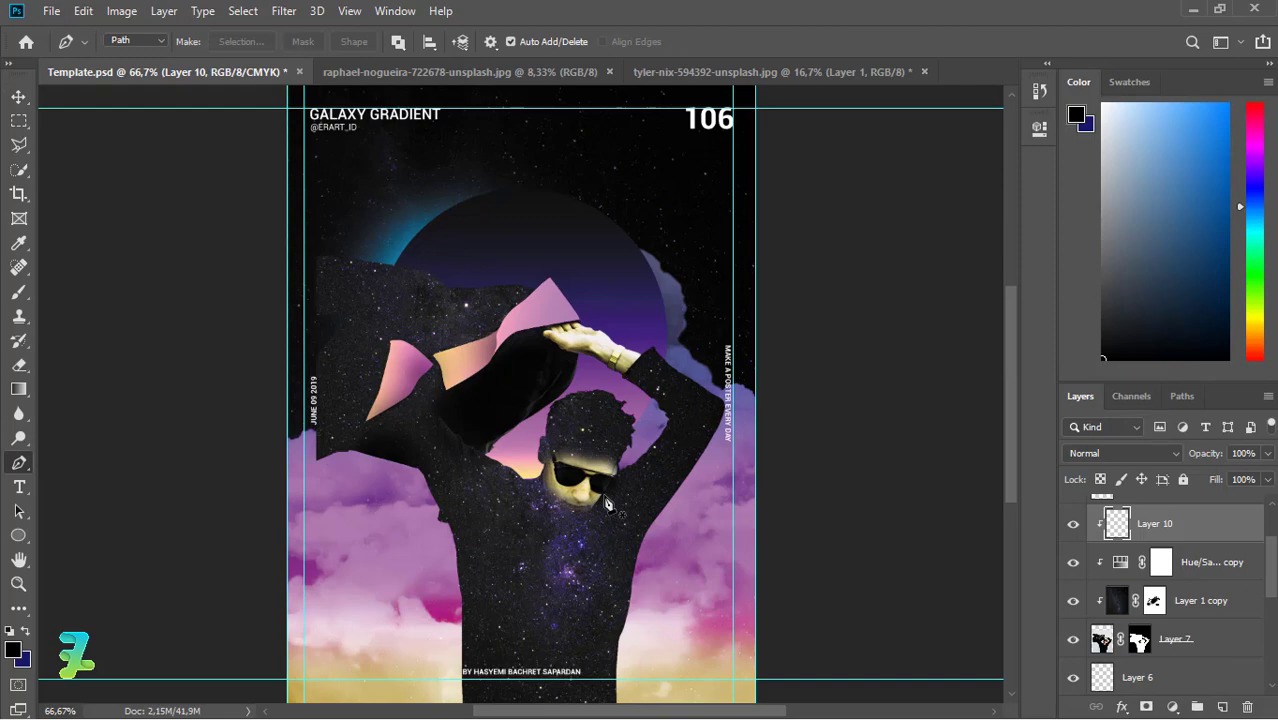
- Trace a closed Pen path around the sunglasses lens nearest the man's visible ear
key("ctrl+plus")
key("ctrl+plus")
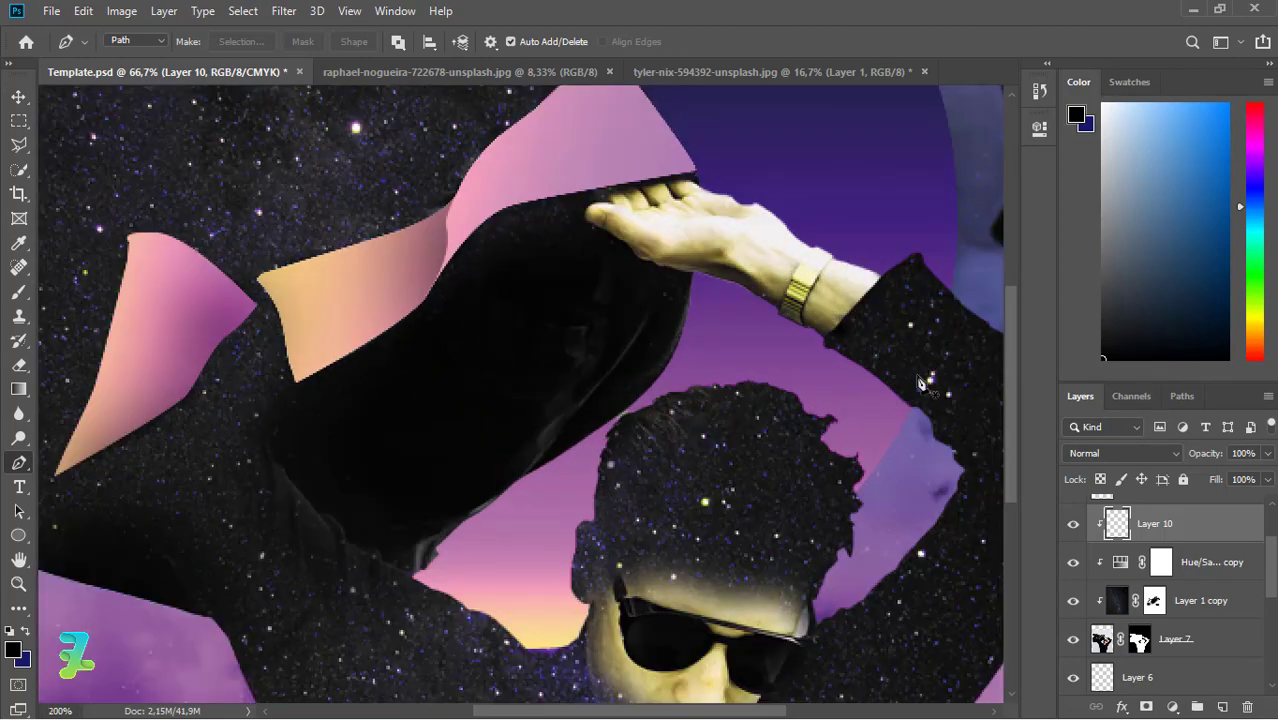
key("ctrl+plus")
left_click_drag(1013, 378, 1016, 401)
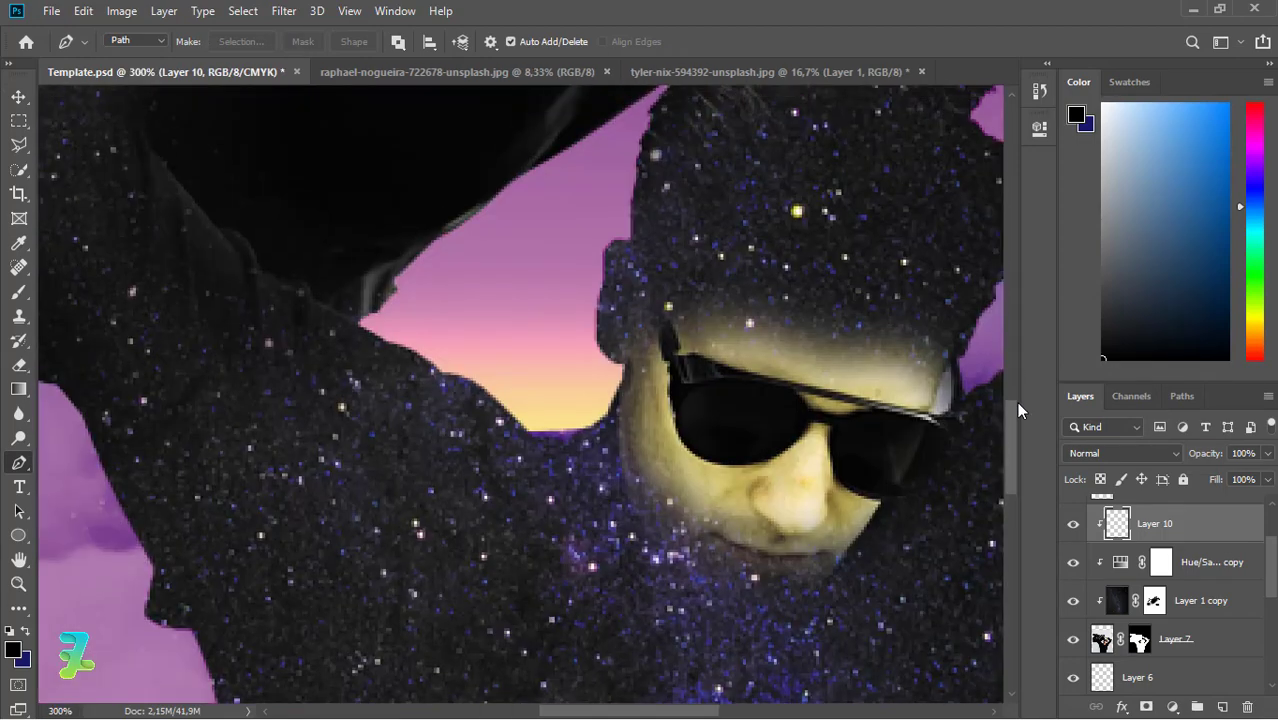
left_click(698, 389)
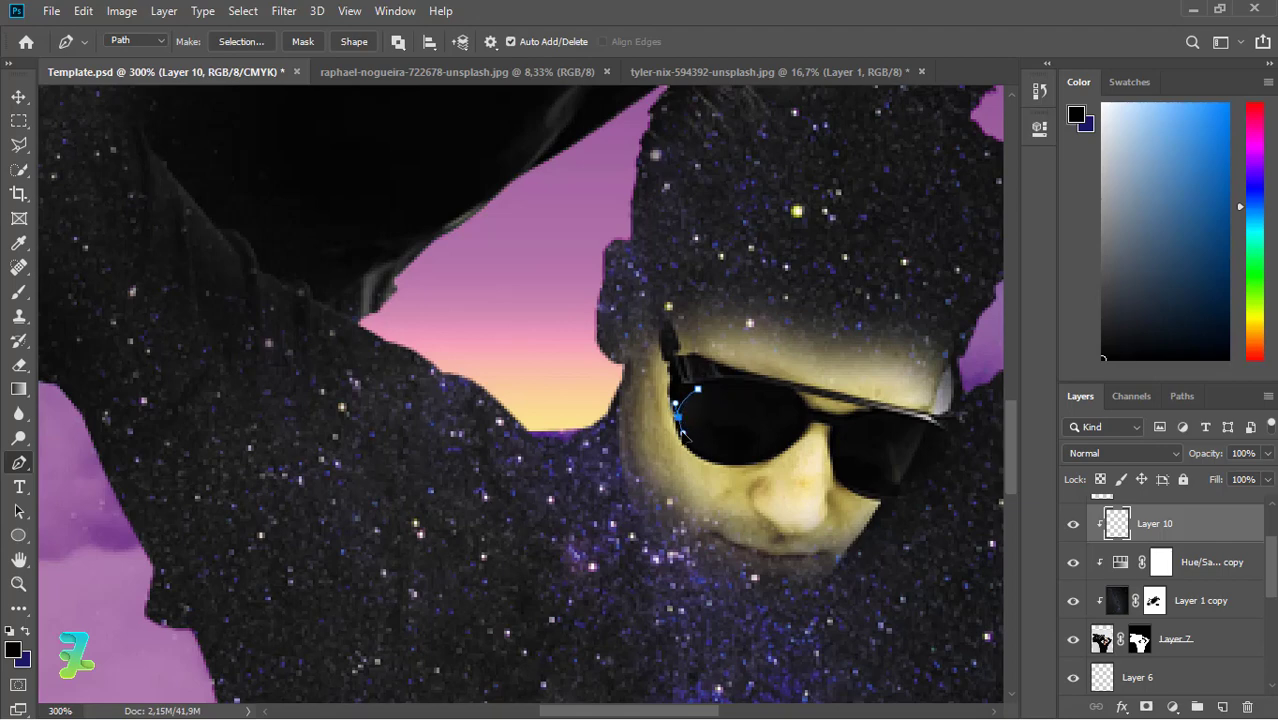
left_click_drag(712, 462, 724, 466)
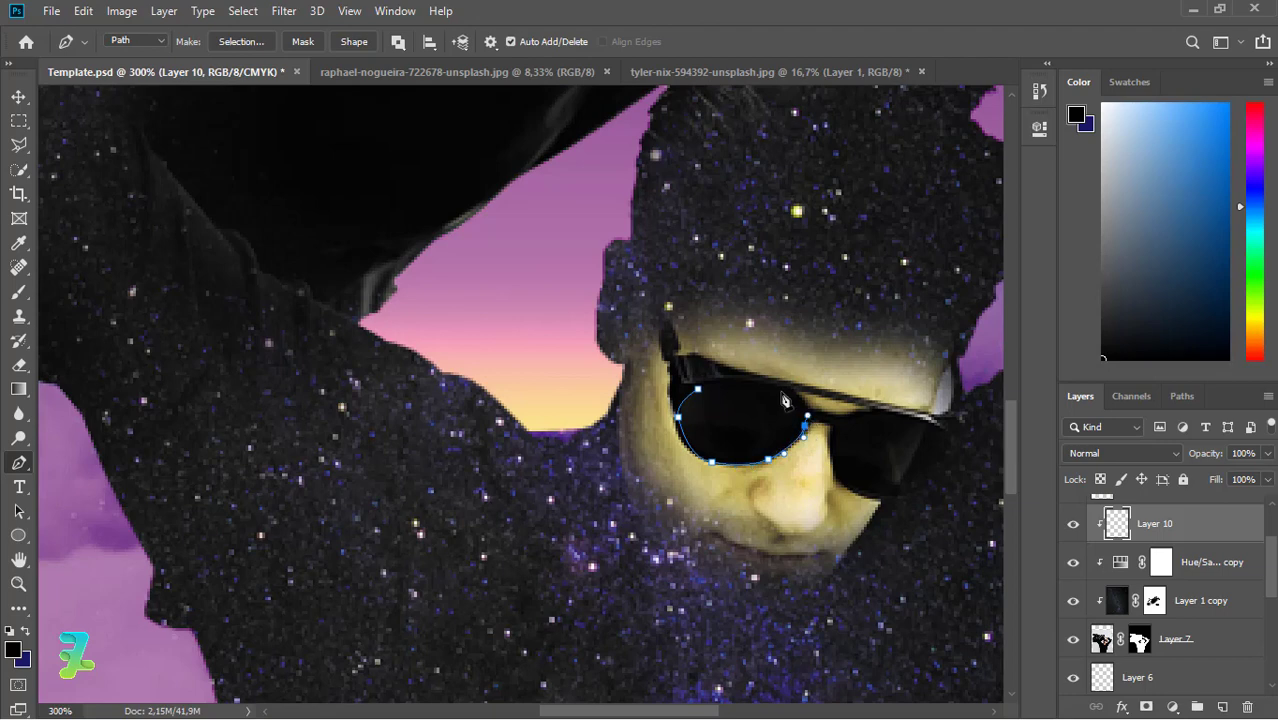
left_click_drag(784, 393, 714, 393)
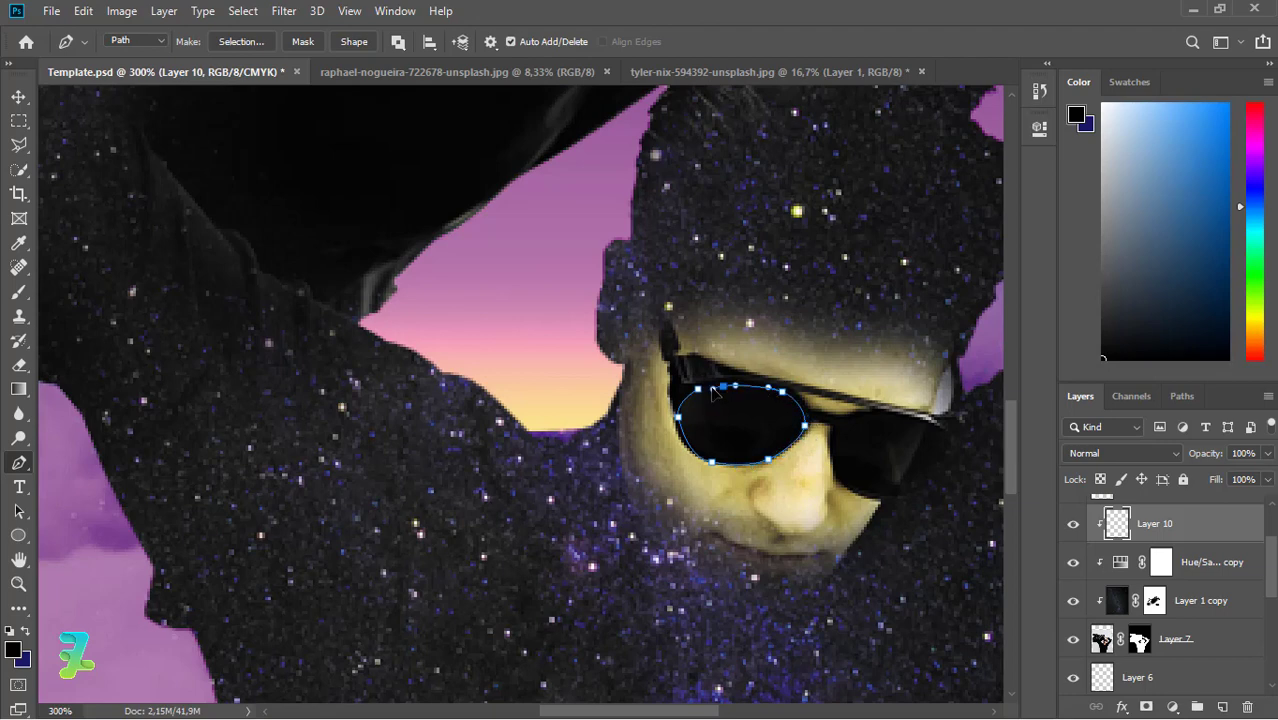
key("ctrl+z")
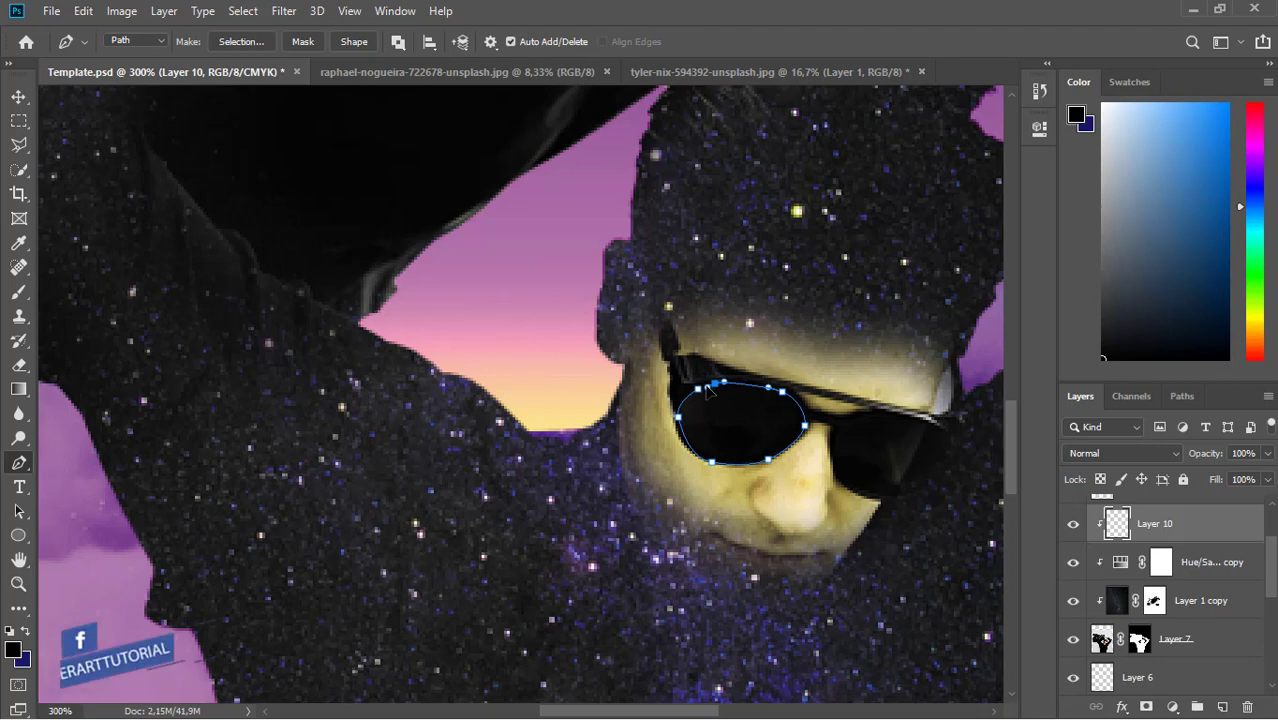
- Convert the lens path into a selection and activate the Gradient tool with the yellow-to-pink linear gradient
right_click(700, 398)
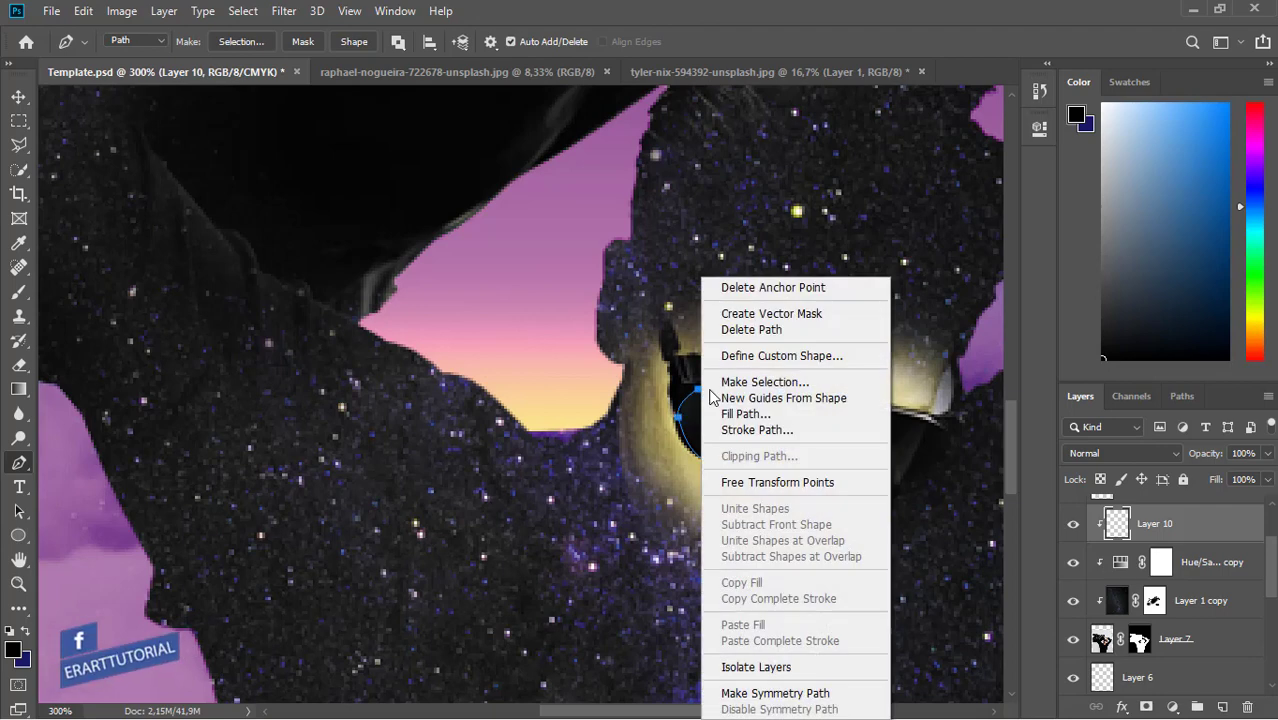
left_click(725, 375)
key("Return")
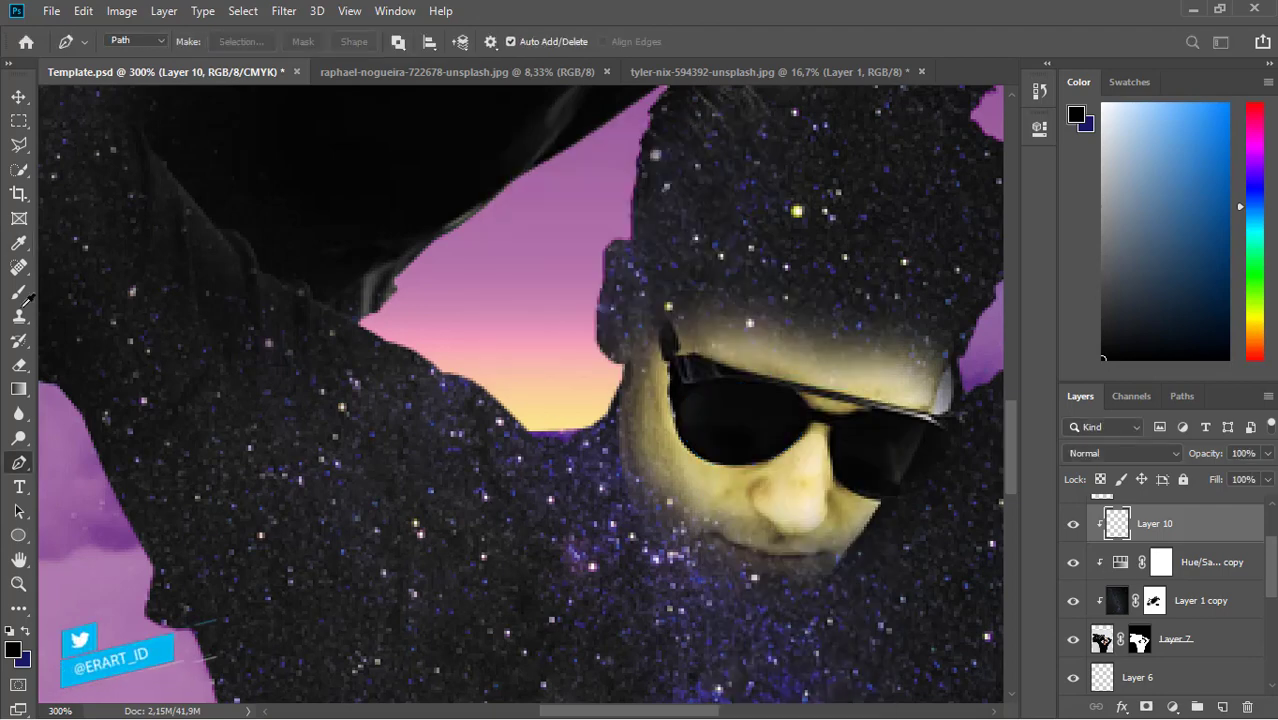
left_click(19, 388)
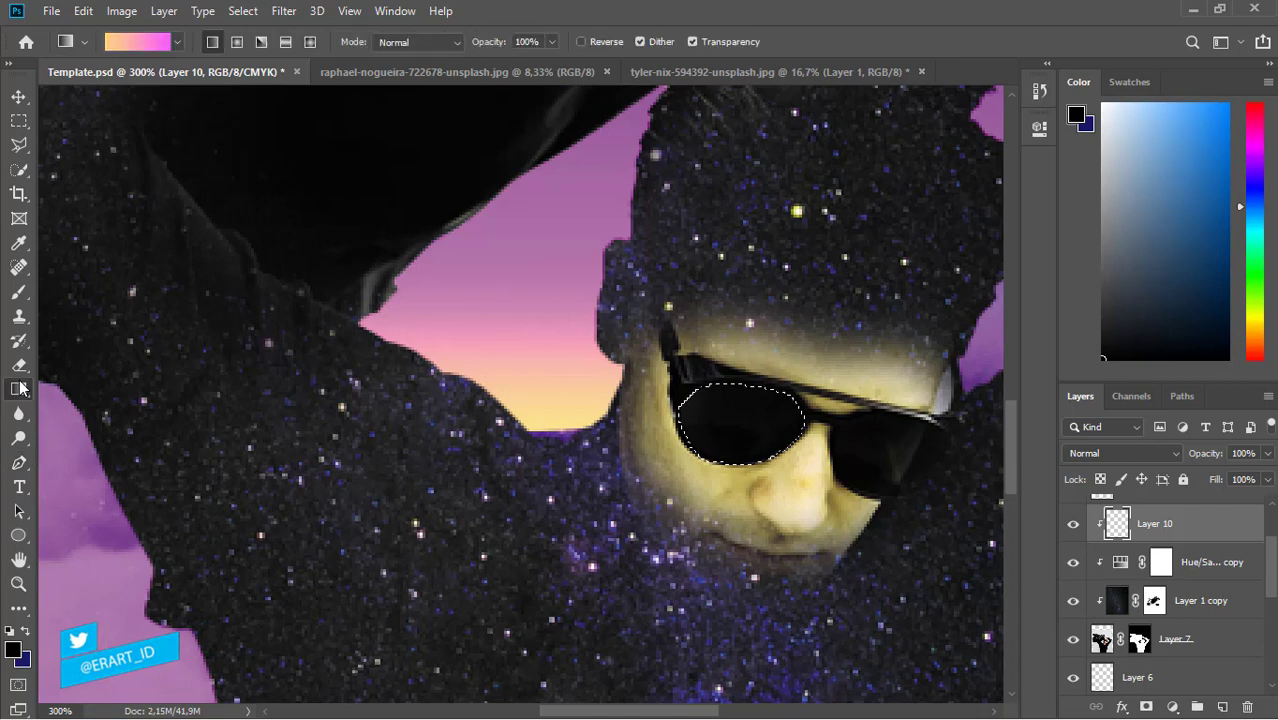
- Fill the selected sunglasses lens on Layer 10 with the yellow-to-pink linear gradient running across it, and deselect
left_click_drag(650, 438, 838, 452)
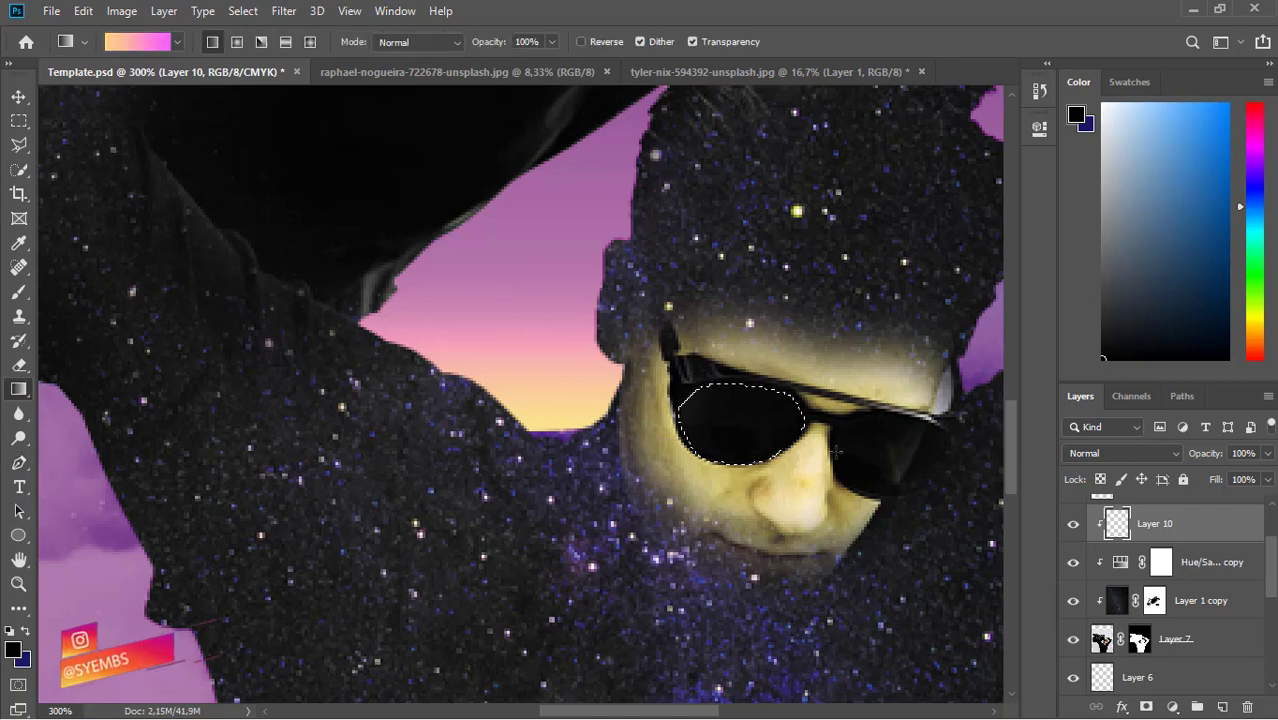
key("ctrl+d")
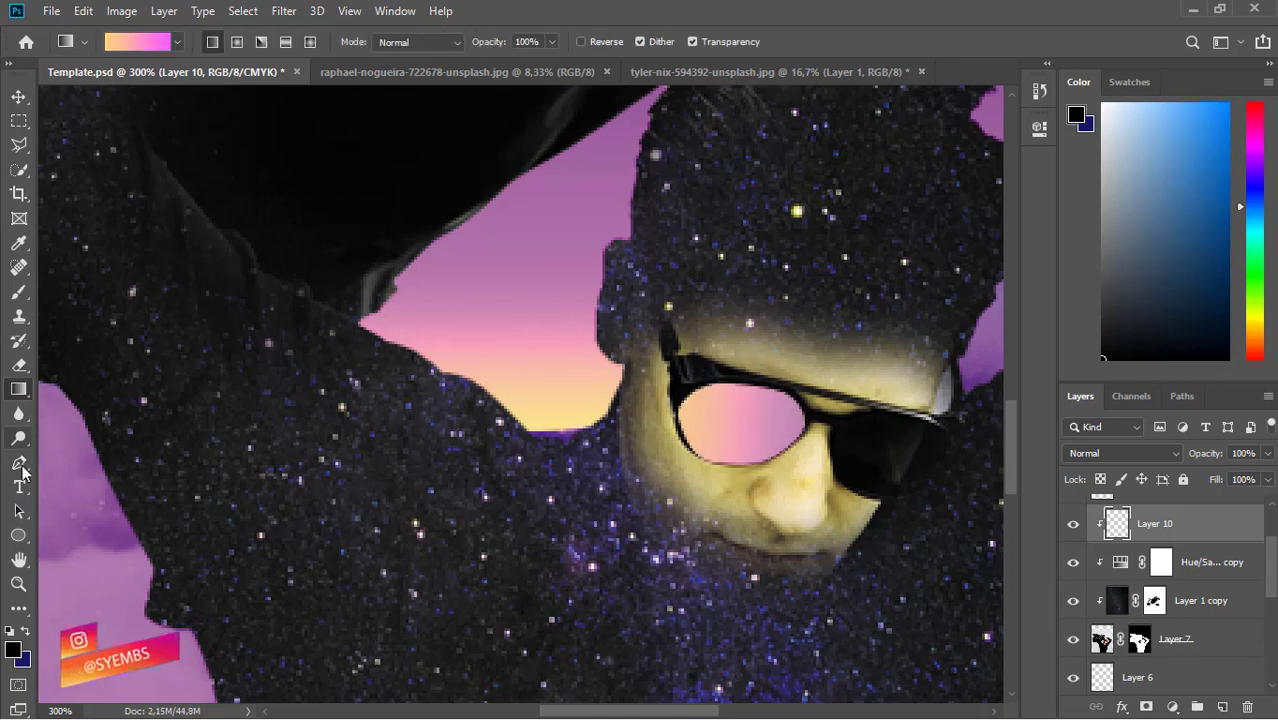
- Trace a closed Pen path around the other sunglasses lens, on the far side of the man's nose
left_click(19, 462)
left_click(841, 428)
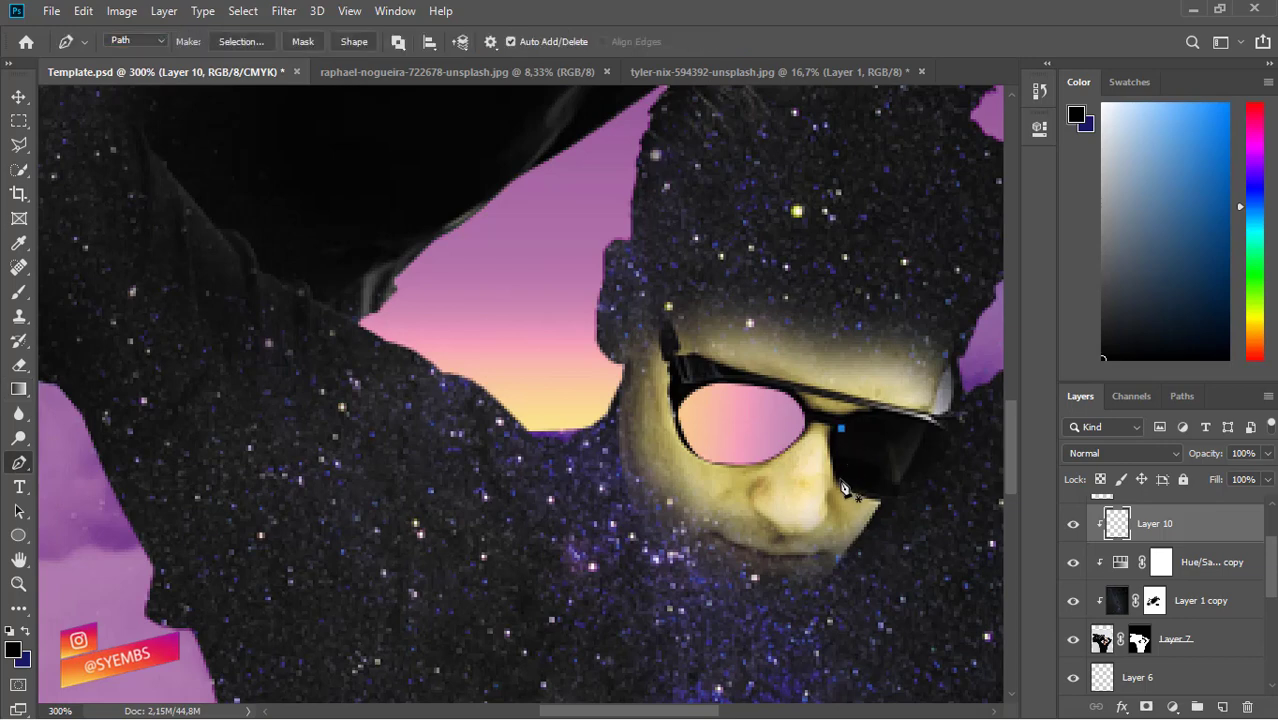
left_click_drag(845, 492, 855, 500)
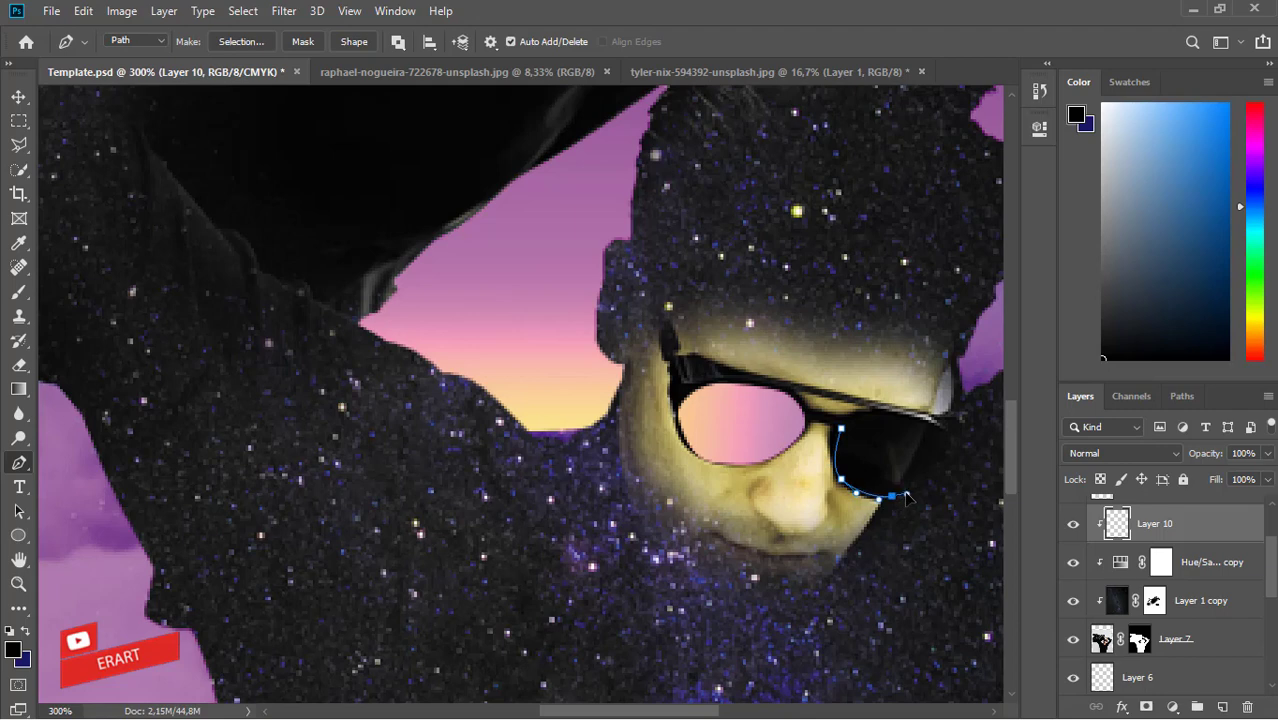
left_click_drag(938, 462, 941, 431)
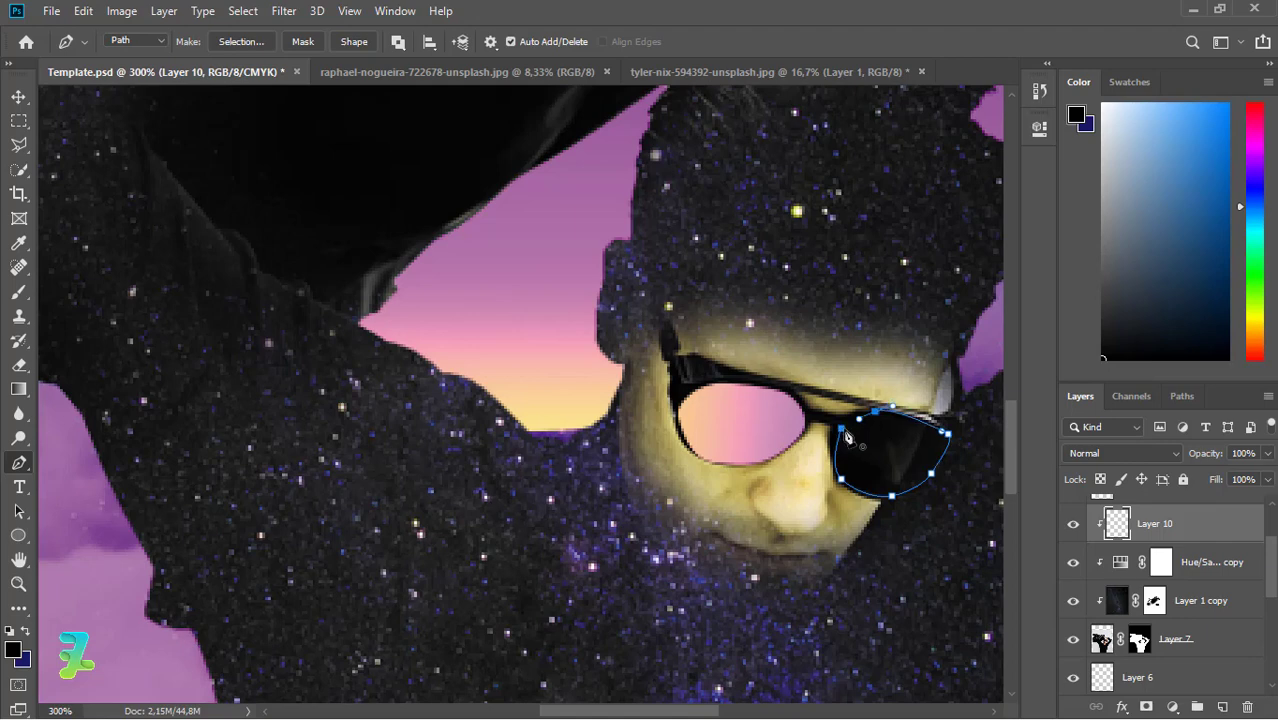
left_click(846, 433)
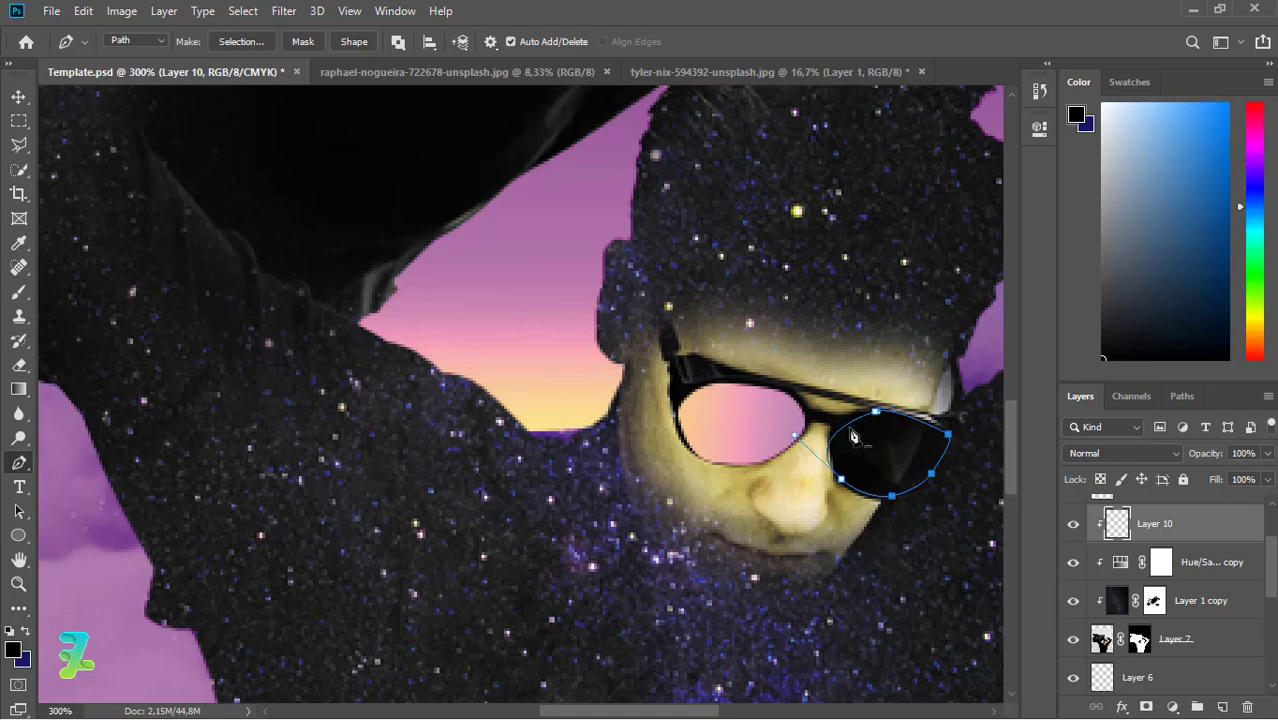
right_click(852, 438)
left_click(837, 433)
key("ctrl+z")
- Convert the second lens path into a selection with 0 px feather and fill it diagonally with the yellow-to-pink linear gradient
right_click(846, 437)
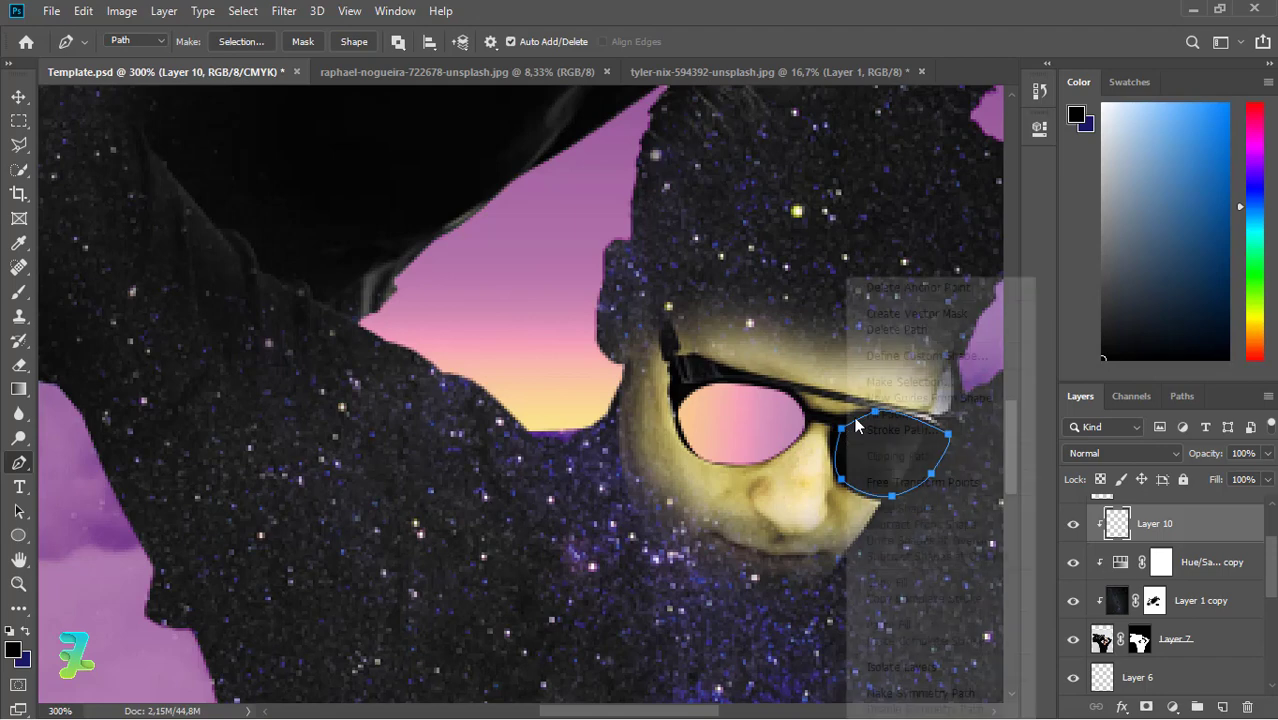
left_click(900, 374)
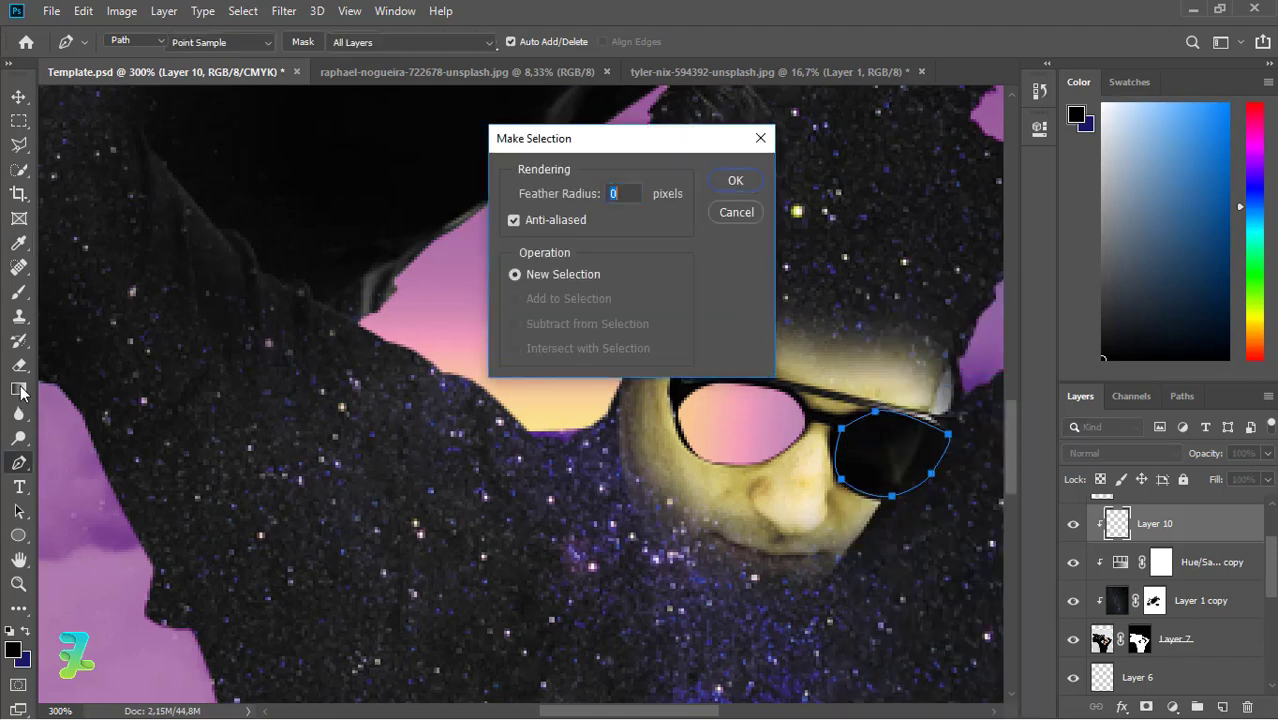
key("Return")
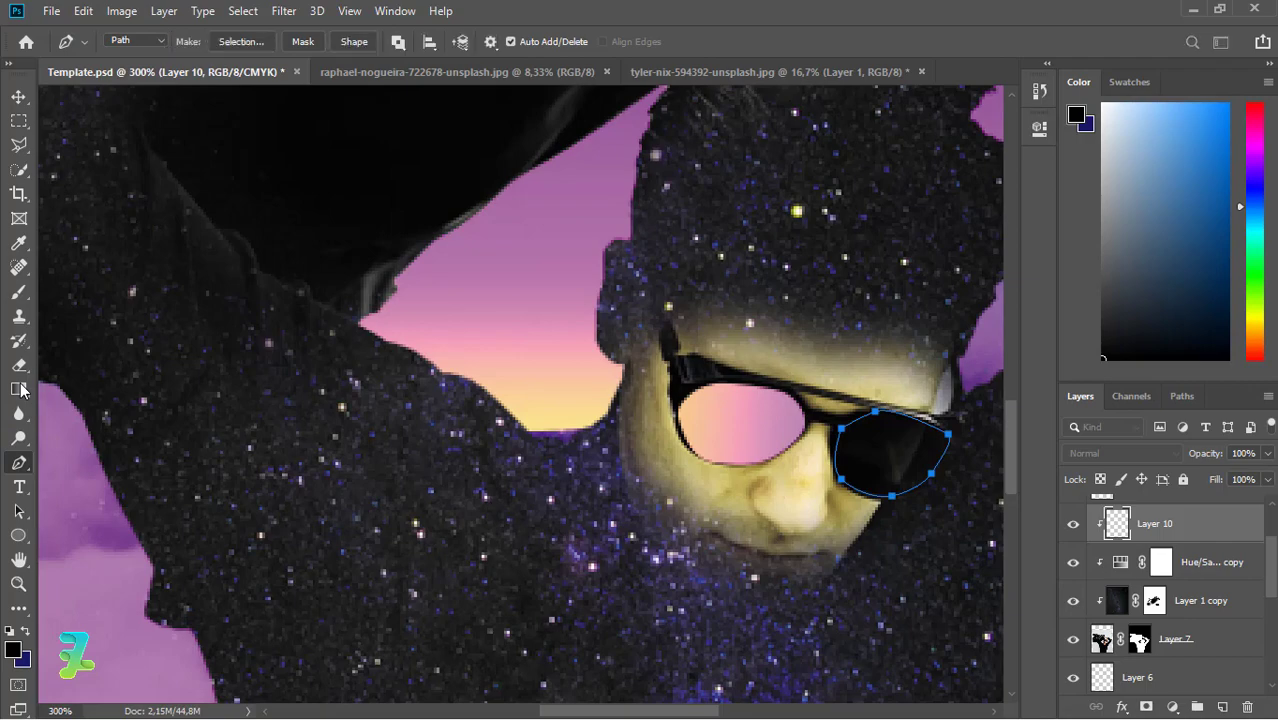
left_click(20, 389)
left_click_drag(835, 418, 945, 482)
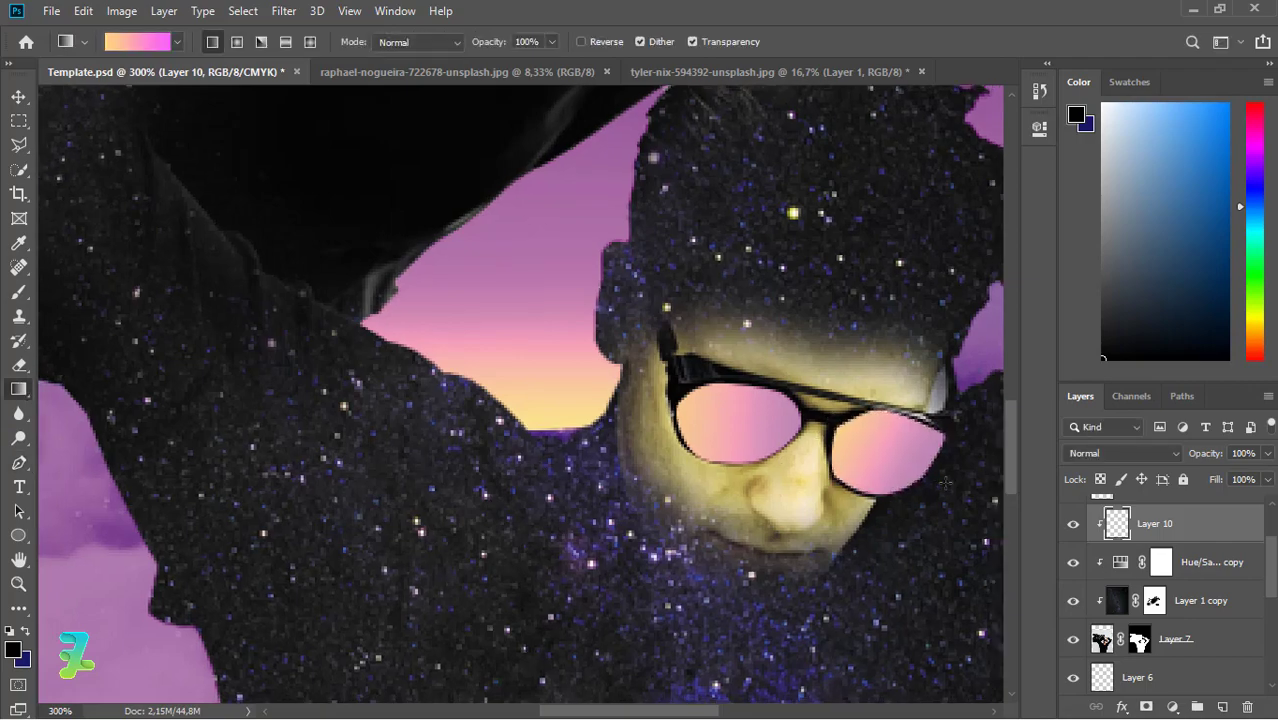
- Add a new layer directly above Layer 5, beneath the Ellipse 1 circle
key("ctrl+minus")
key("ctrl+minus")
key("ctrl+minus")
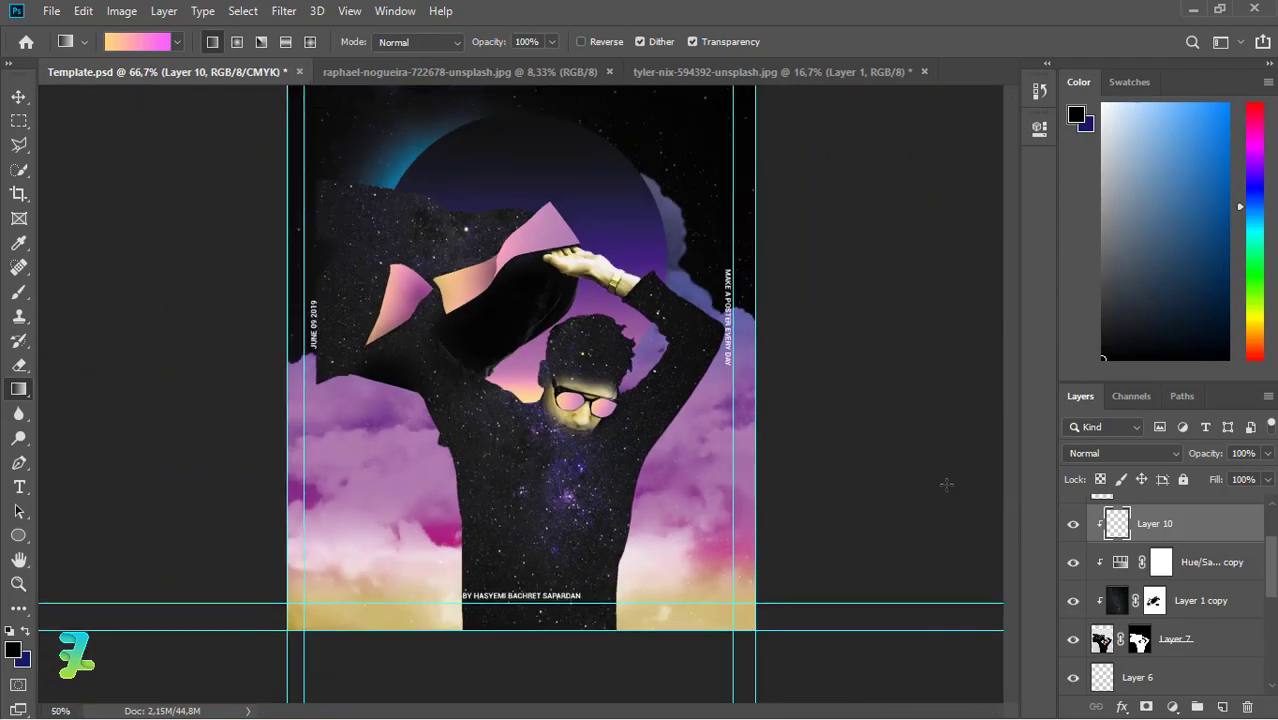
key("ctrl+minus")
left_click(1095, 679)
scroll(1120, 640, "down", 4)
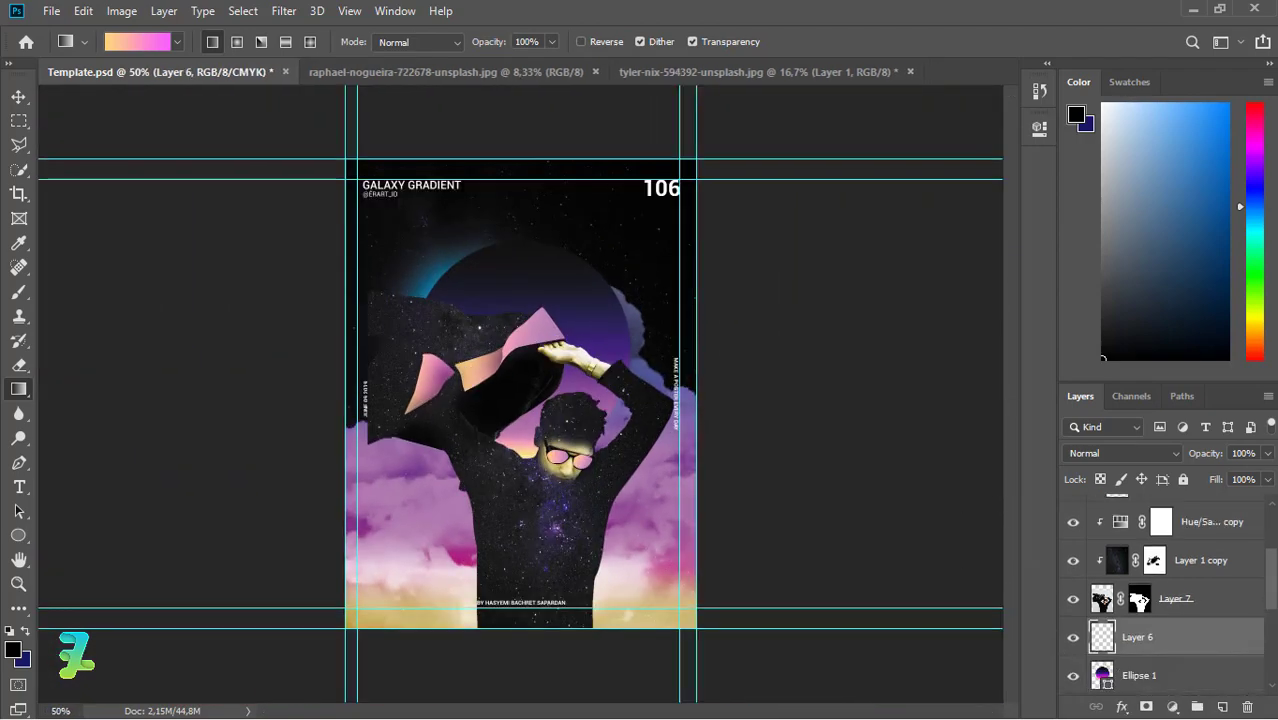
left_click(1215, 595)
left_click(1222, 707)
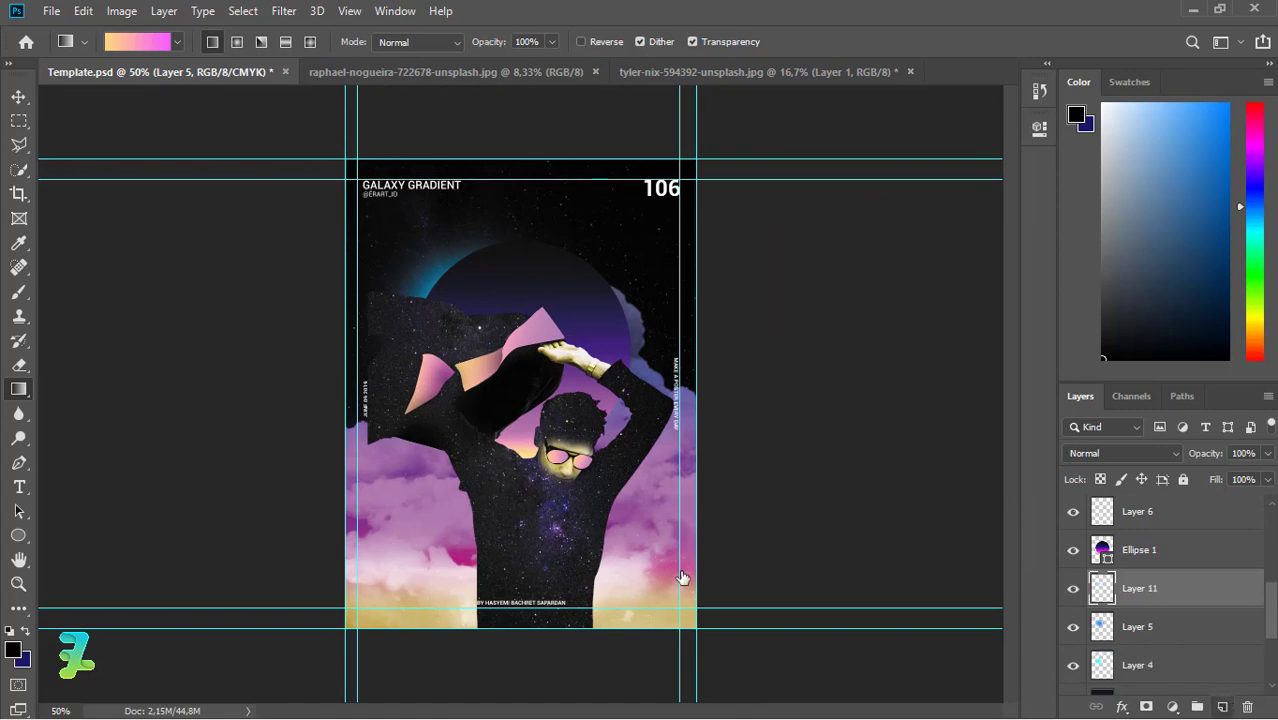
- Draw a thin horizontal rectangle about 300 by 16 px across the poster's left edge, just below the vertical date text
right_click(18, 537)
left_click(90, 533)
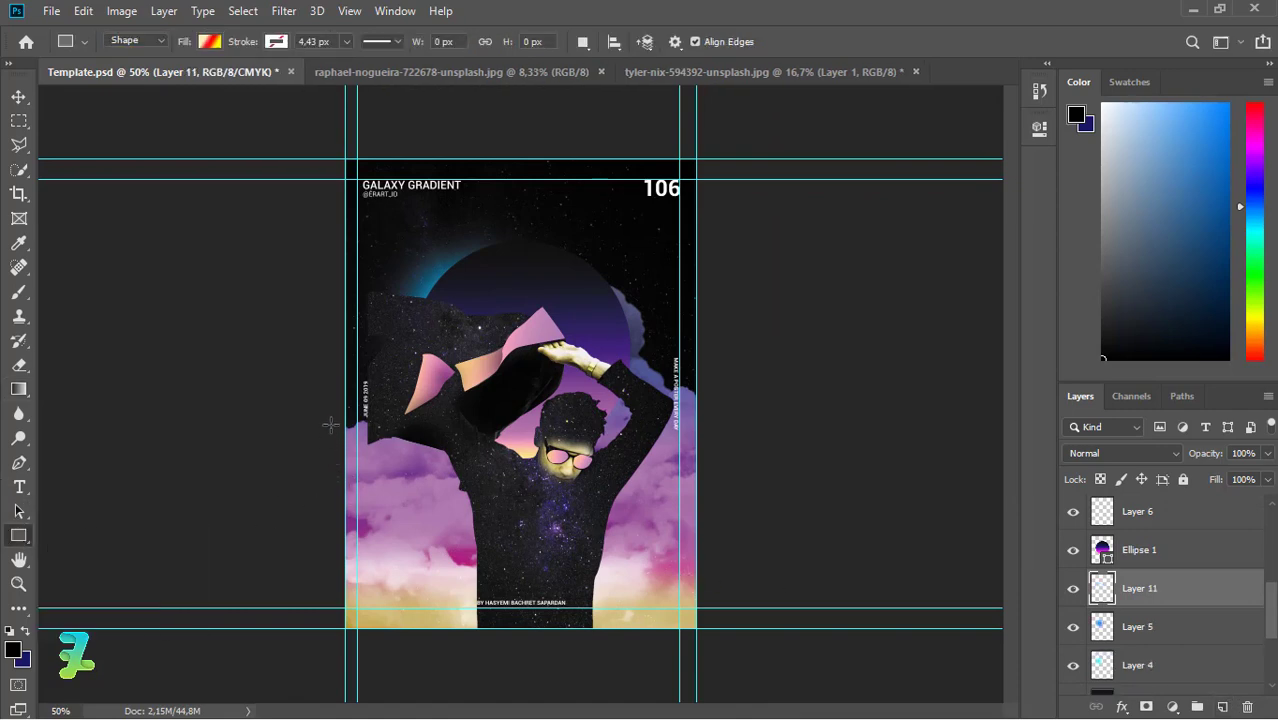
left_click_drag(330, 425, 470, 432)
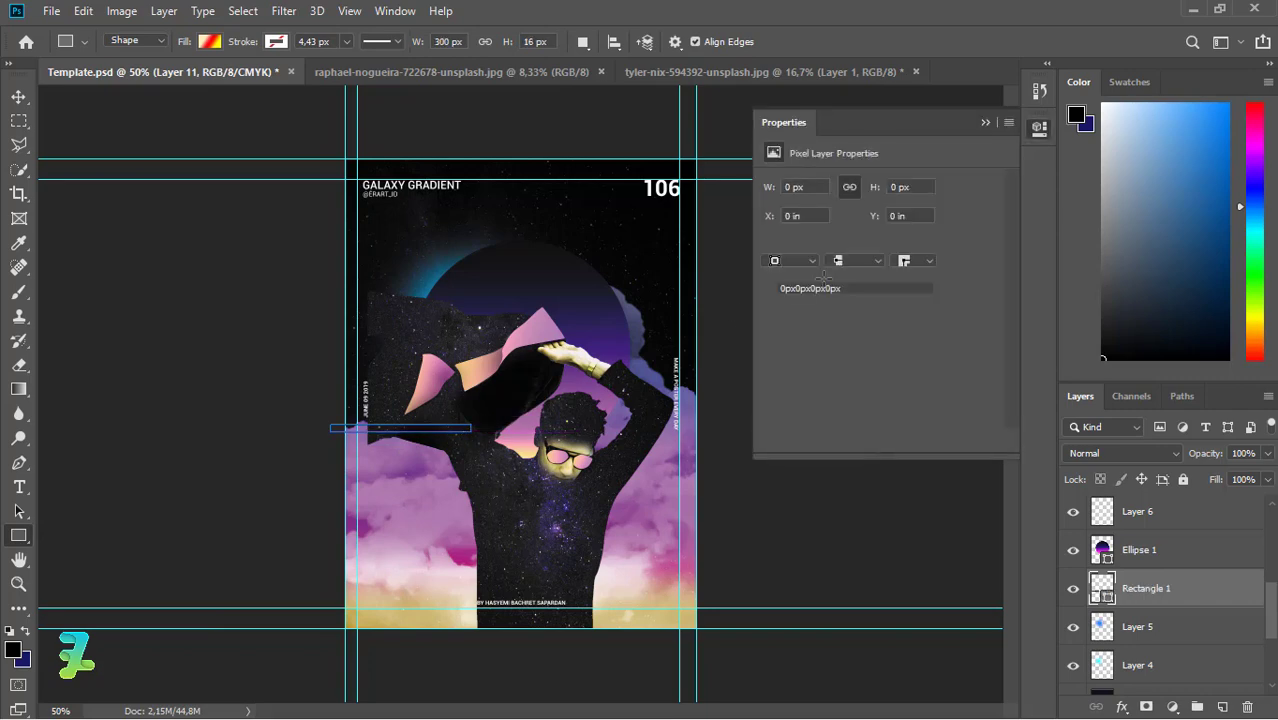
- Apply the red-to-green gradient preset to the rectangle's fill and recolour its first stop pale yellow, fff1ae
left_click(775, 243)
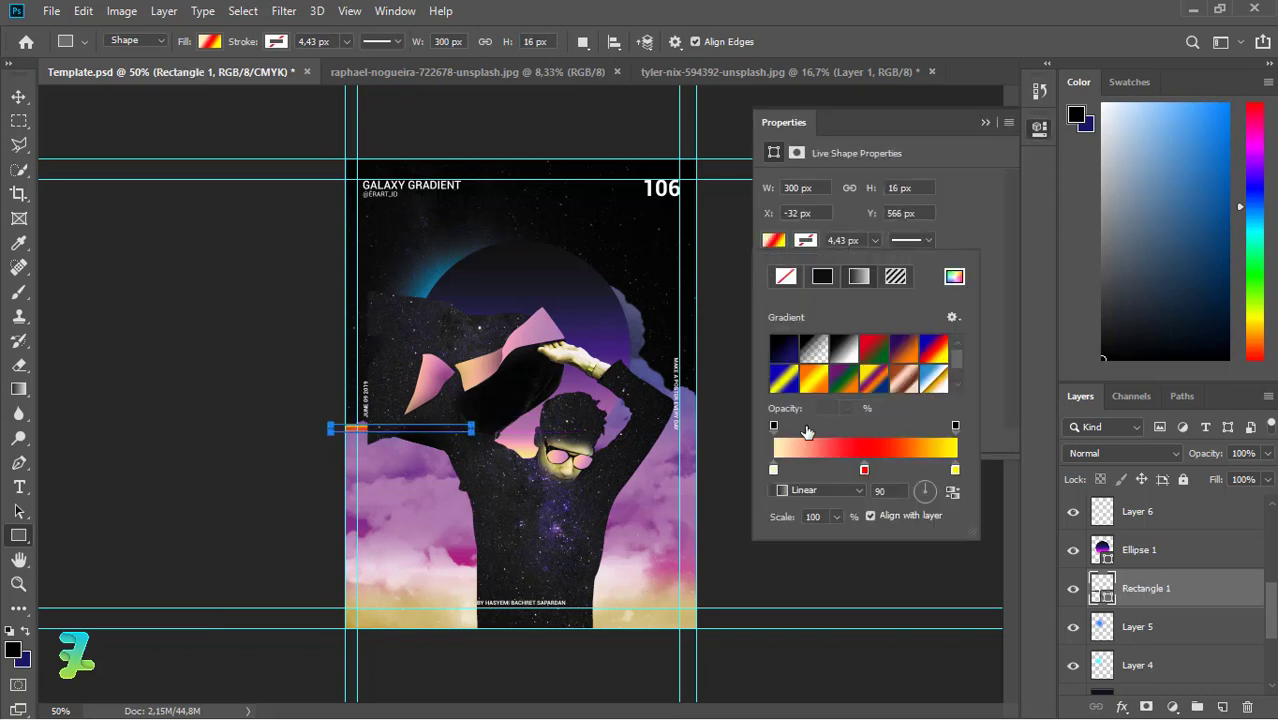
left_click(873, 350)
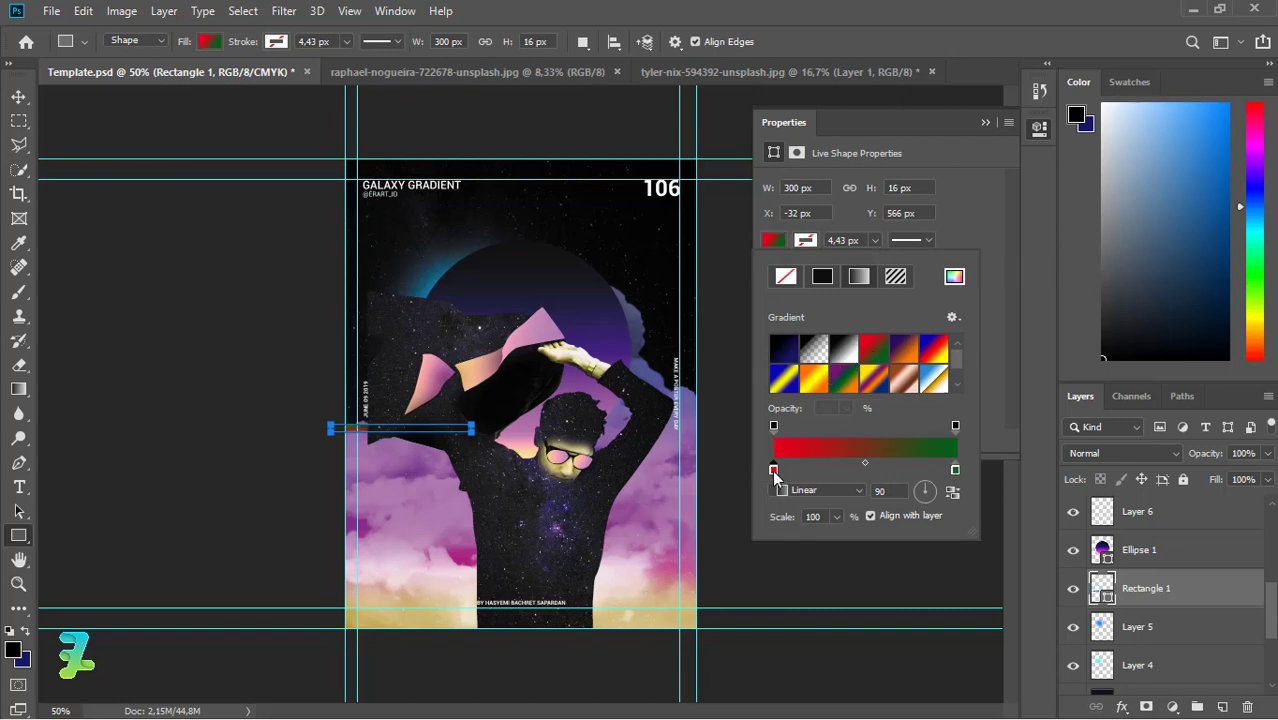
double_click(772, 470)
double_click(935, 421)
type("eeb68a")
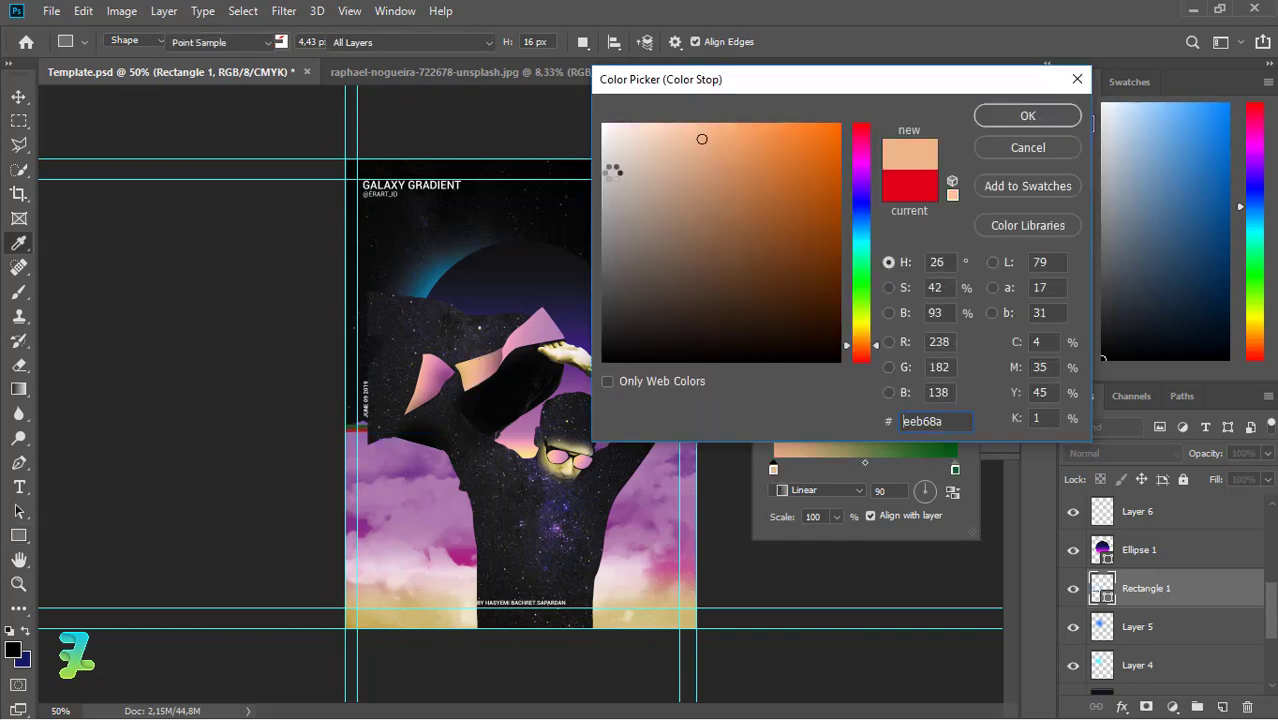
left_click(862, 330)
mouse_move(699, 132)
left_mouse_down()
mouse_move(704, 117)
mouse_move(677, 122)
left_mouse_up()
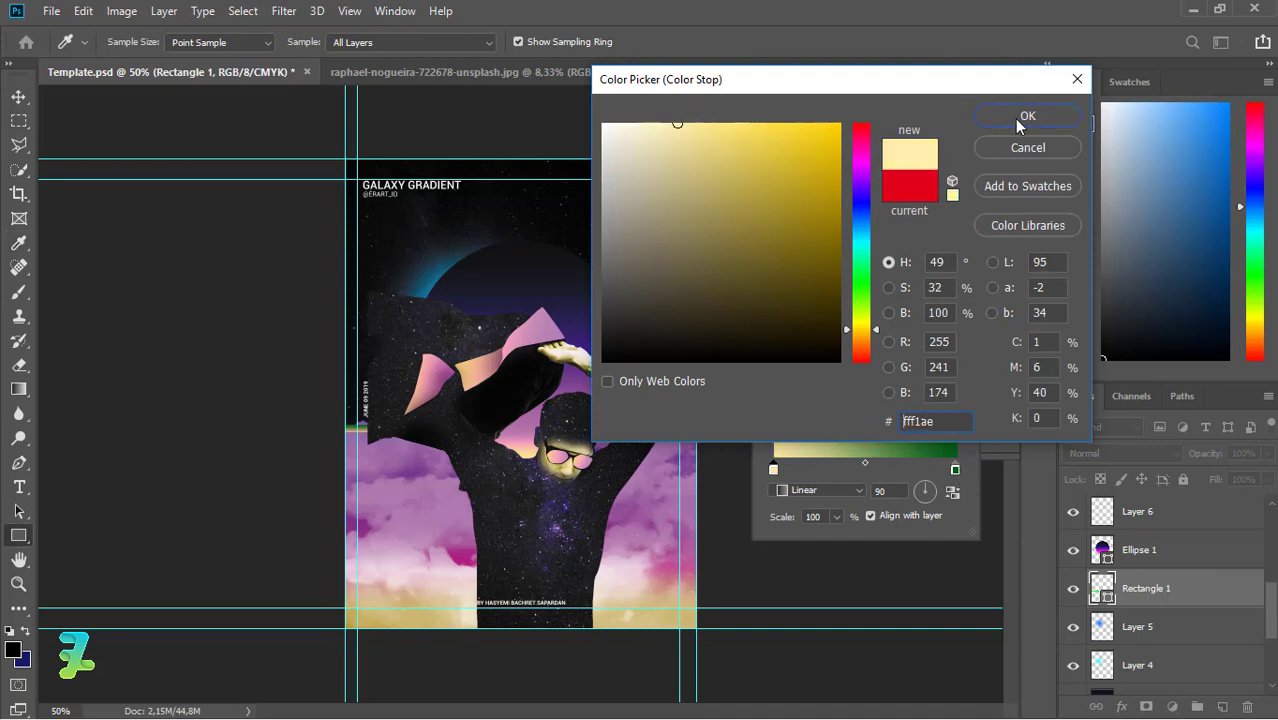
left_click(1016, 117)
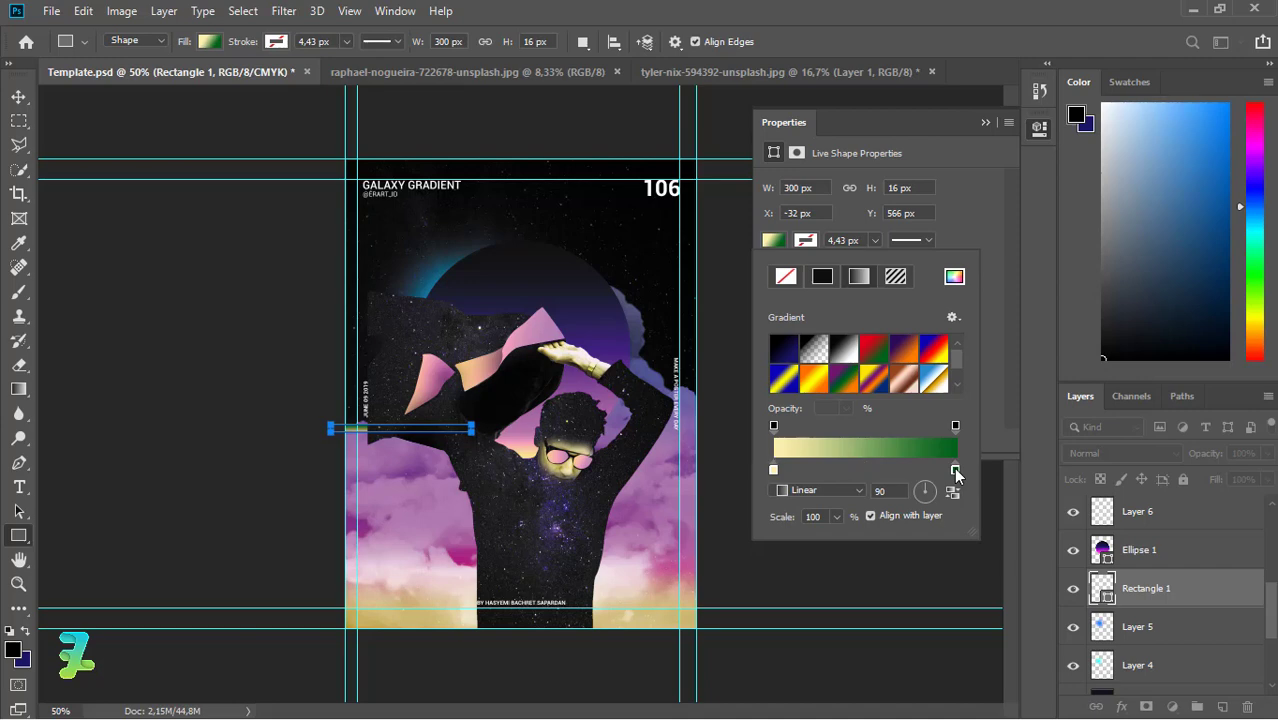
- Set the end stop of the rectangle's gradient fill to magenta e70cef and the gradient angle to -2 degrees
left_click(876, 240)
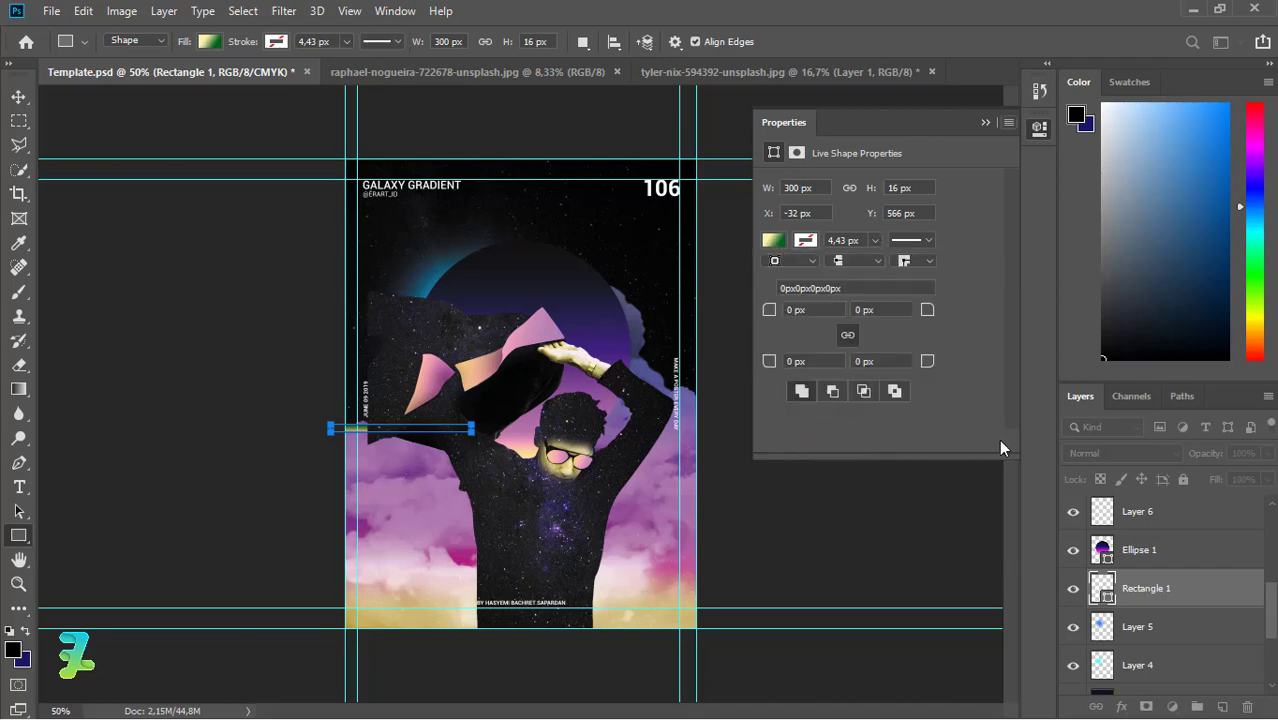
left_click(773, 240)
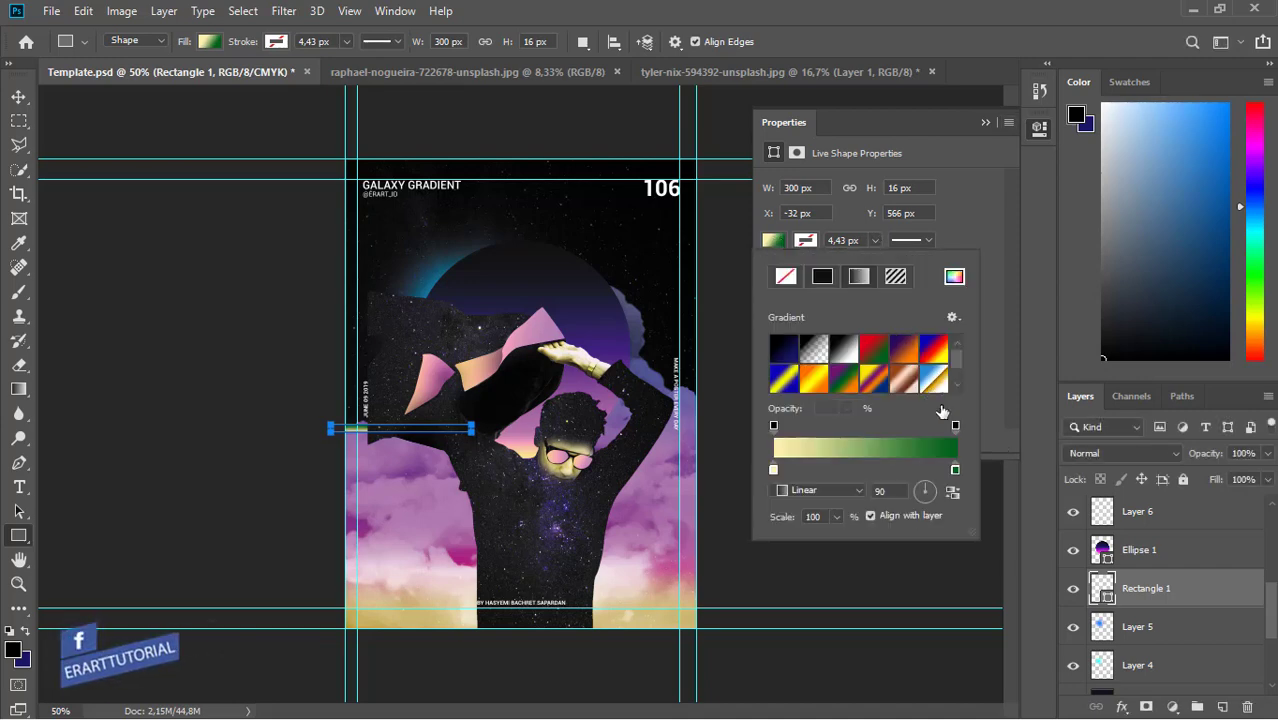
double_click(955, 469)
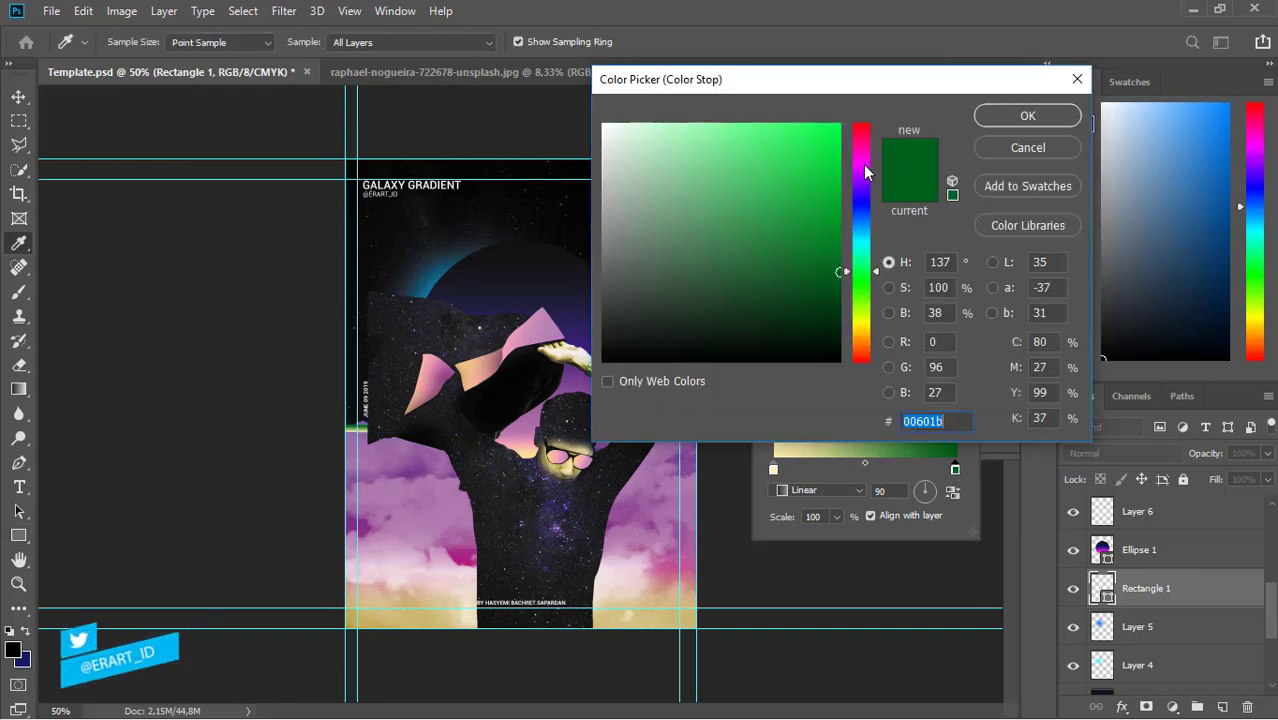
left_click(864, 164)
left_click(827, 154)
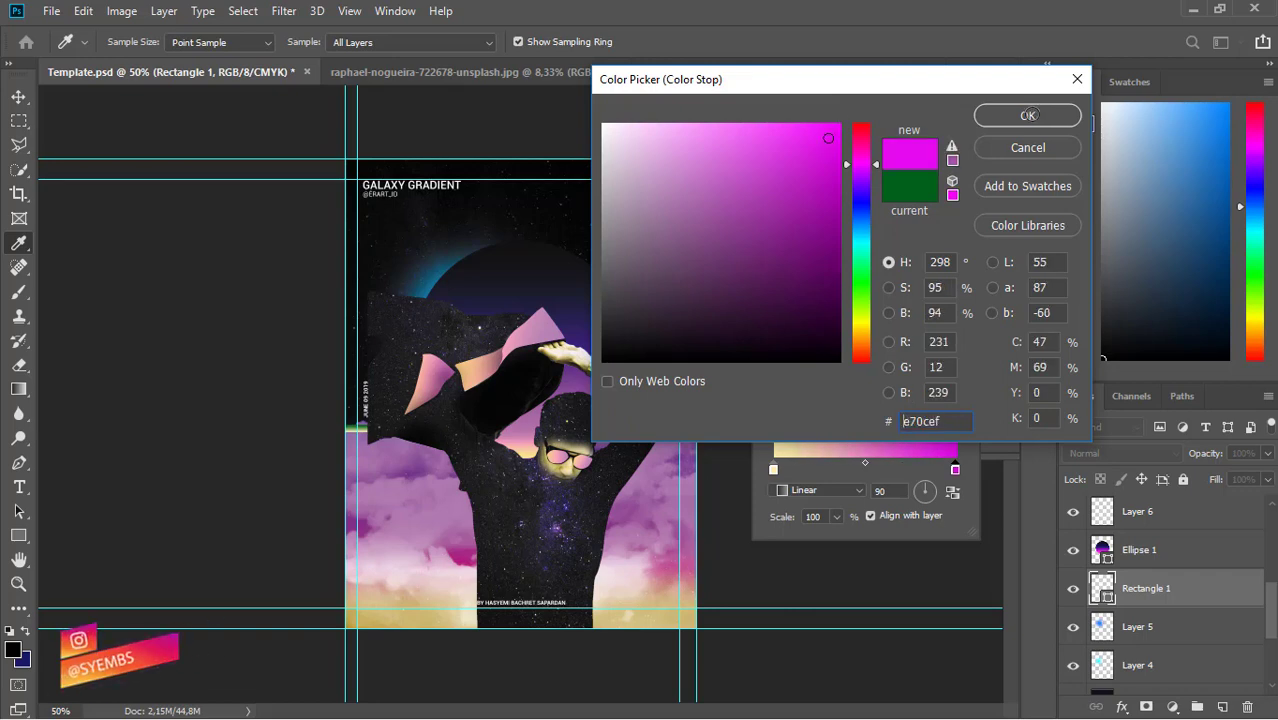
left_click(1029, 115)
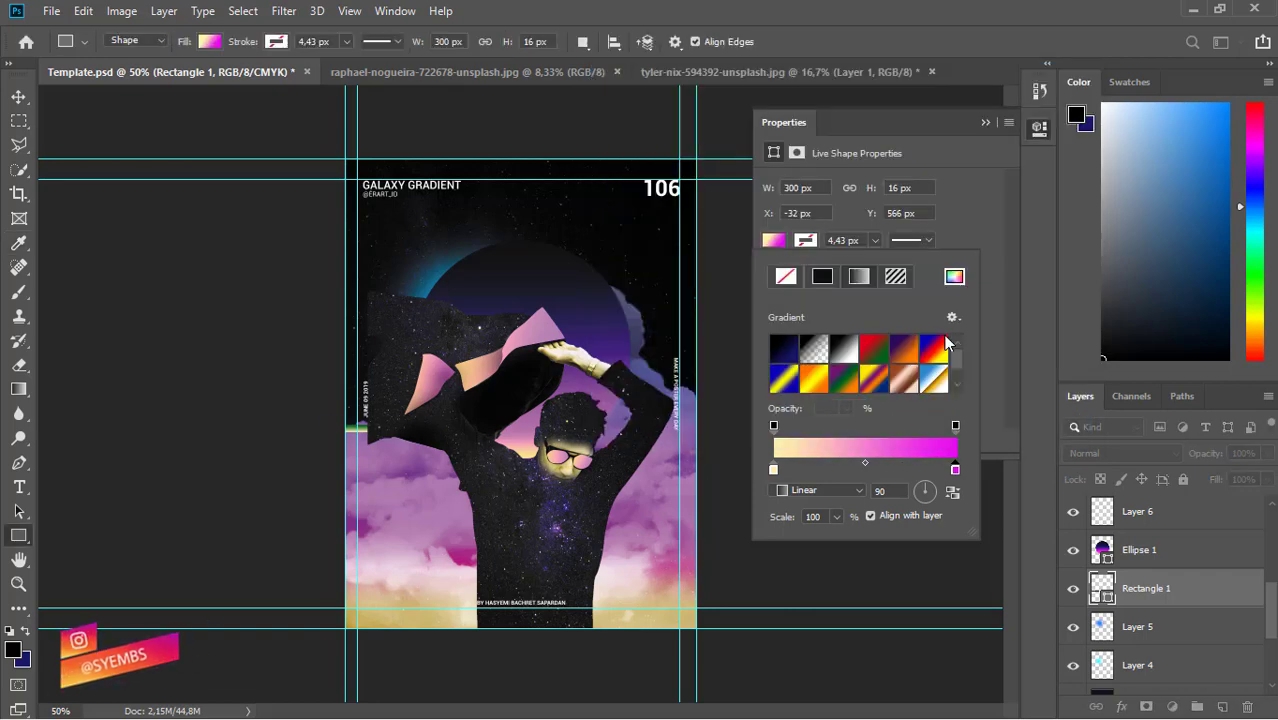
left_click(937, 491)
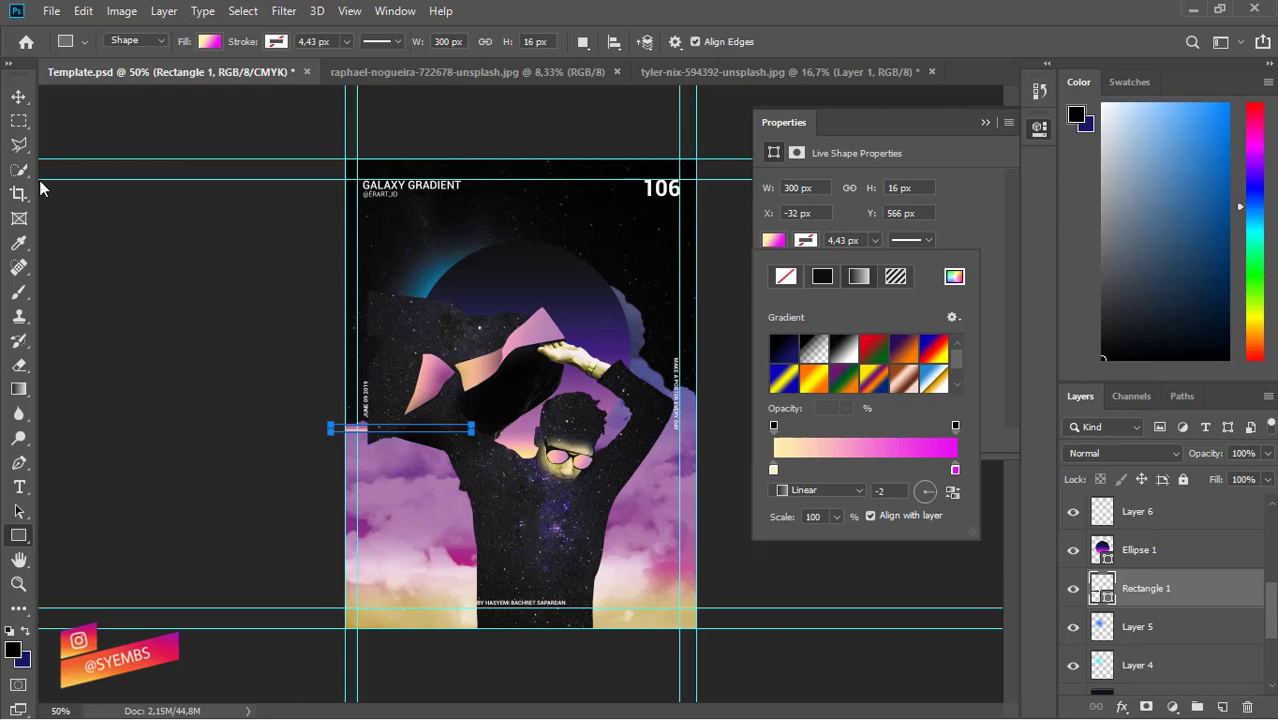
- Lower the gradient bar on the poster's left edge and place a duplicate level with it behind the man's other side, at about X 499, Y 643 px
left_click(17, 98)
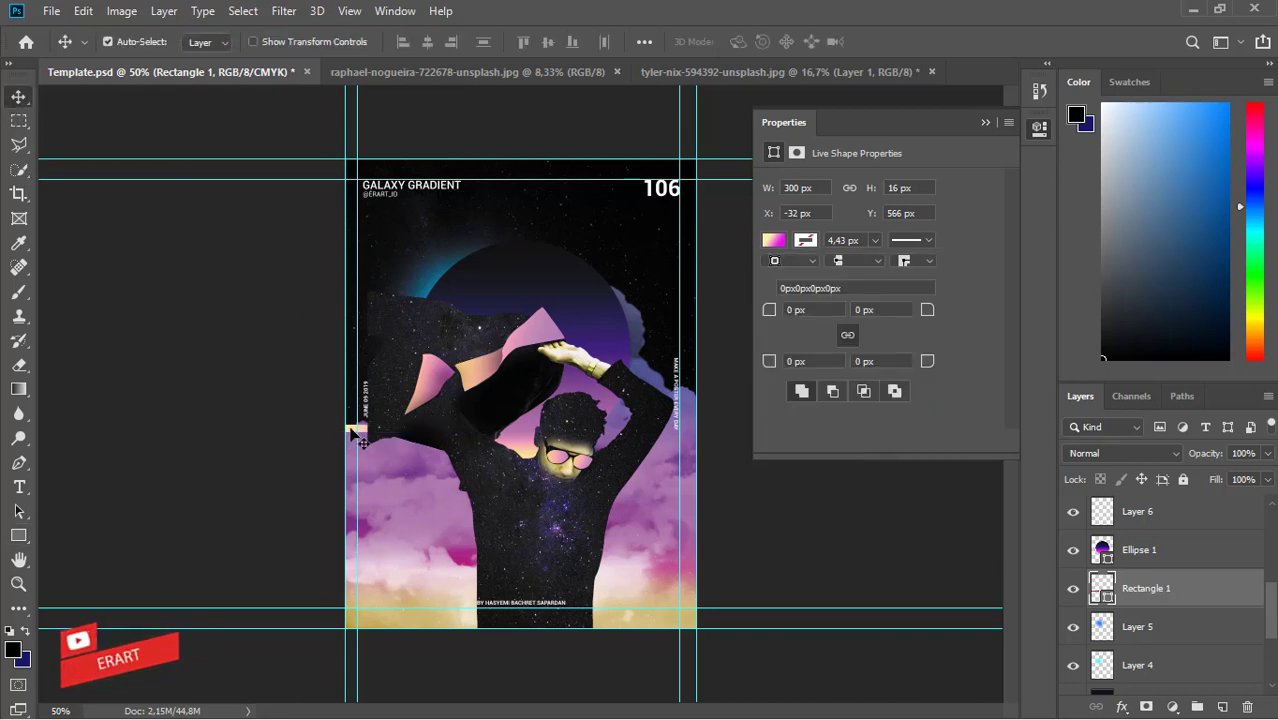
left_click_drag(351, 461, 663, 467)
key("ctrl")
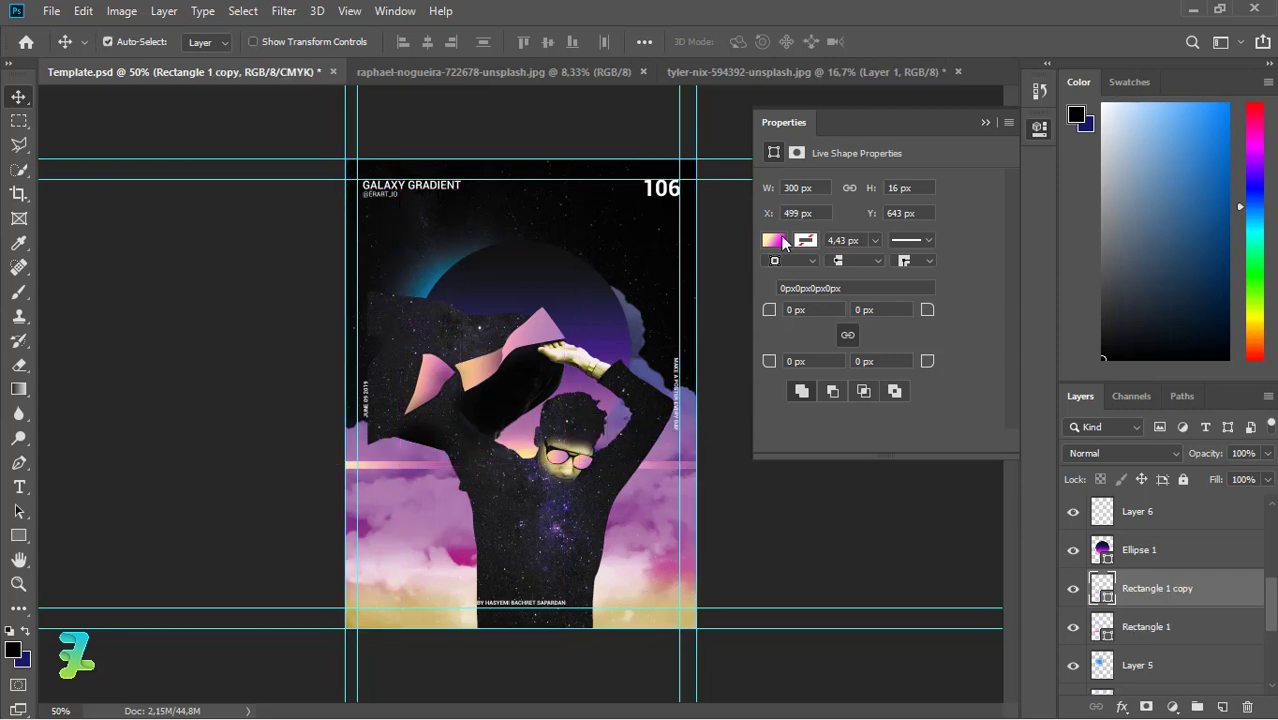
- Recolour the first gradient stop of the duplicated bar's fill to light violet, bfaeff
left_click(783, 243)
left_click(783, 243)
left_click(783, 243)
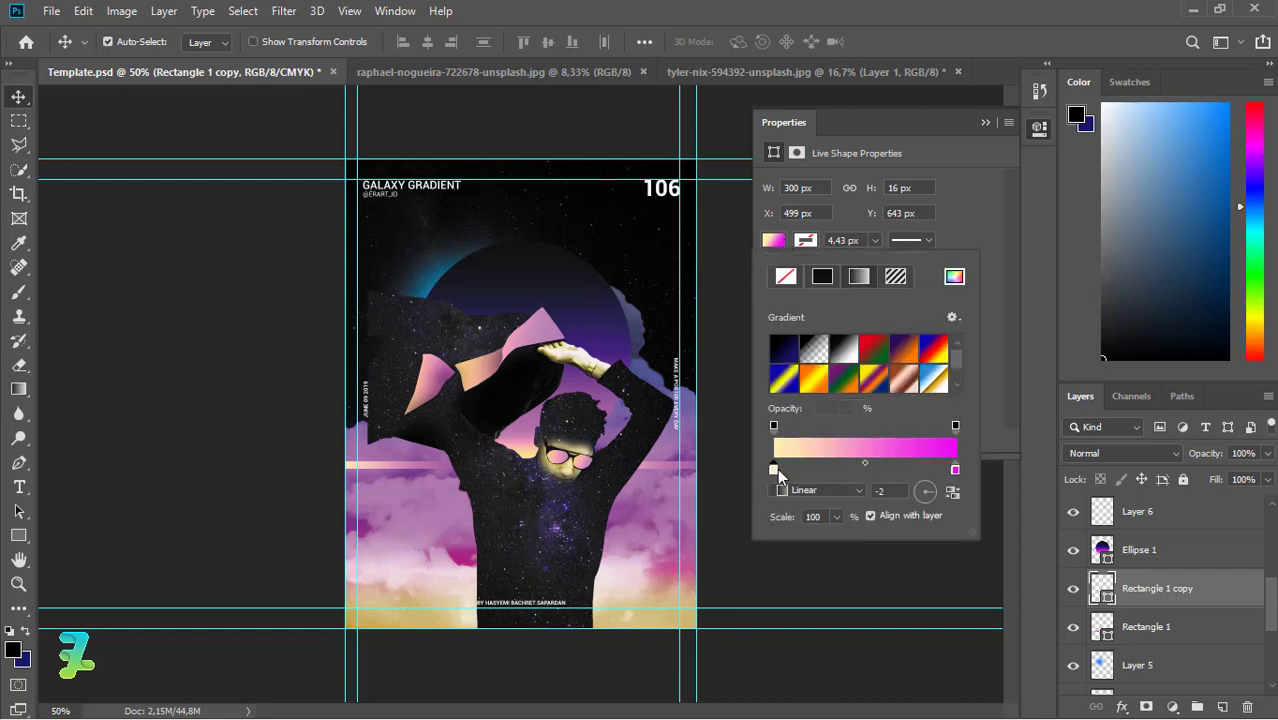
double_click(777, 469)
left_click(858, 194)
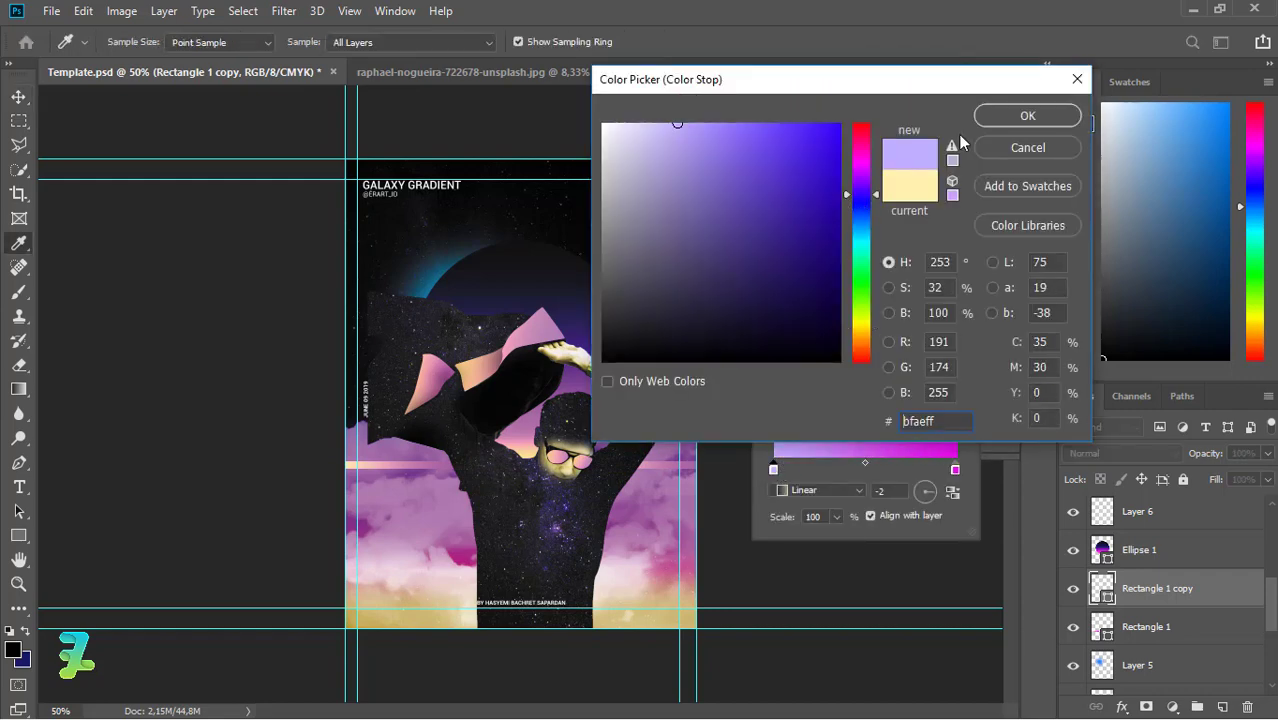
left_click(983, 118)
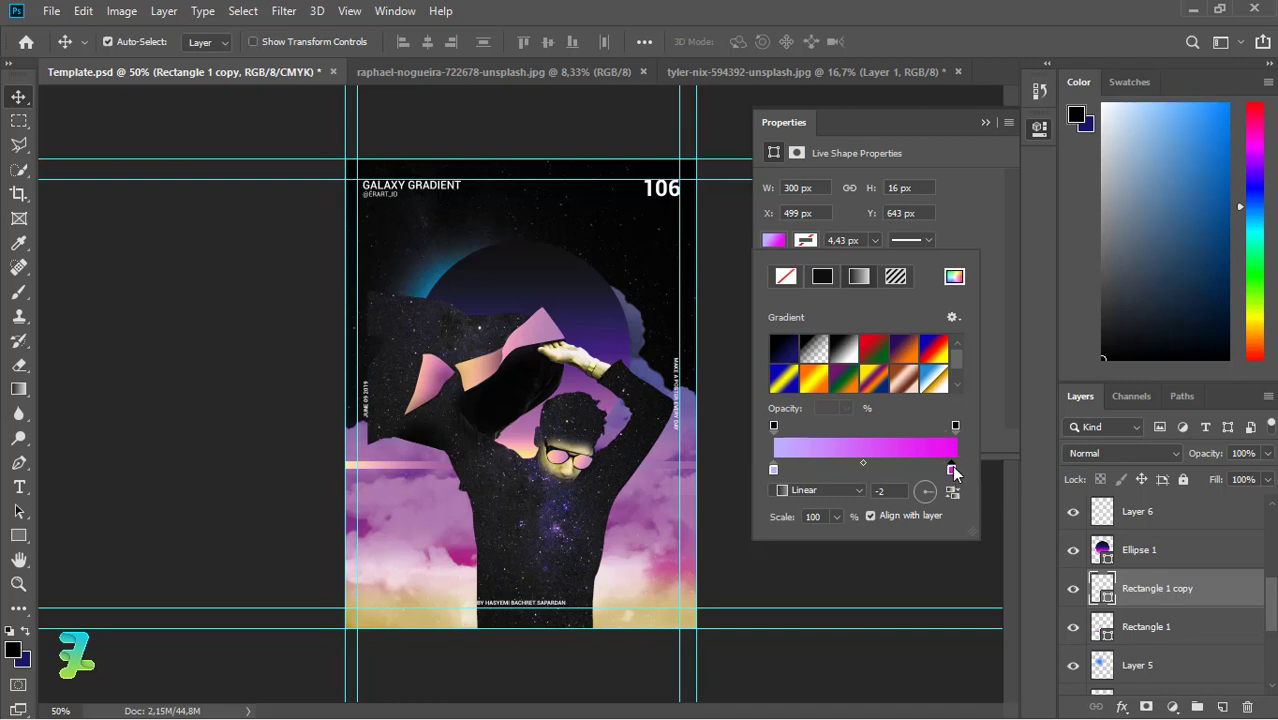
- Set the end gradient stop of the duplicated bar's fill to mint green 77ffba and collapse the shape properties
double_click(953, 470)
left_click(860, 265)
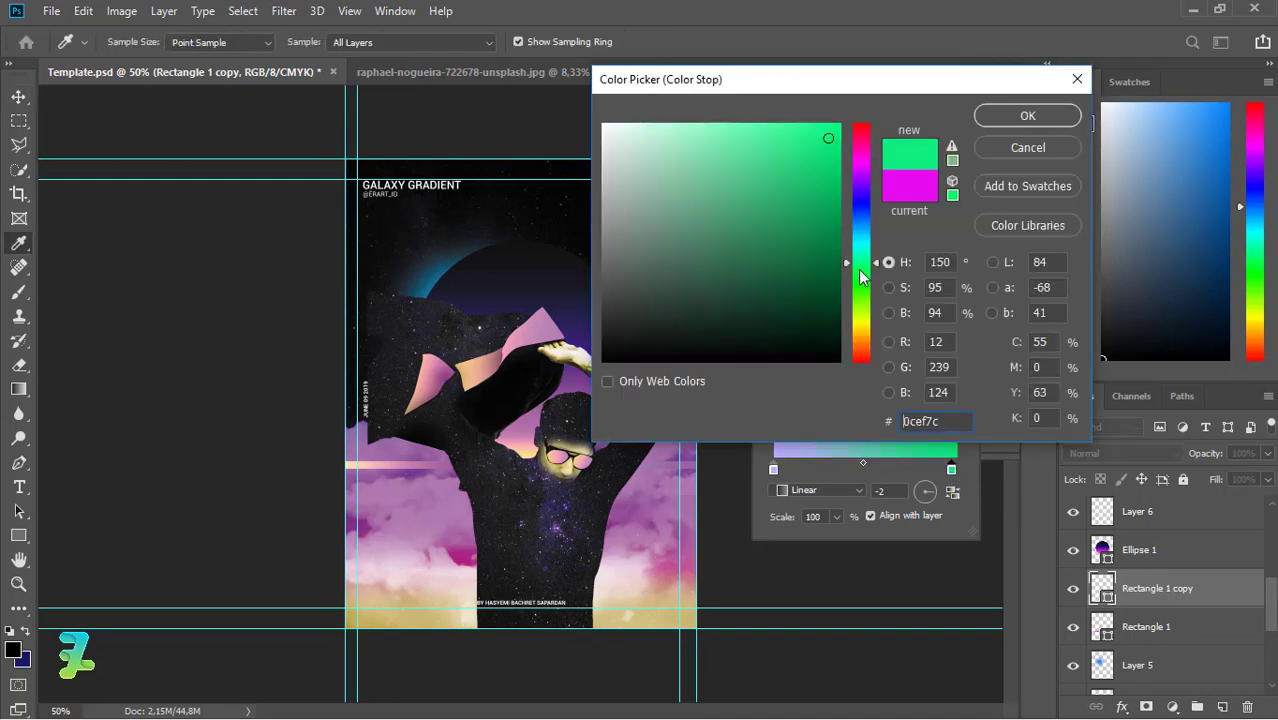
left_click_drag(778, 153, 729, 121)
left_click(1046, 125)
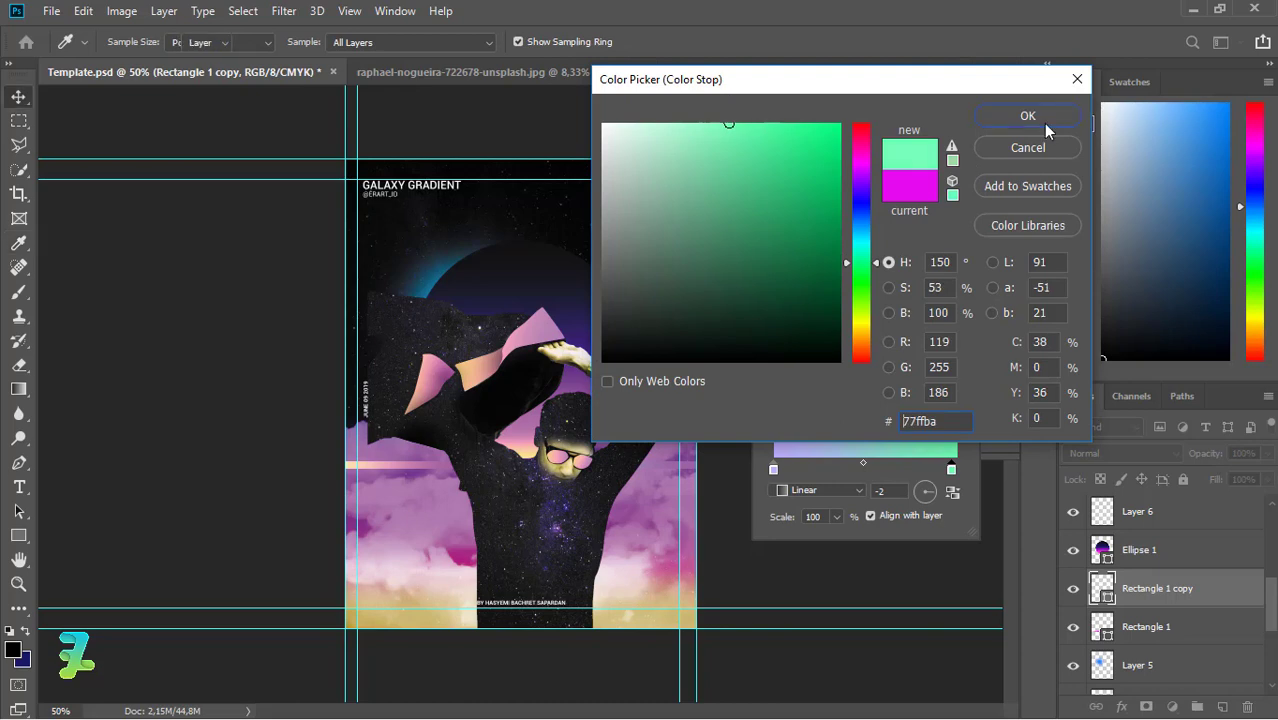
left_click(990, 124)
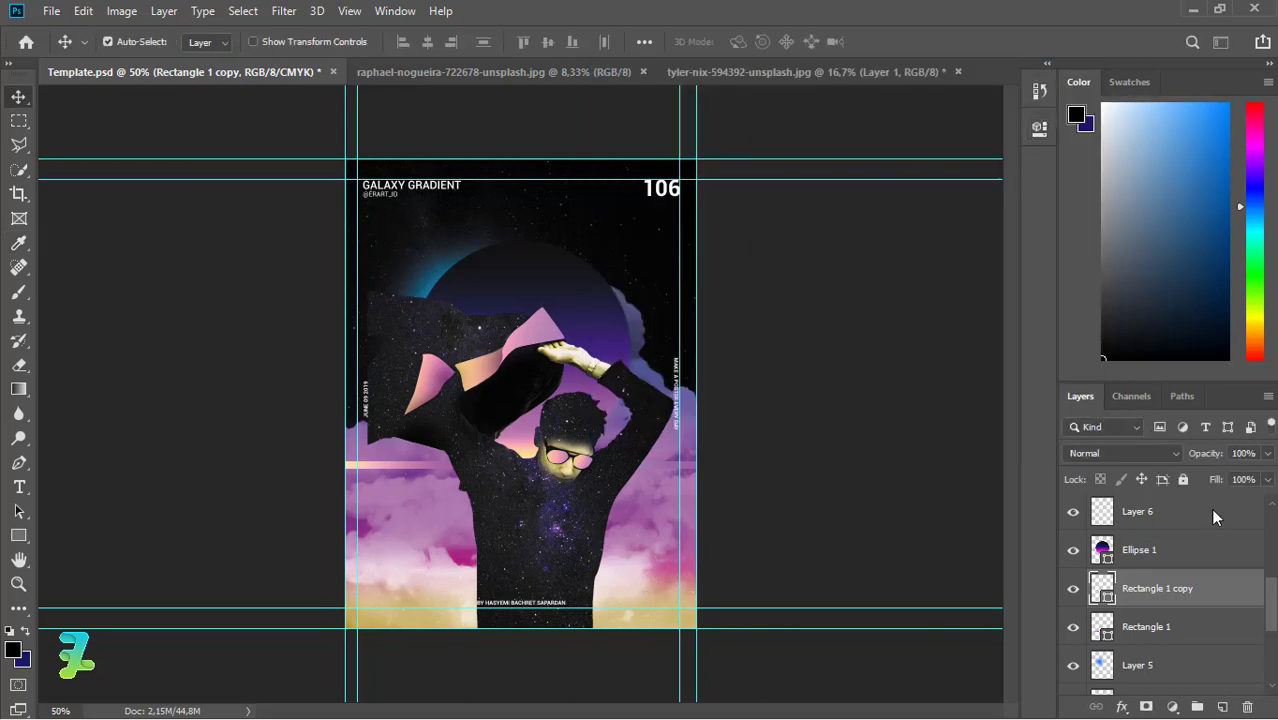
left_click_drag(1270, 568, 1270, 486)
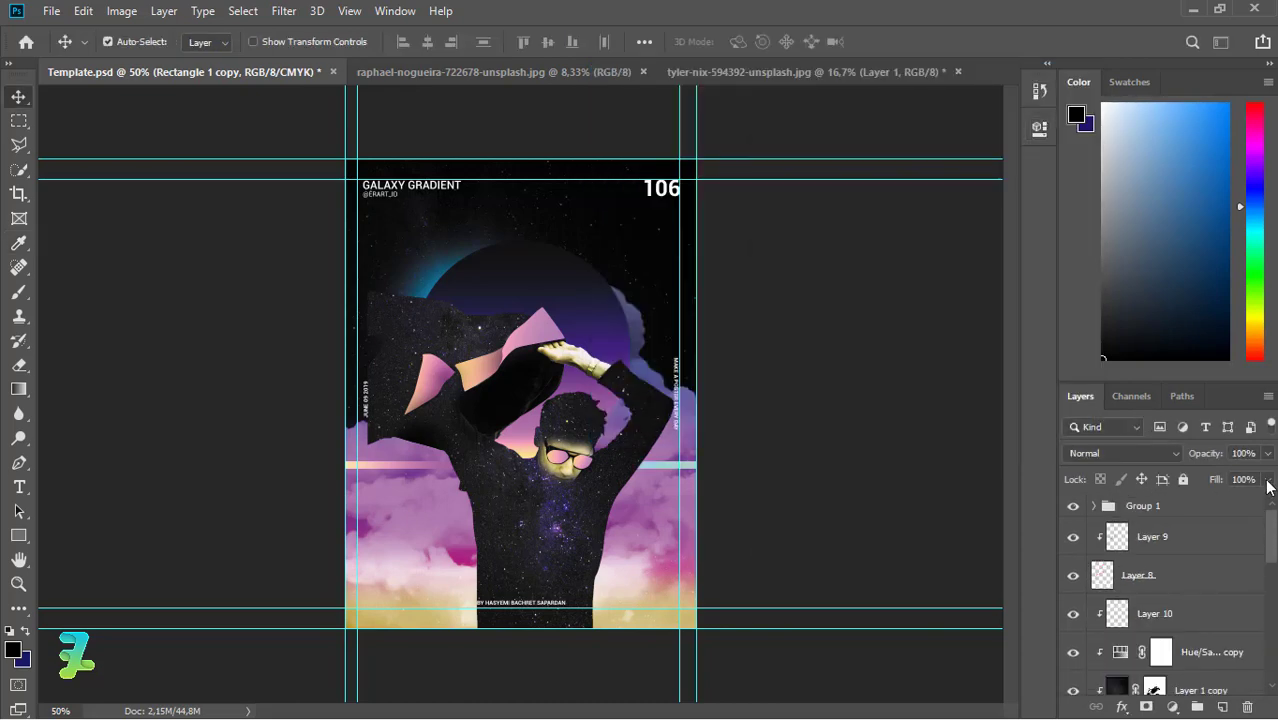
- Add a new clipped layer above the man's copied Hue/Saturation adjustment and set the brush colour to white, ffffff
scroll(1270, 545, "down", 3)
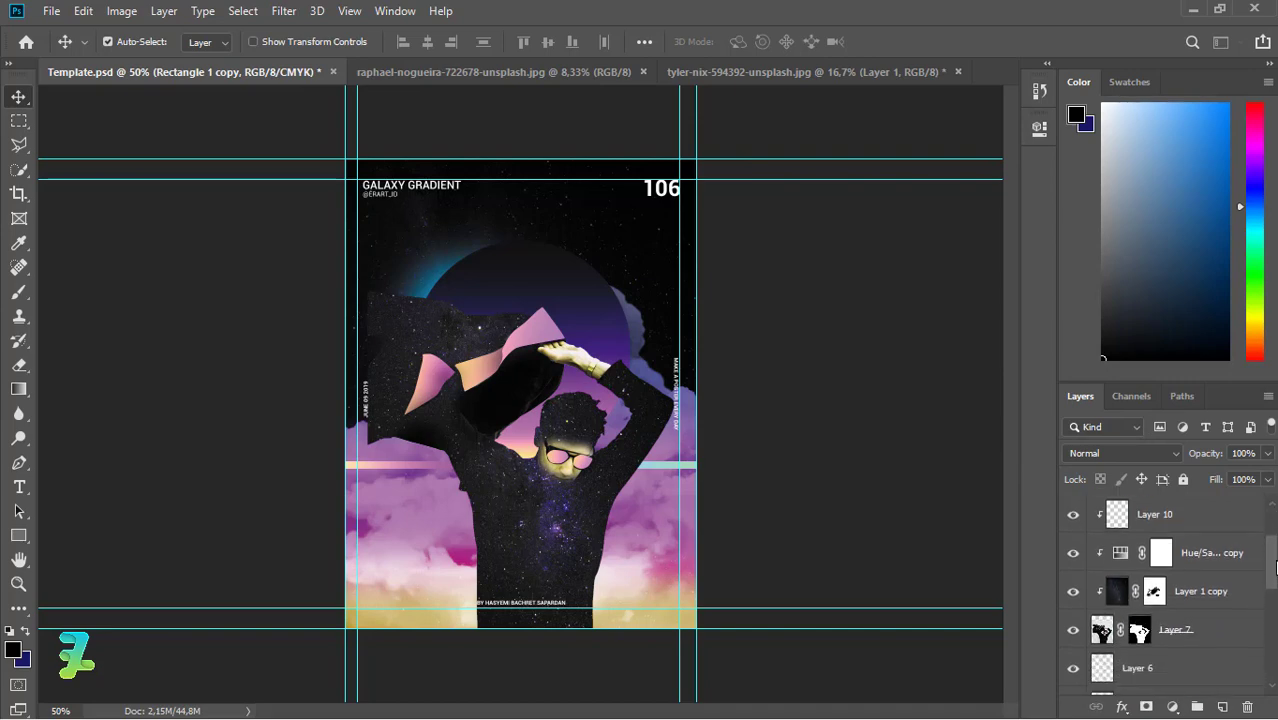
left_click(1127, 549)
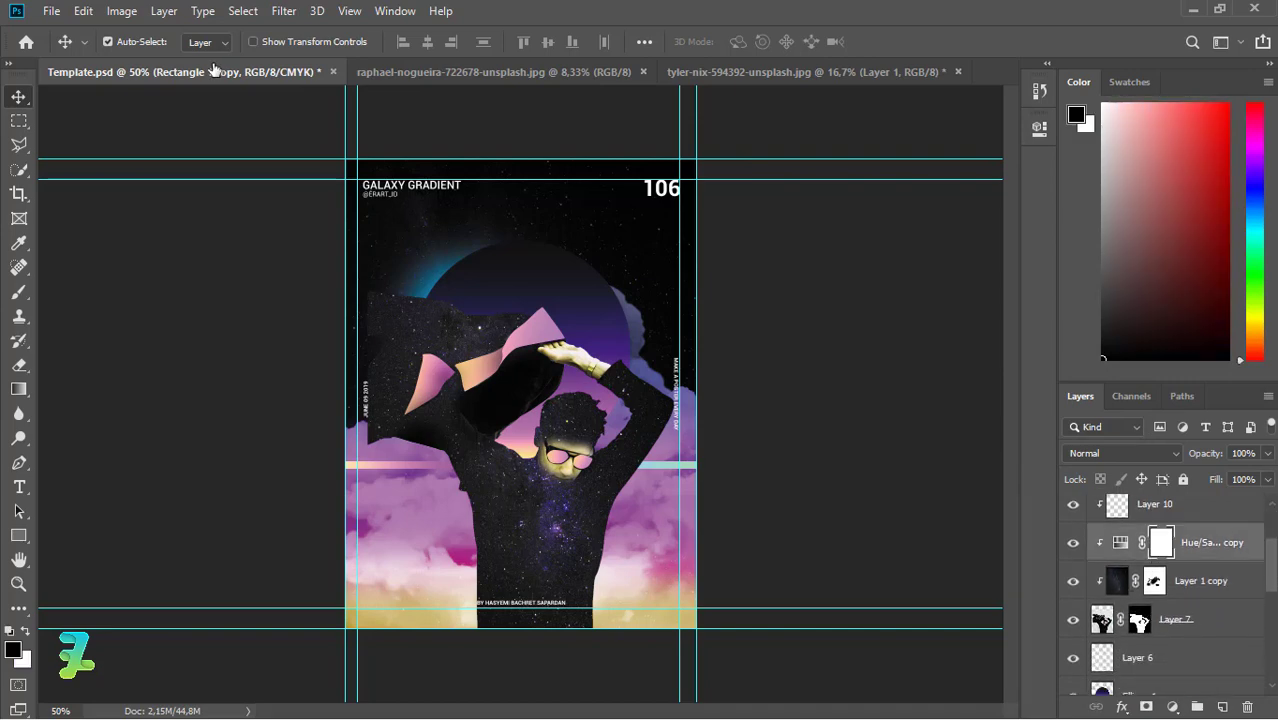
key("ctrl+shift+alt+n")
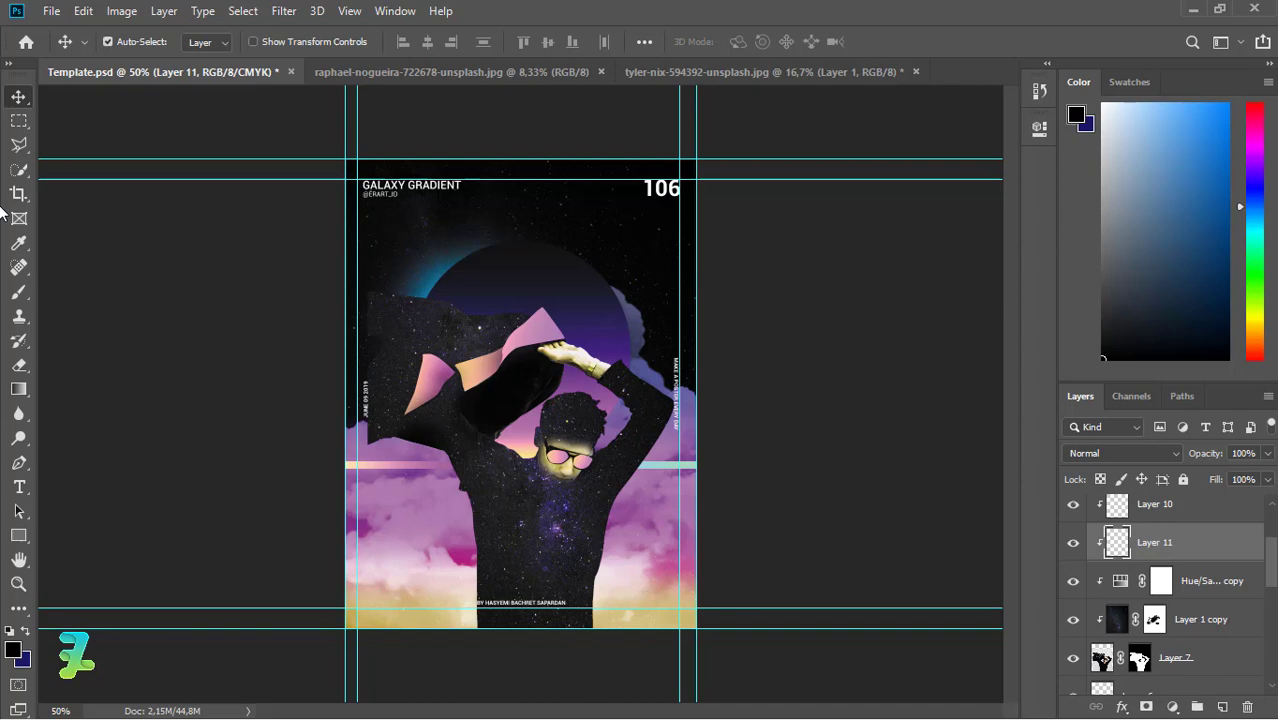
left_click(17, 296)
left_click(13, 651)
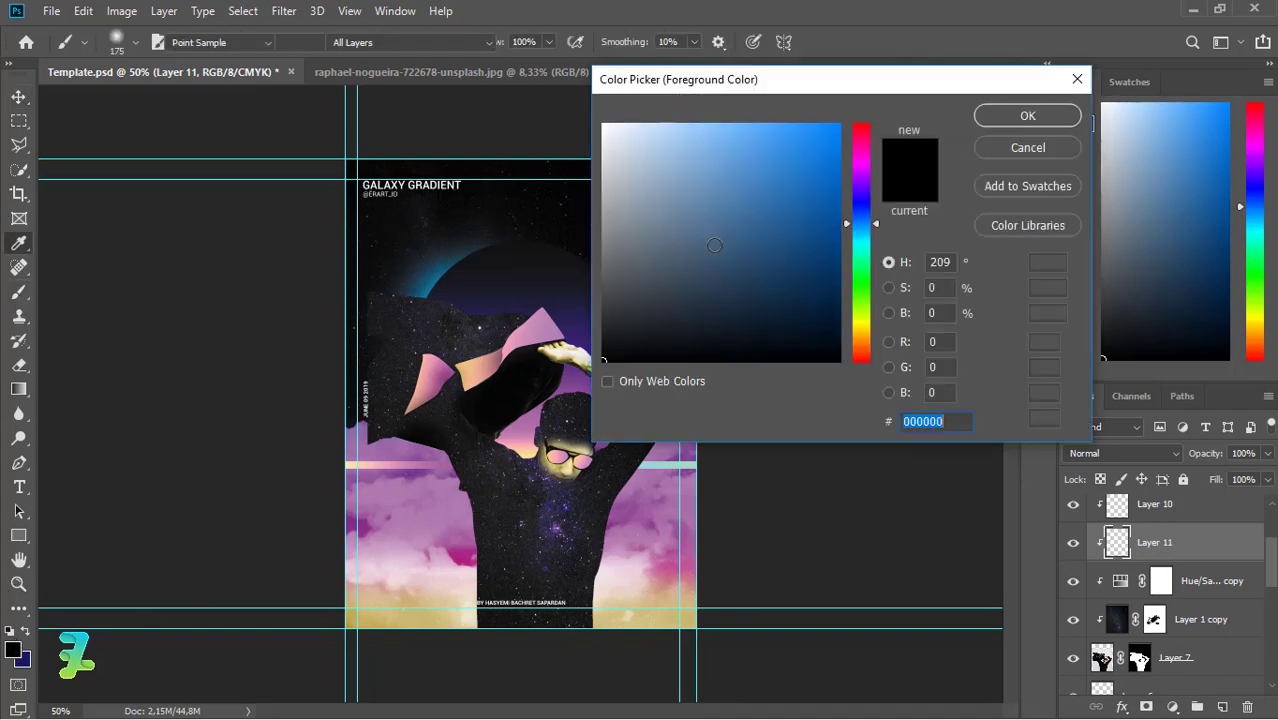
type("ffffff")
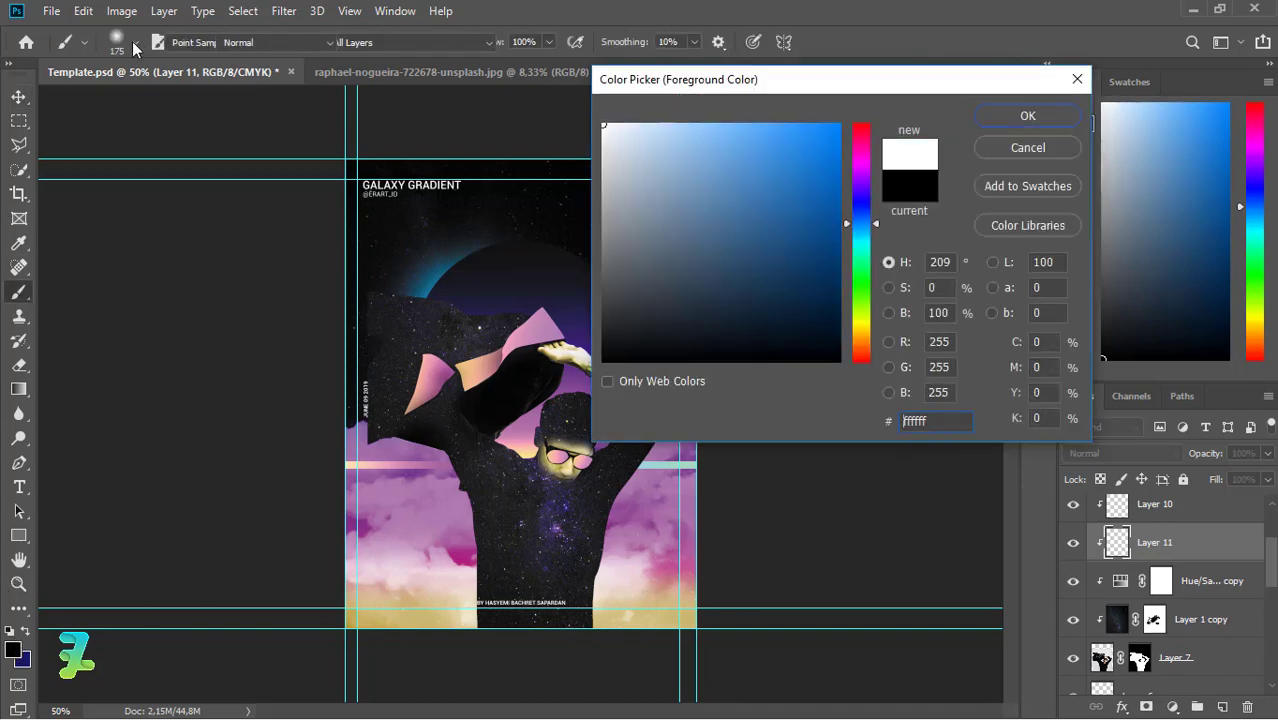
key("Escape")
- Stamp white clouds across both sides of the man's lower torso with the 600 px and 800 px cloud brushes at 42% opacity
right_click(272, 173)
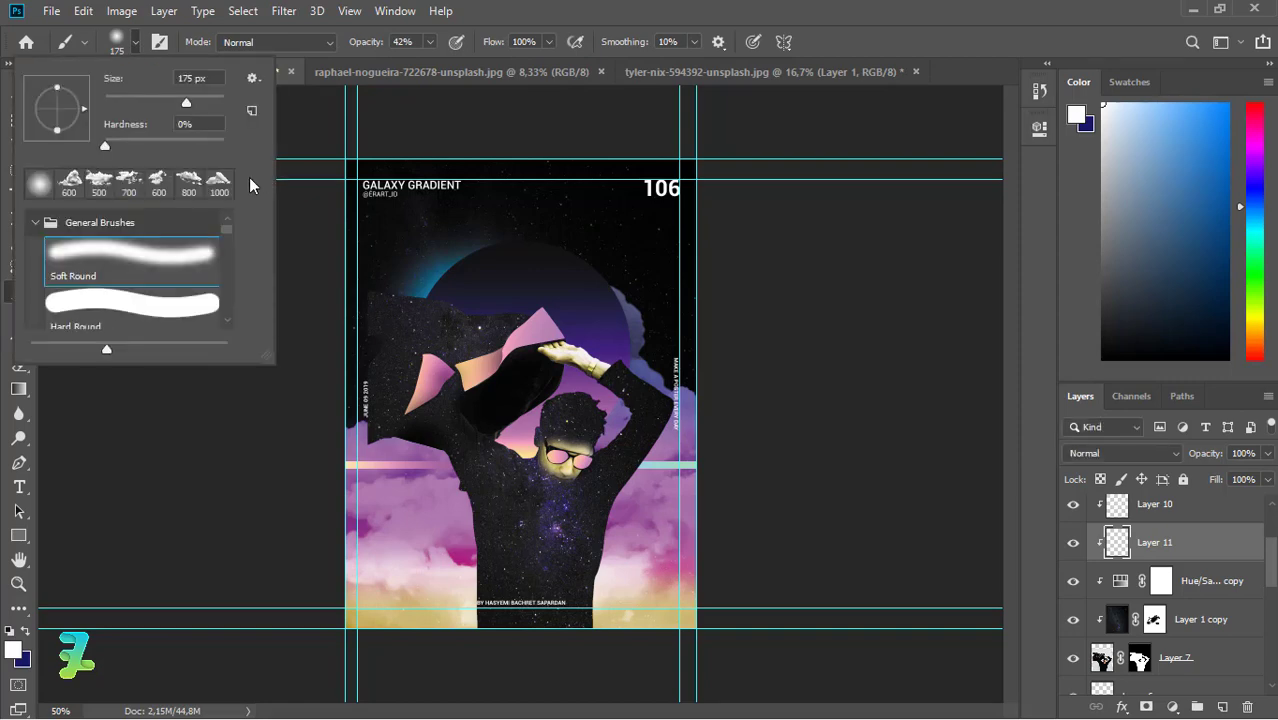
left_click(74, 190)
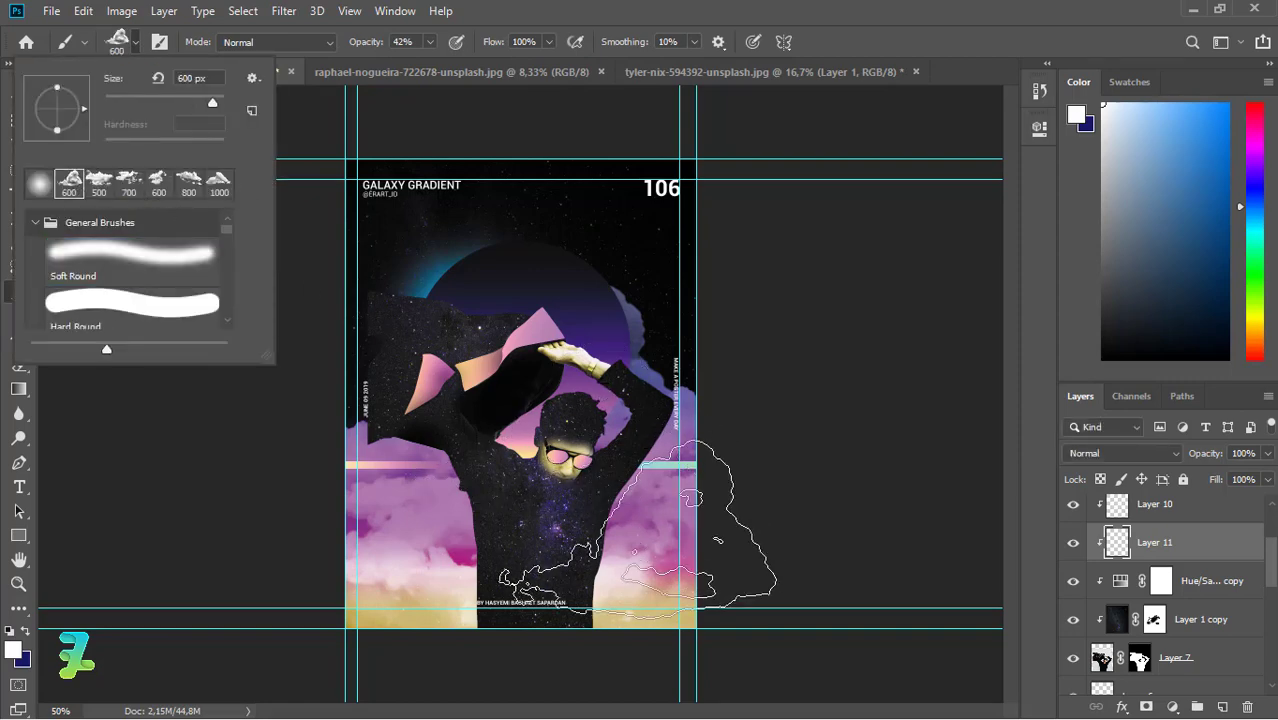
left_click(612, 549)
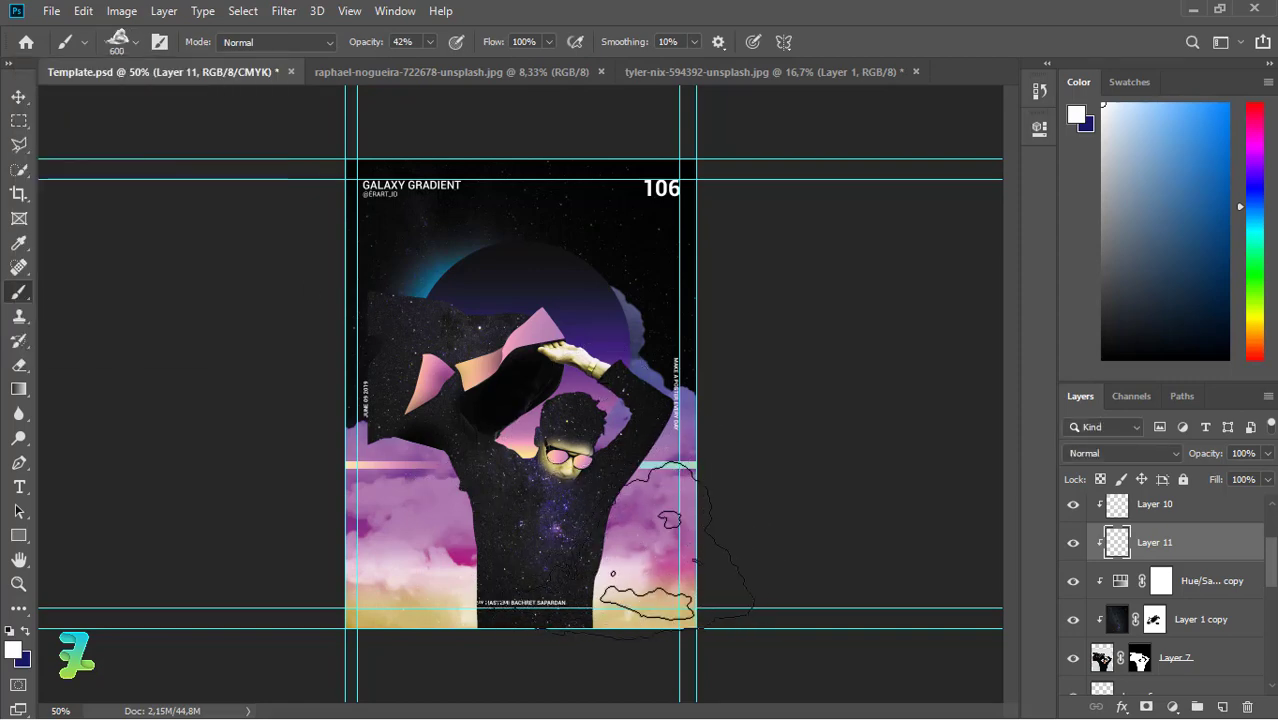
left_click(137, 42)
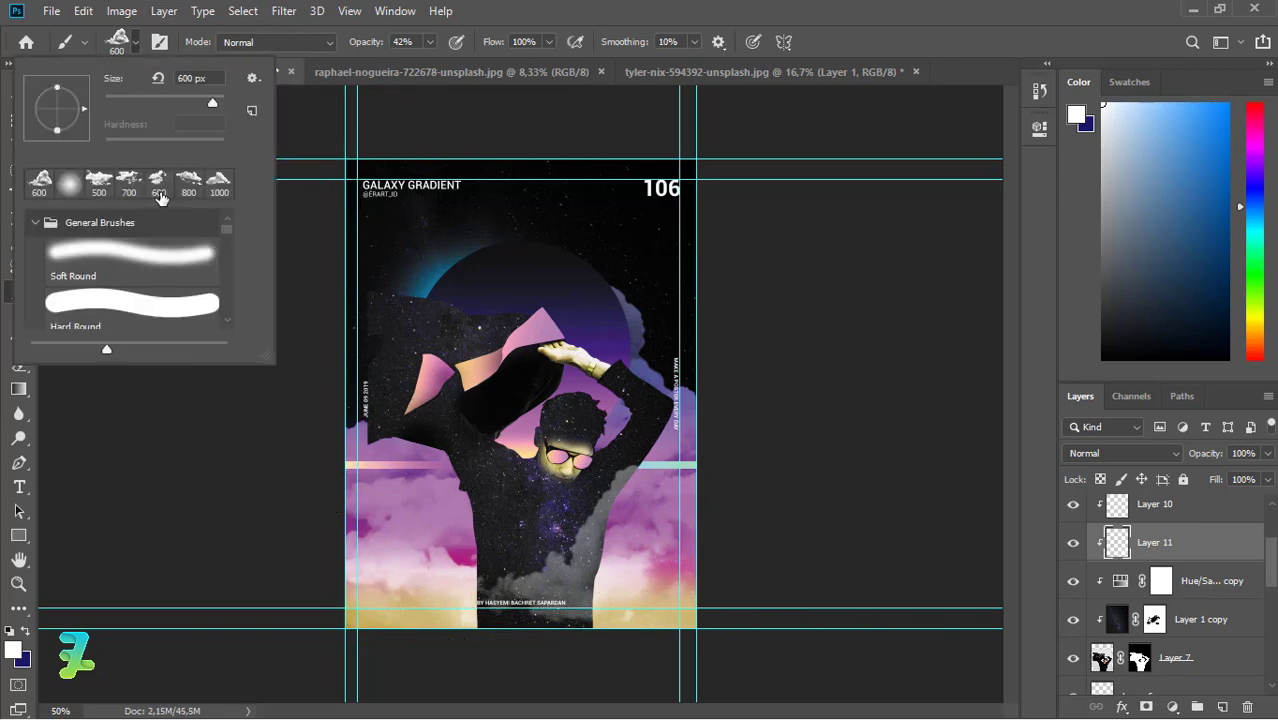
left_click(189, 183)
left_click(412, 583)
left_click(470, 575)
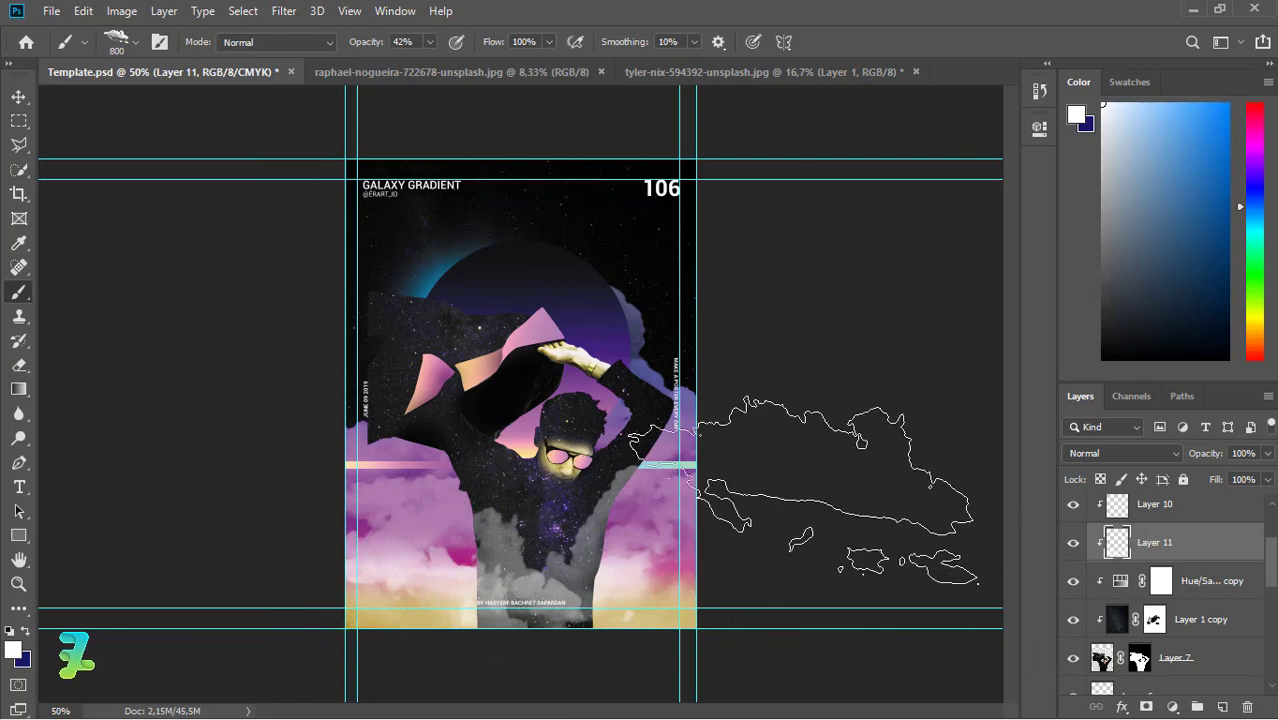
- Mask the torso cloud layer and fade the clouds toward the poster's lower edge with a black soft round brush at 300 px
left_click(1146, 707)
key("d")
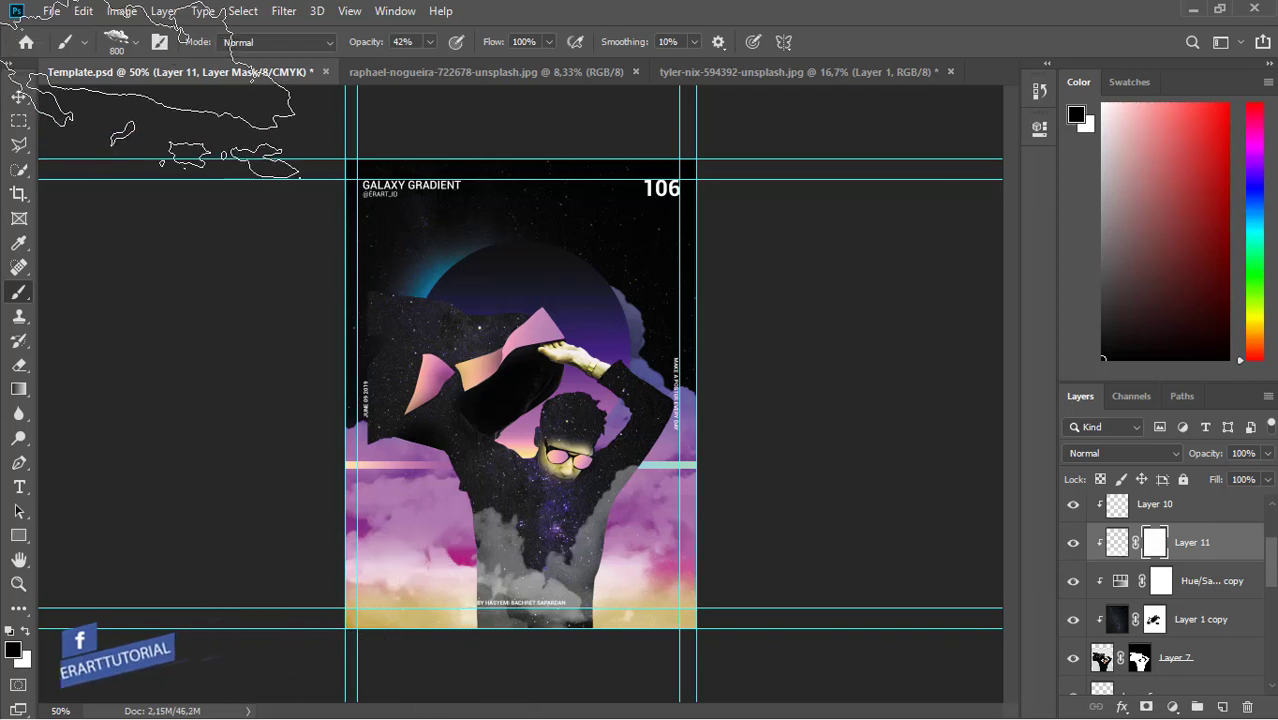
left_click(135, 45)
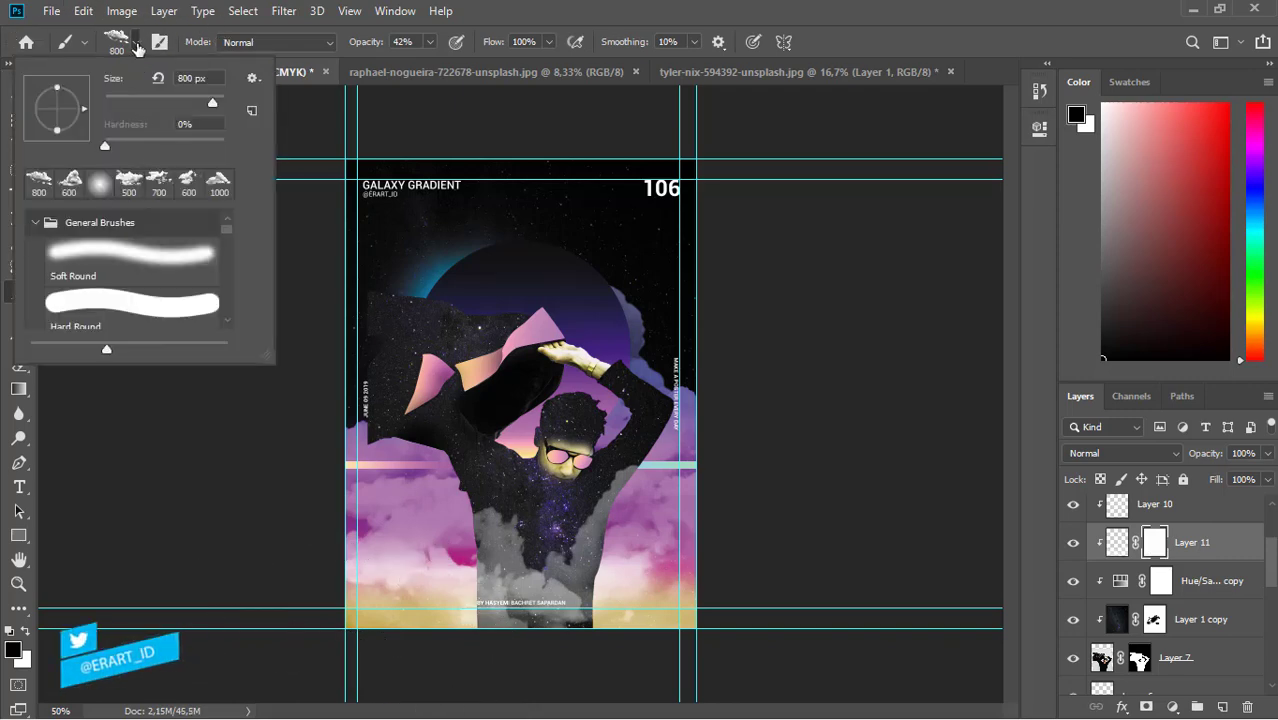
double_click(99, 183)
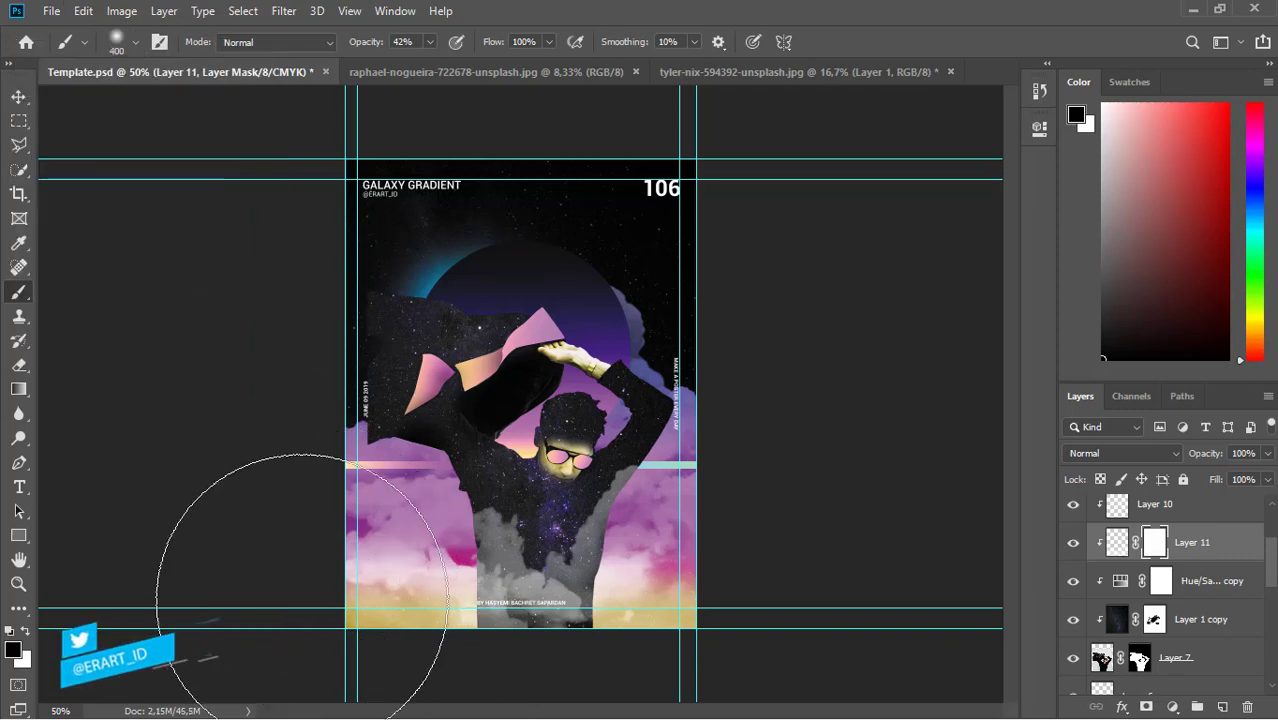
key("bracketleft")
key("bracketleft")
key("bracketleft")
key("bracketleft")
key("bracketleft")
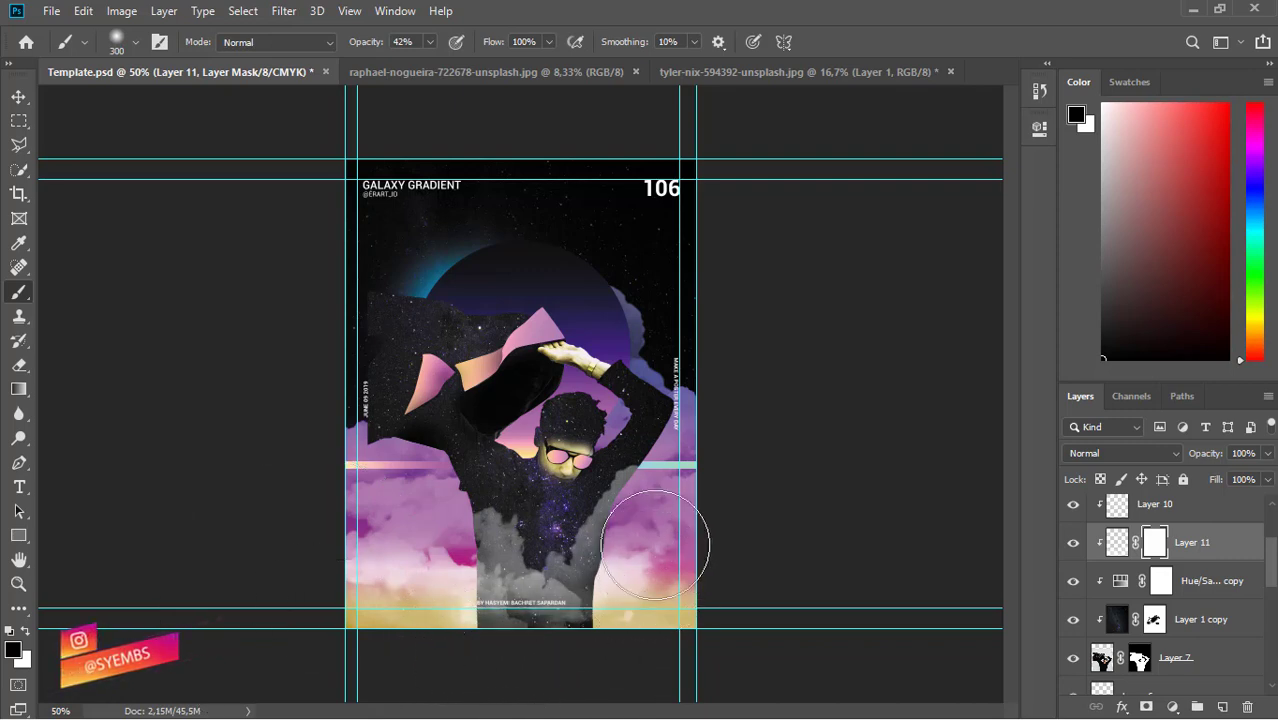
mouse_move(604, 656)
left_mouse_down()
mouse_move(545, 667)
mouse_move(445, 645)
mouse_move(454, 681)
mouse_move(582, 659)
mouse_move(448, 648)
mouse_move(622, 633)
mouse_move(641, 598)
left_mouse_up()
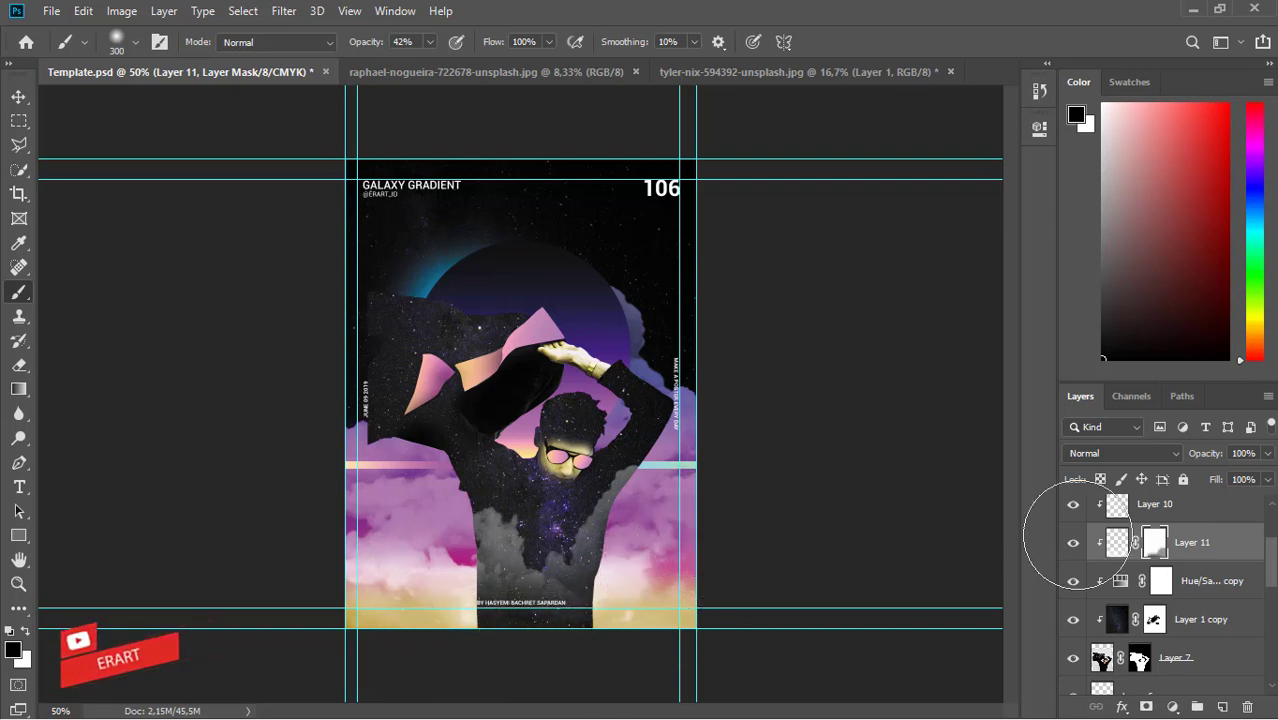
- Lower the torso cloud layer's opacity to about 52%
left_click(1269, 454)
left_click(1119, 543)
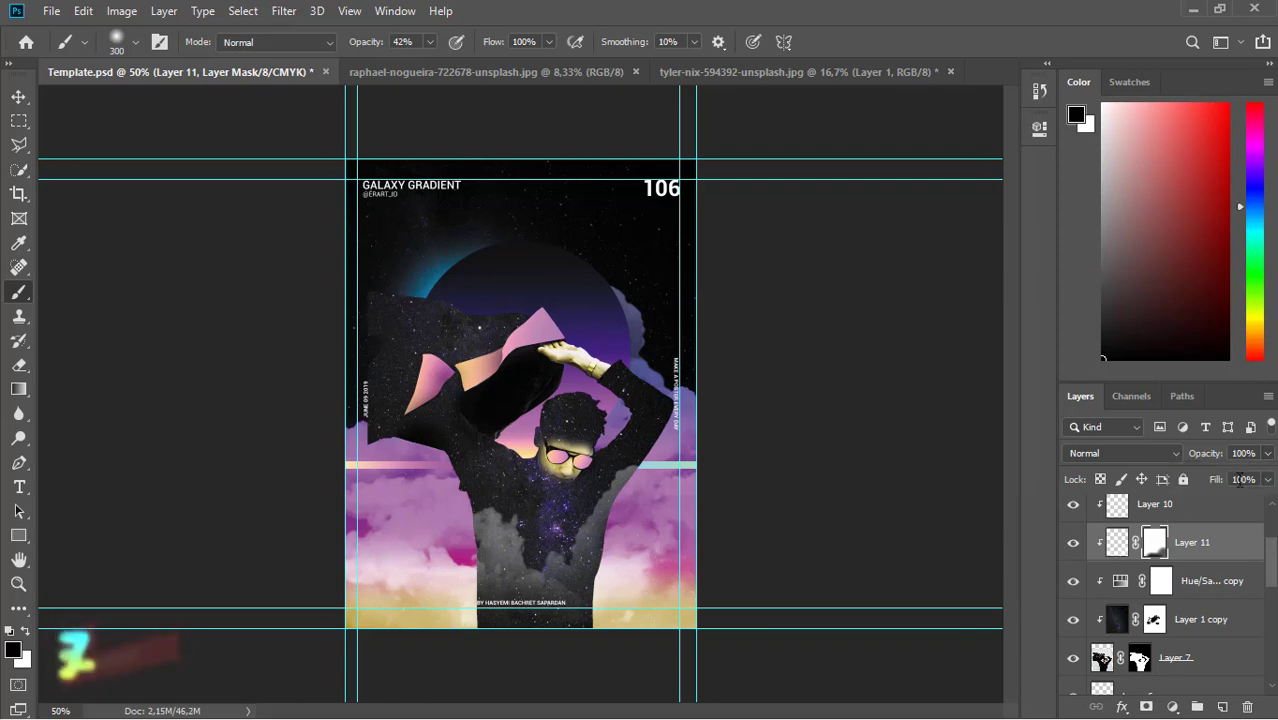
left_click(1268, 454)
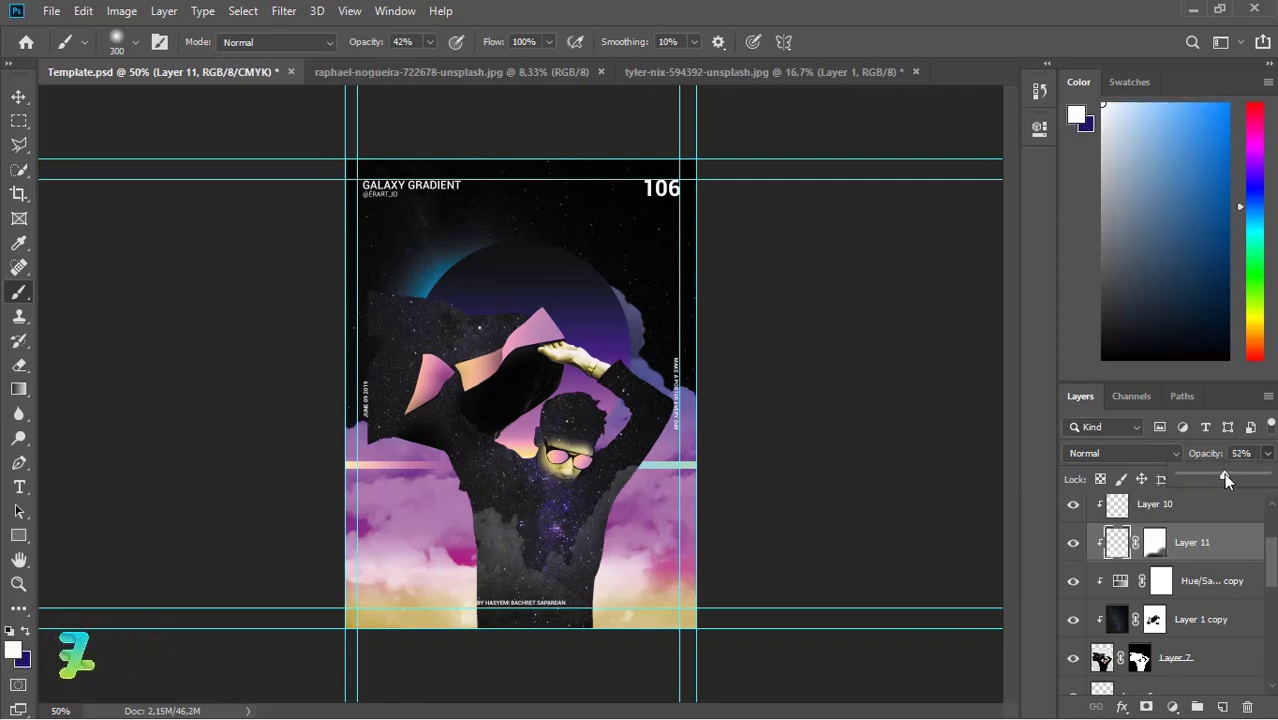
- Add a new layer directly beneath the man's cut-out layer and set the brush colour to blue 3ca1ff
left_click(1107, 690)
left_click(1222, 707)
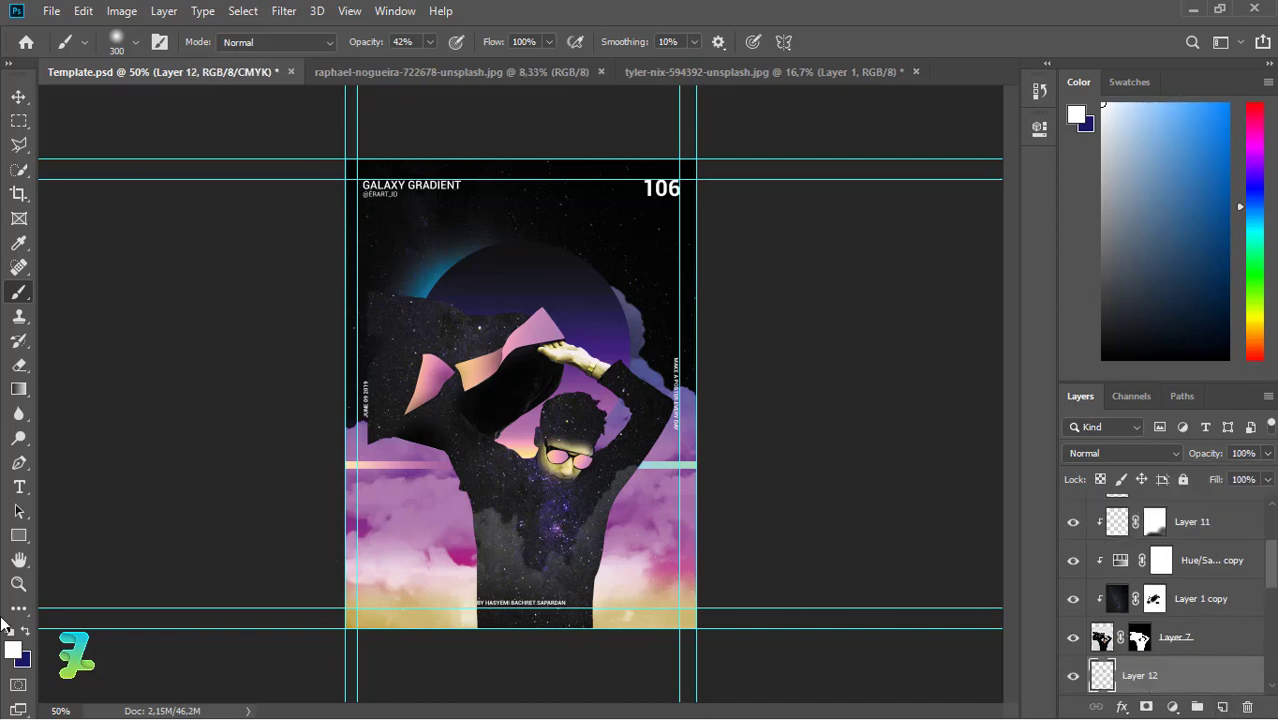
left_click(17, 655)
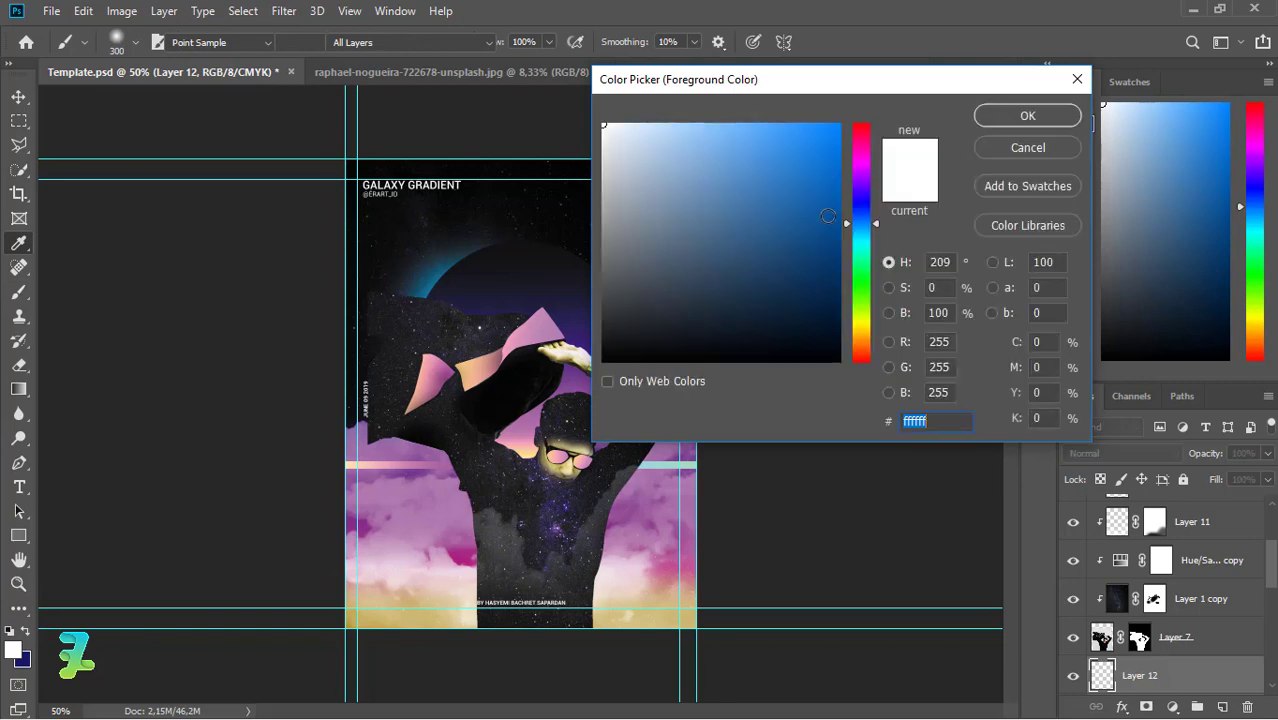
type("3ca1ff")
key("Return")
key("b")
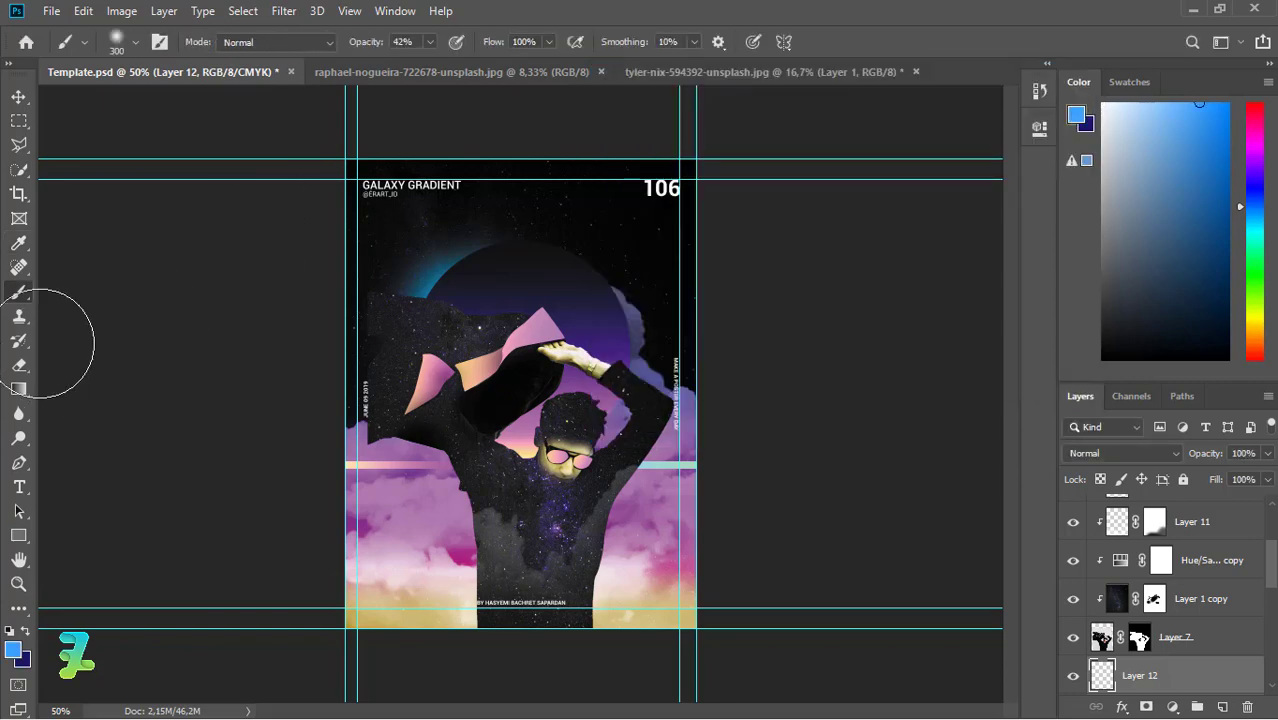
- Raise the brush opacity to 100%, change its colour to cyan and paint a soft glow behind the man's head
left_click(568, 414)
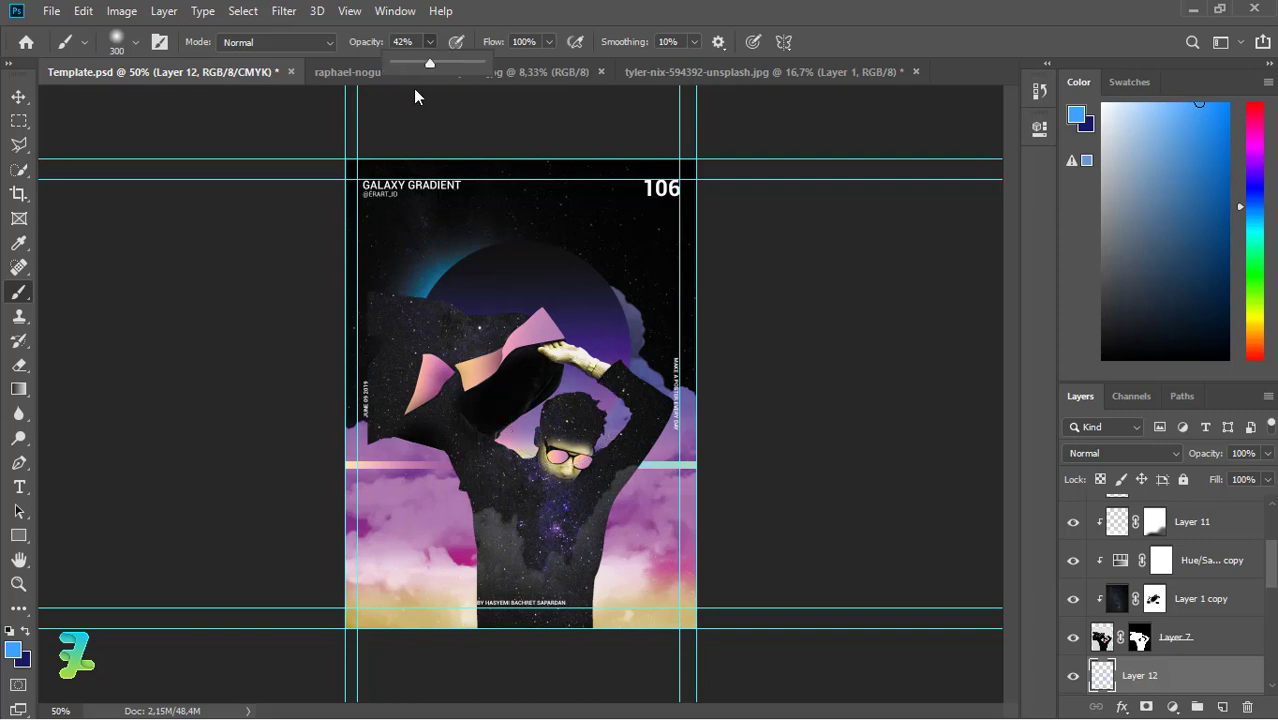
left_click_drag(429, 42, 438, 63)
left_click(433, 42)
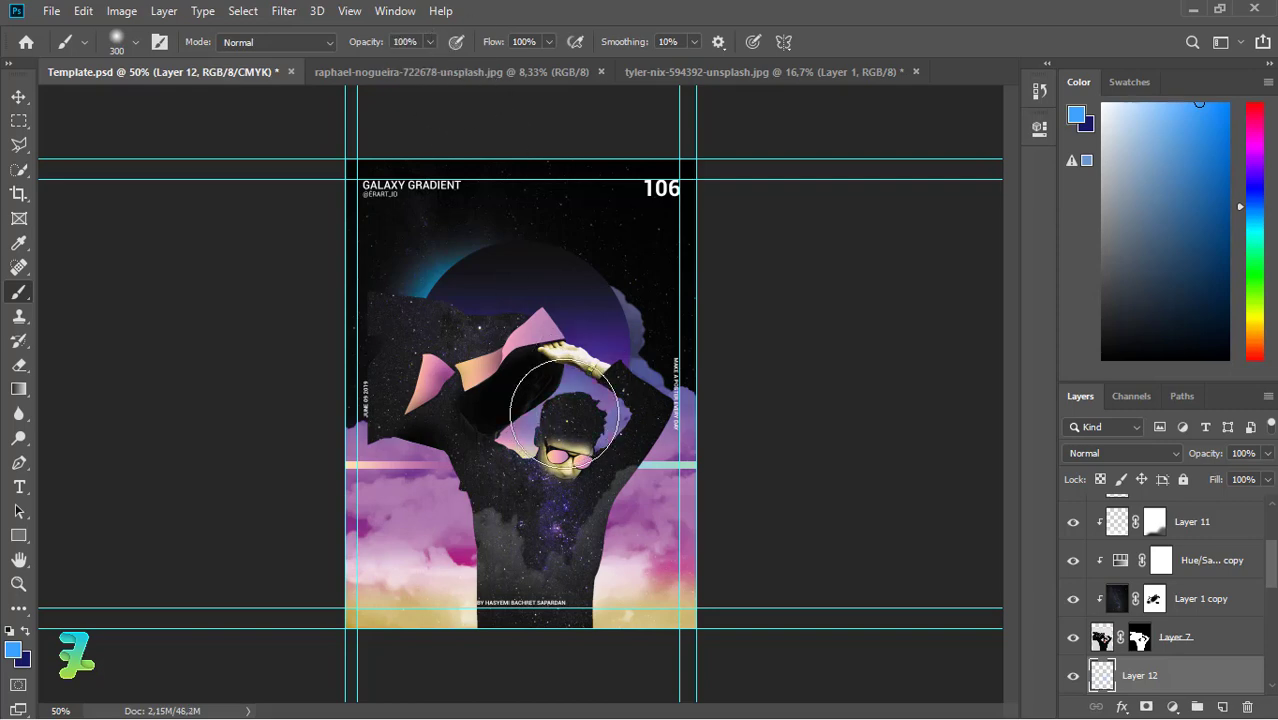
left_click(13, 649)
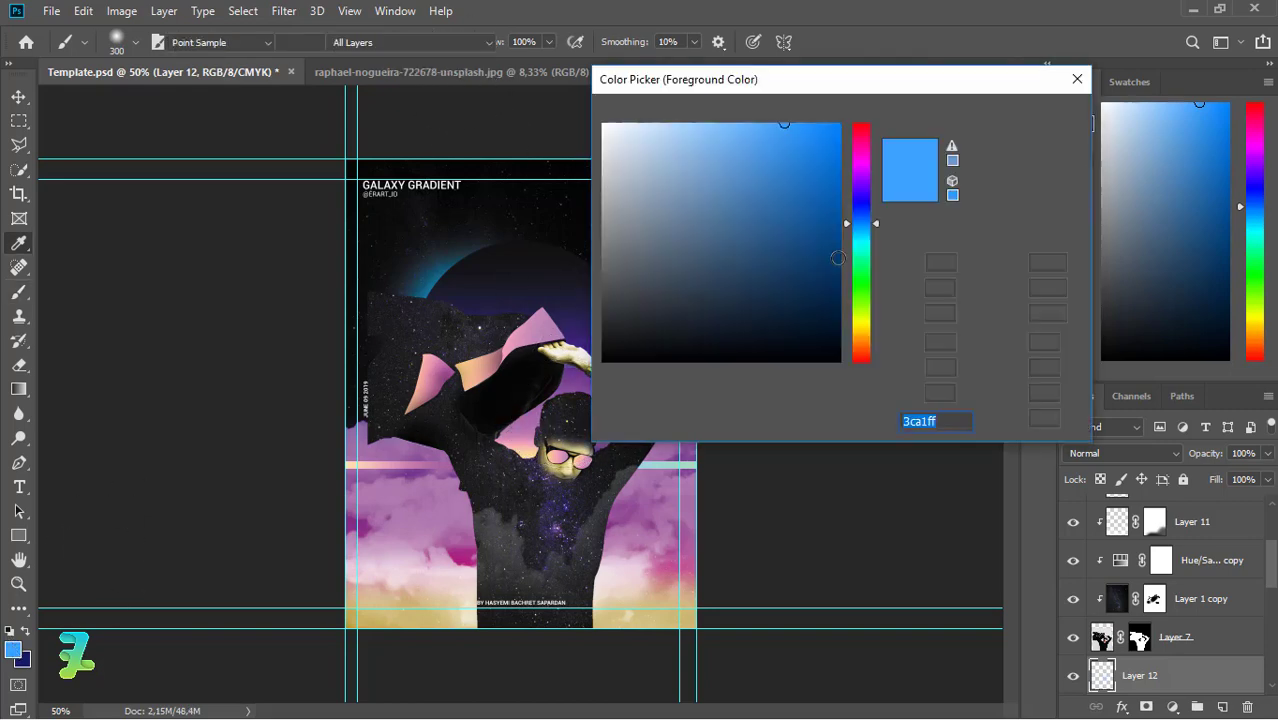
left_click(868, 250)
left_click(1027, 115)
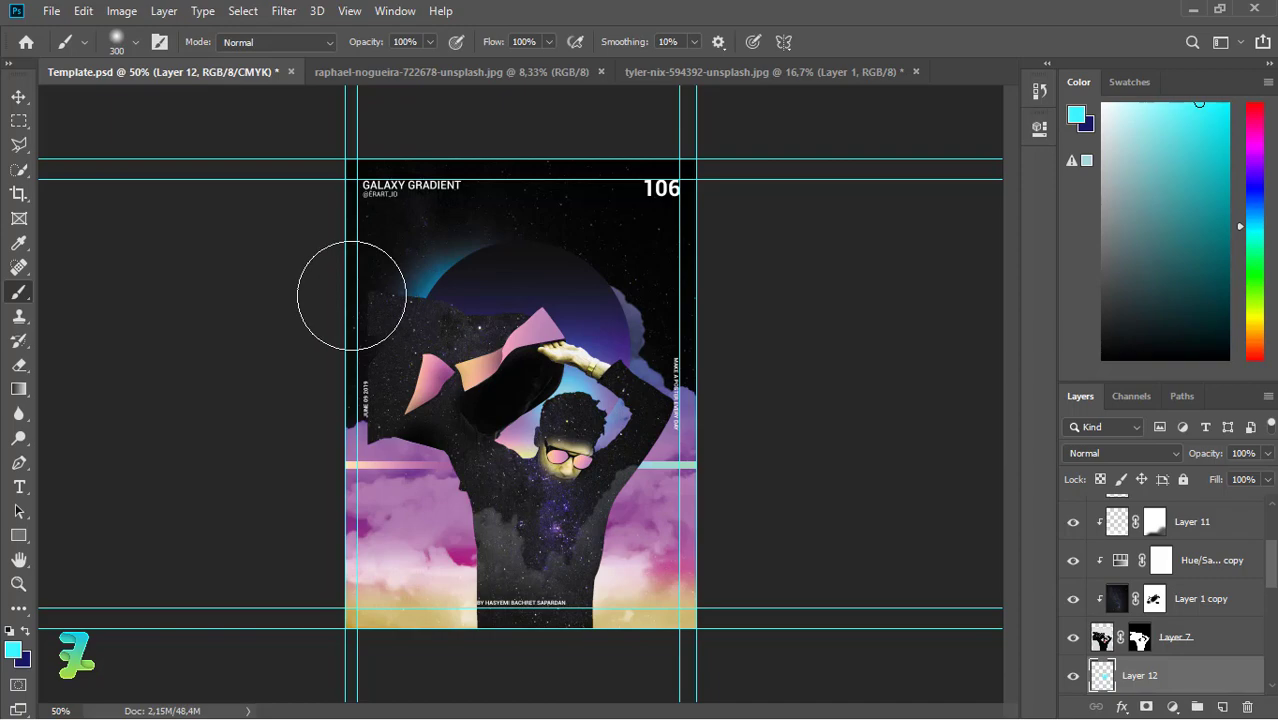
left_click(18, 96)
key("ctrl+minus")
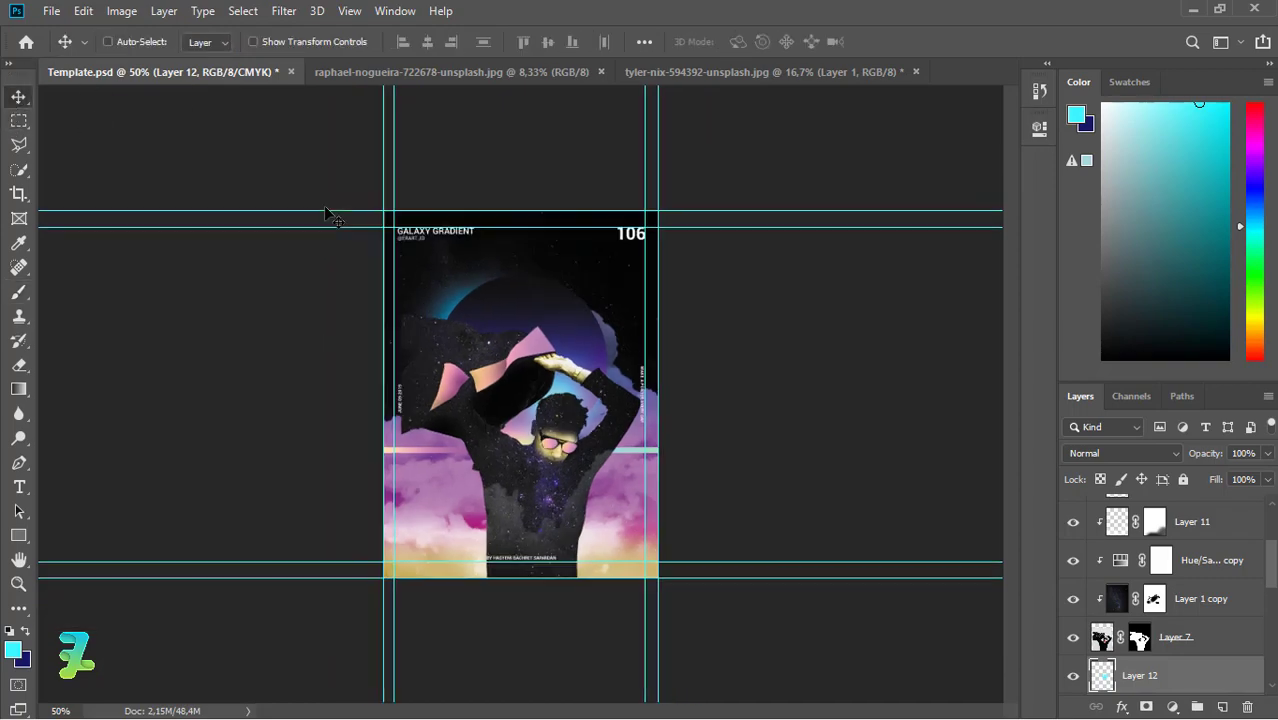
key("ctrl+minus")
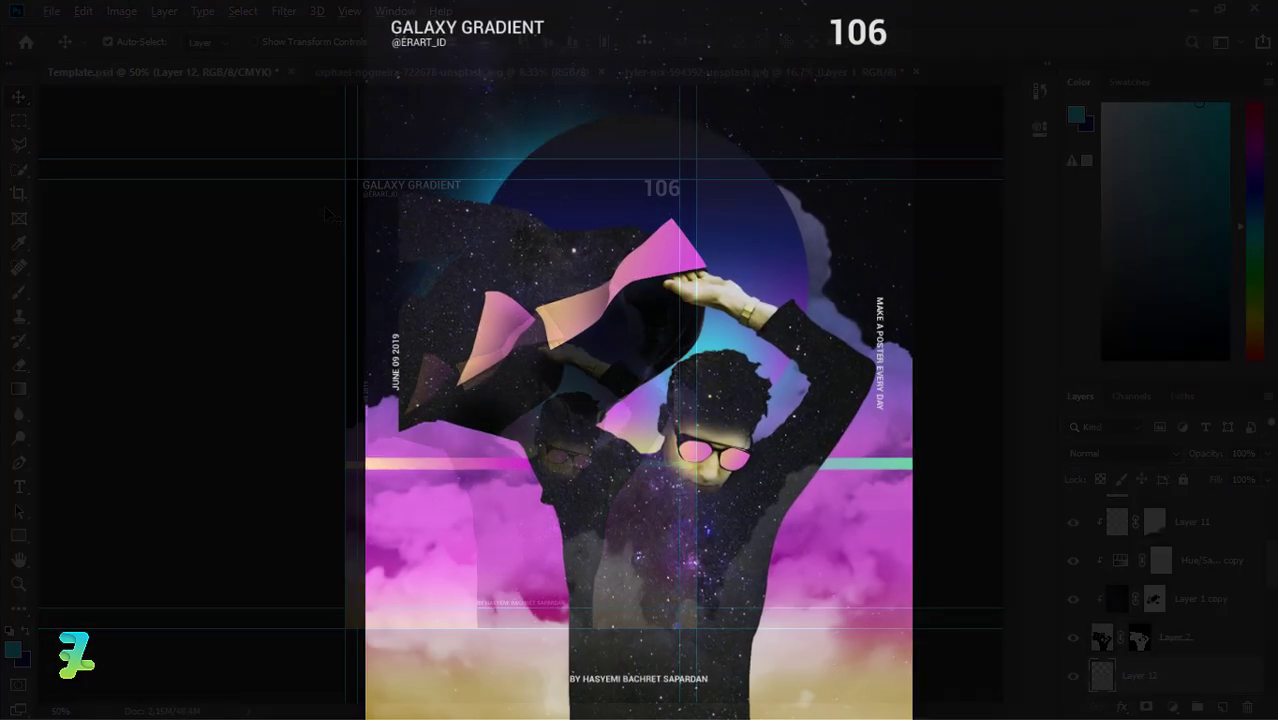